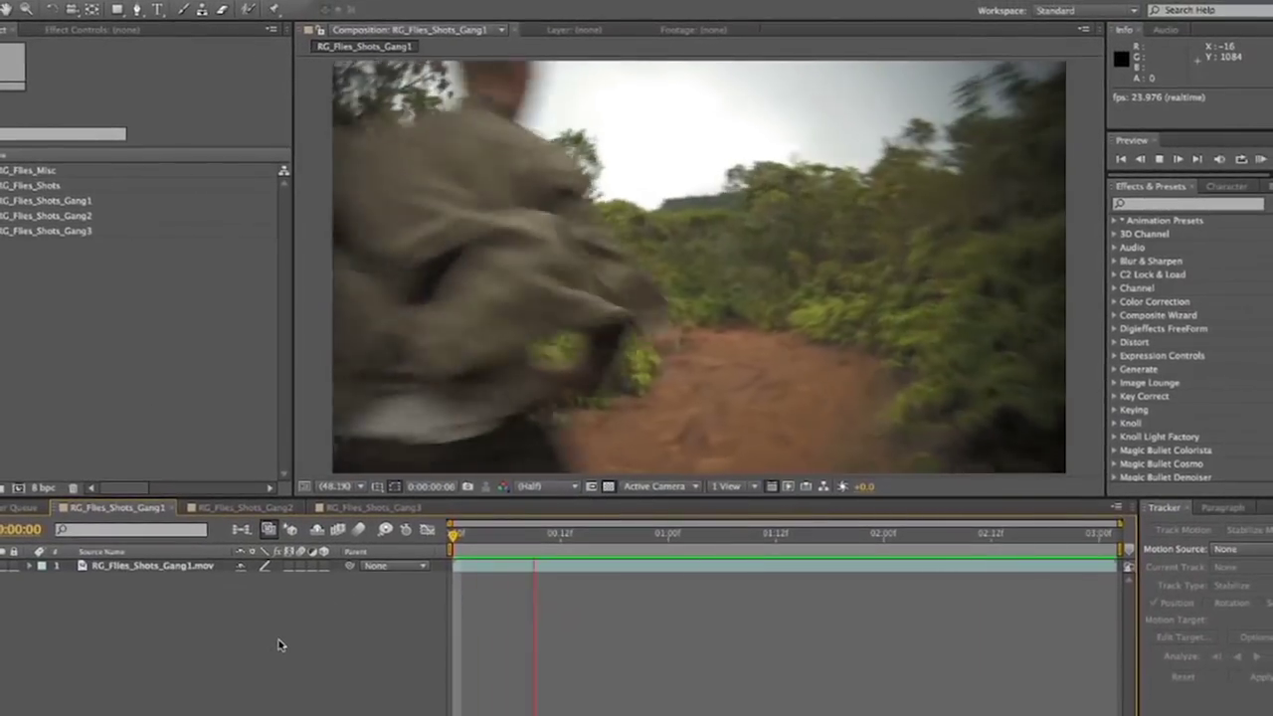
Start a motion track on the footage and place Track Point 1 on the distant ridge.
click(161, 567)
click(1177, 531)
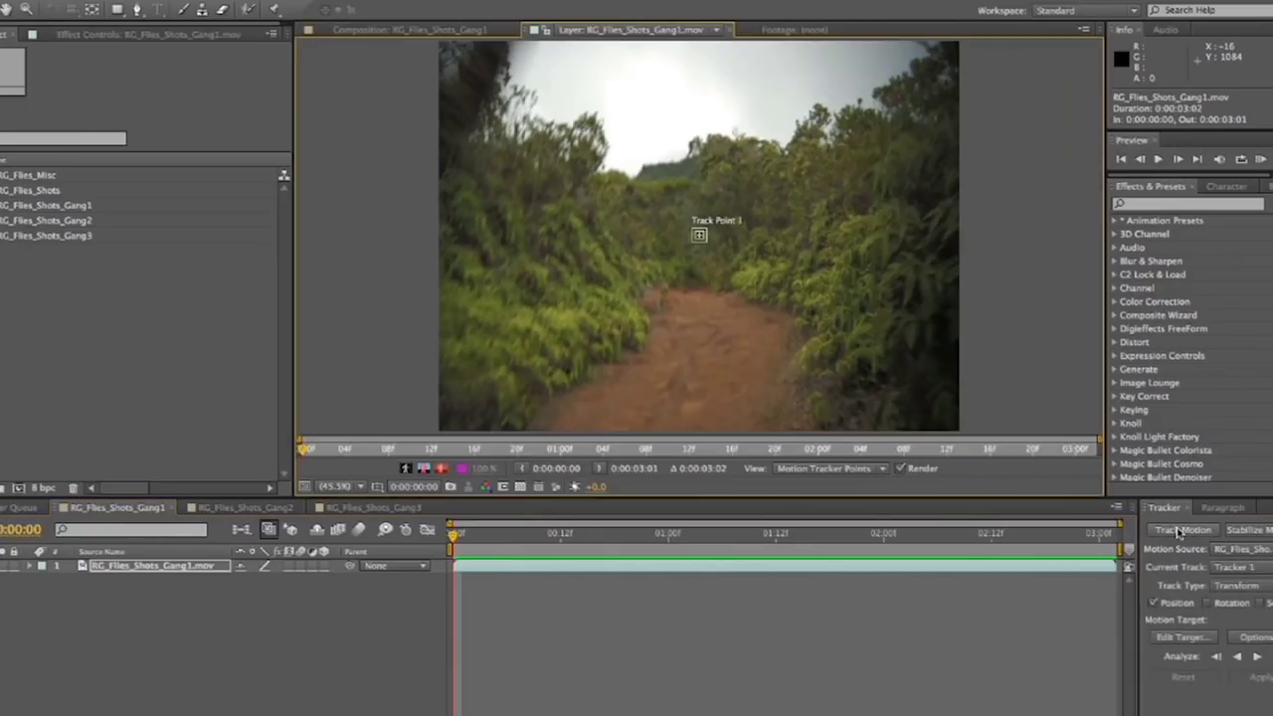
click(698, 234)
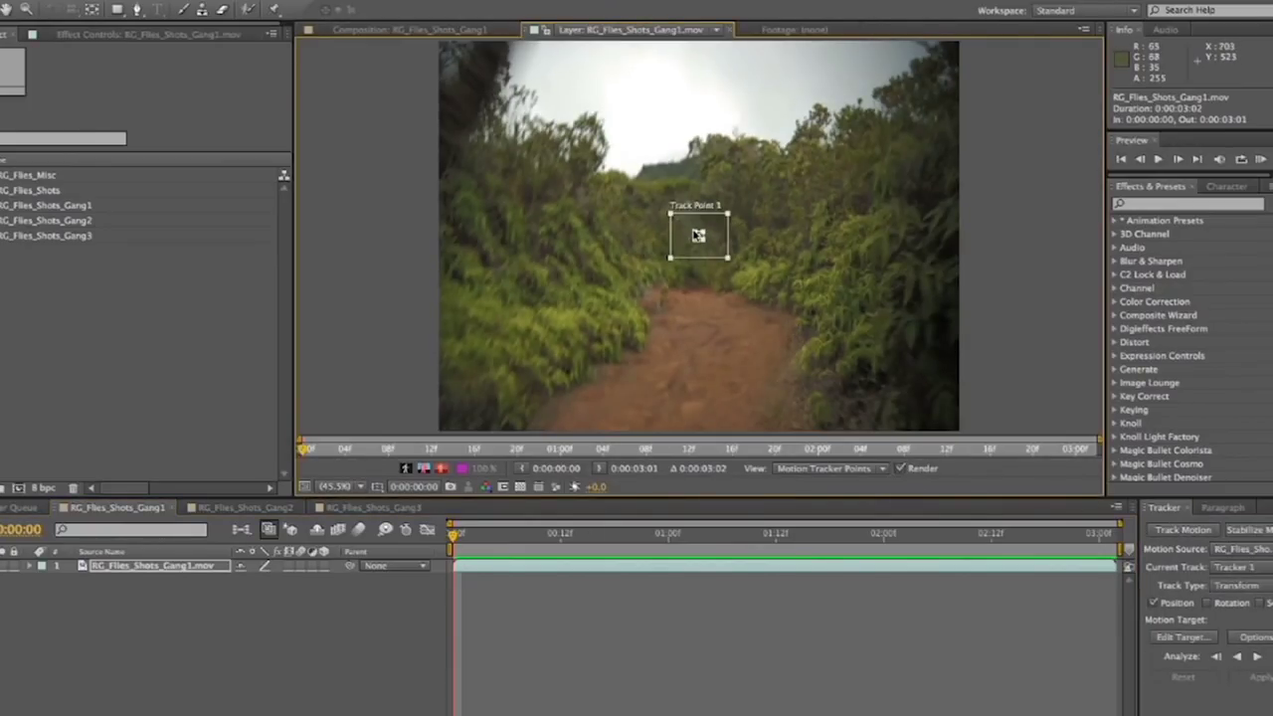
click(697, 234)
drag(694, 235, 733, 135)
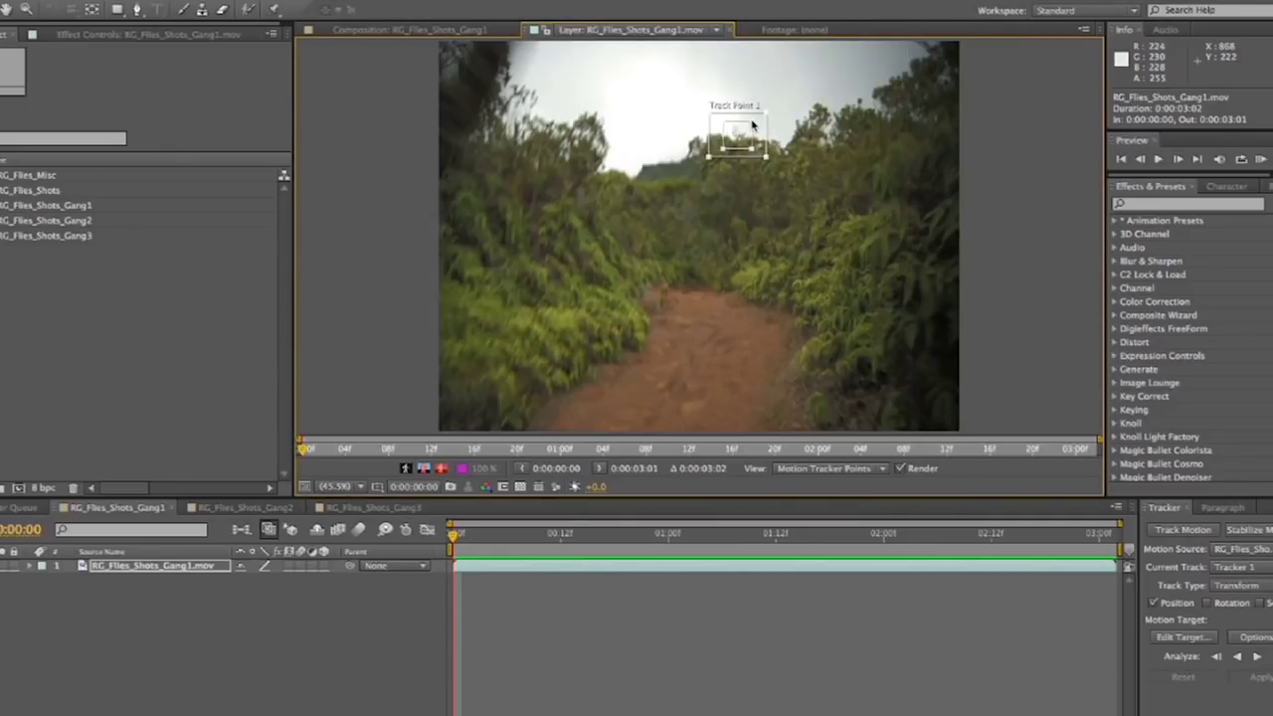
drag(766, 114, 769, 102)
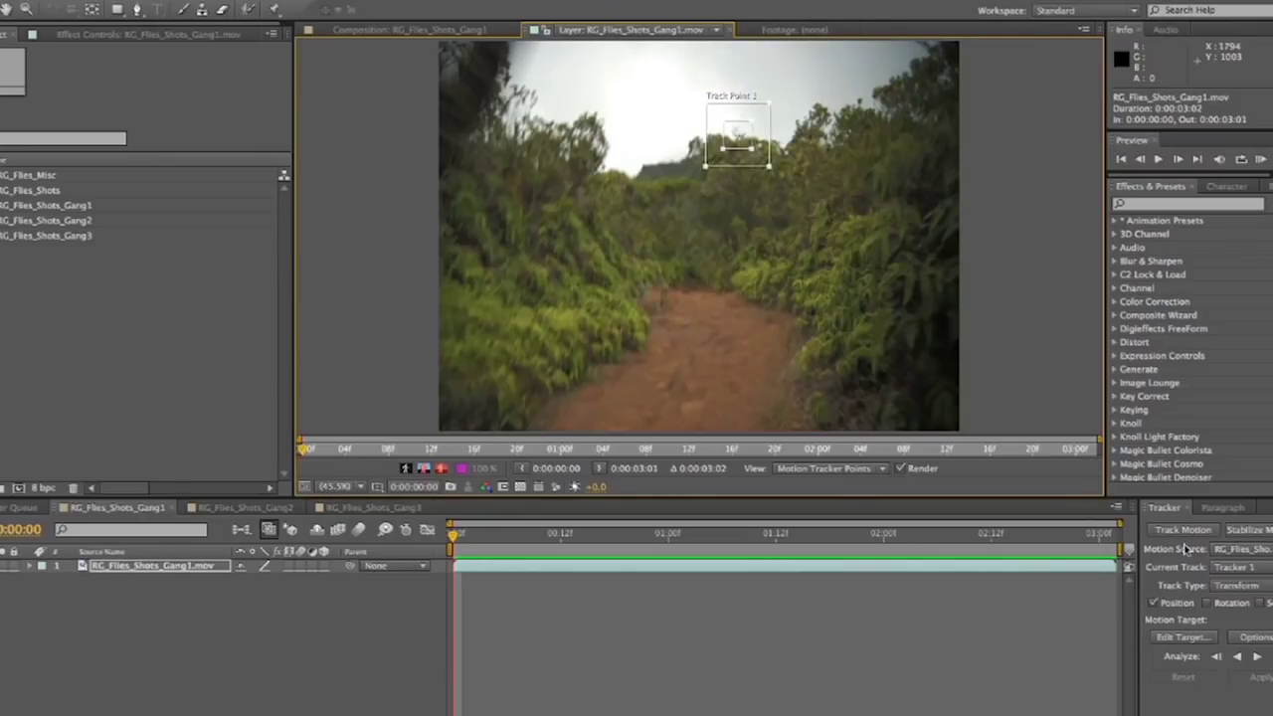
Add rotation tracking, fit Track Point 2 onto the bushes, and analyze forward.
click(1206, 611)
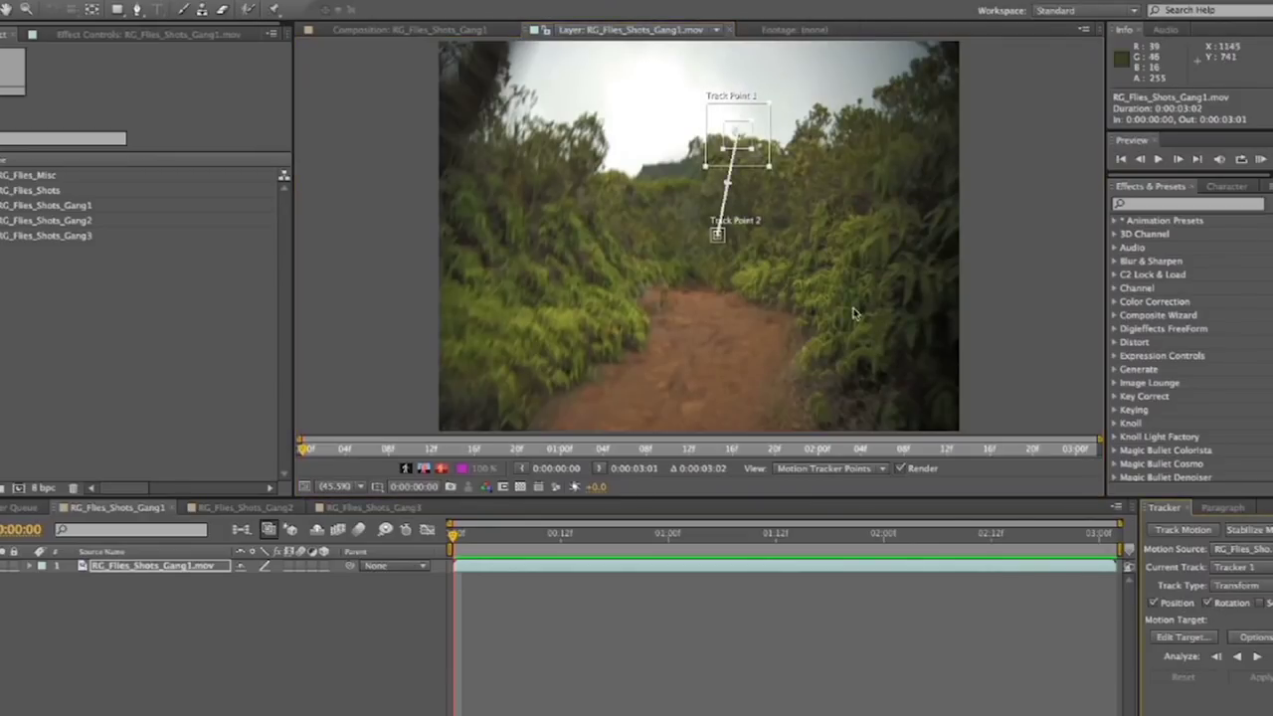
click(716, 232)
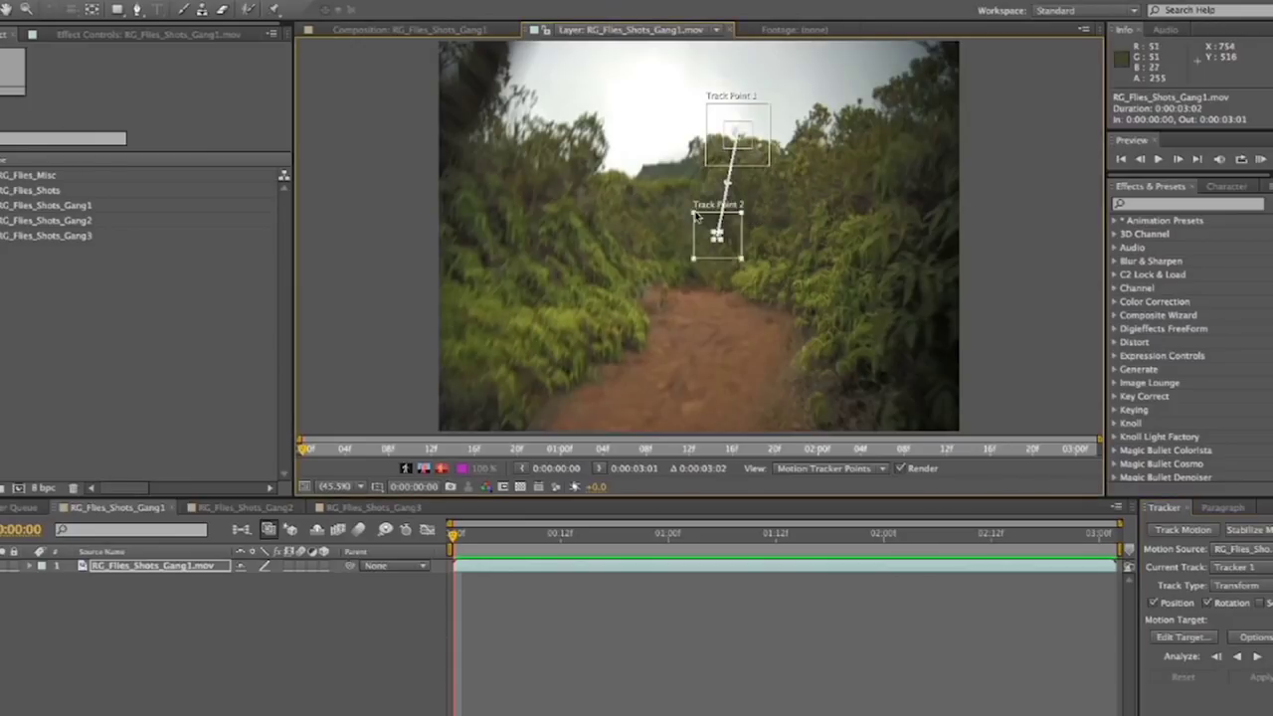
drag(716, 233, 734, 251)
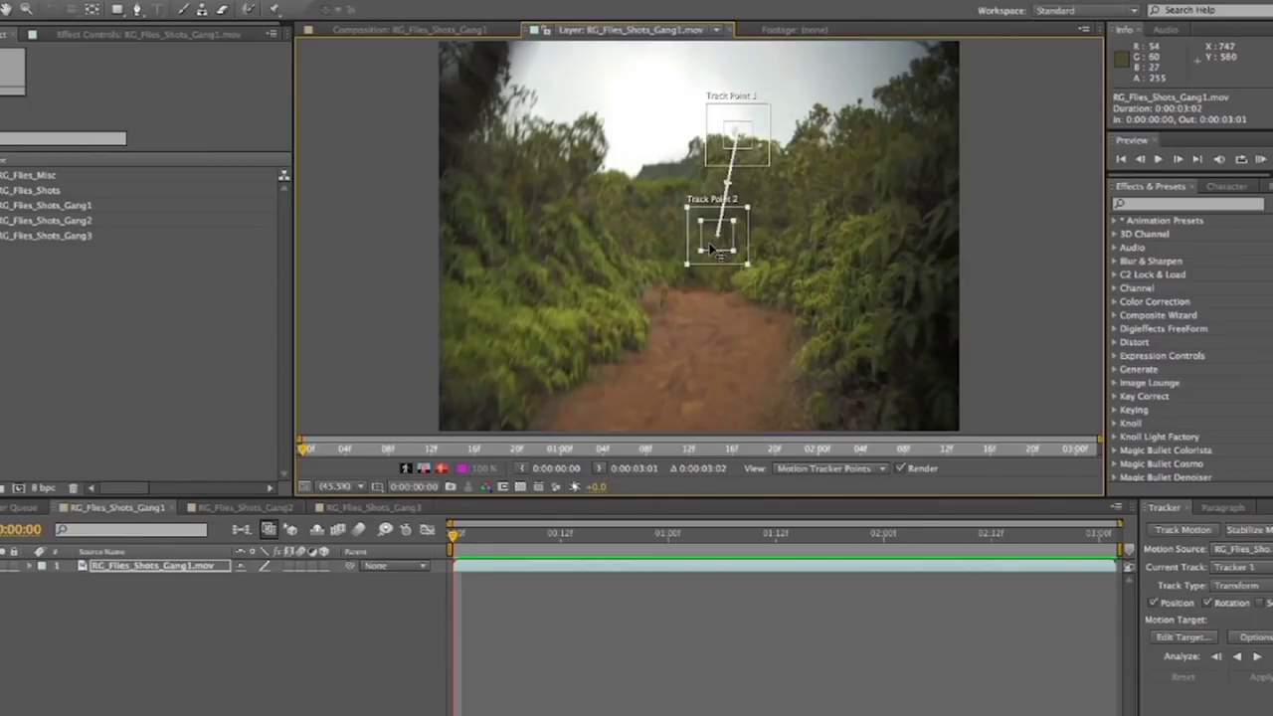
drag(710, 249, 759, 266)
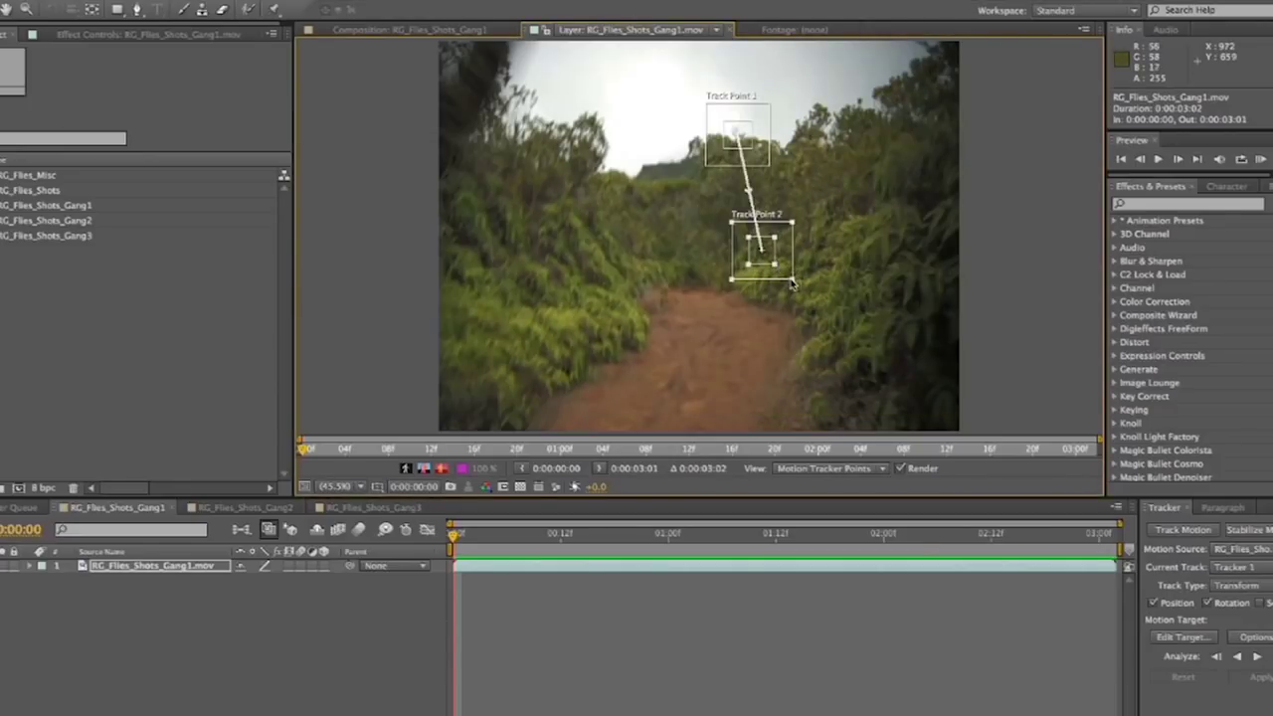
drag(793, 279, 787, 281)
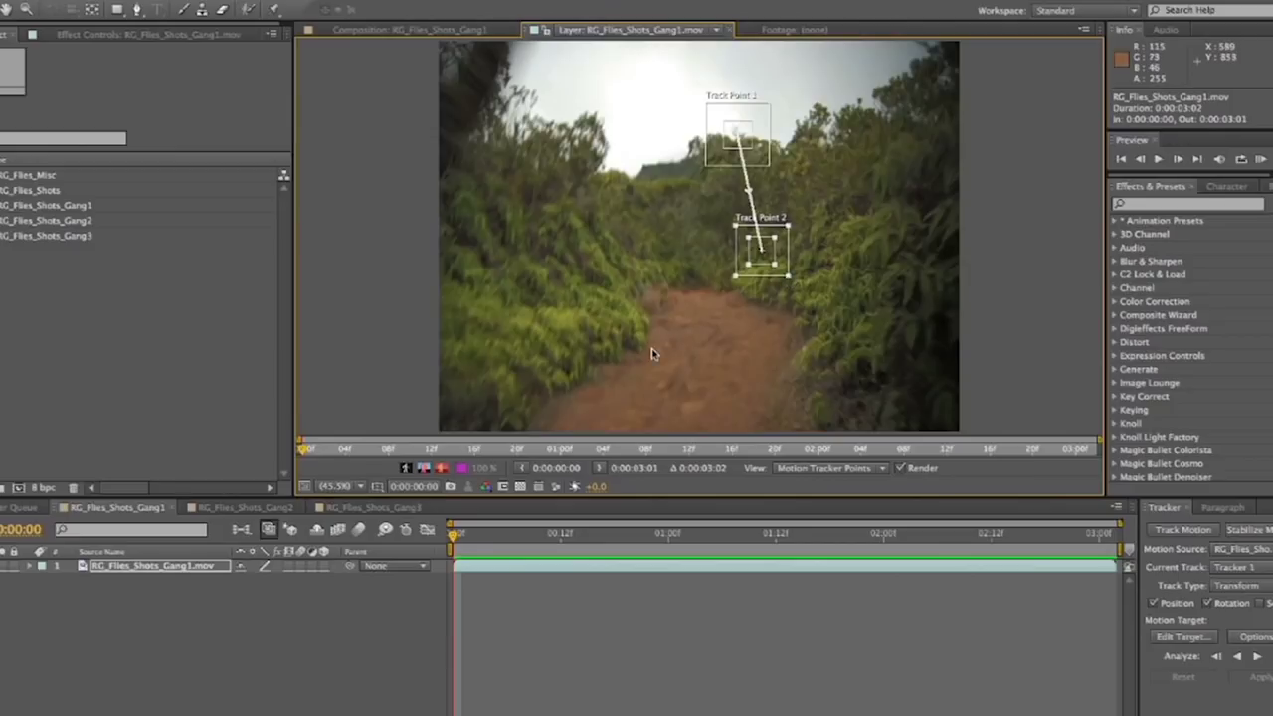
click(1258, 659)
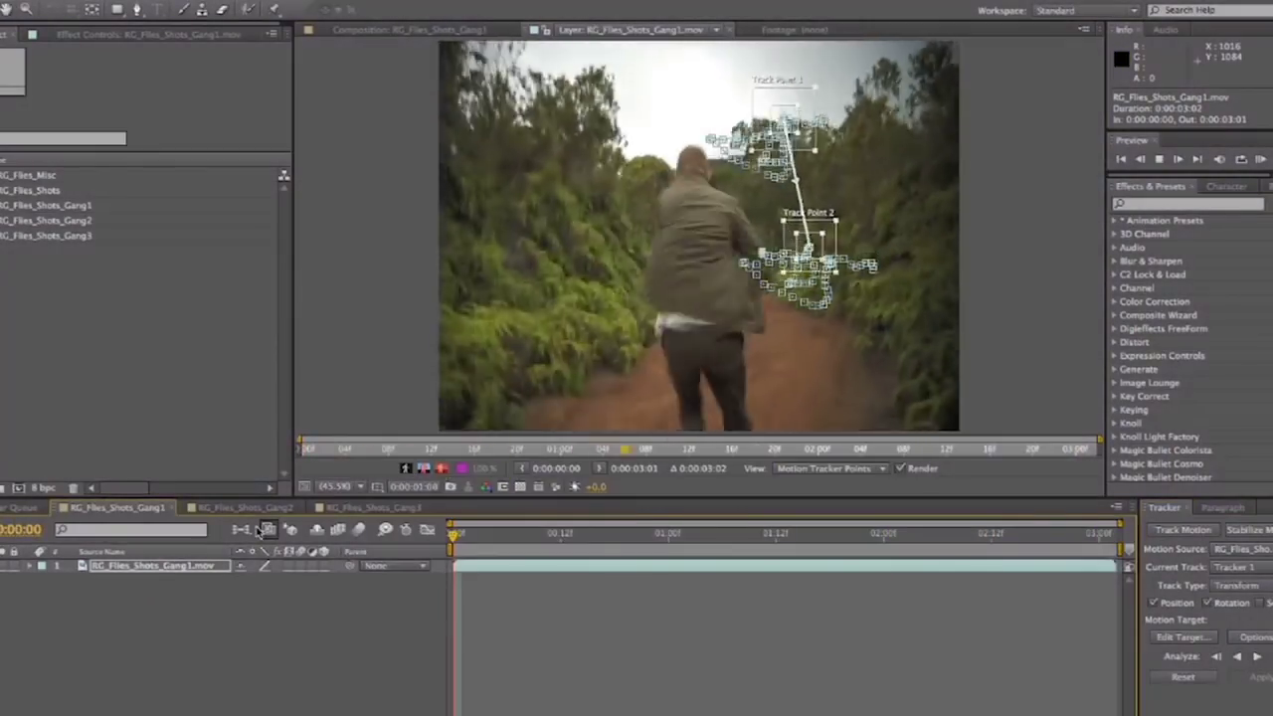
Apply the track as Stabilize in X and Y, then preview from frame 0.
click(1237, 586)
click(1181, 601)
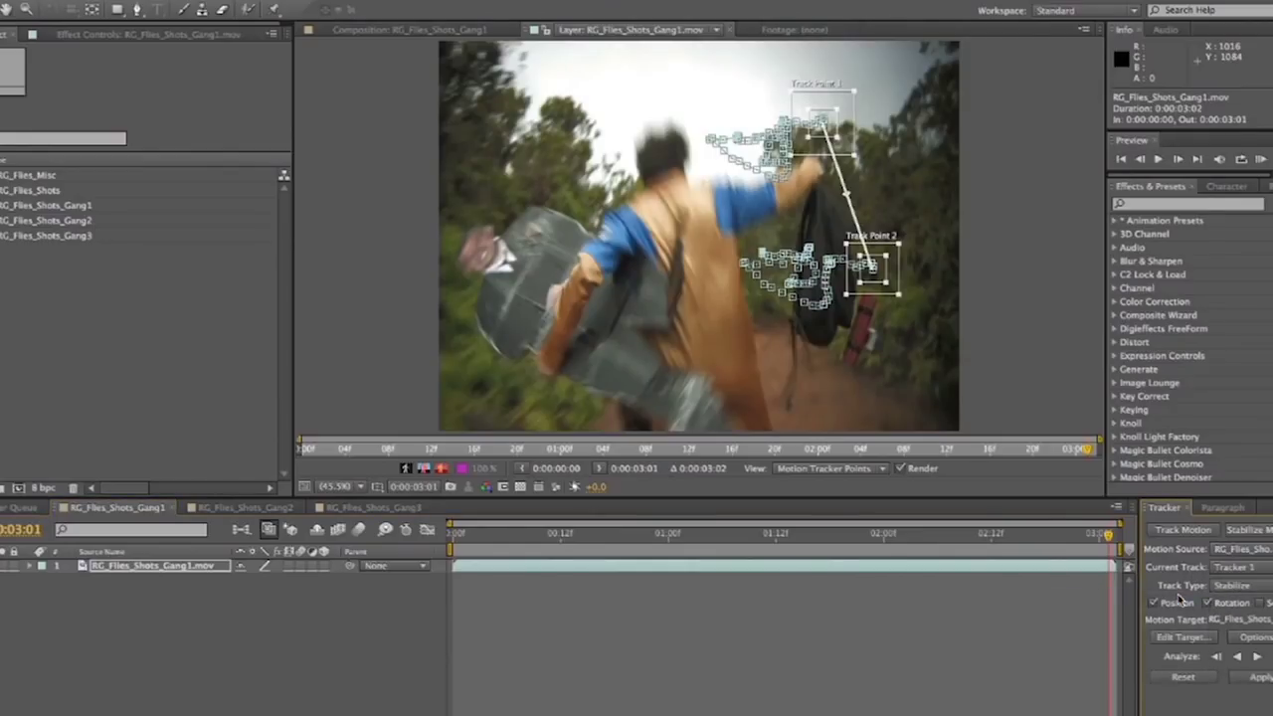
click(1259, 677)
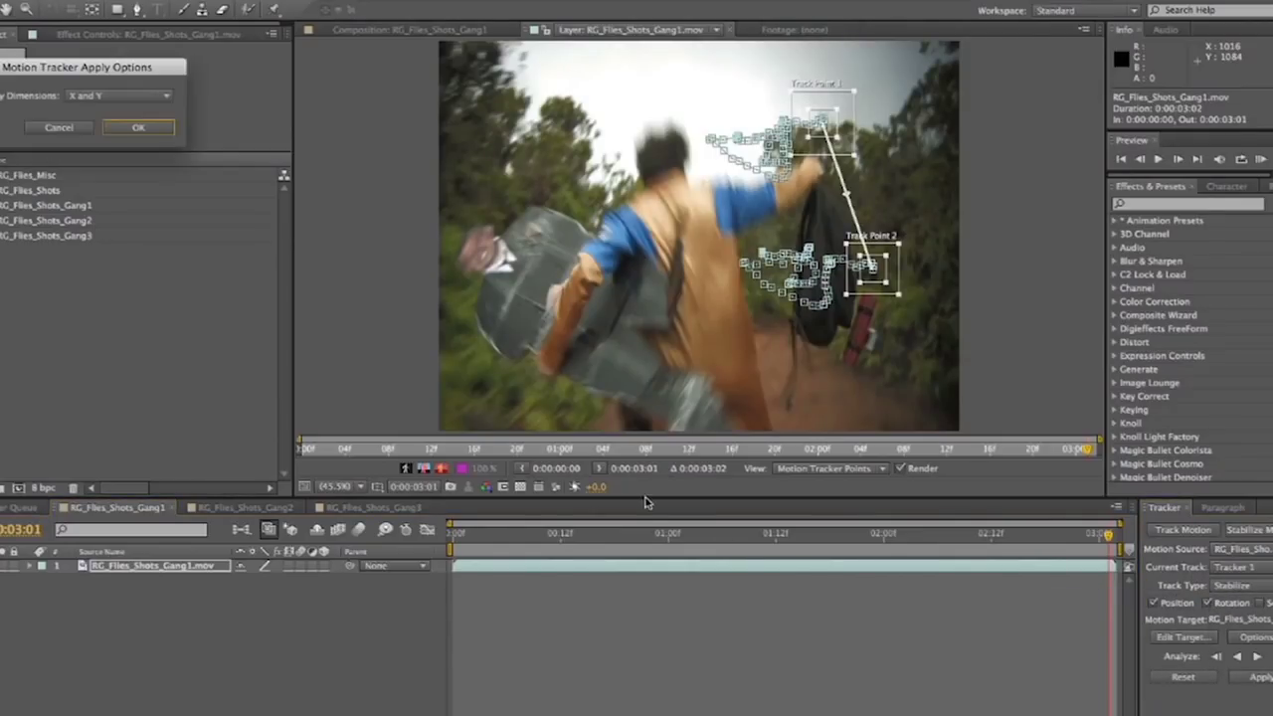
click(149, 126)
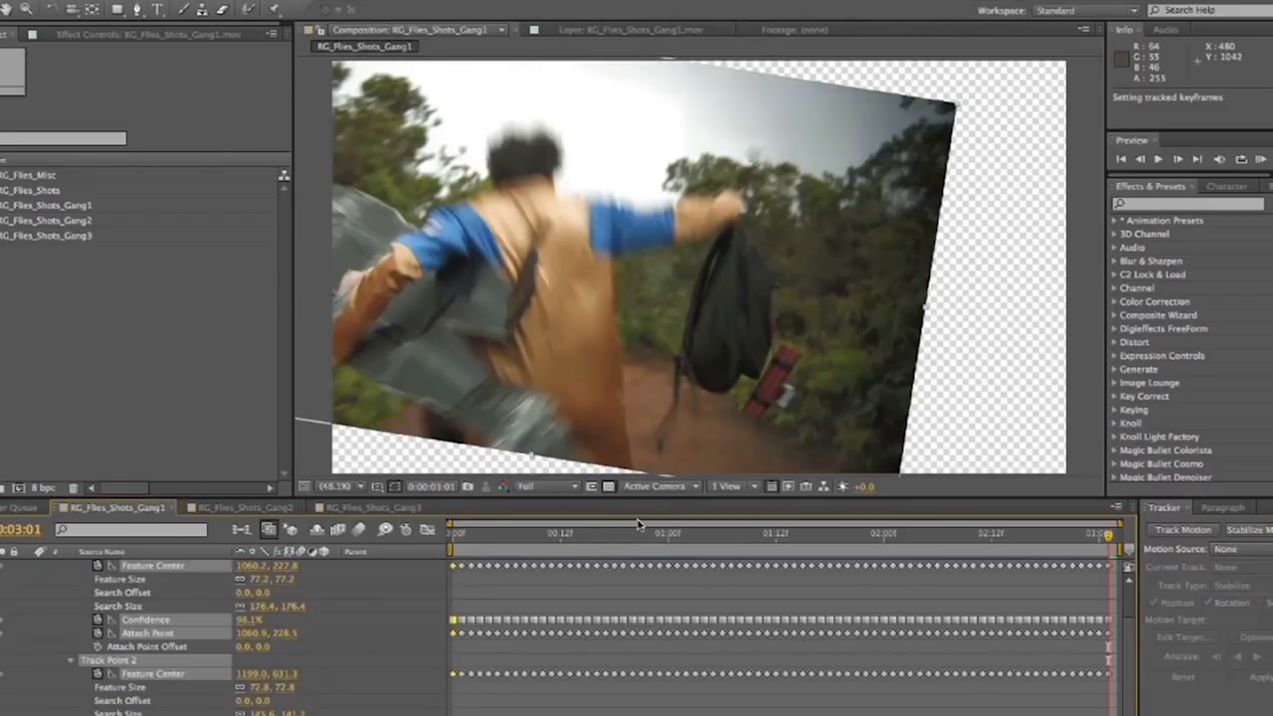
drag(562, 534, 395, 538)
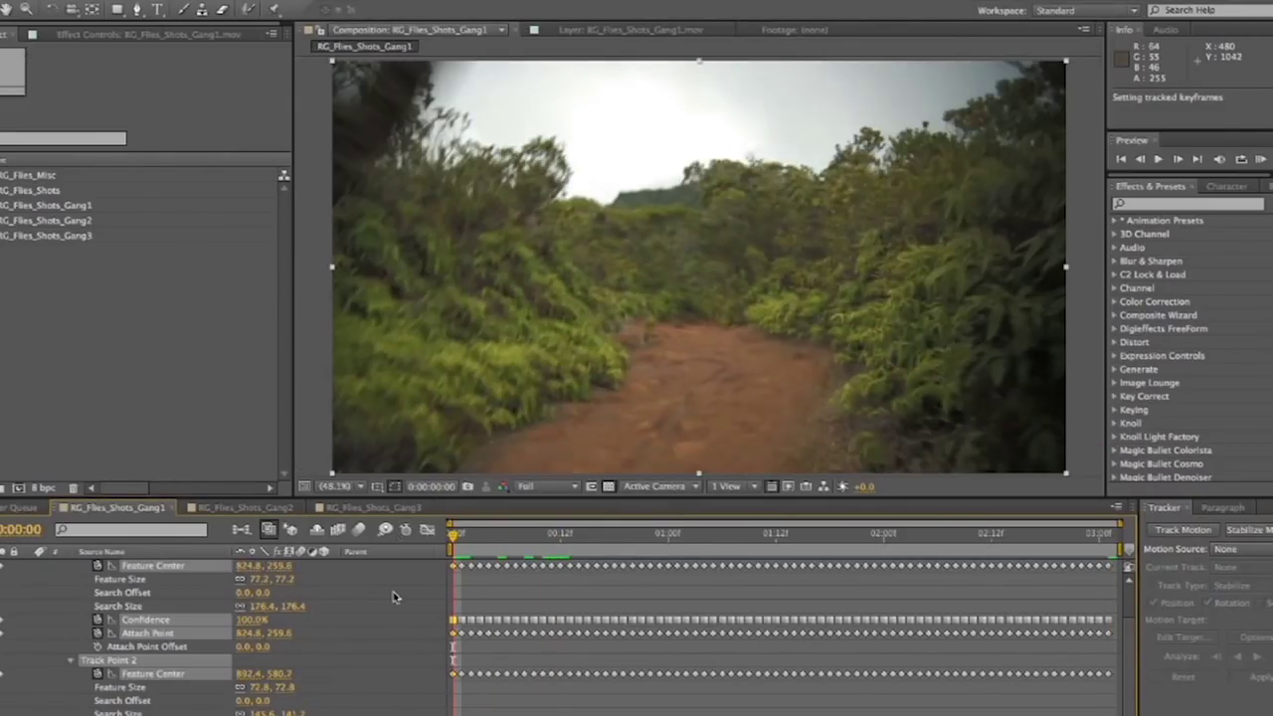
key(space)
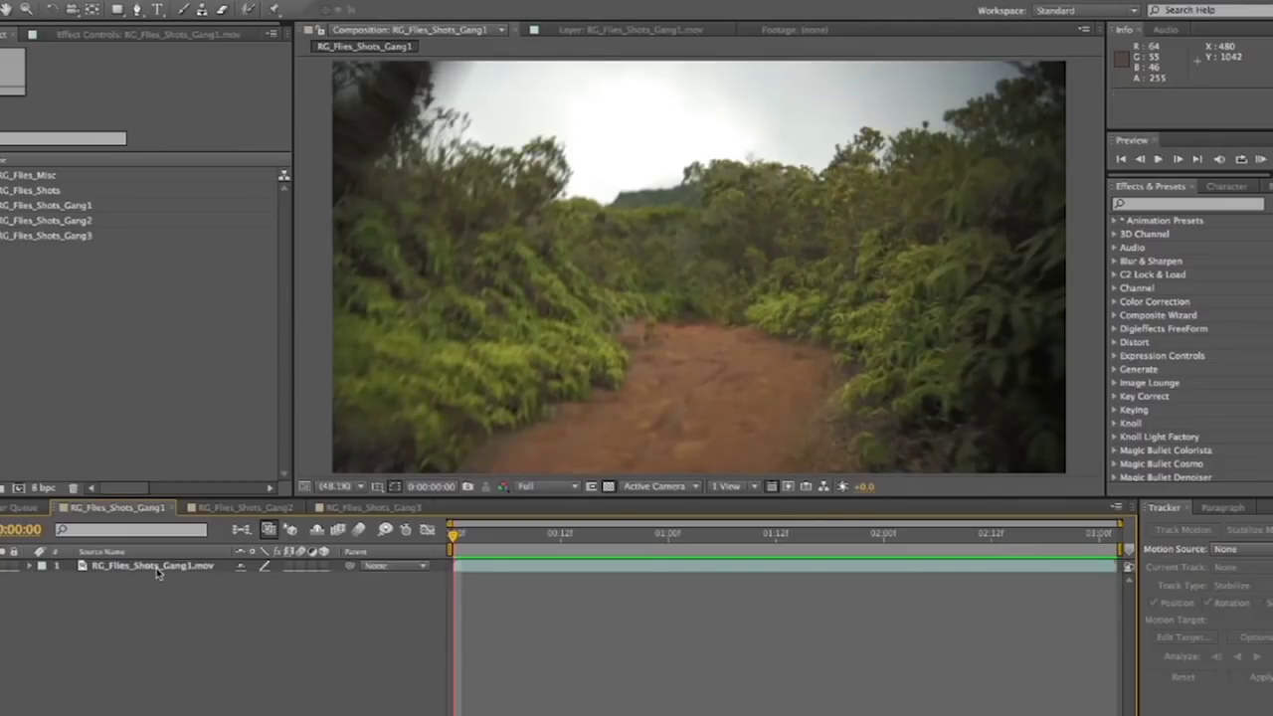
Make the footage layer 3D and add Camera 1 with the 28mm preset.
click(322, 565)
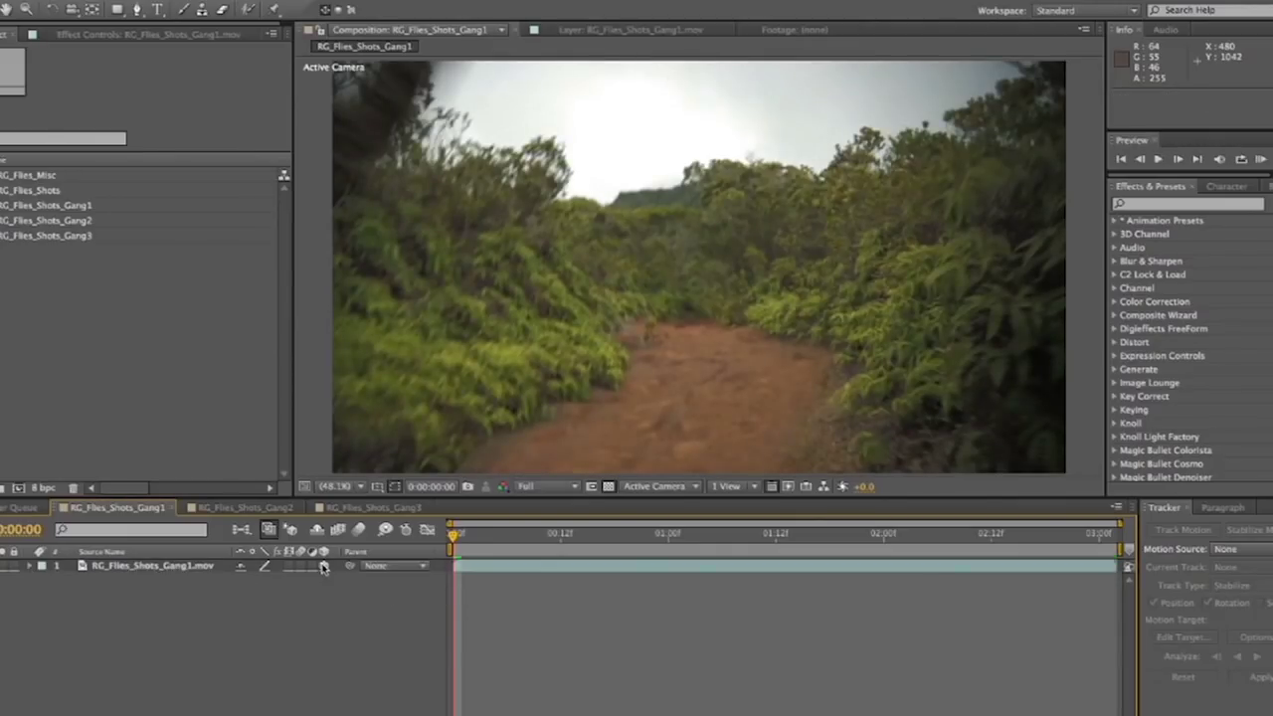
click(308, 11)
mouse_move(312, 46)
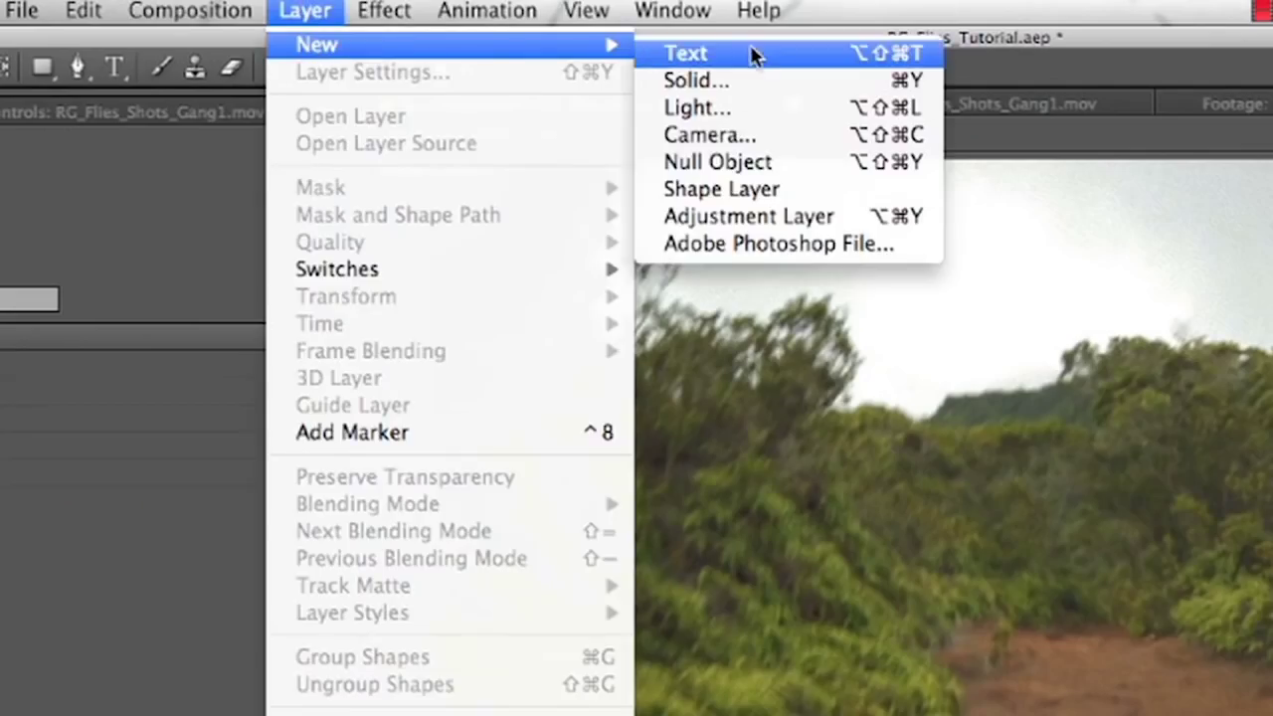
click(709, 134)
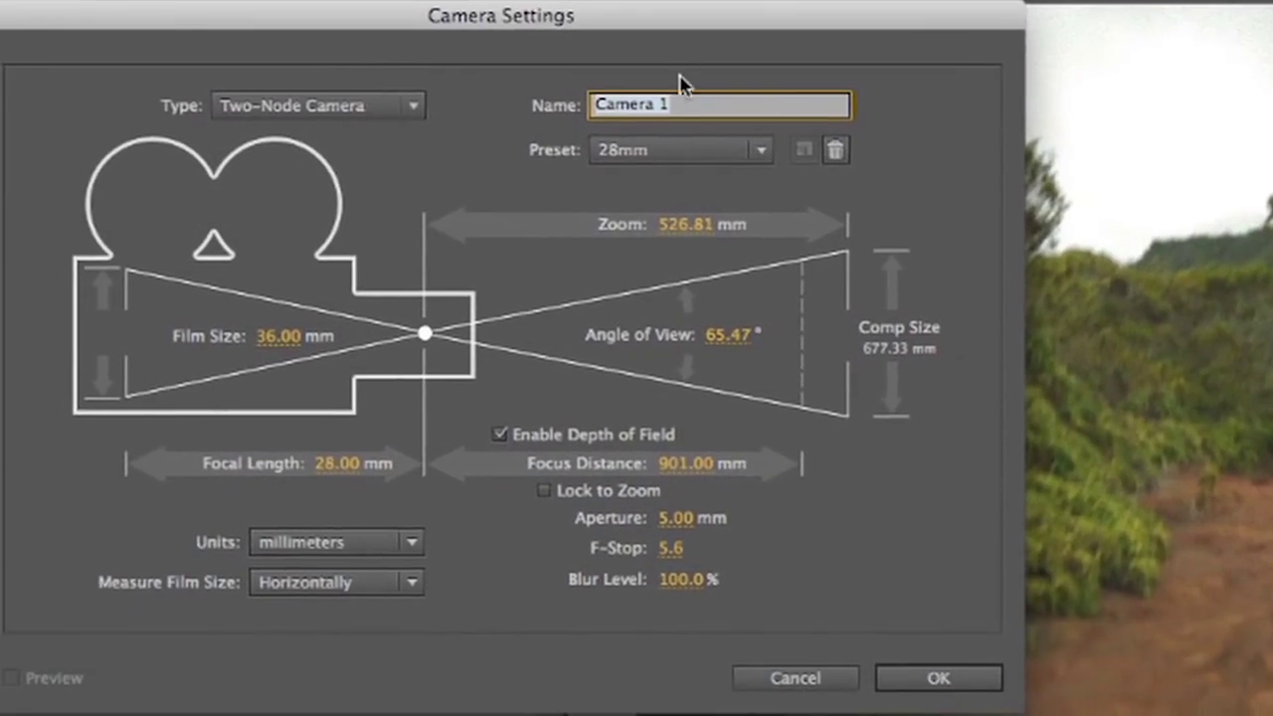
click(566, 235)
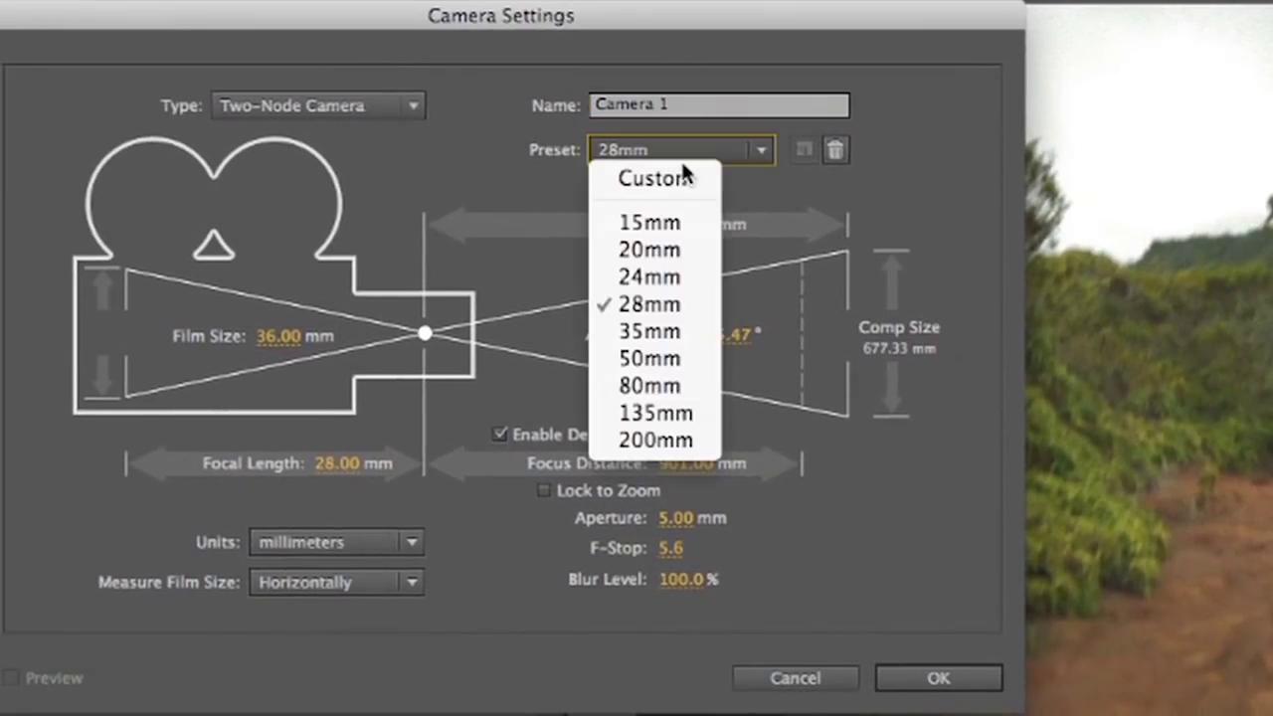
click(666, 305)
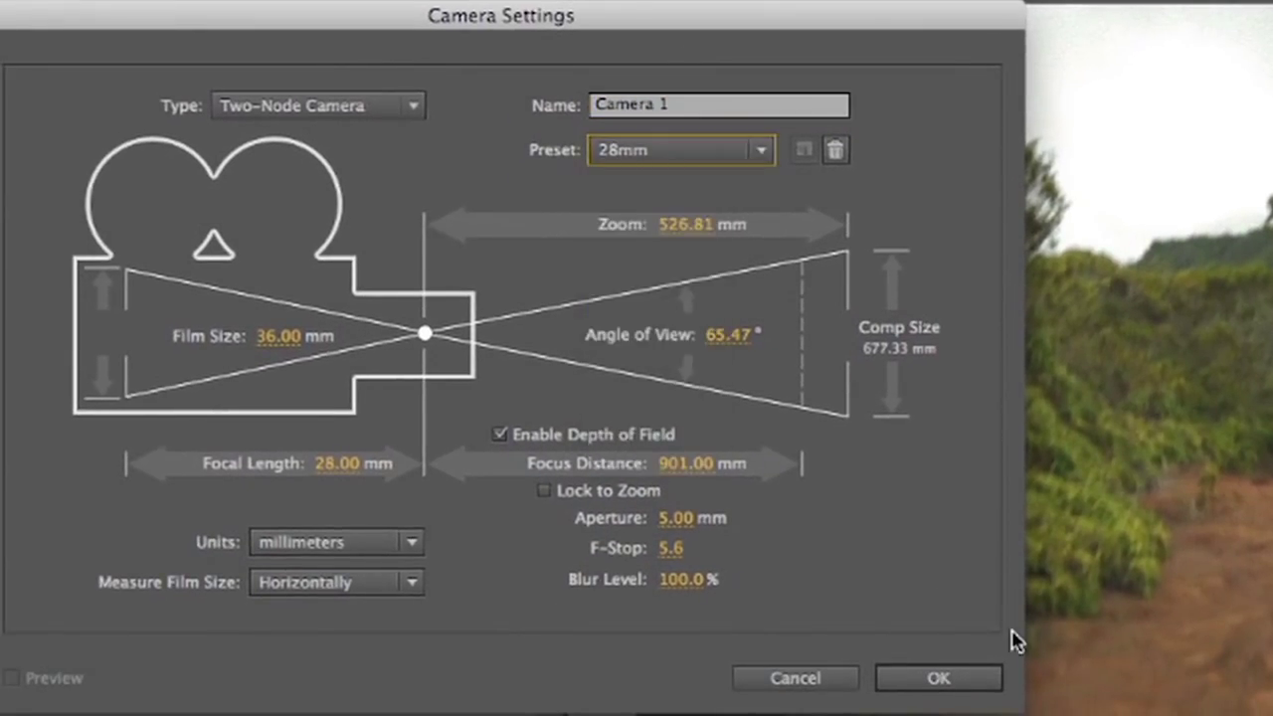
click(950, 676)
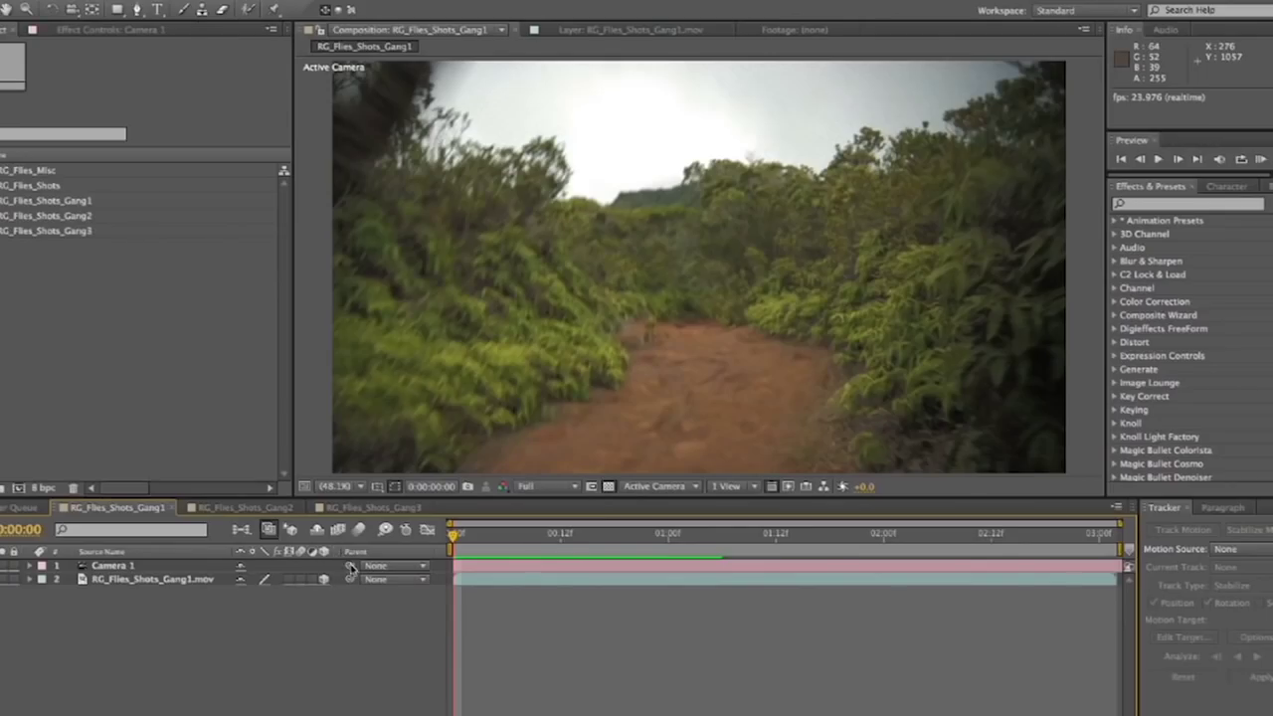
Test-parent the camera to the footage, preview, then set its Parent back to None.
drag(350, 567, 149, 578)
key(space)
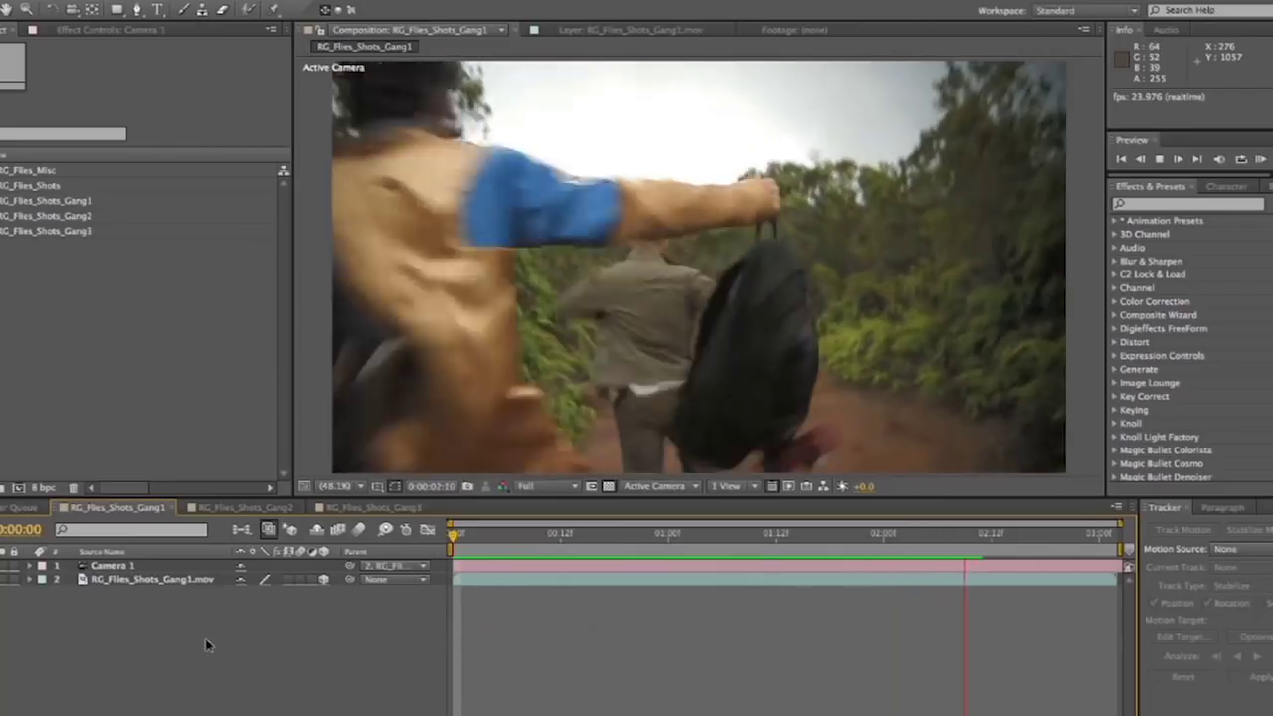
key(space)
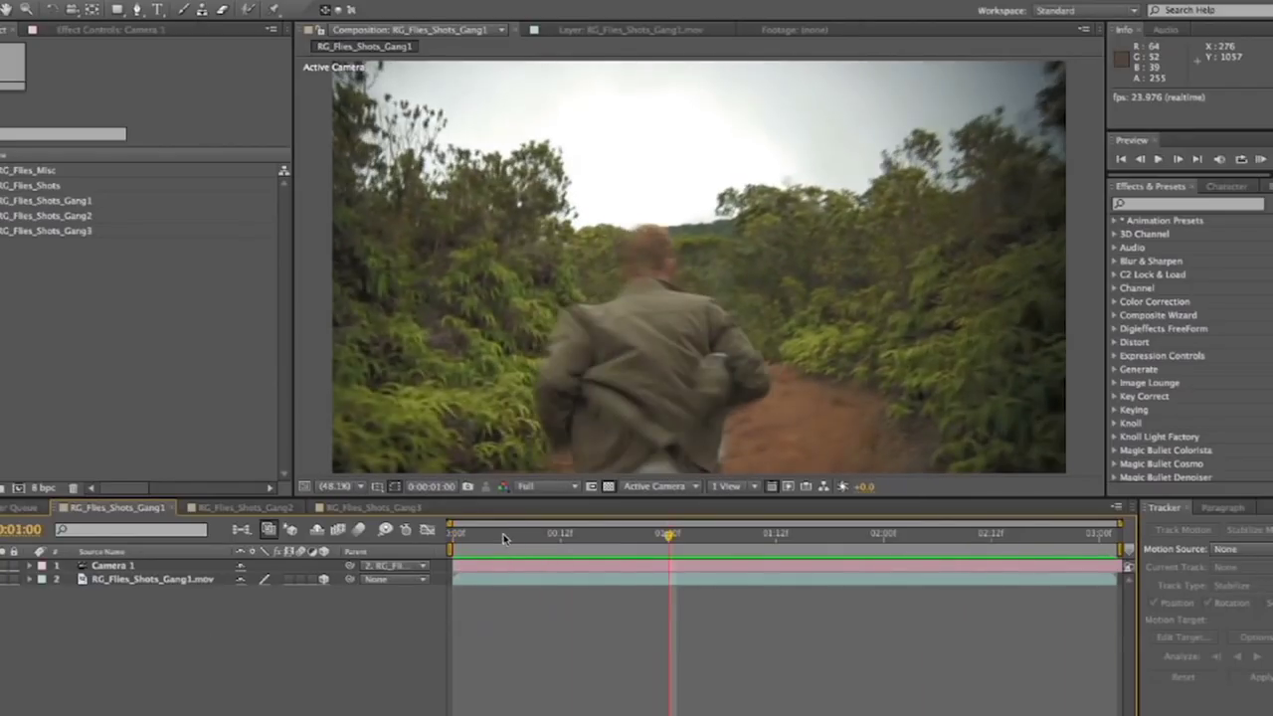
key(Home)
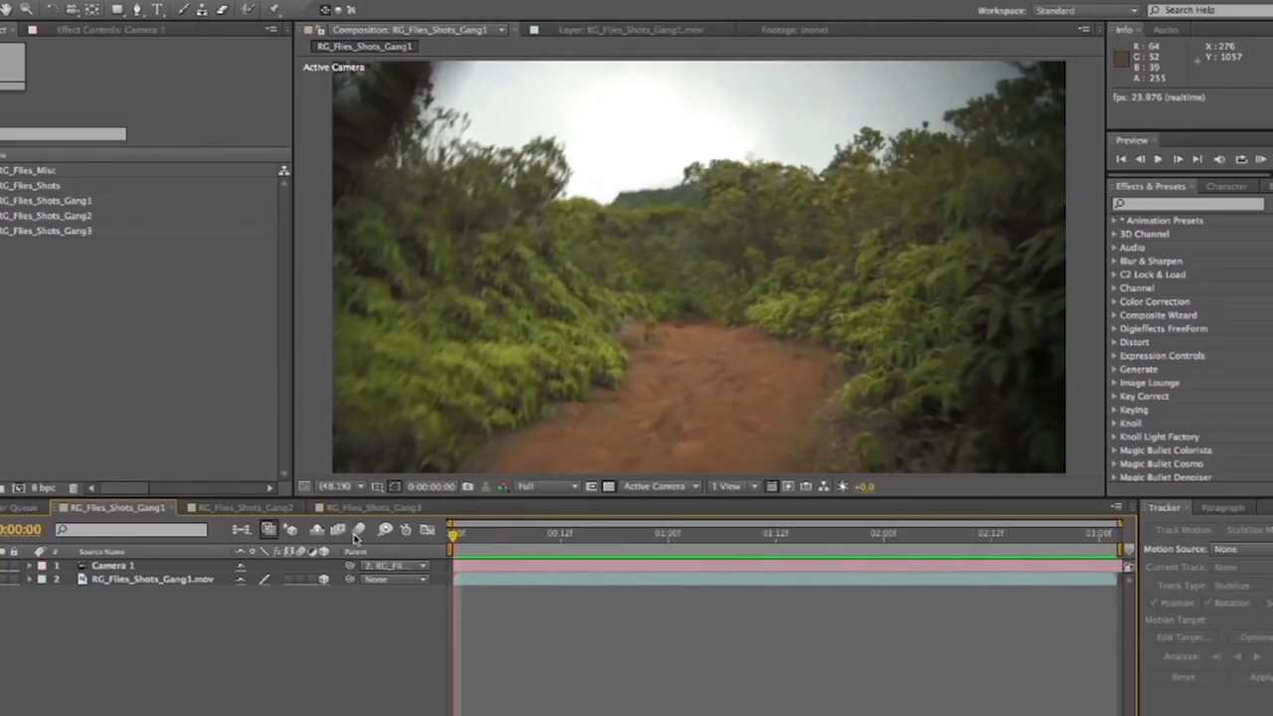
click(395, 566)
click(383, 580)
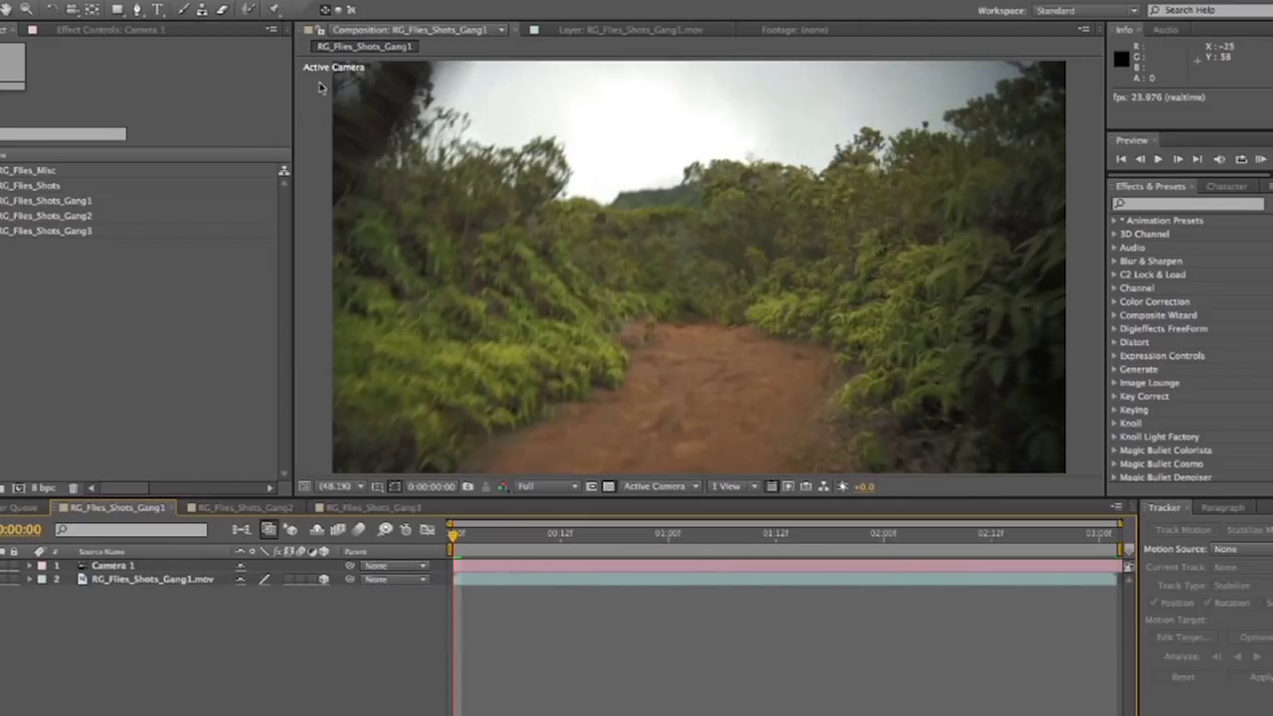
Add a 3D Null 1 layer below Camera 1.
click(269, 0)
mouse_move(278, 2)
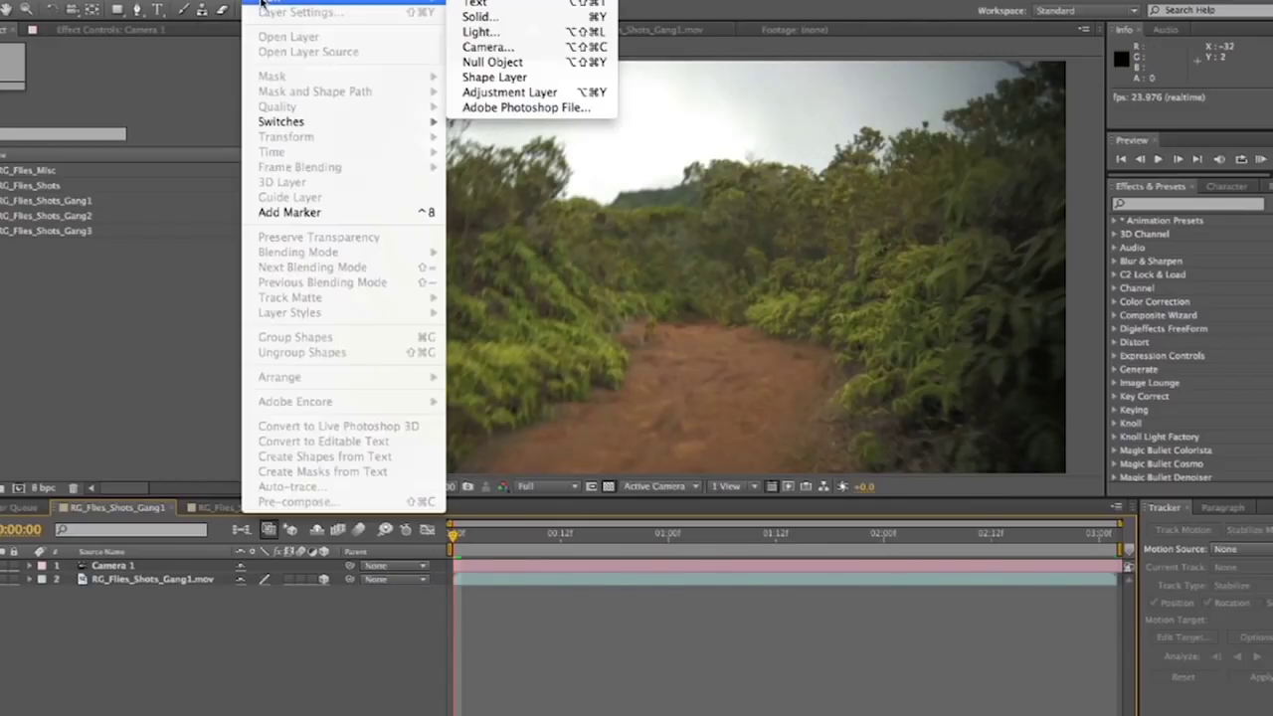
click(497, 63)
drag(129, 566, 121, 587)
click(324, 579)
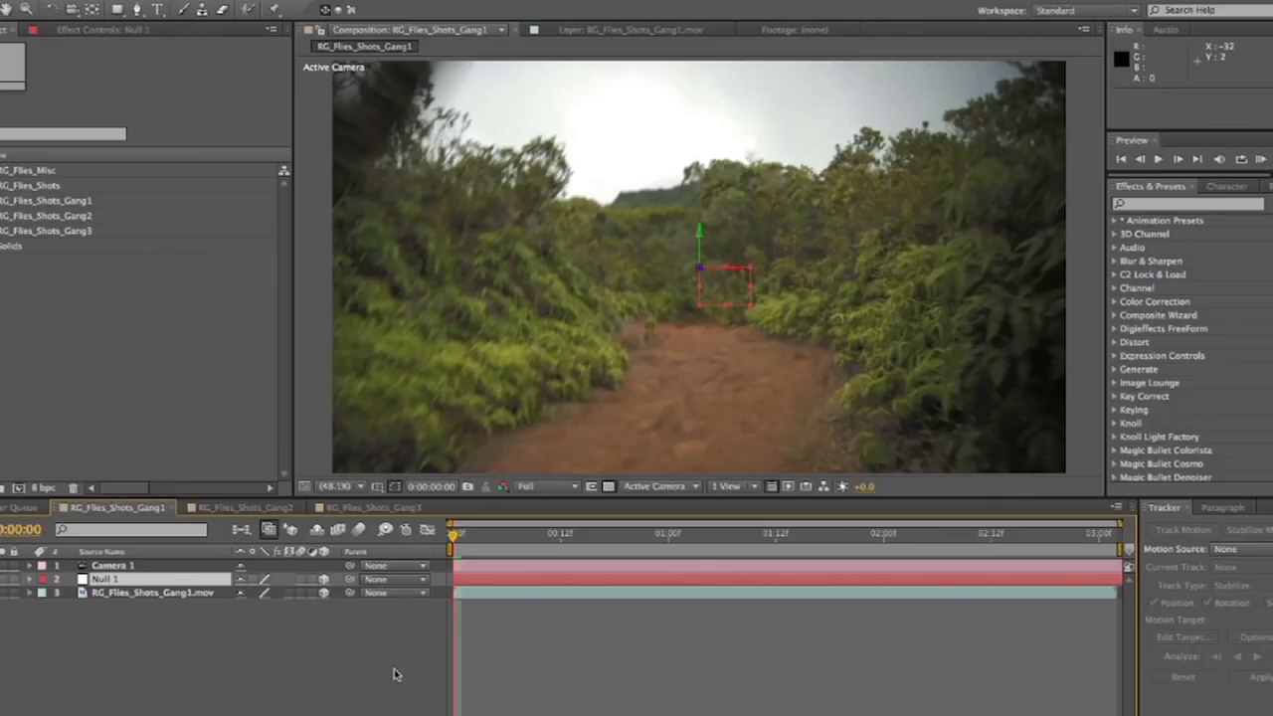
click(394, 675)
Parent Camera 1 to the trail footage layer, preview, and check it in a custom 3D view.
key(space)
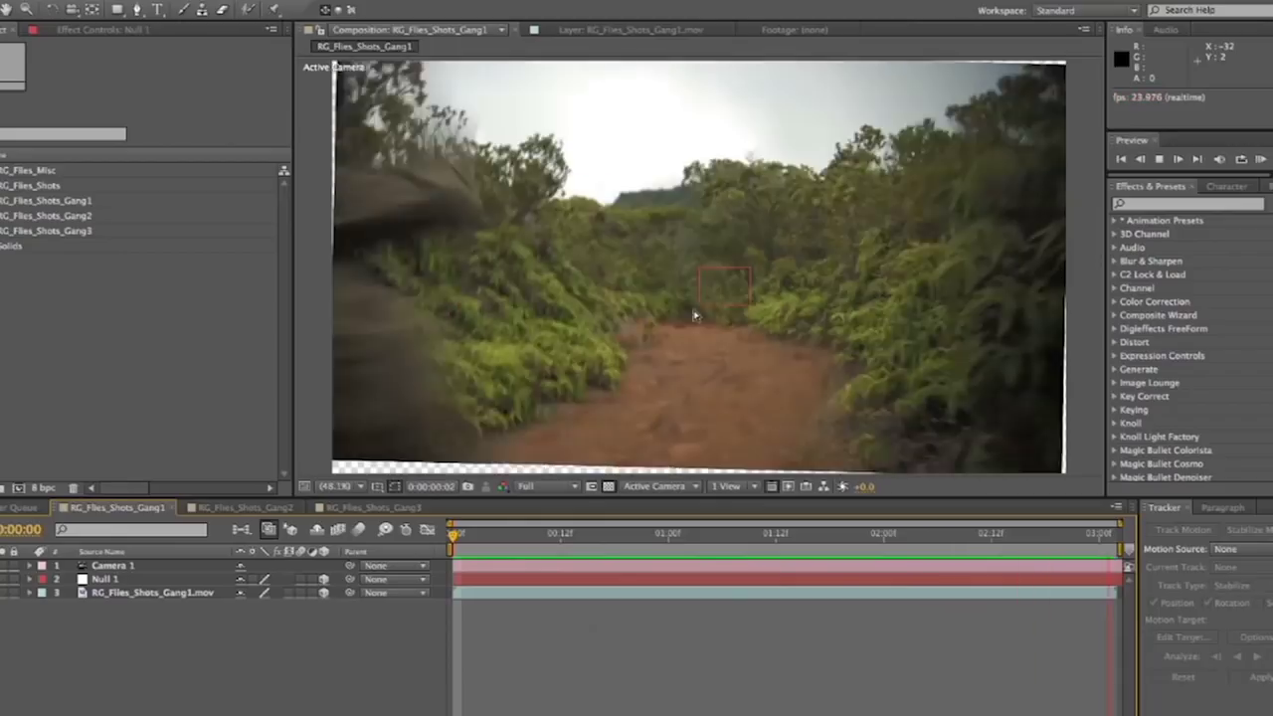
click(525, 538)
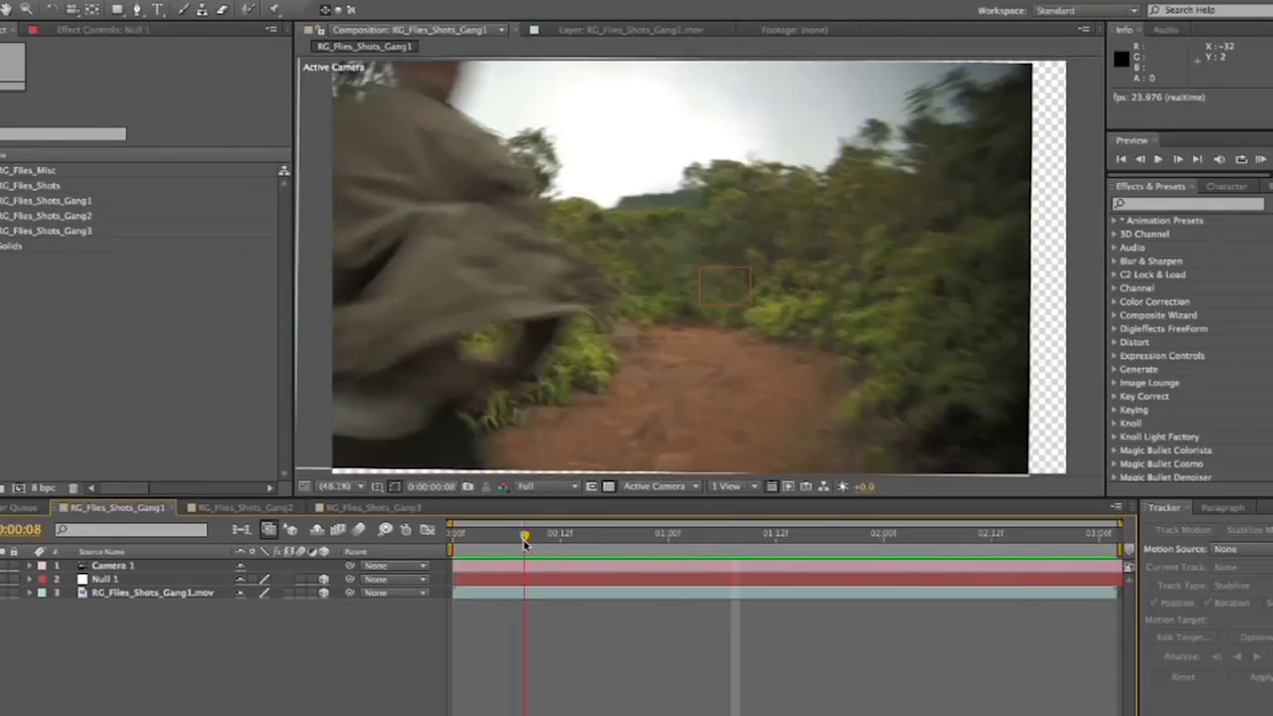
drag(525, 542, 360, 550)
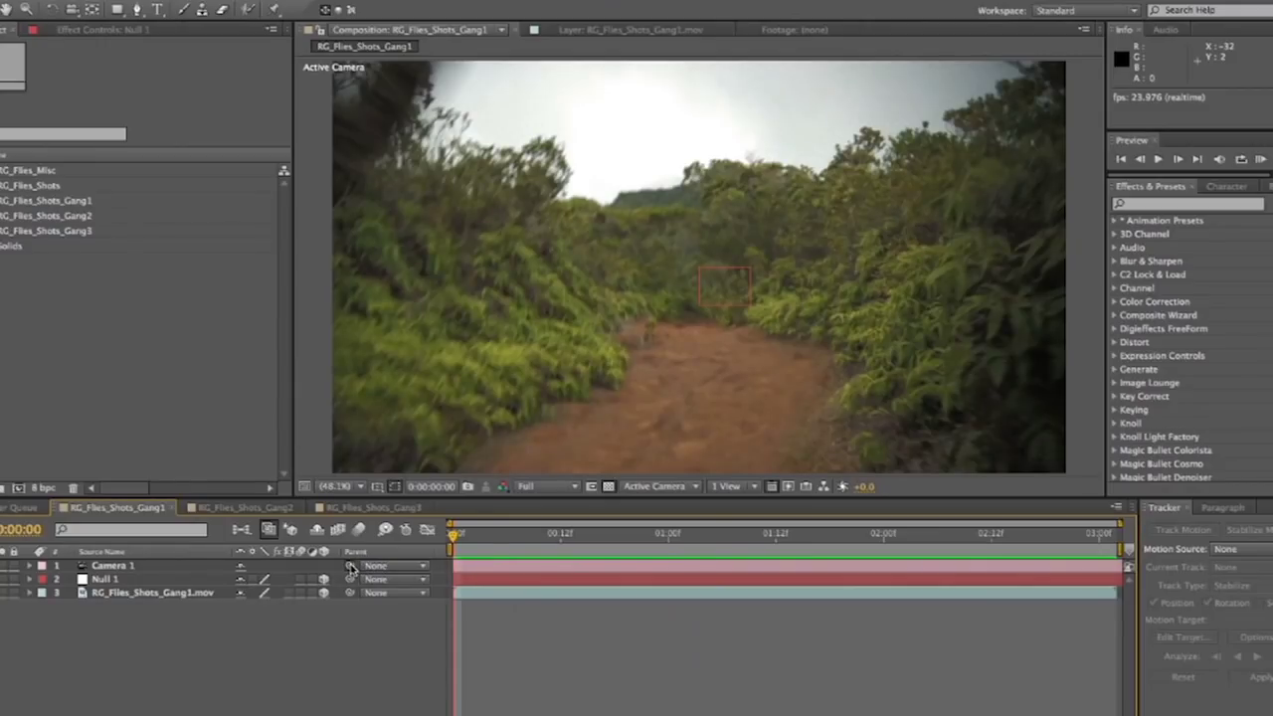
drag(350, 567, 151, 594)
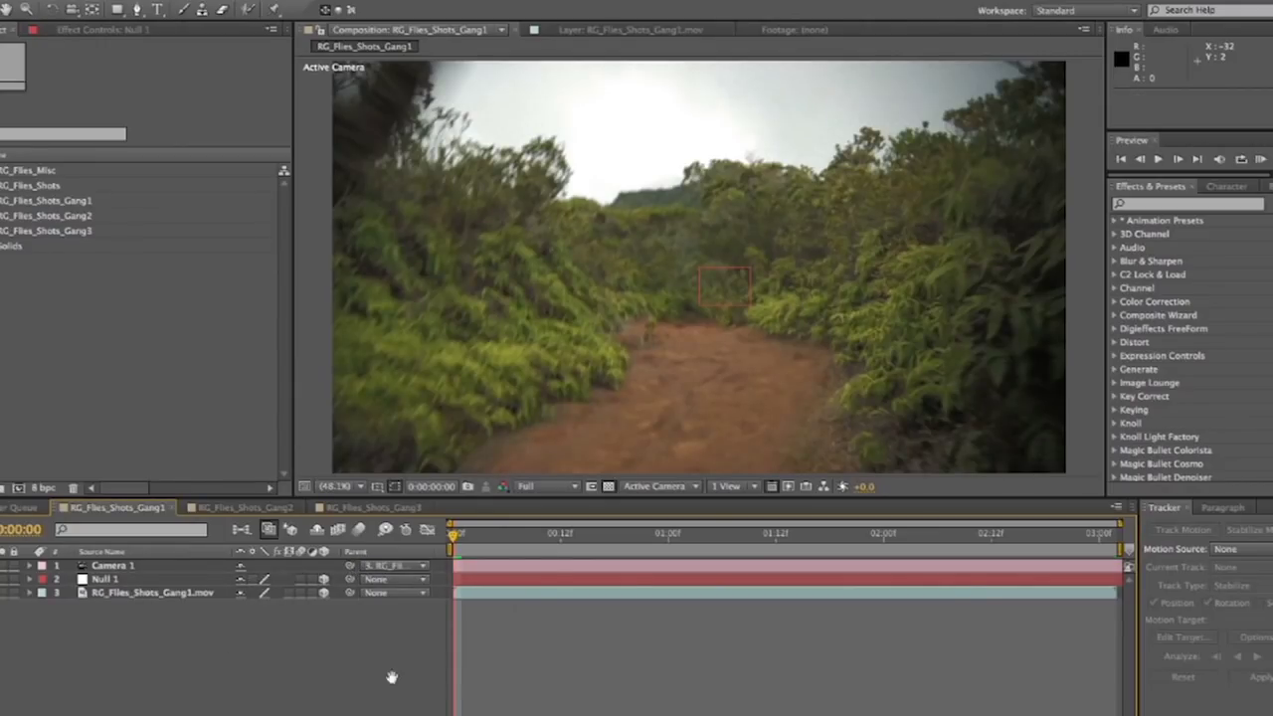
key(space)
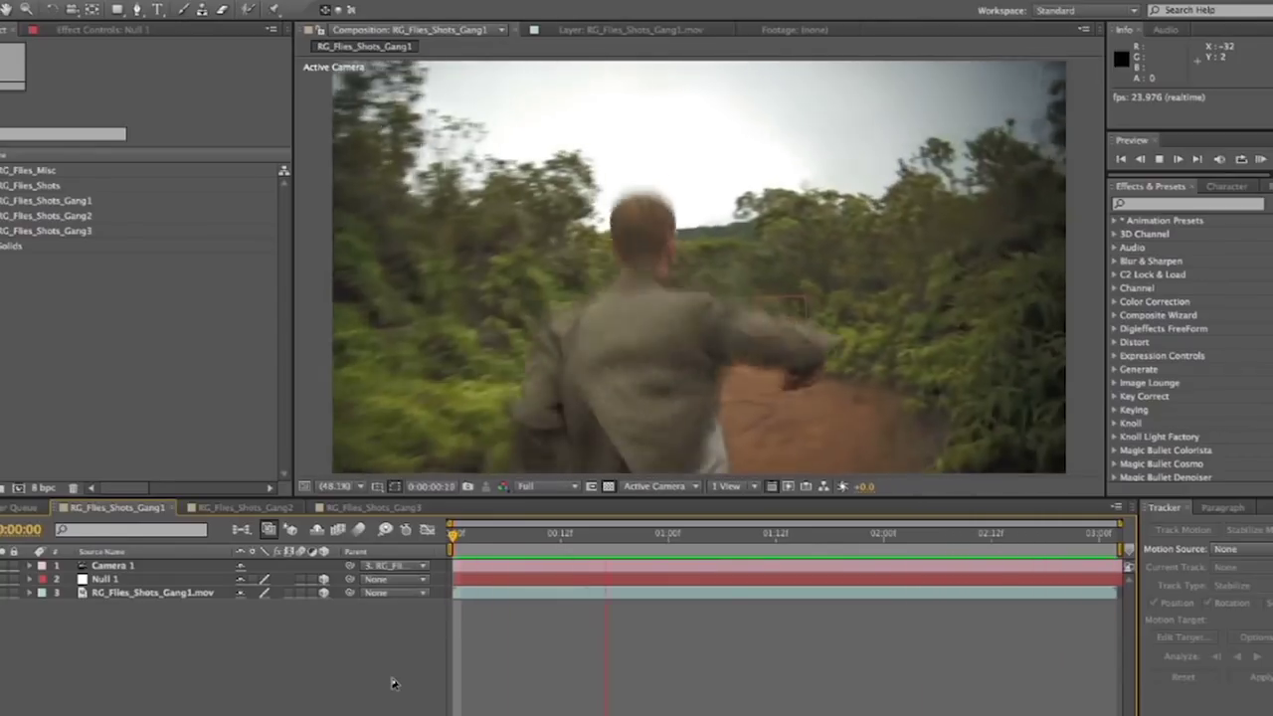
key(F11)
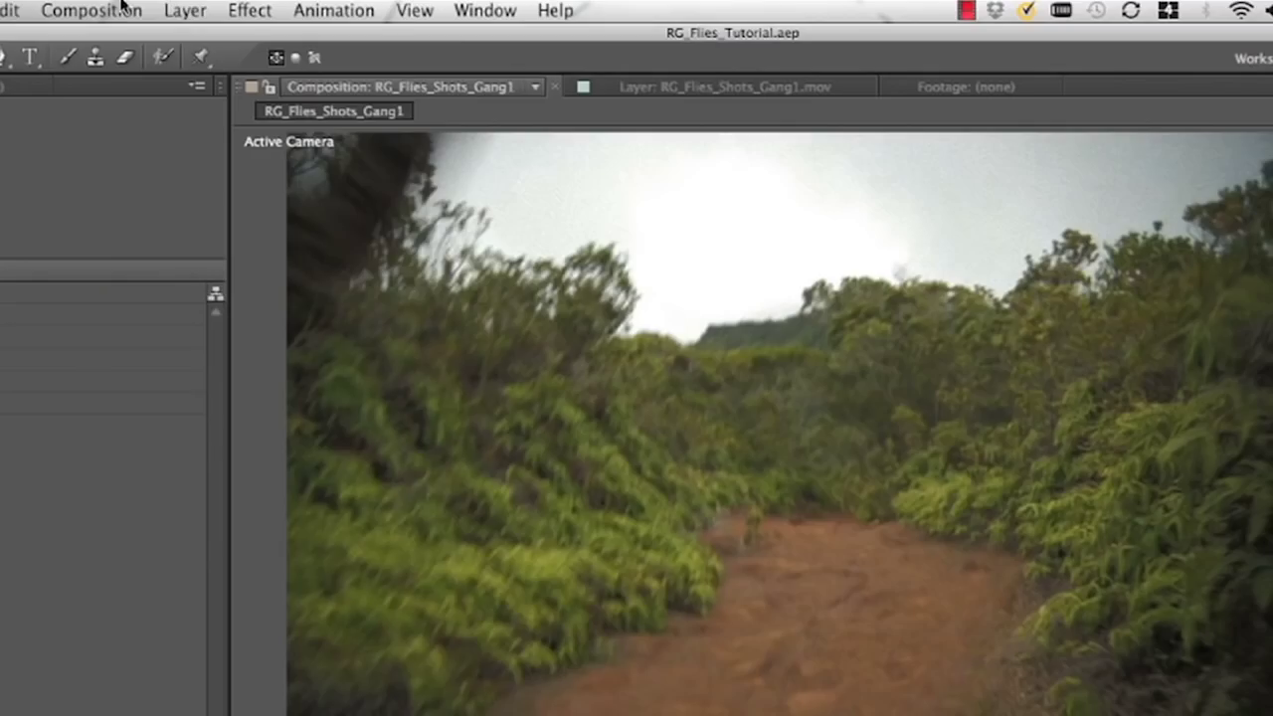
Create a solid named Particular Flies and place it below Camera 1.
click(185, 10)
mouse_move(199, 38)
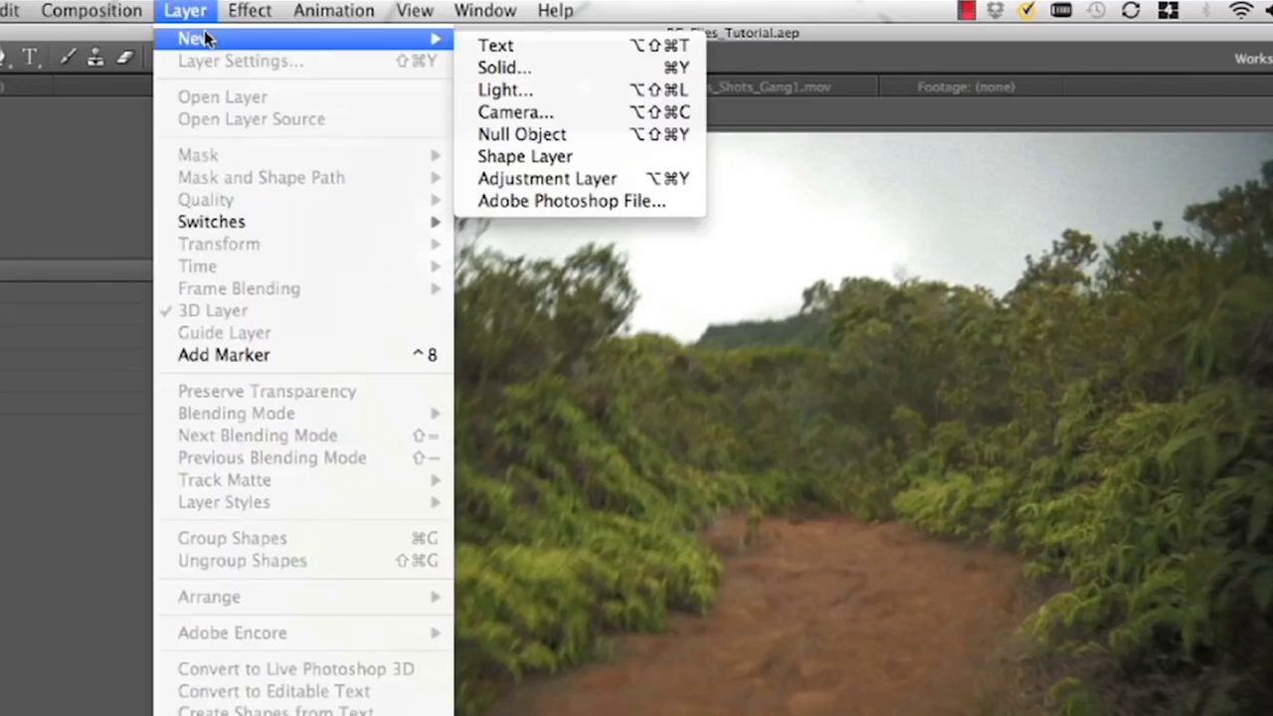
click(524, 68)
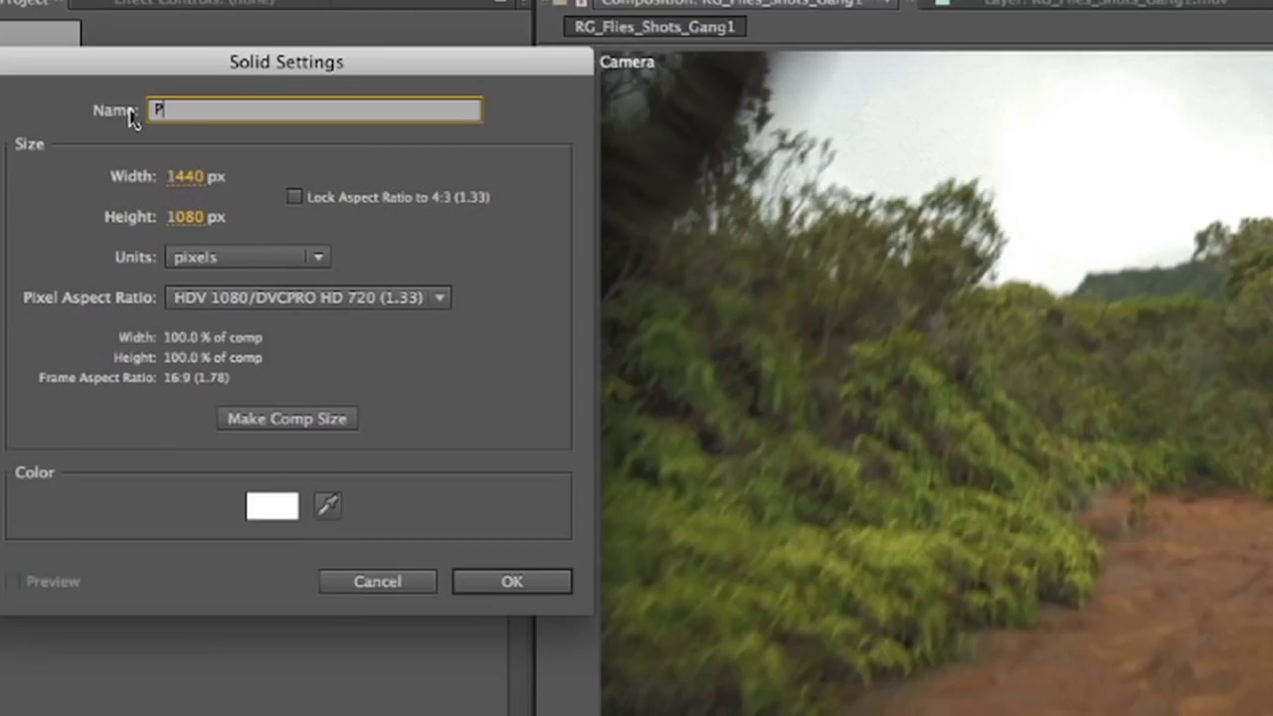
text(Particular Flies)
key(Return)
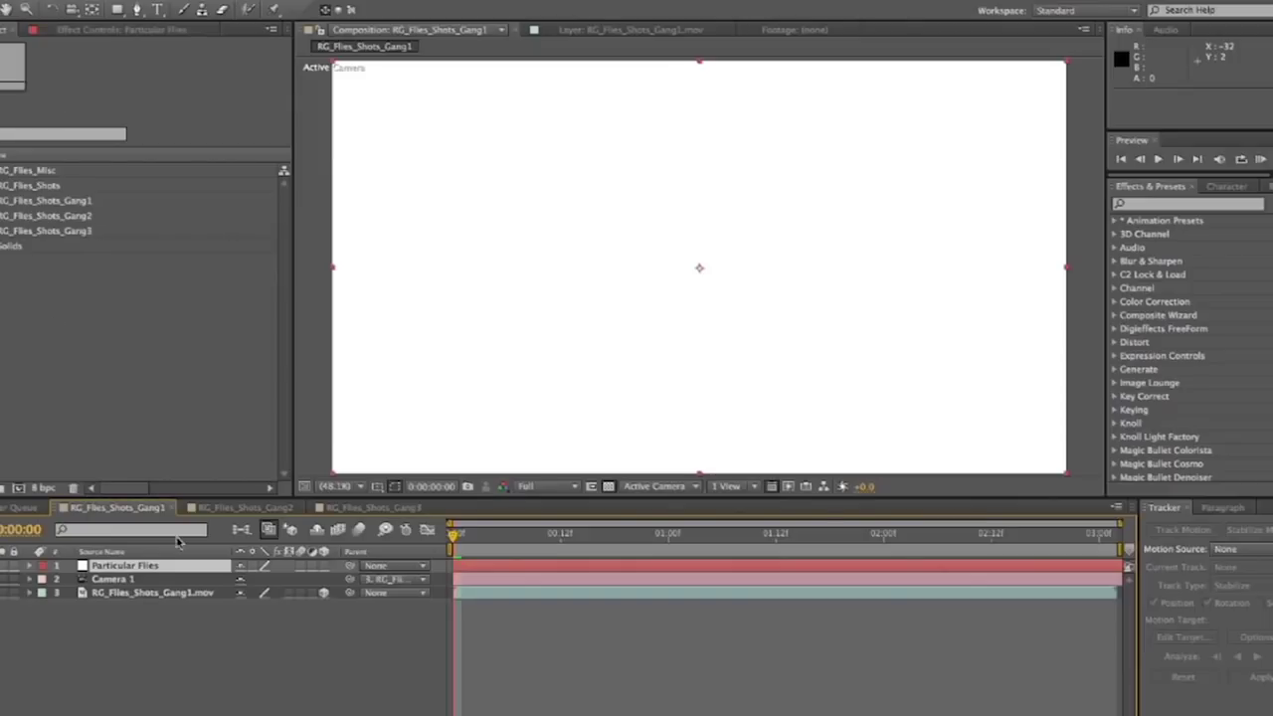
drag(133, 567, 134, 585)
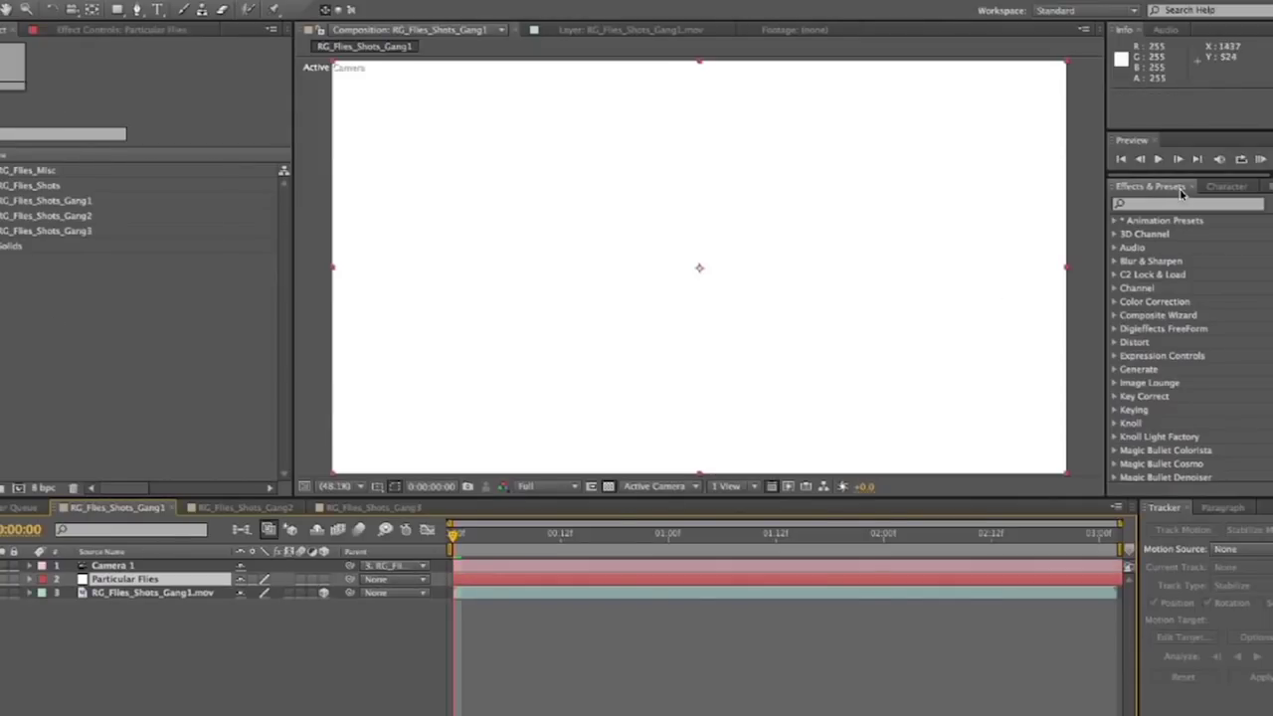
Apply Trapcode Particular to the Particular Flies layer and preview the particles.
click(1150, 204)
text(part)
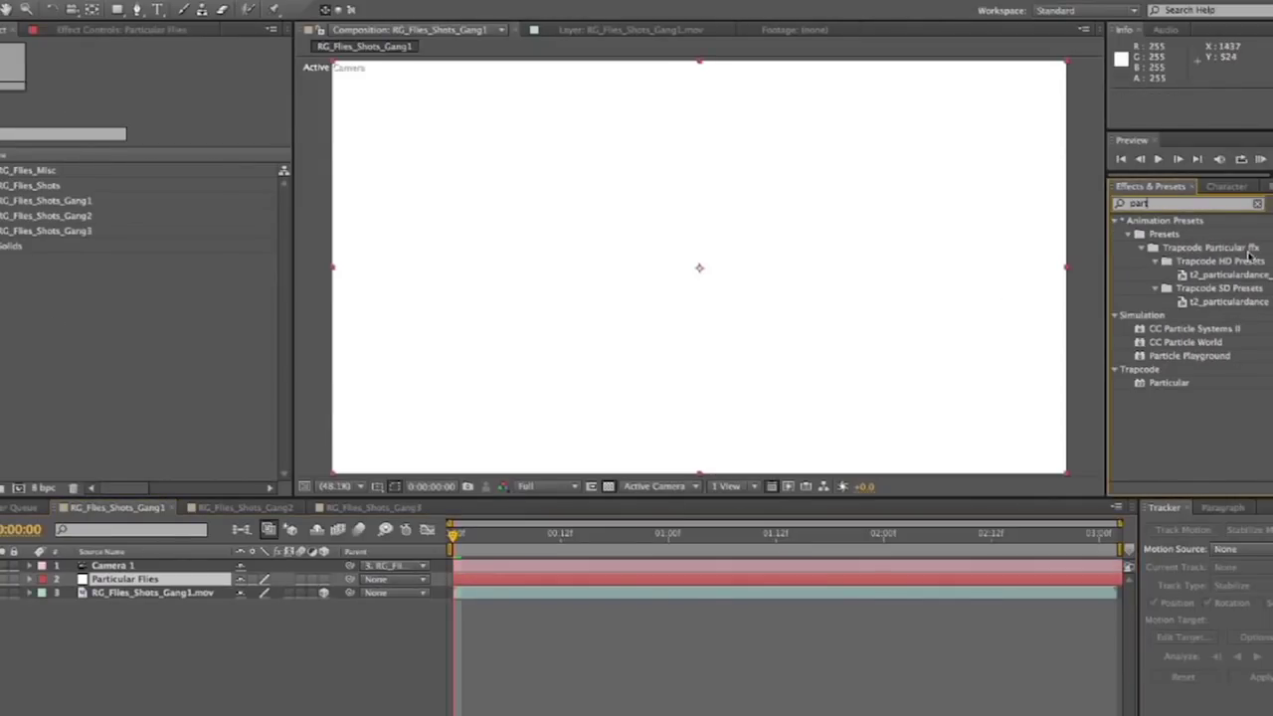
drag(1169, 383, 151, 580)
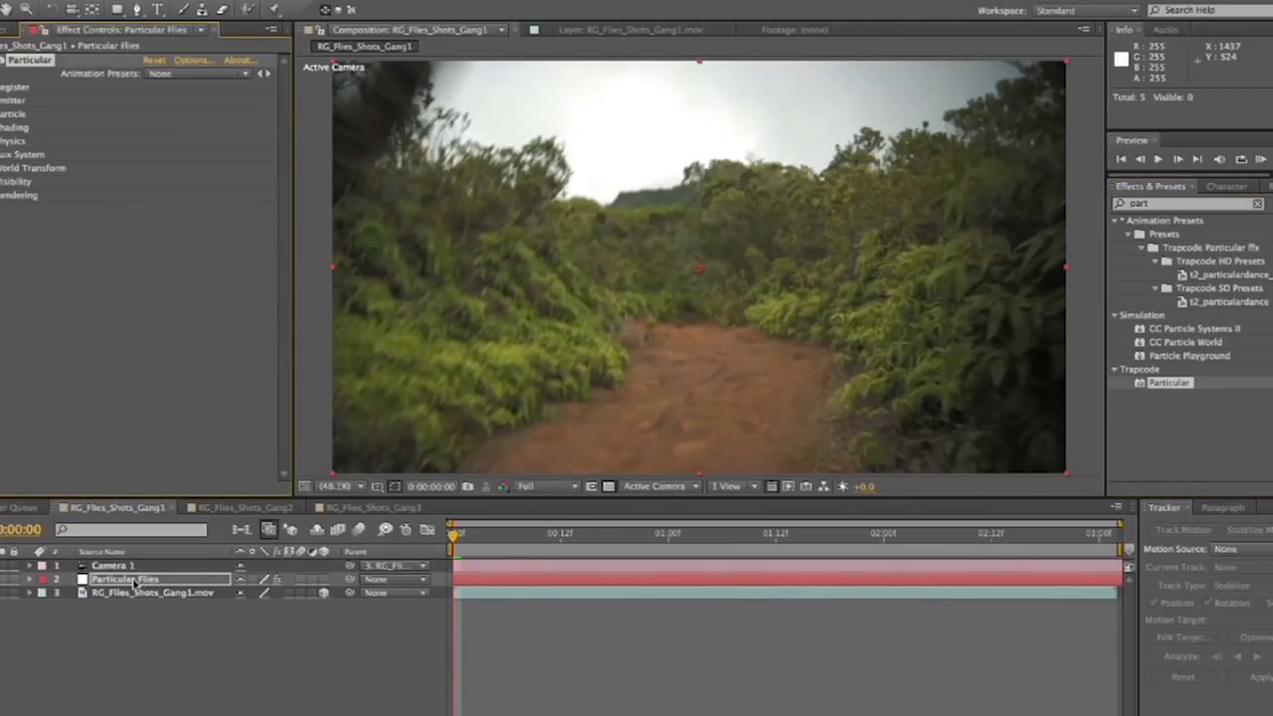
key(space)
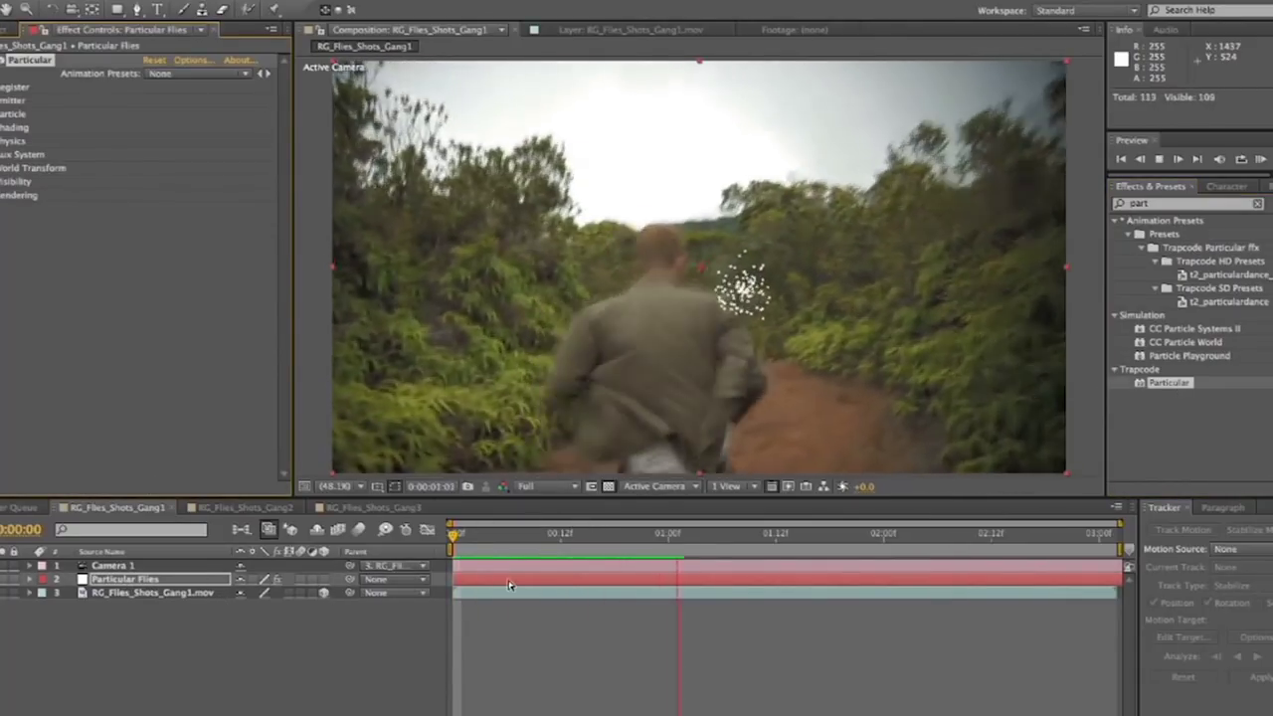
key(space)
Apply the t2_swarmflies_hd preset and preview the fly swarm.
click(161, 75)
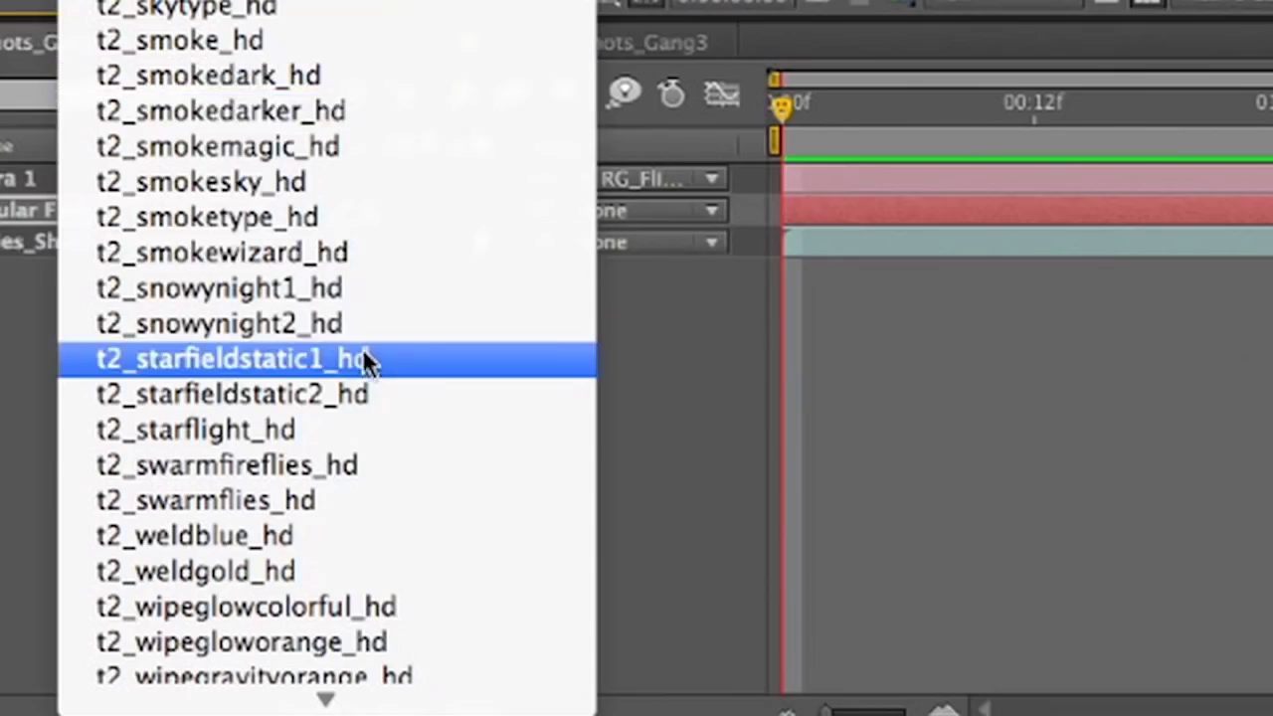
click(356, 503)
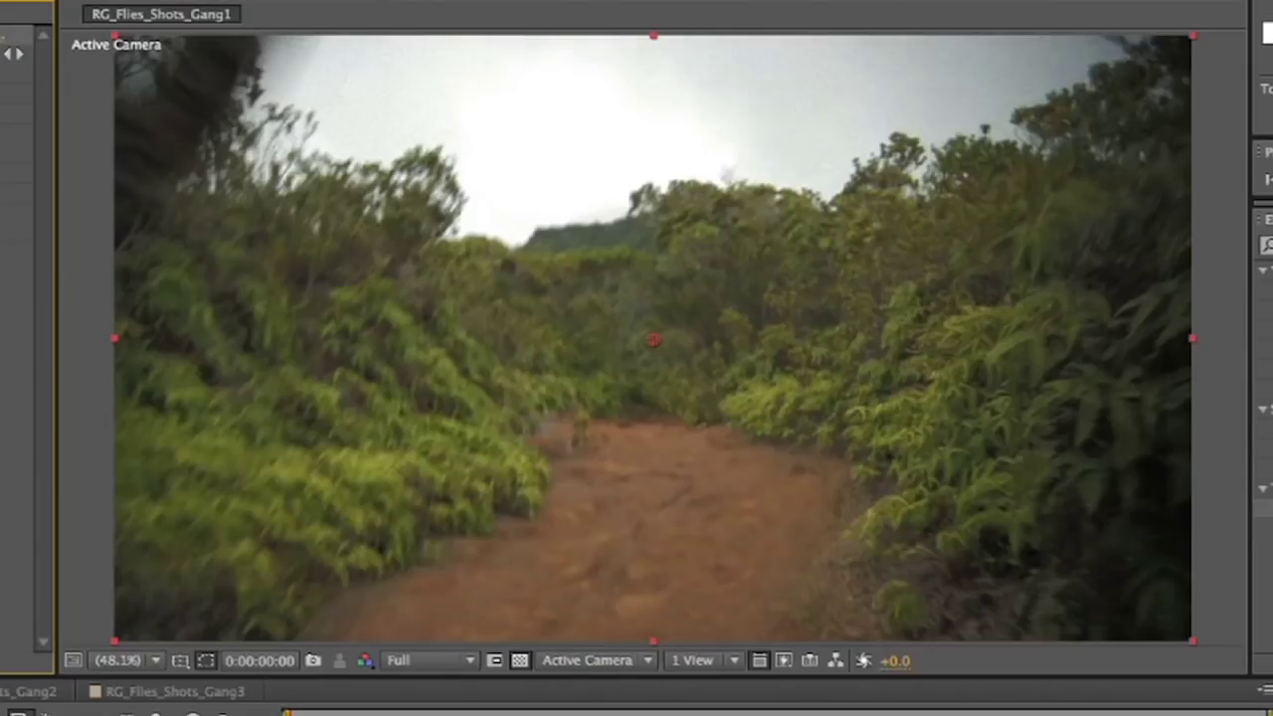
key(space)
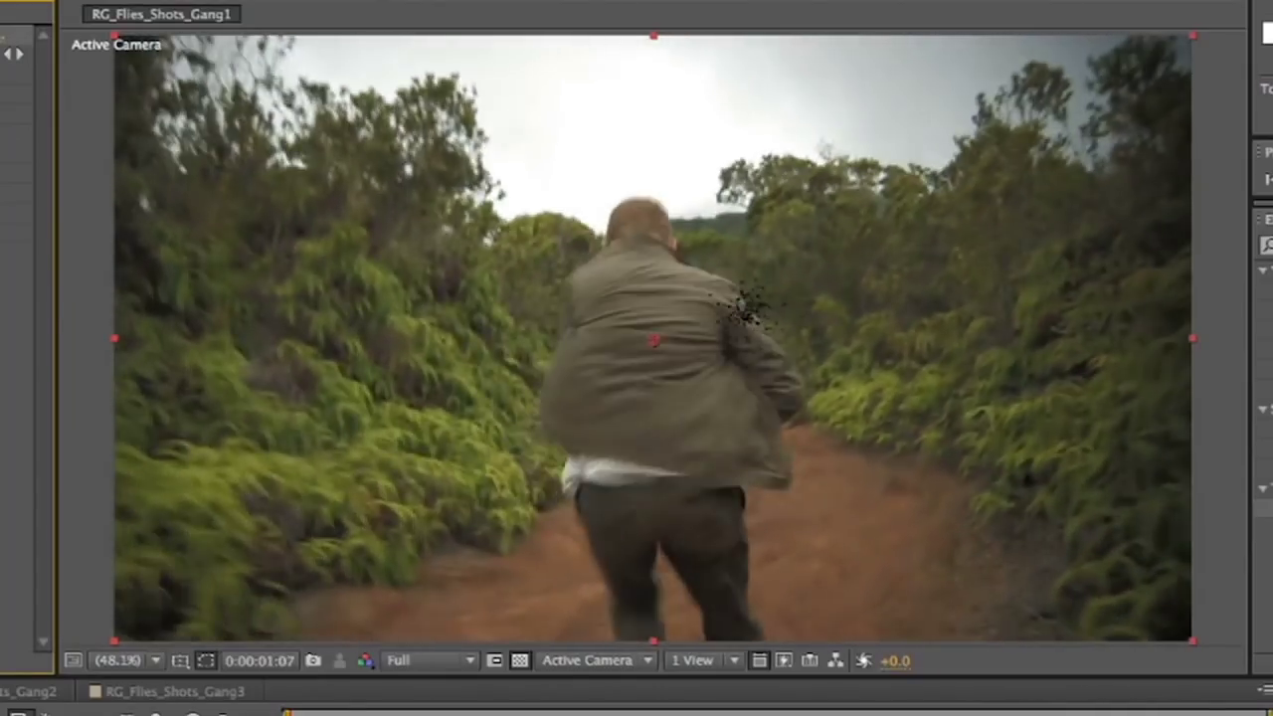
key(space)
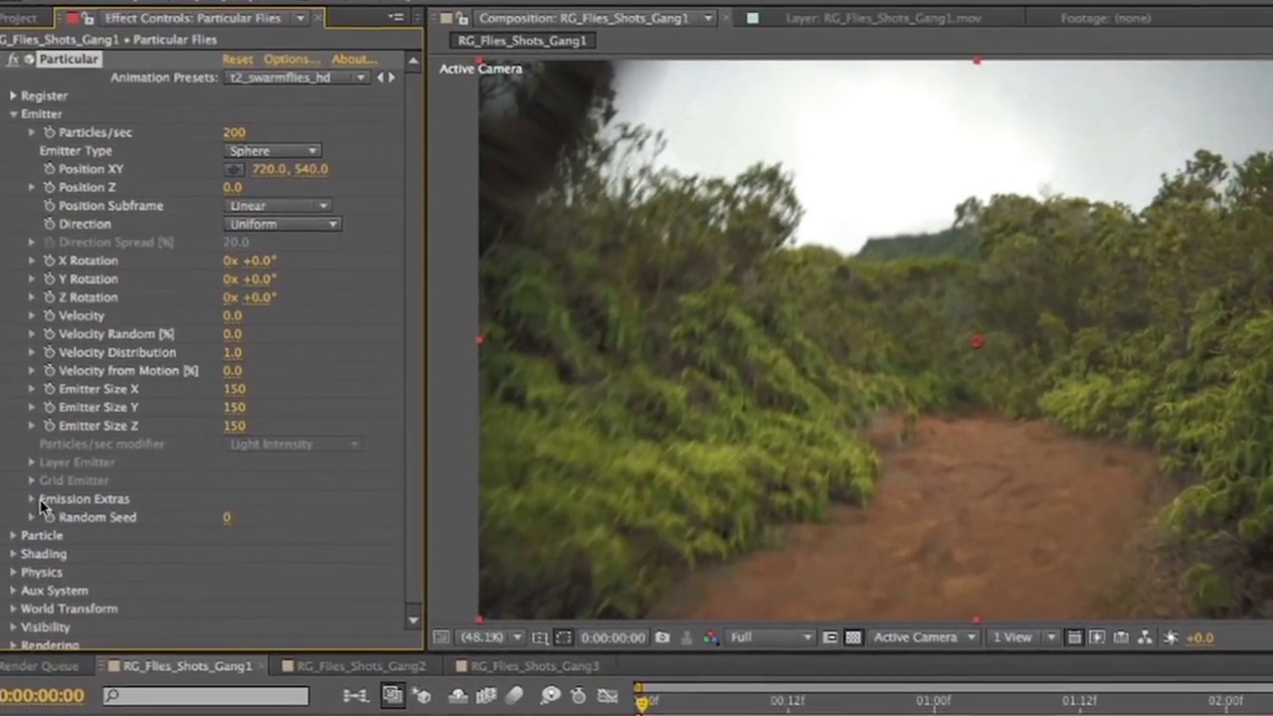
Set Emission Extras Pre Run to 100 and the Emitter Type to Box.
click(32, 500)
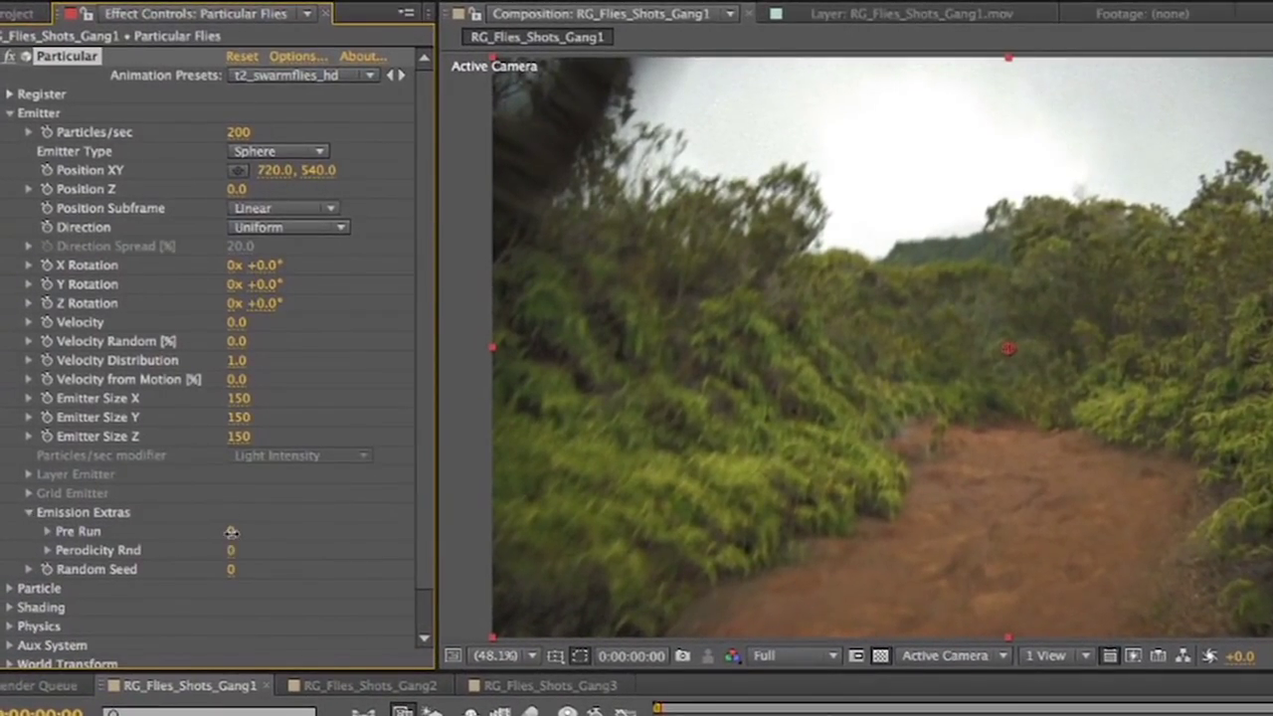
drag(228, 533, 536, 538)
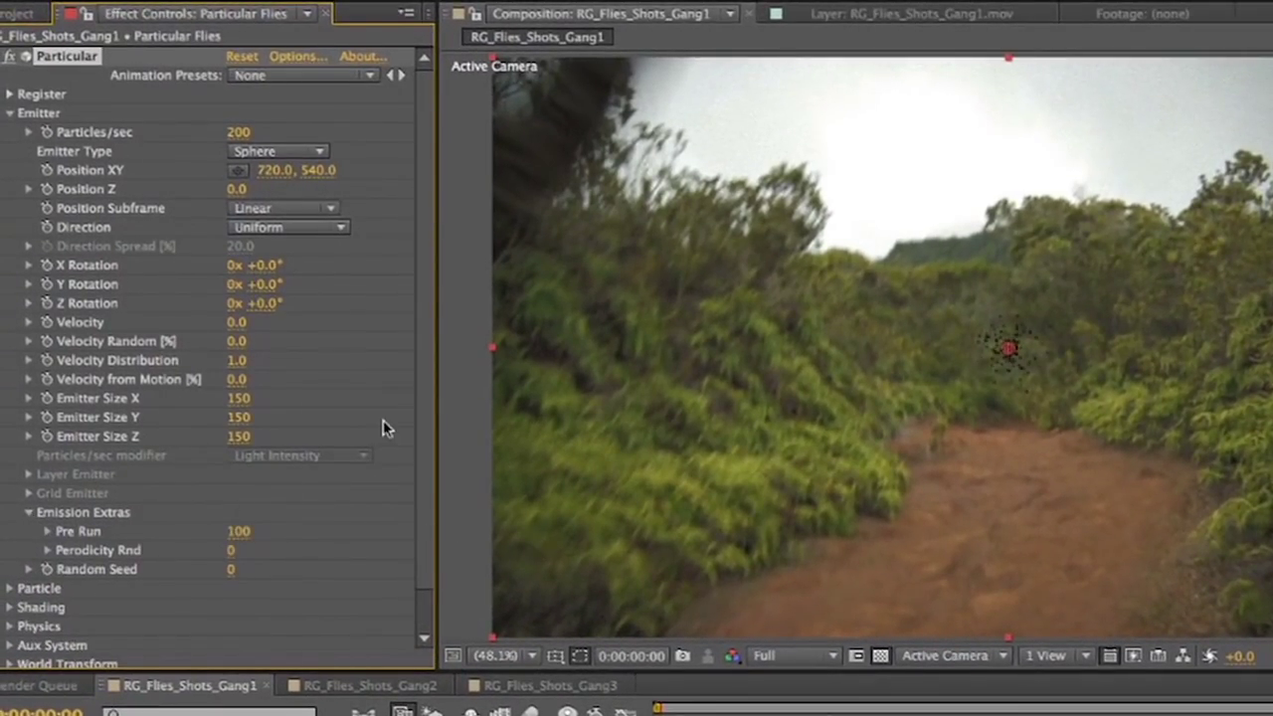
click(316, 153)
click(294, 194)
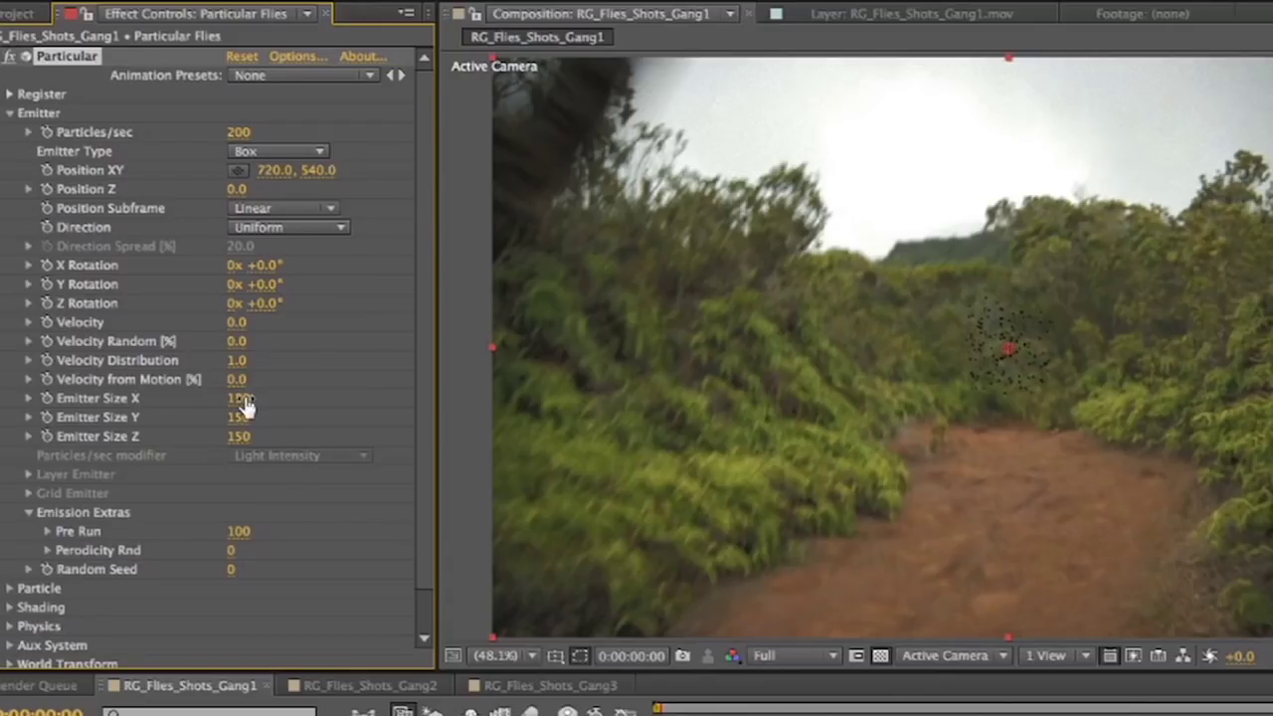
Scrub Emitter Size to 1517 × 1019 × 2795 and preview the scattered flies.
drag(243, 403, 786, 421)
drag(945, 392, 1167, 377)
drag(237, 438, 665, 437)
drag(270, 434, 904, 586)
key(space)
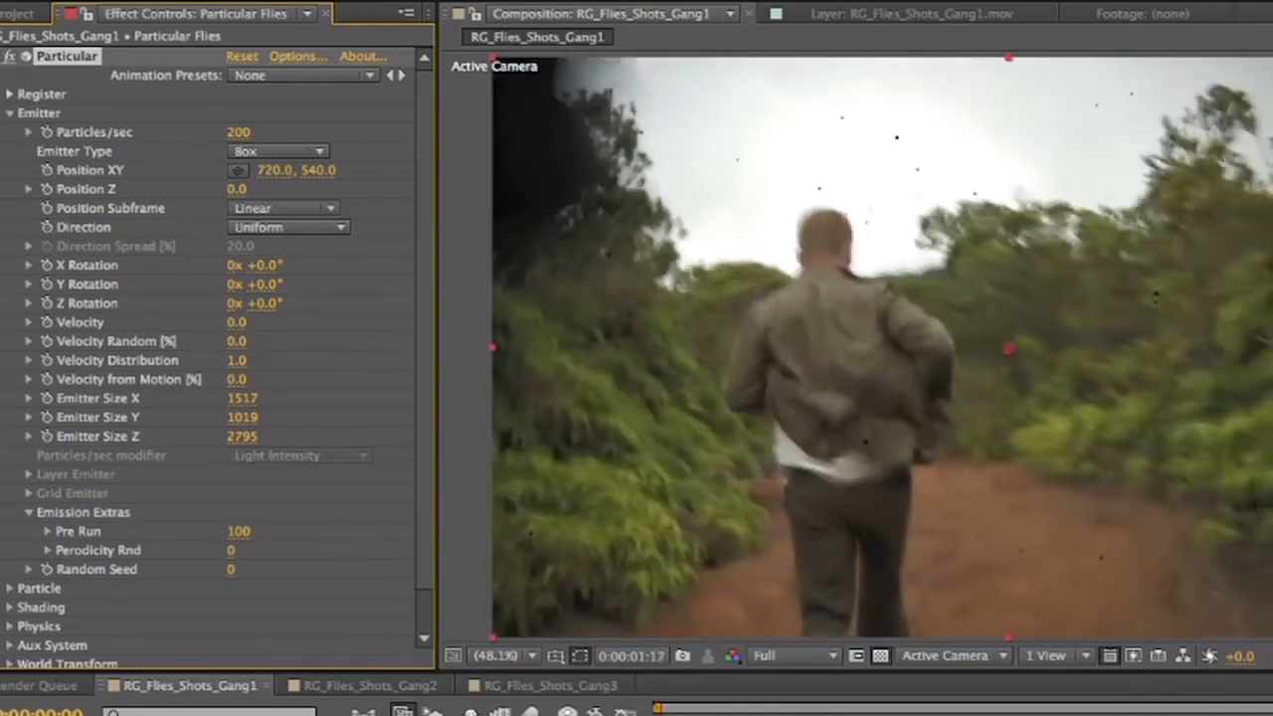
In the Particle settings, set Life to 3 seconds and Size Random to 100%.
scroll(11, 557, down, 1)
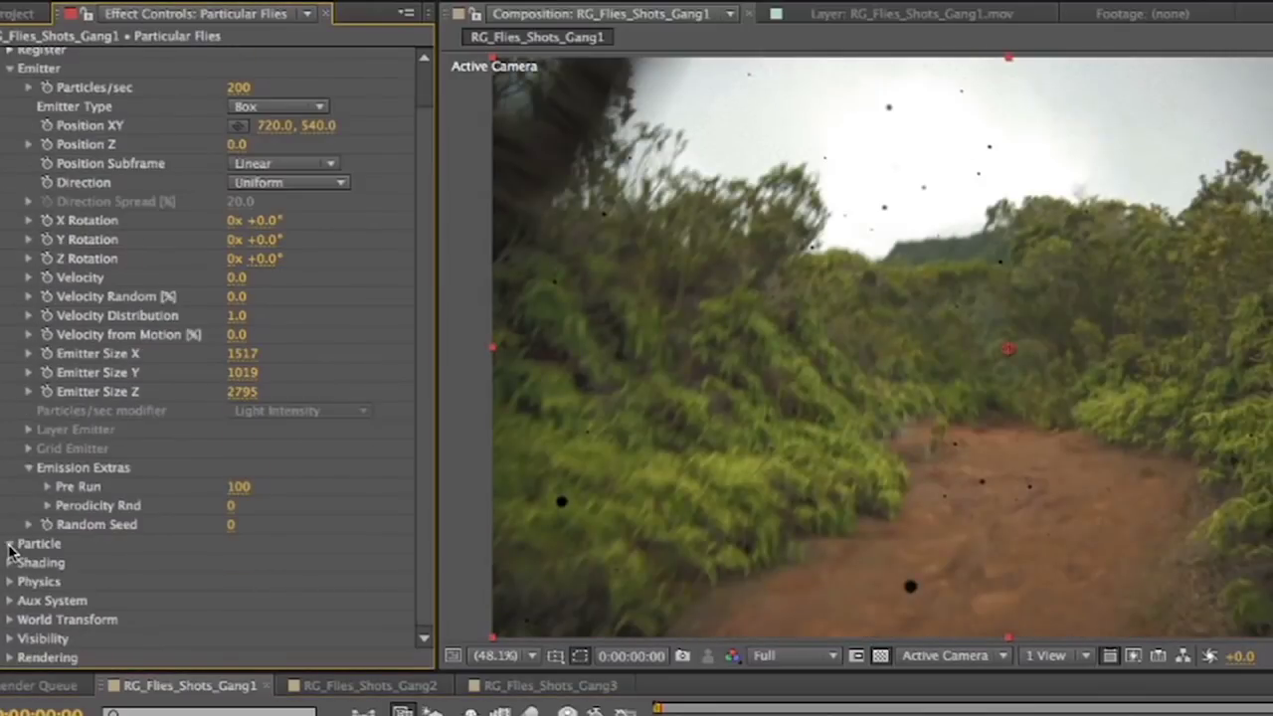
click(10, 543)
scroll(10, 552, down, 3)
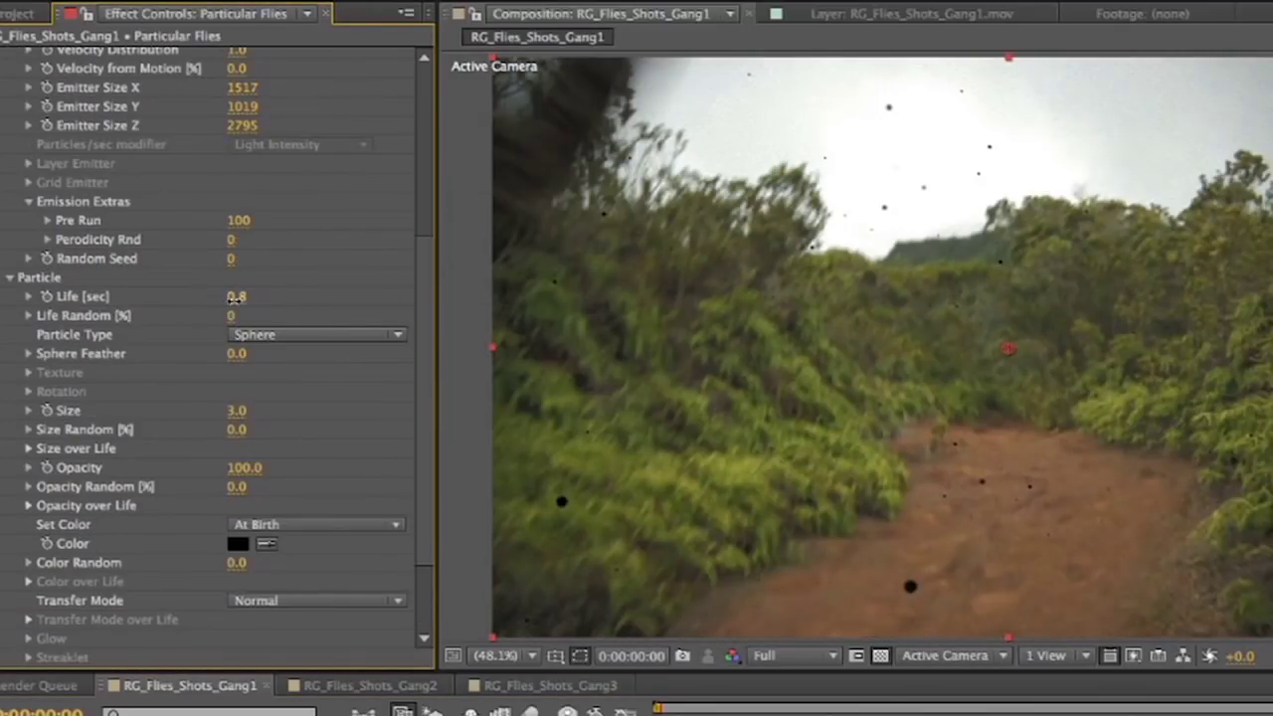
click(236, 297)
text(3)
key(Return)
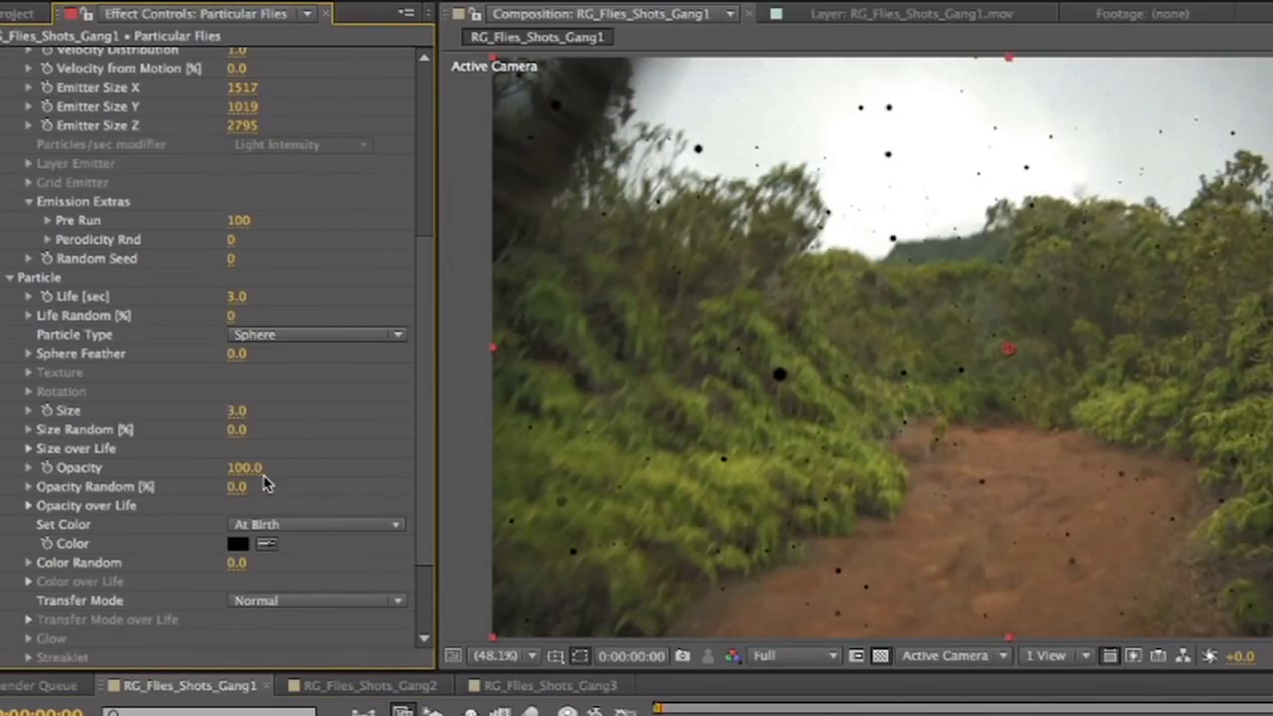
click(237, 429)
text(100)
key(Return)
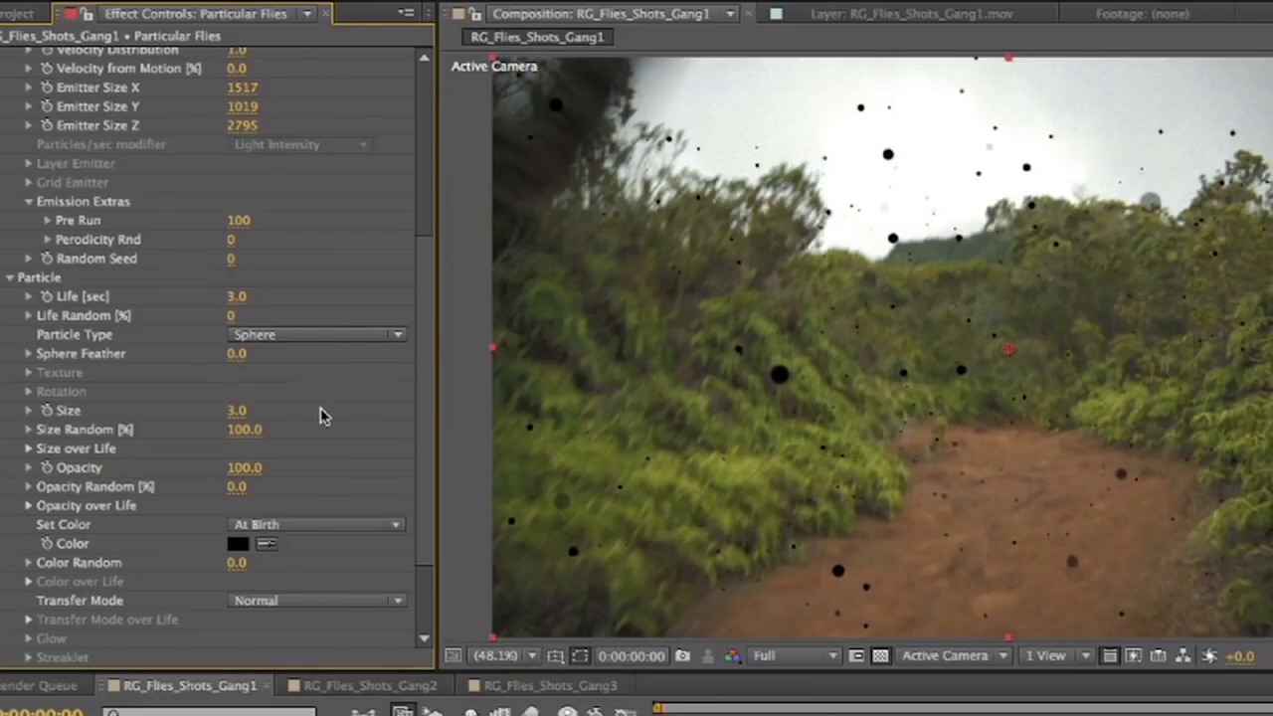
Set Sphere Feather to 51 and the fly colour to dark grey 1C1C1C, then preview.
drag(249, 358, 296, 360)
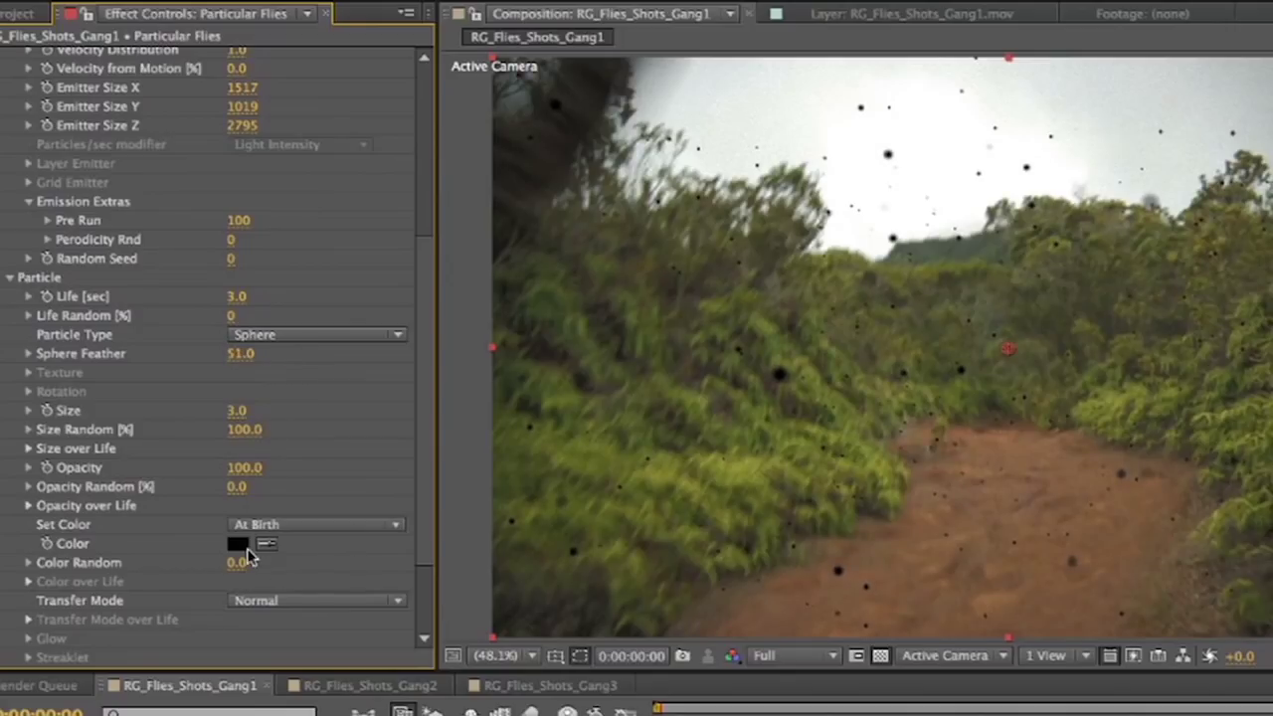
click(239, 544)
drag(5, 368, 3, 360)
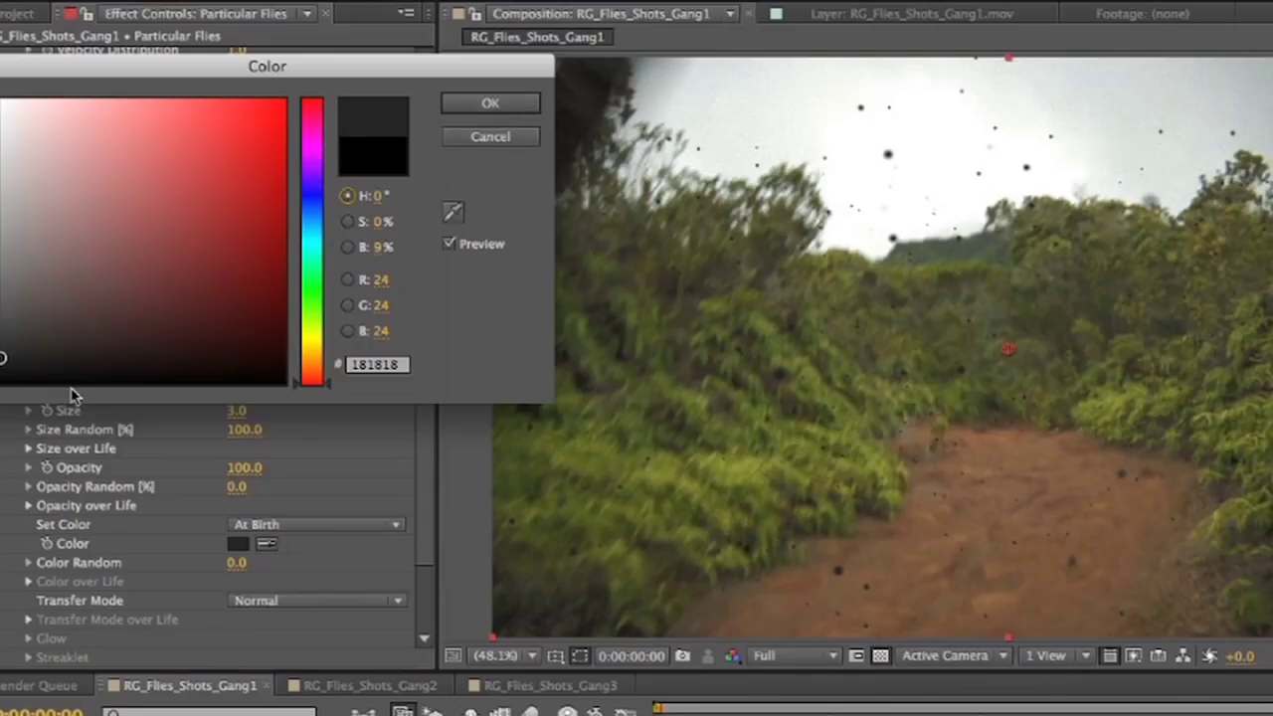
drag(3, 360, 3, 355)
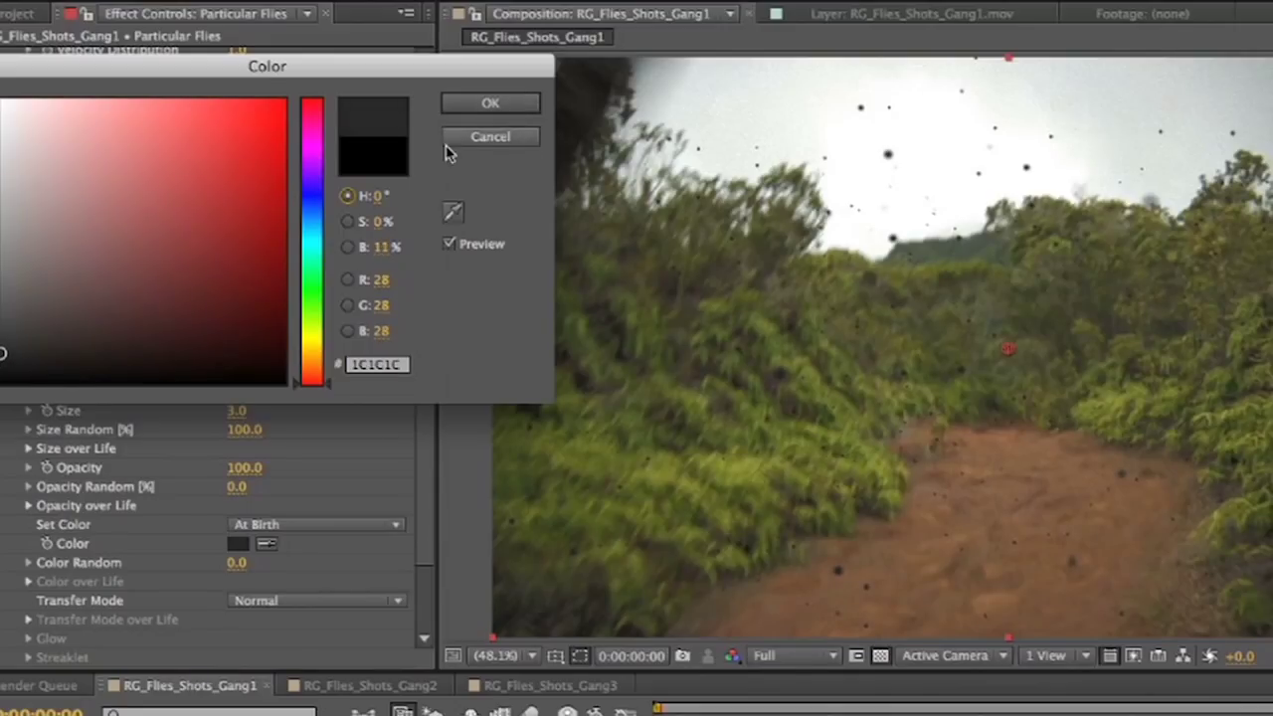
click(447, 109)
key(space)
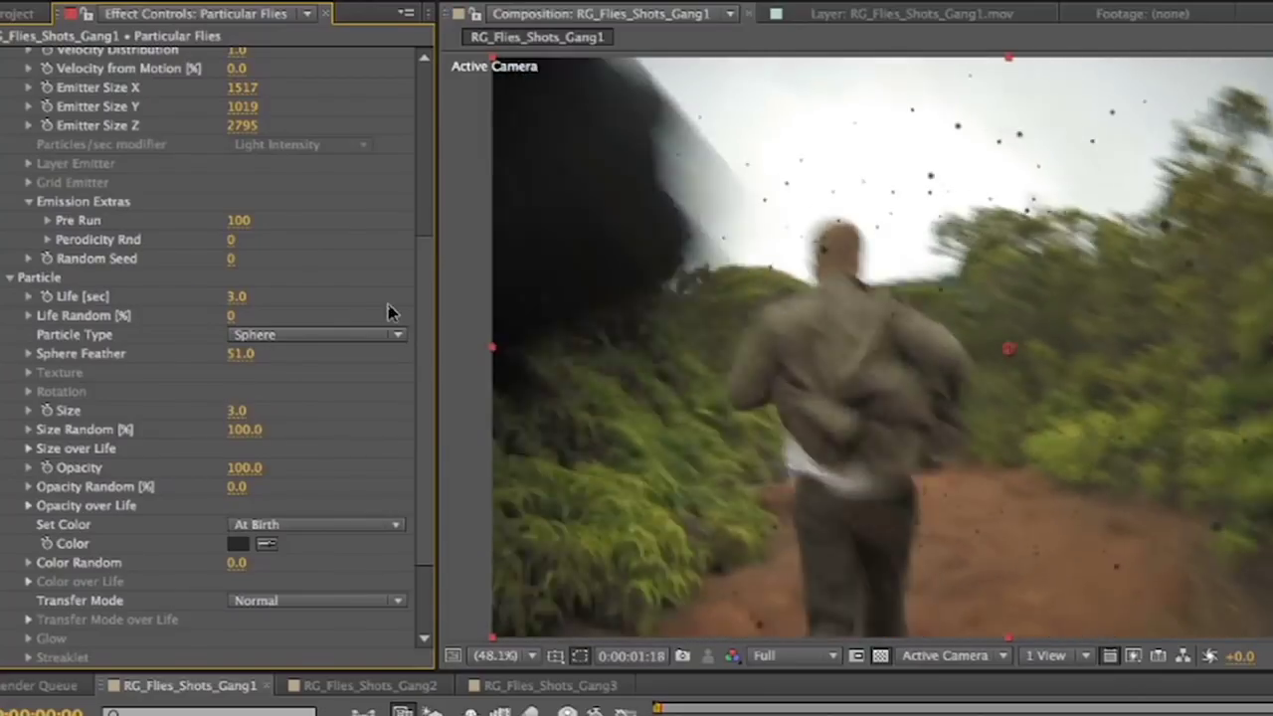
In Physics > Air, change Spin Amplitude to 150 and preview the swirling flies.
scroll(369, 409, down, 3)
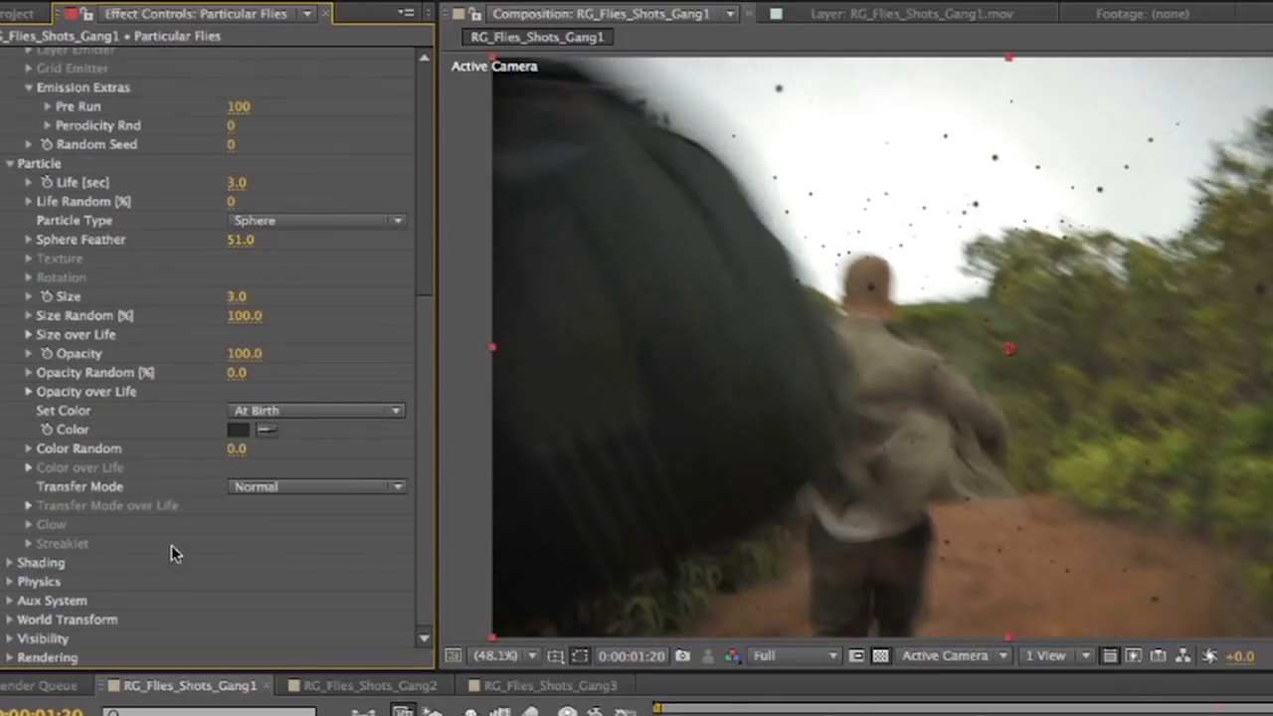
click(8, 581)
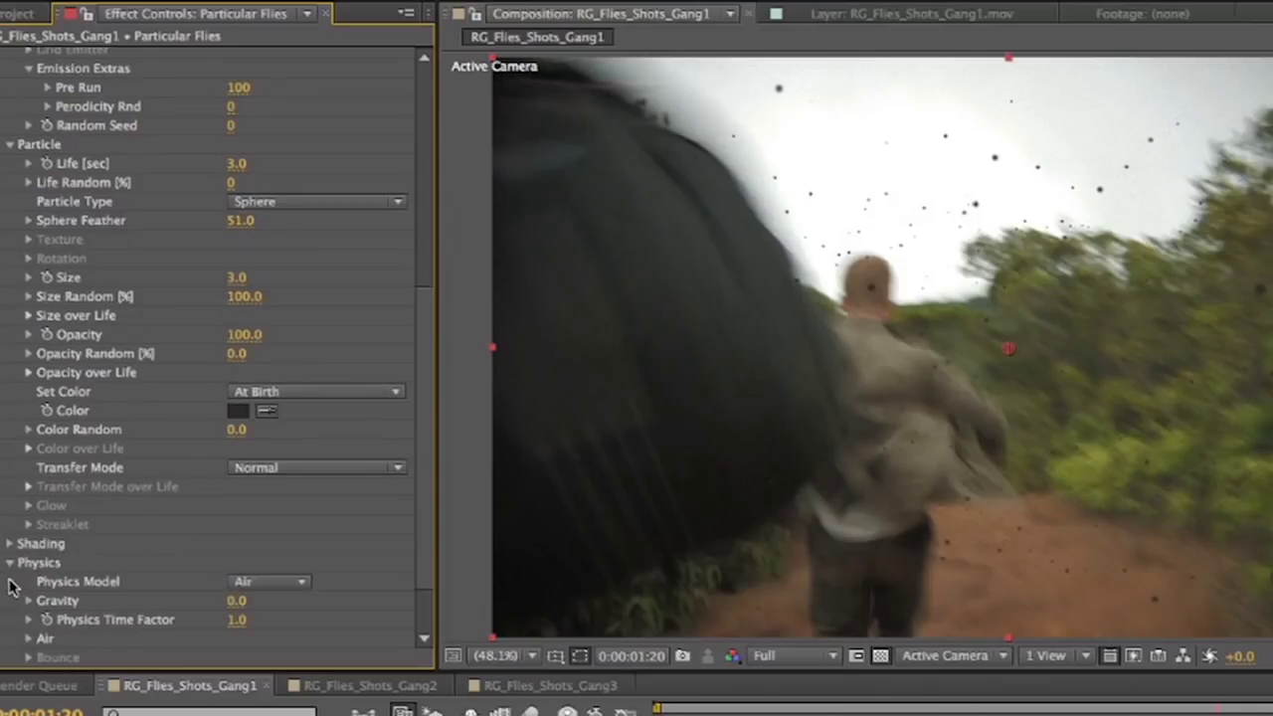
click(30, 641)
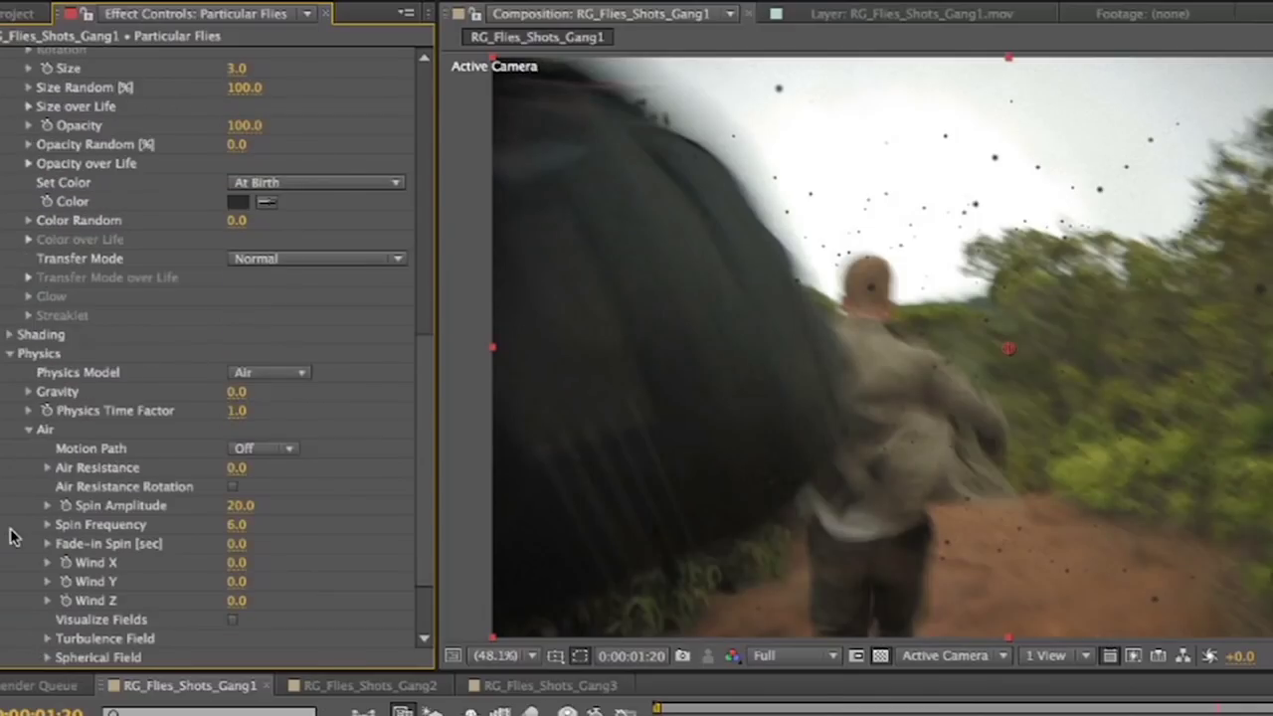
scroll(12, 537, down, 1)
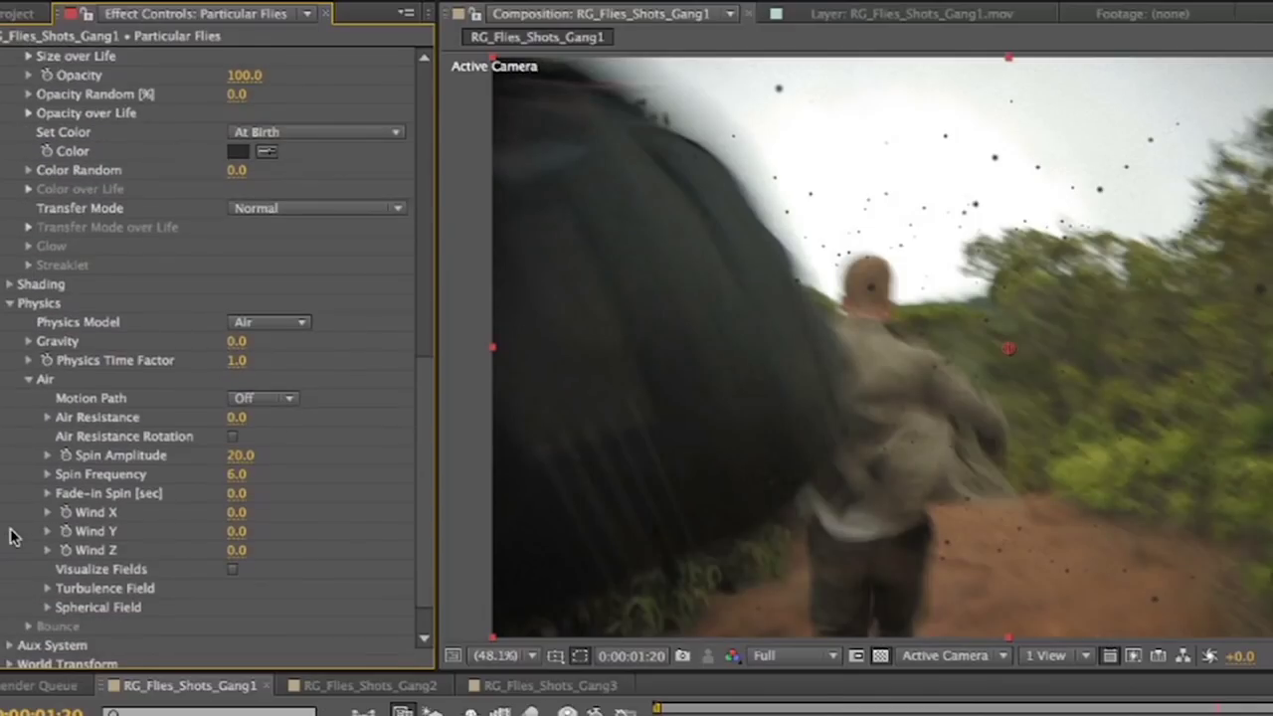
click(243, 459)
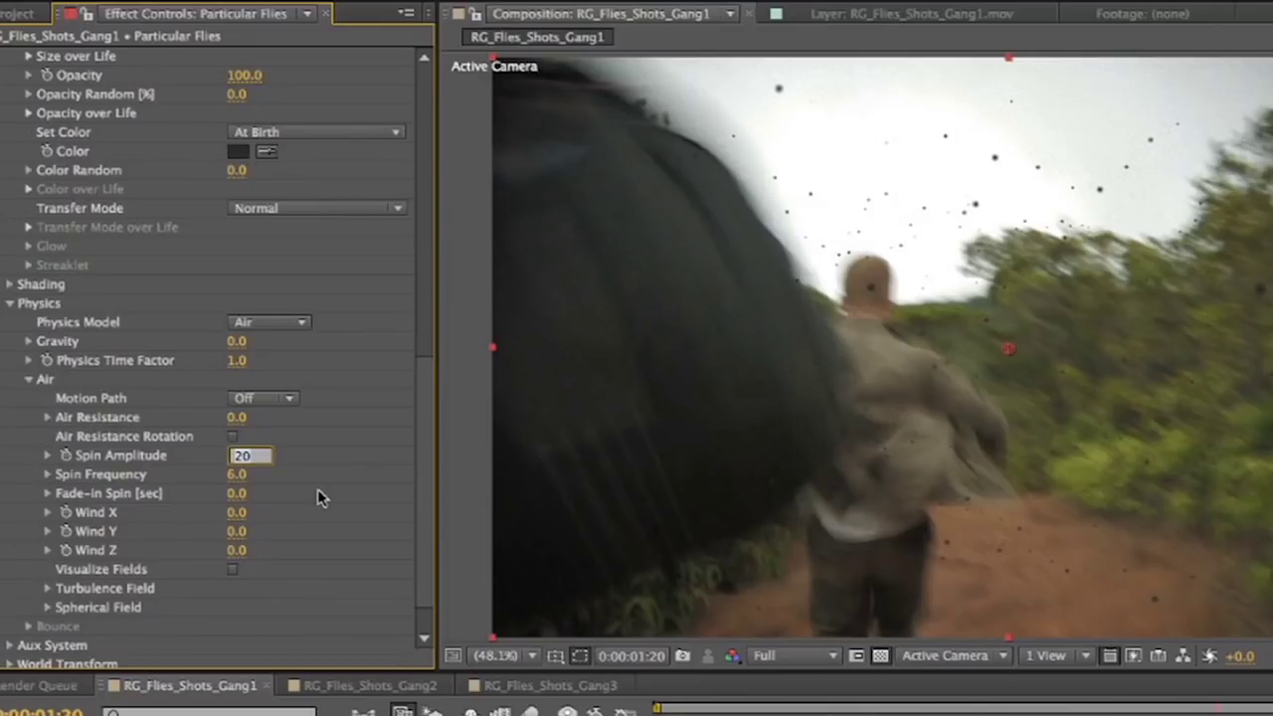
text(150)
key(Return)
key(space)
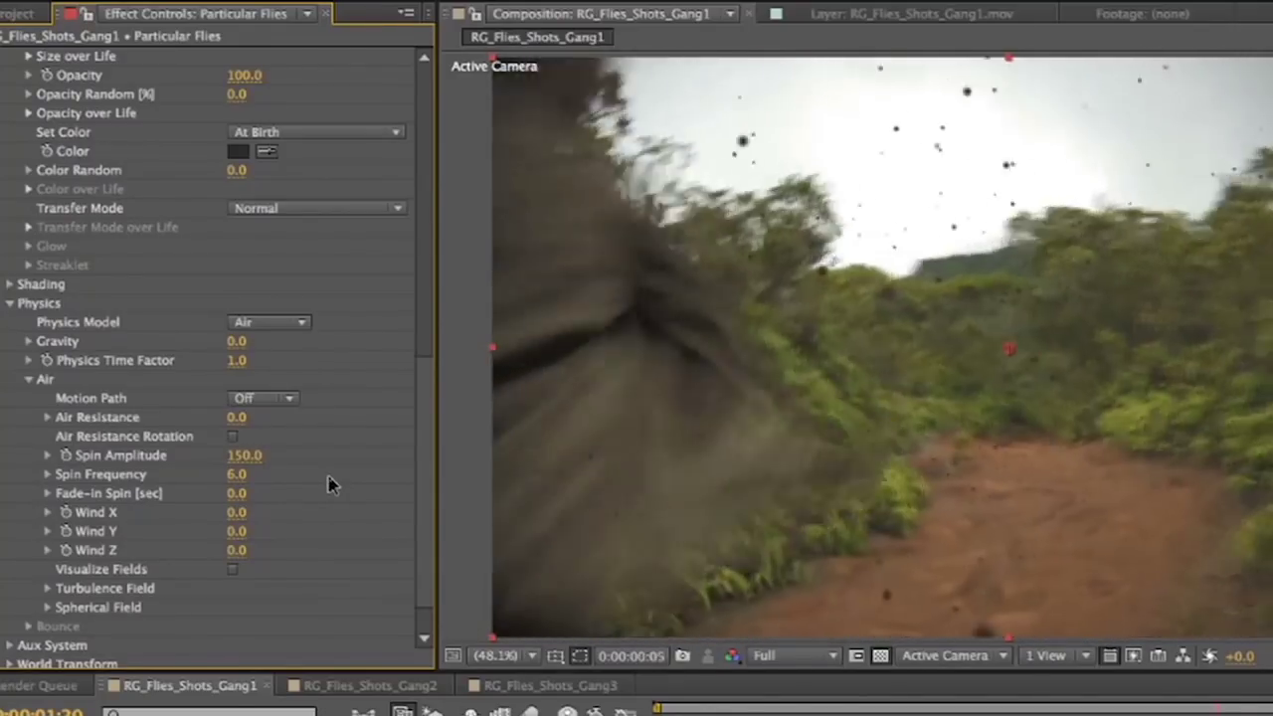
key(space)
Enable motion blur on the Particular Flies layer and preview from the start.
click(301, 550)
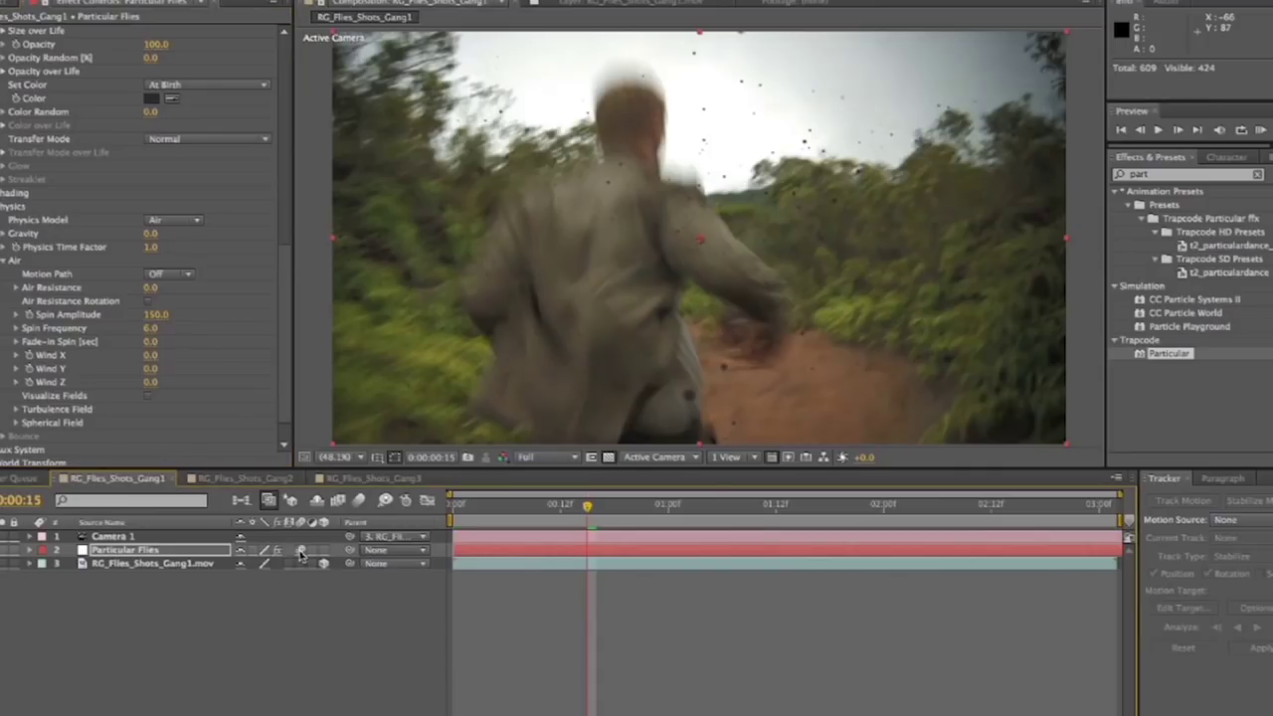
key(KP_0)
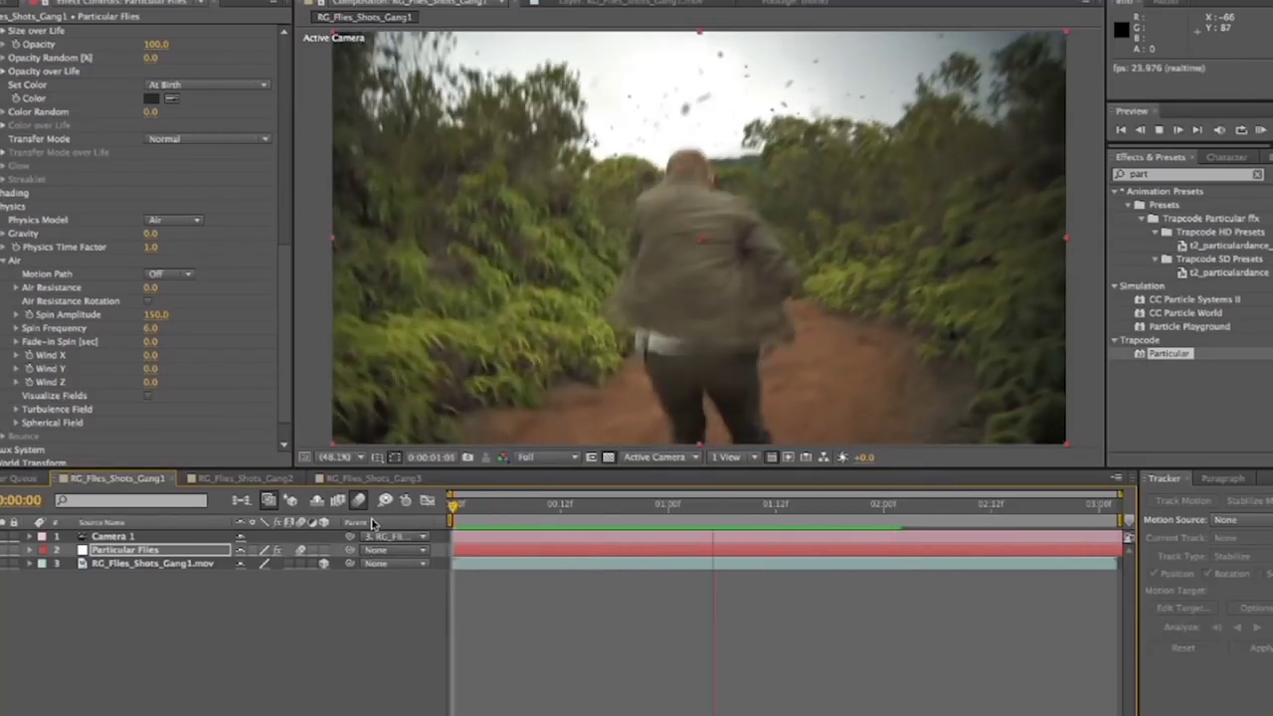
key(space)
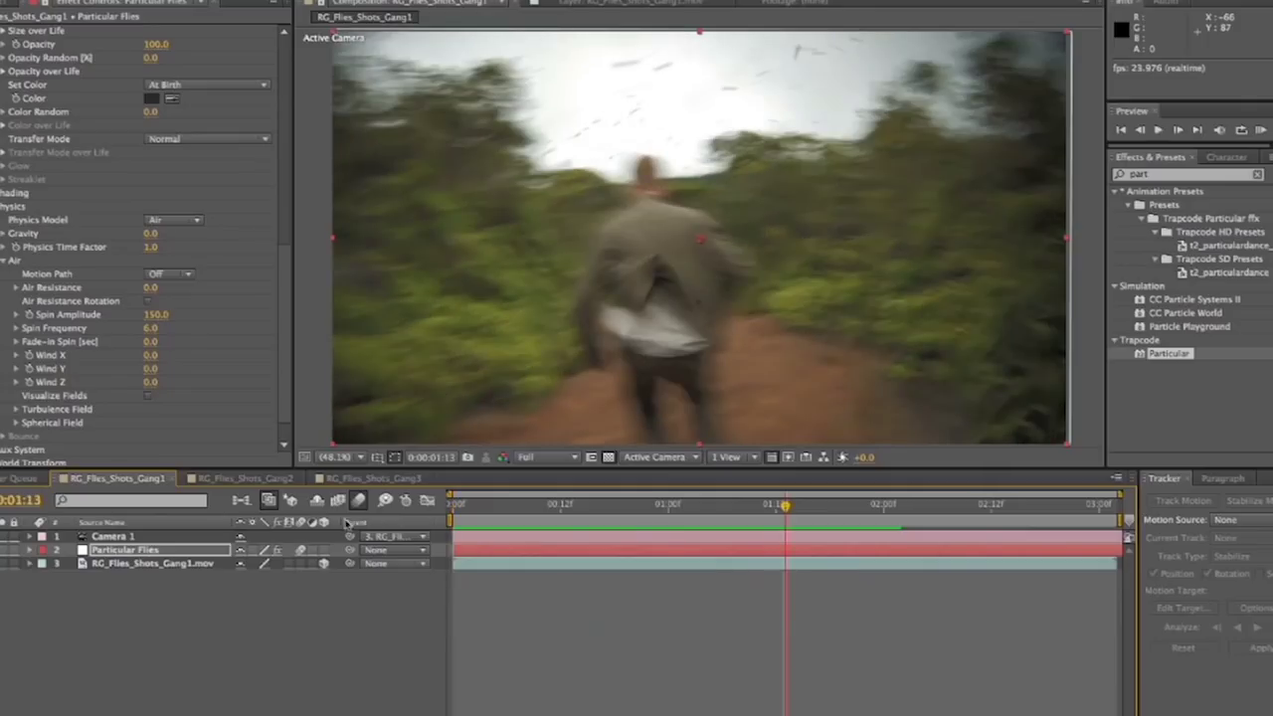
Set Air Spin Frequency to 7 and preview the swarm from the beginning.
click(135, 555)
click(149, 328)
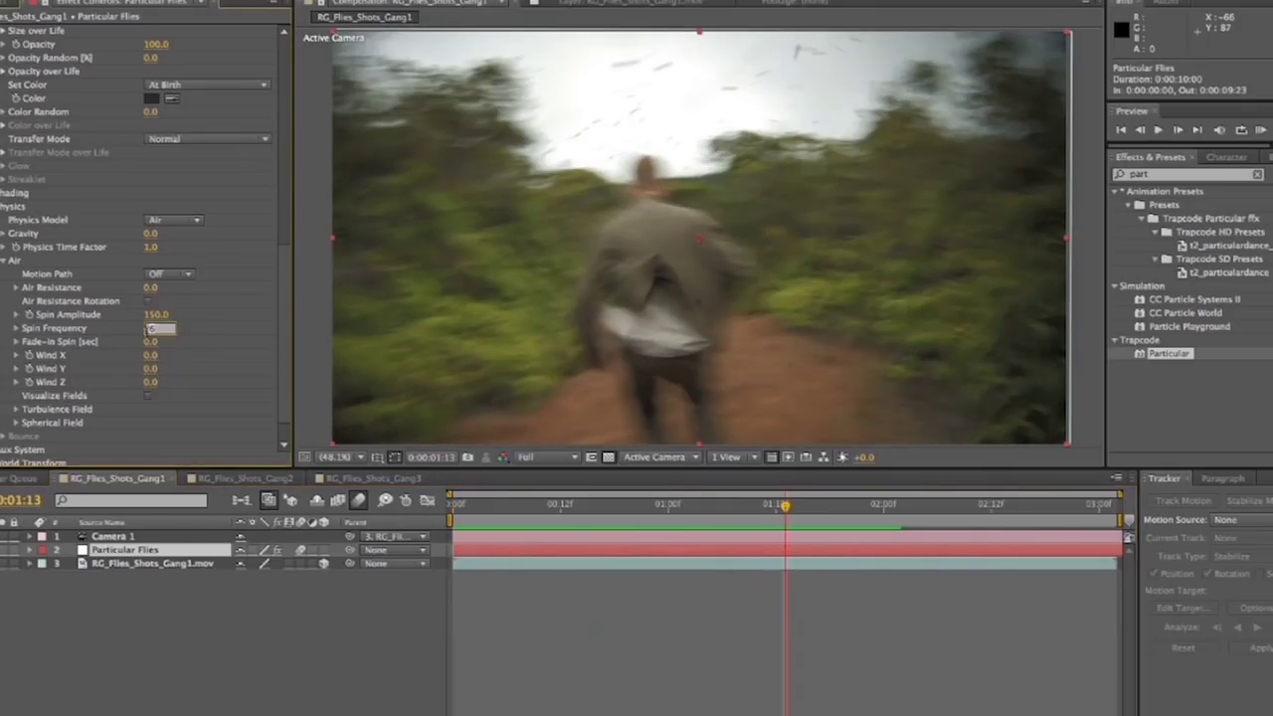
text(7)
key(Return)
key(space)
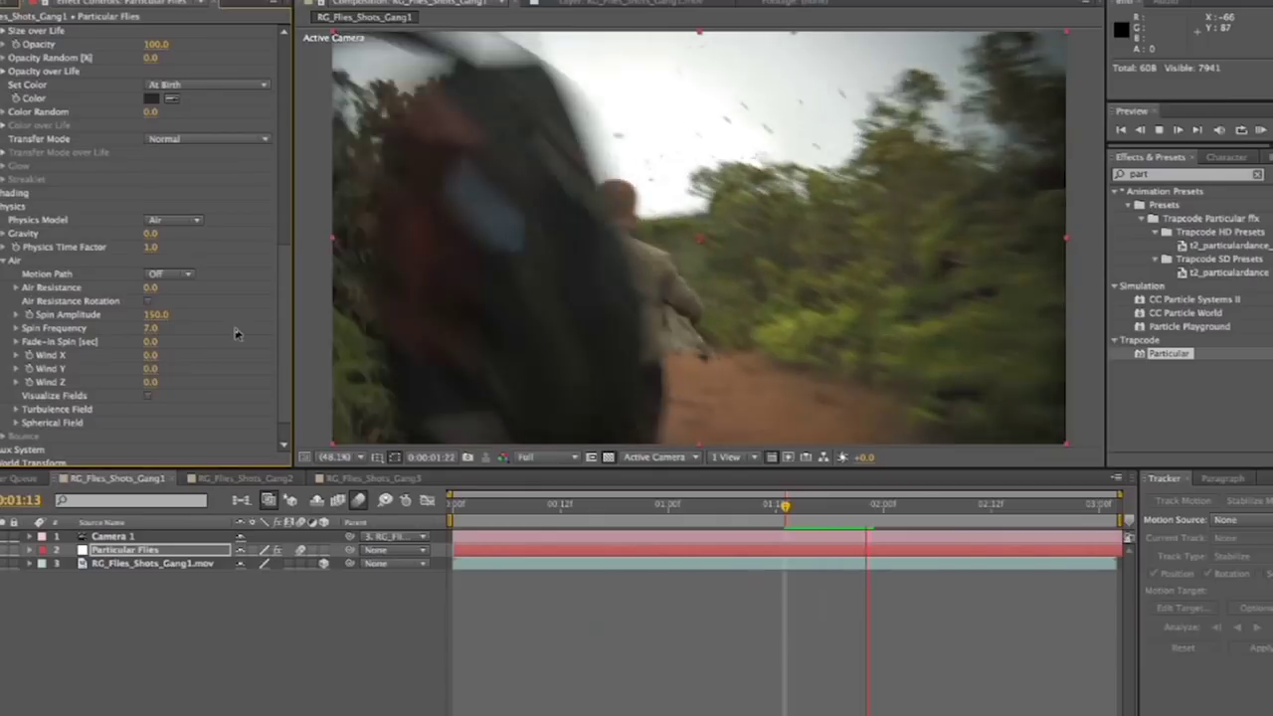
key(Home)
key(space)
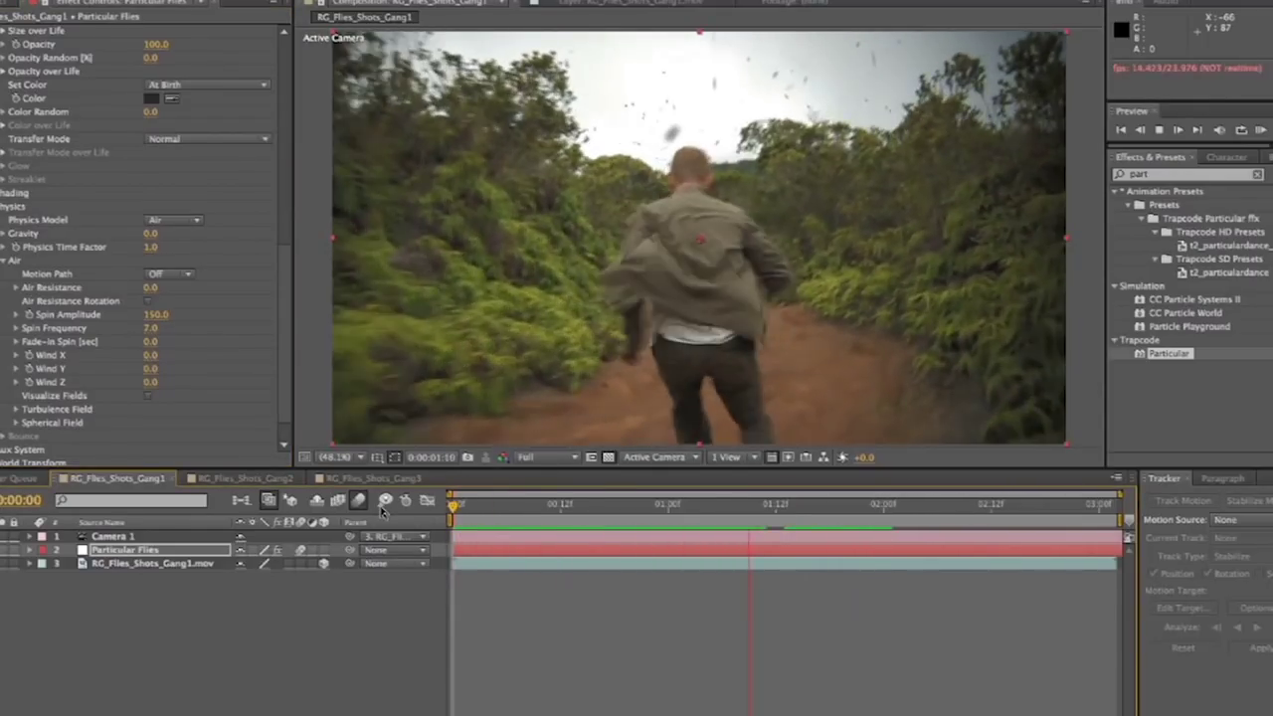
Raise Particles/sec to 2000 and preview the denser swarm from the start.
scroll(254, 369, up, 10)
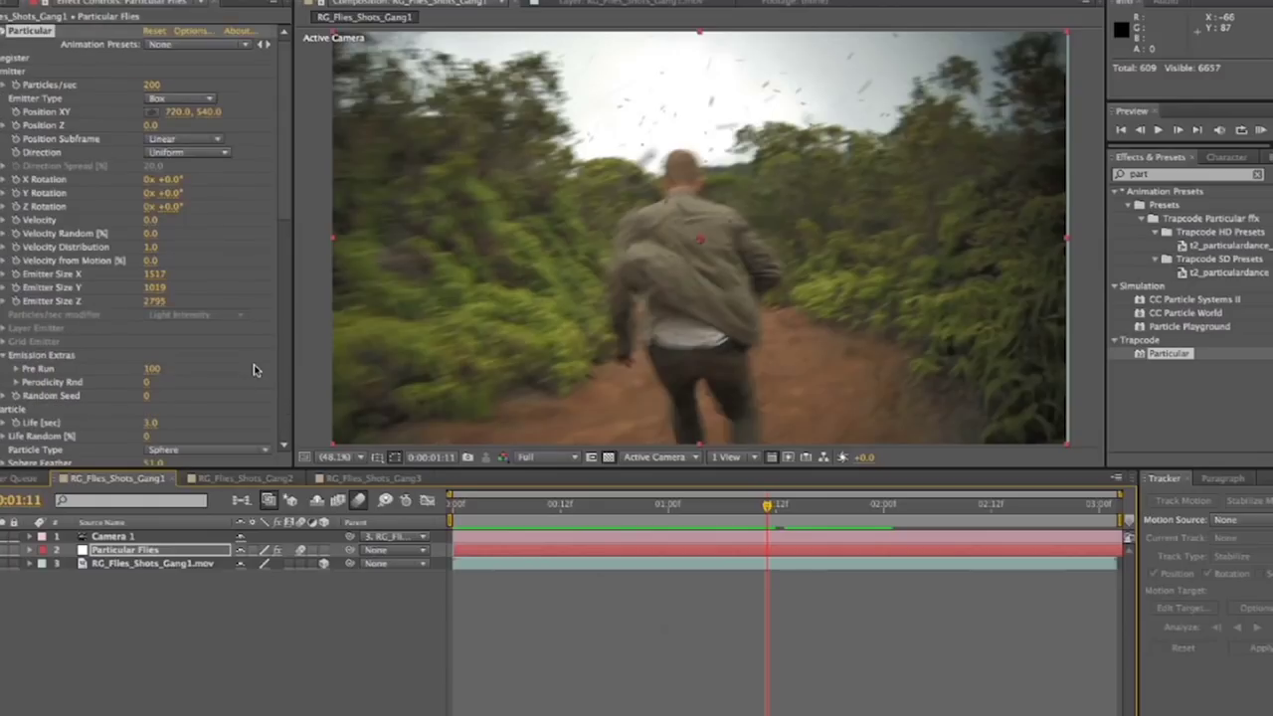
click(156, 86)
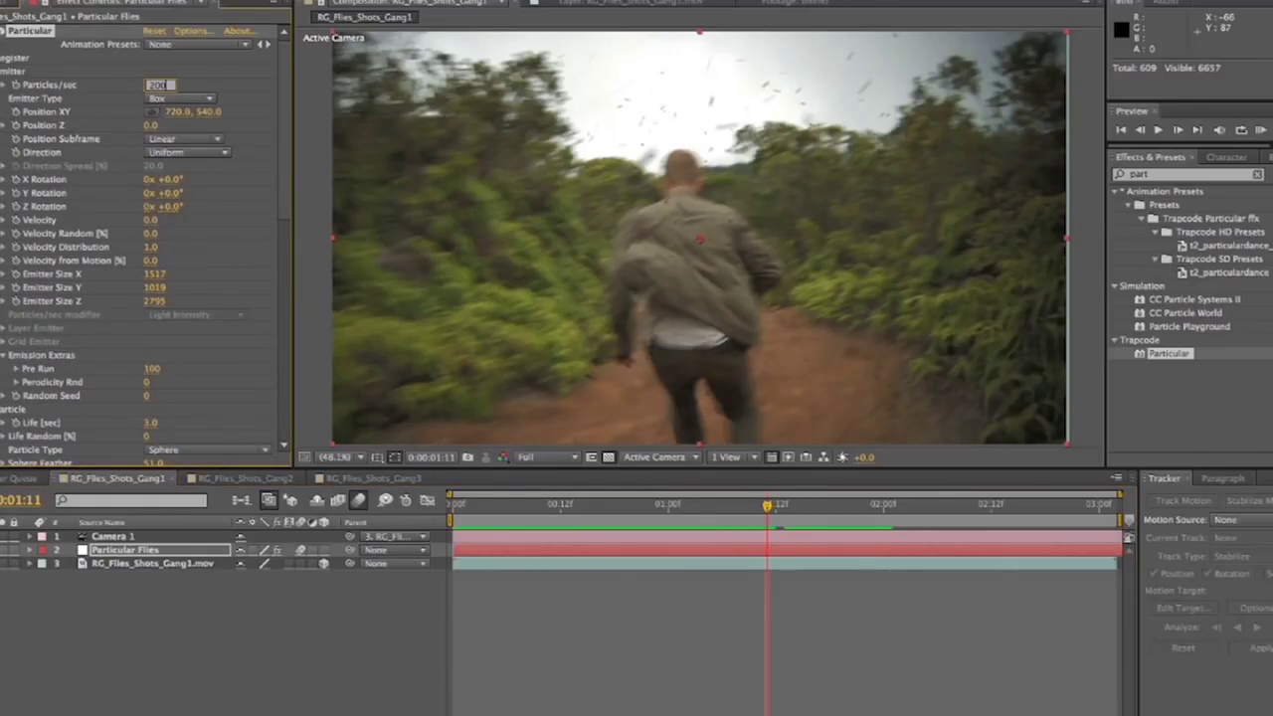
text(2000)
key(Return)
key(Home)
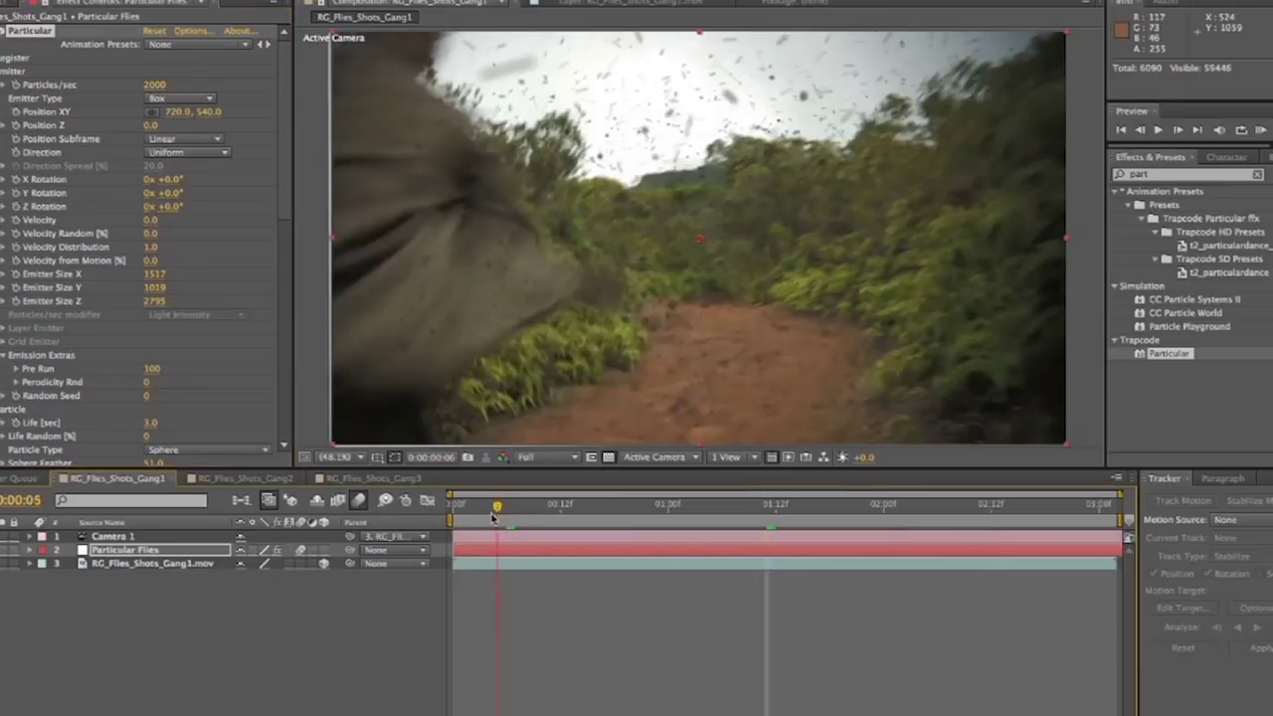
key(space)
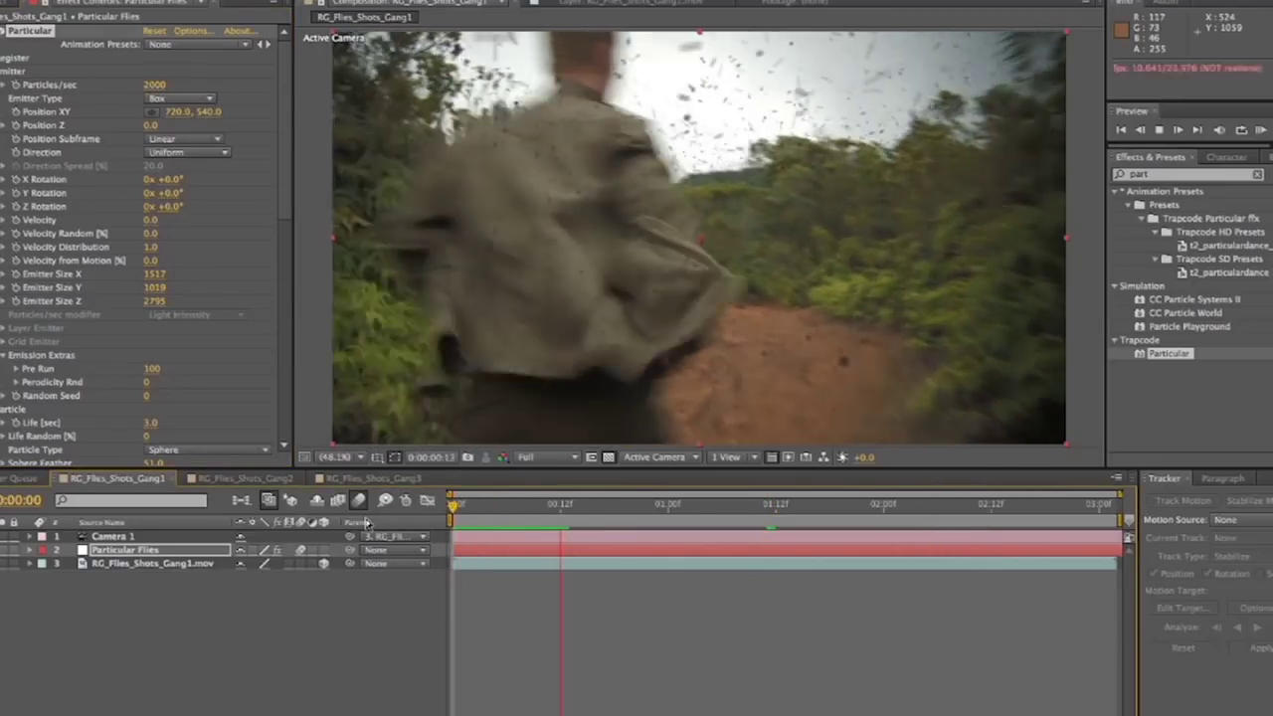
Lower Particles/sec to 1000, set particle Size to 4, and preview from the comp start.
click(160, 86)
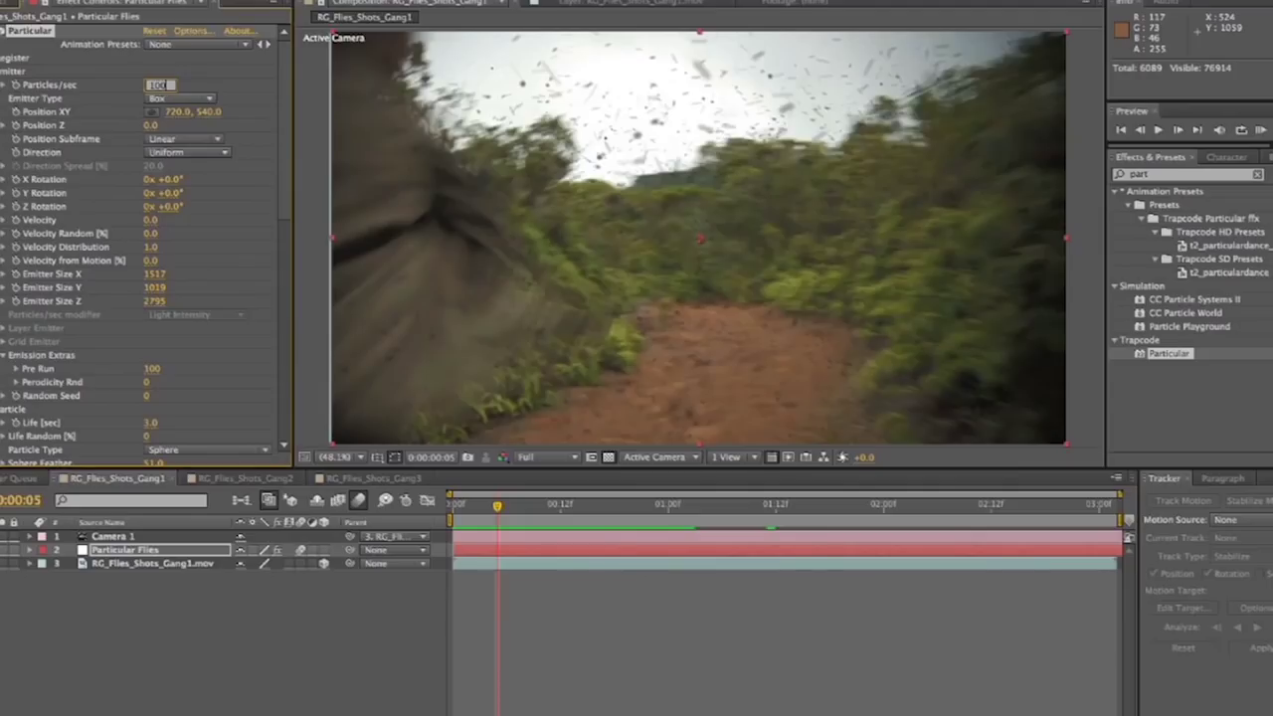
text(1000)
key(Return)
click(478, 505)
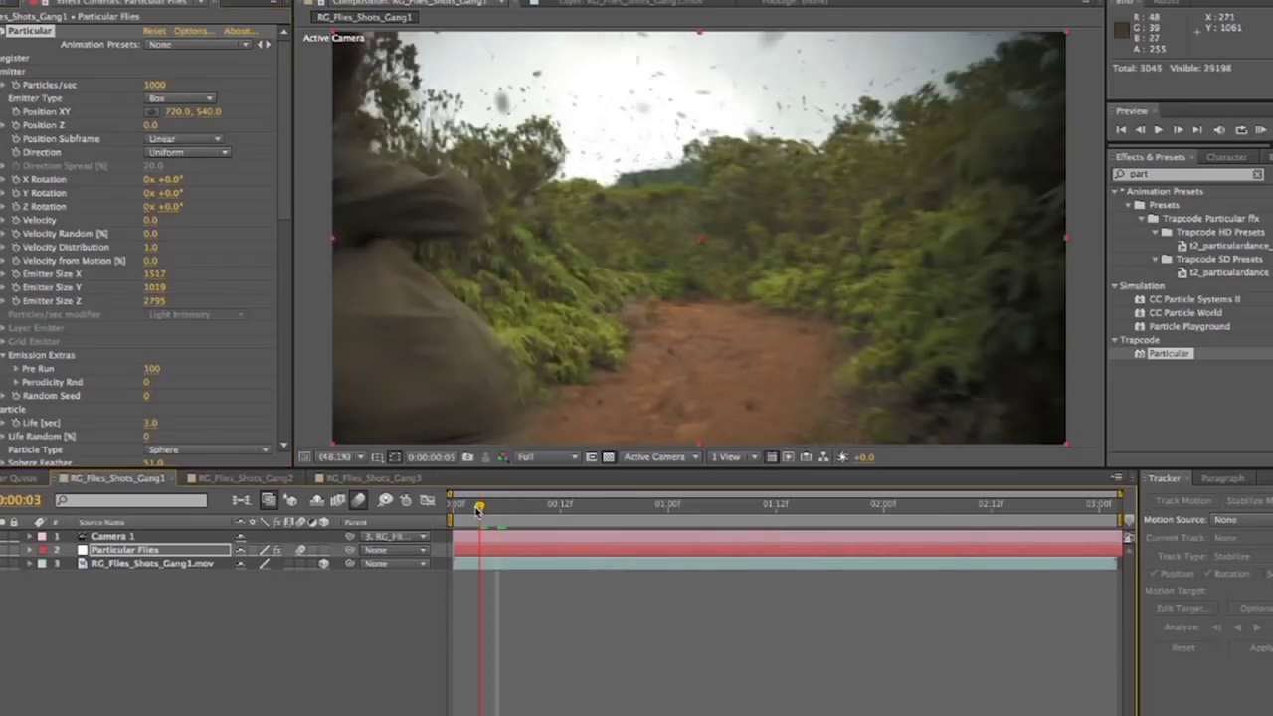
key(space)
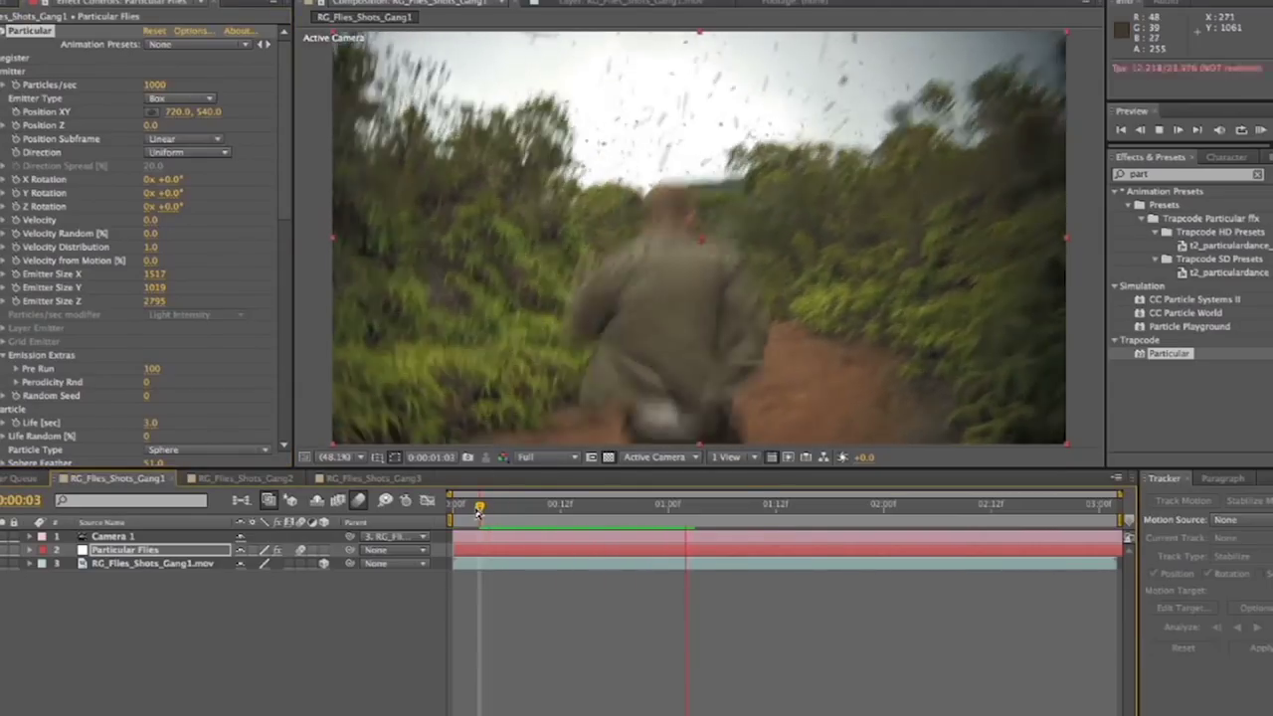
scroll(248, 356, down, 4)
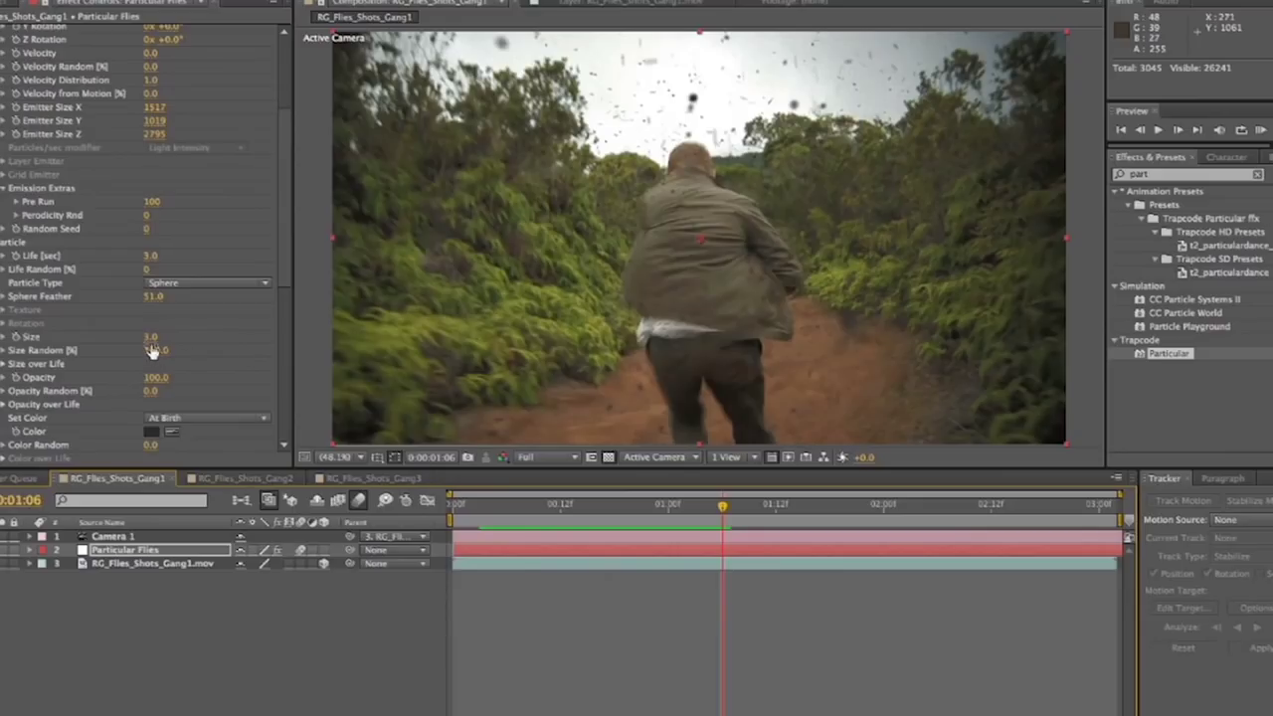
key(Return)
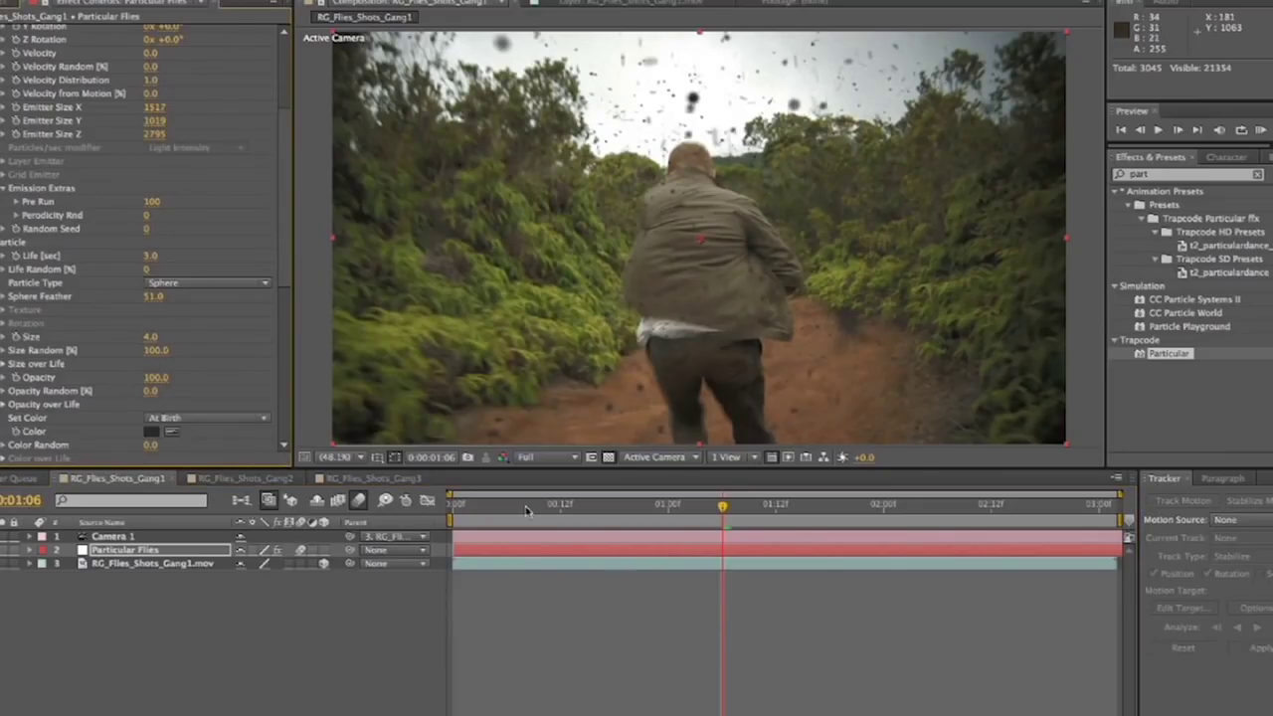
key(KP_0)
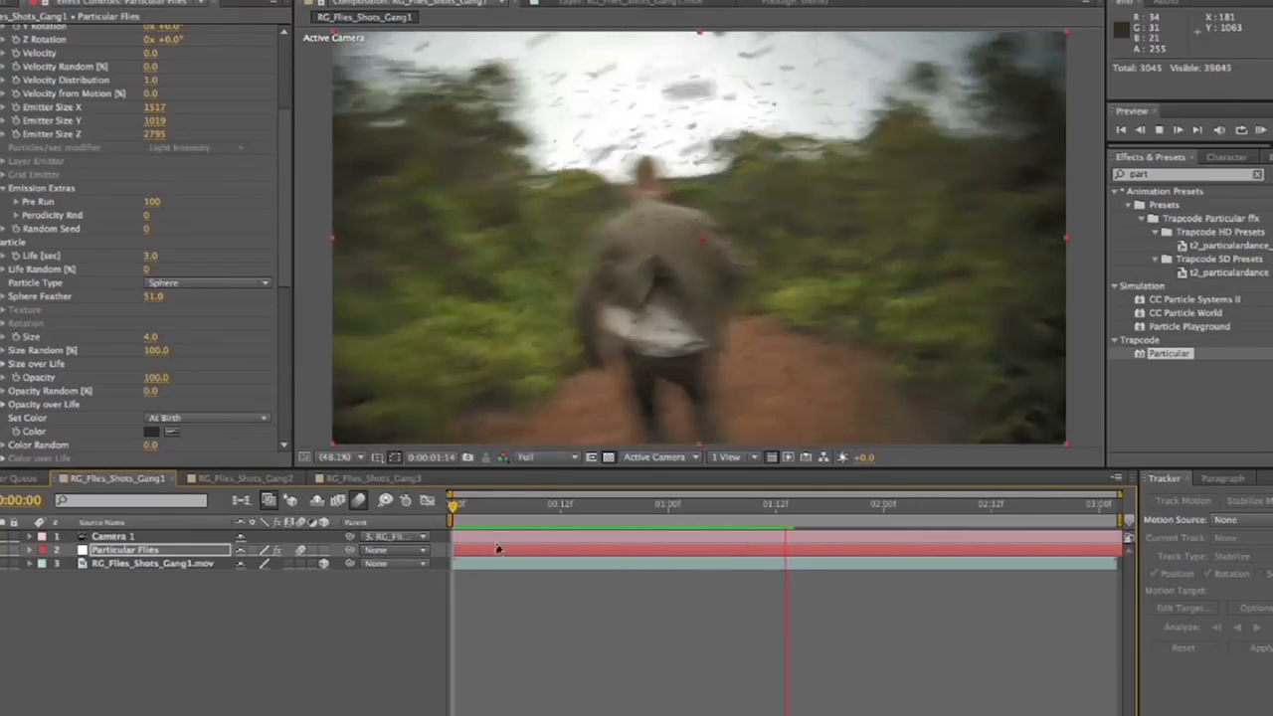
drag(587, 525, 626, 509)
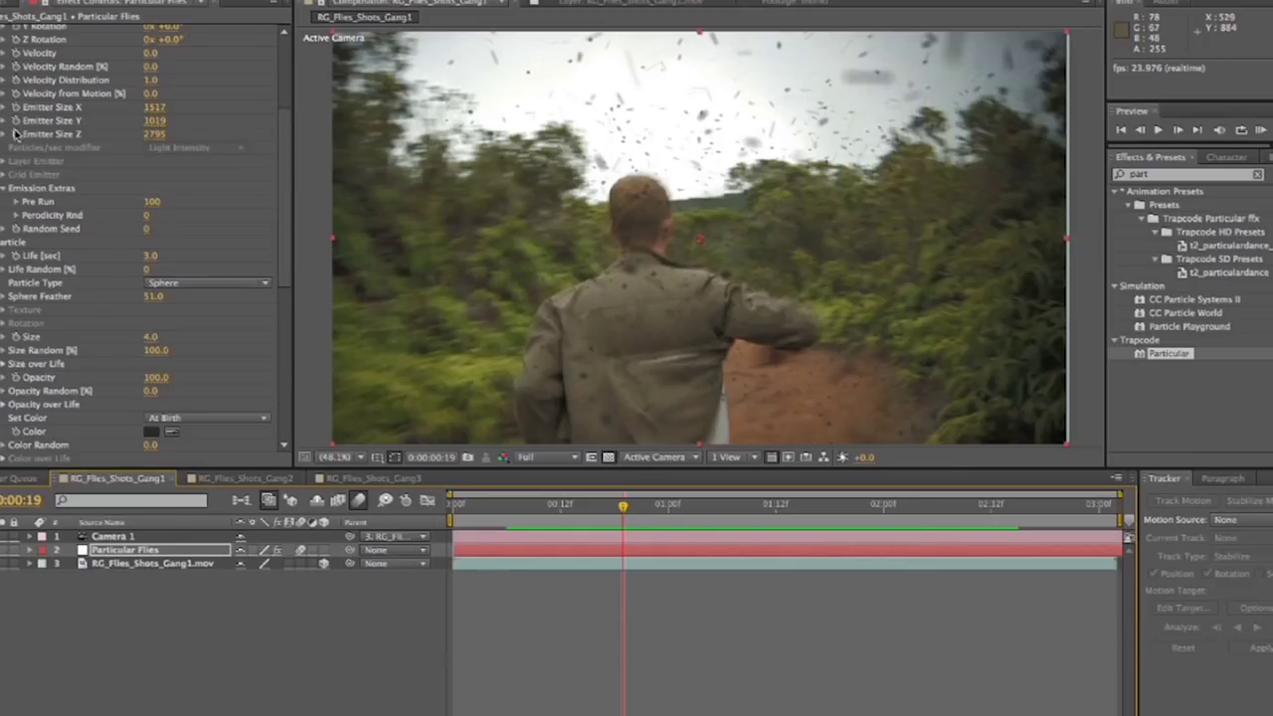
Drag RG_Flies_Shots_Gang1.mov from the RG_Flies_Shots folder into the timeline above layer 3 and twirl the new layer open.
click(4, 6)
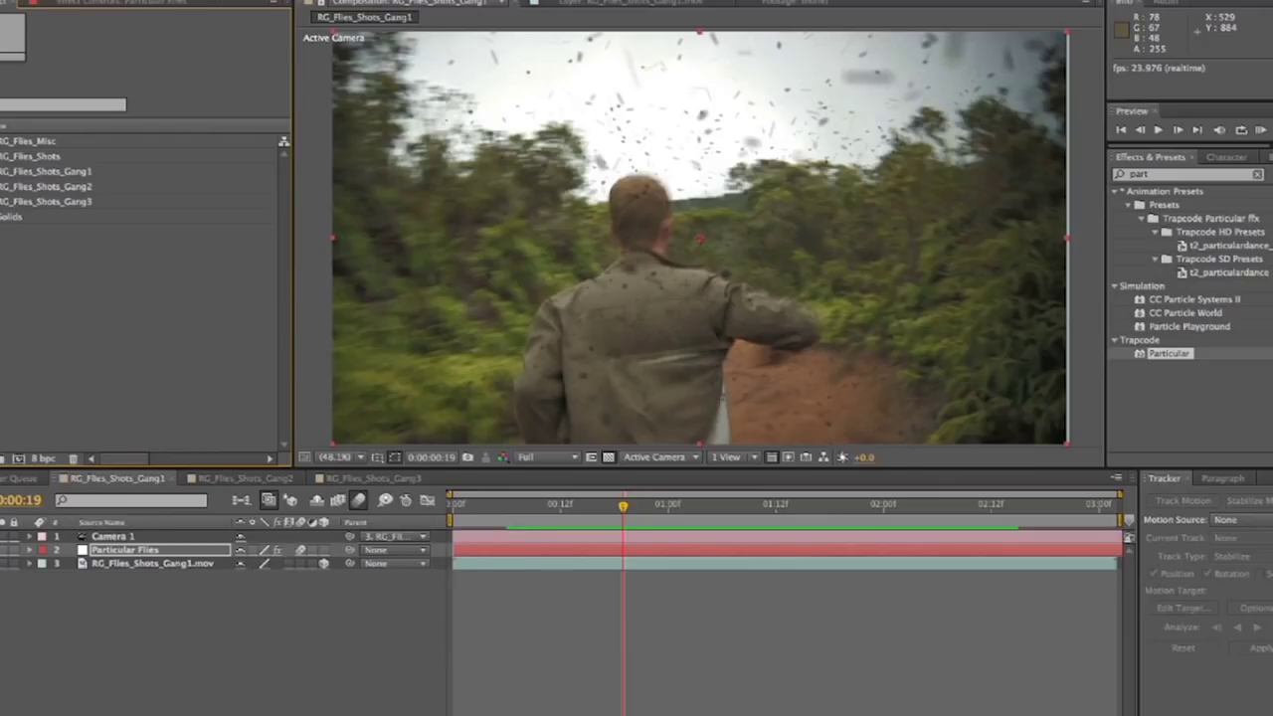
click(3, 156)
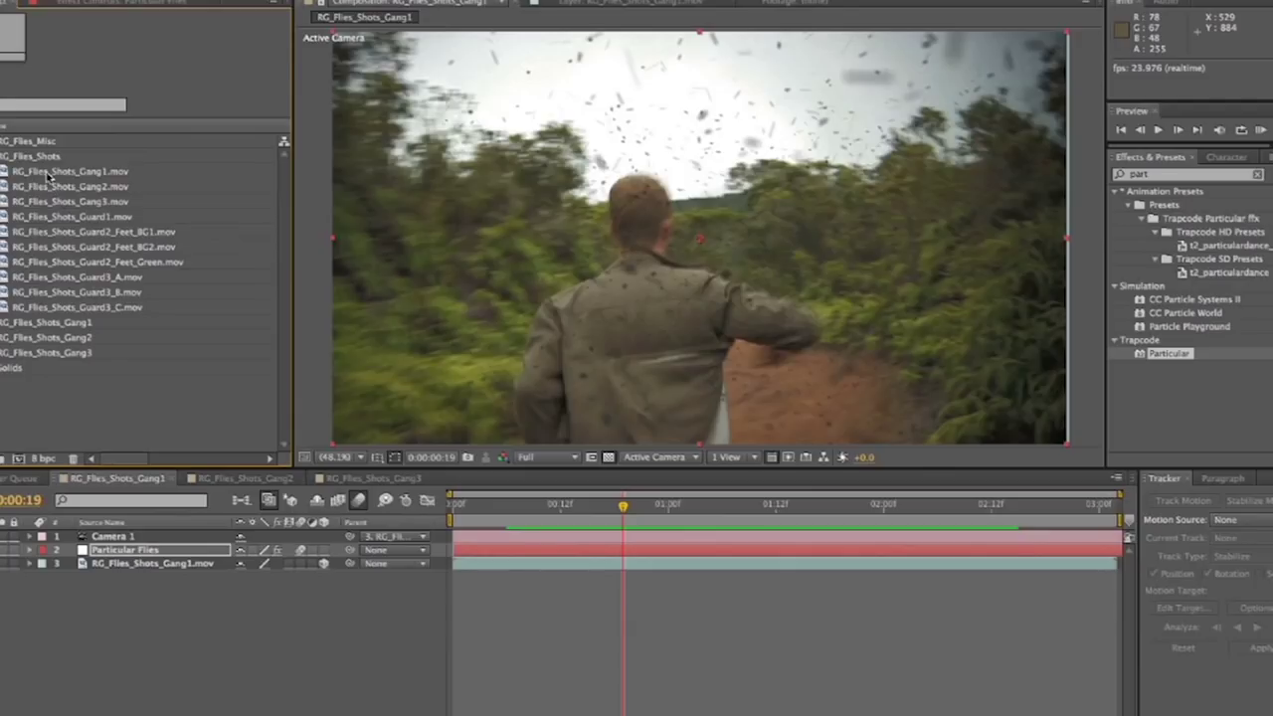
drag(47, 174, 167, 562)
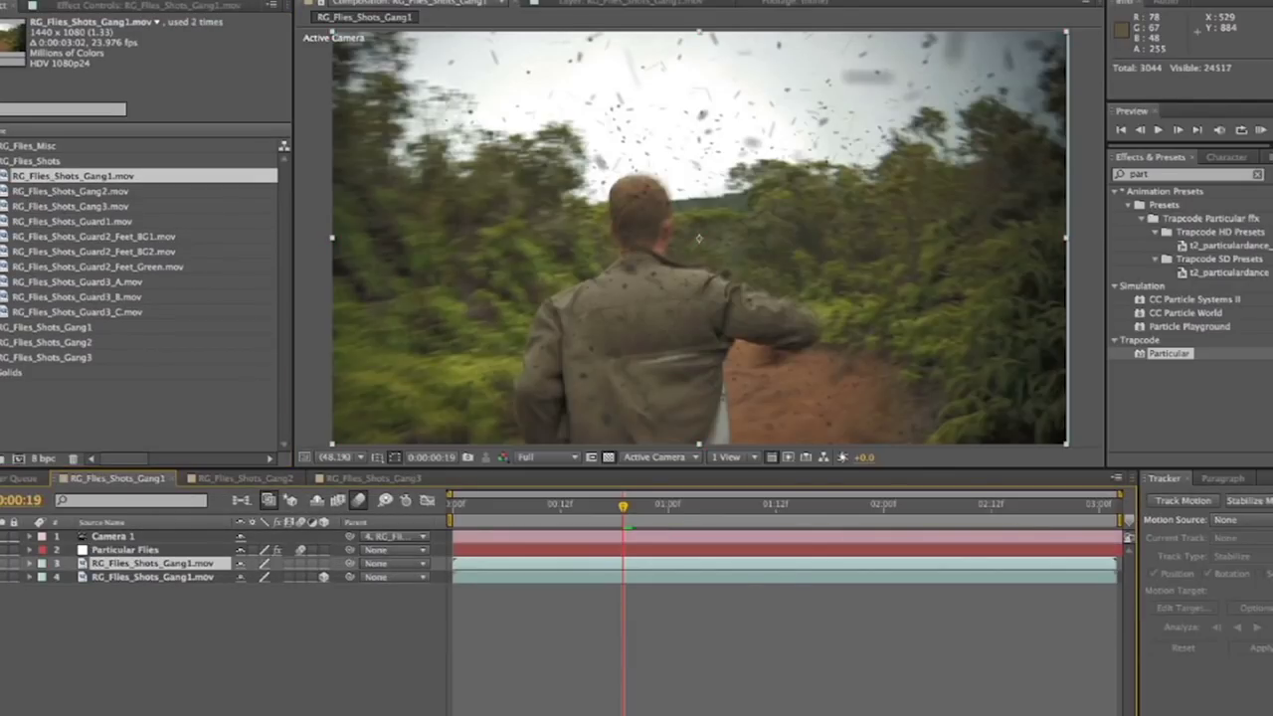
click(3, 160)
key(Page_Up)
key(Page_Up)
key(Page_Up)
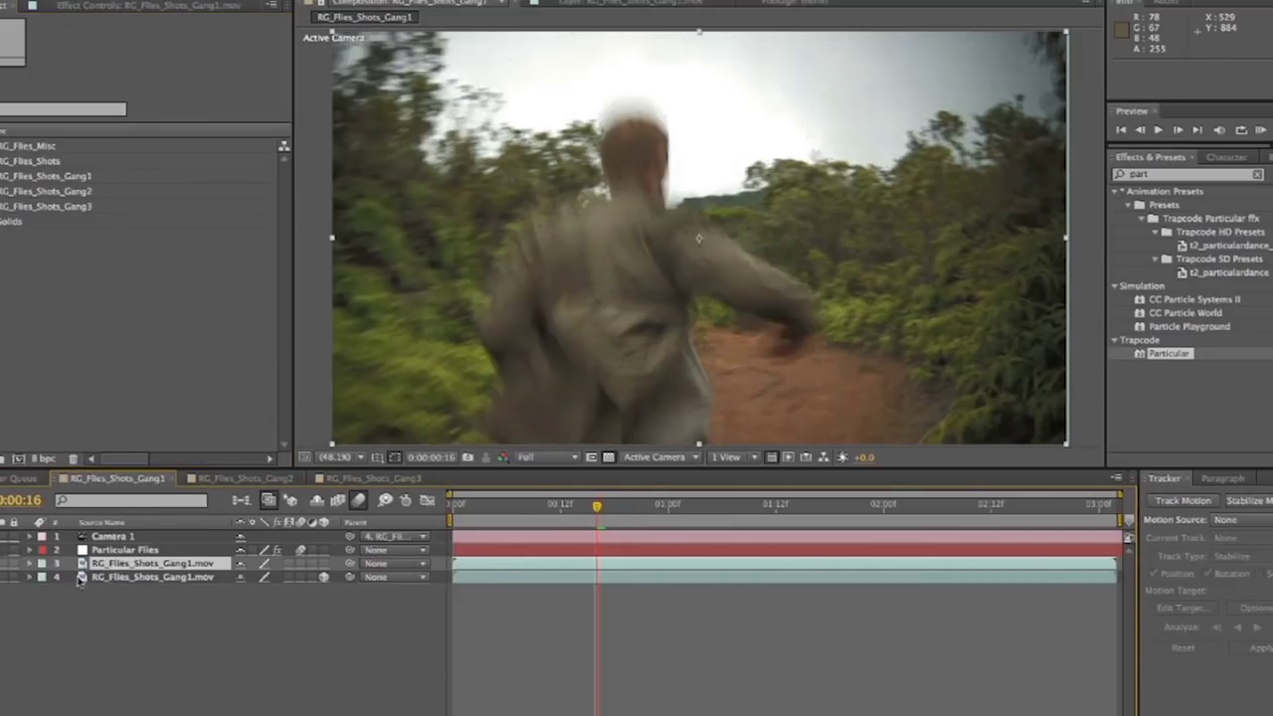
click(31, 564)
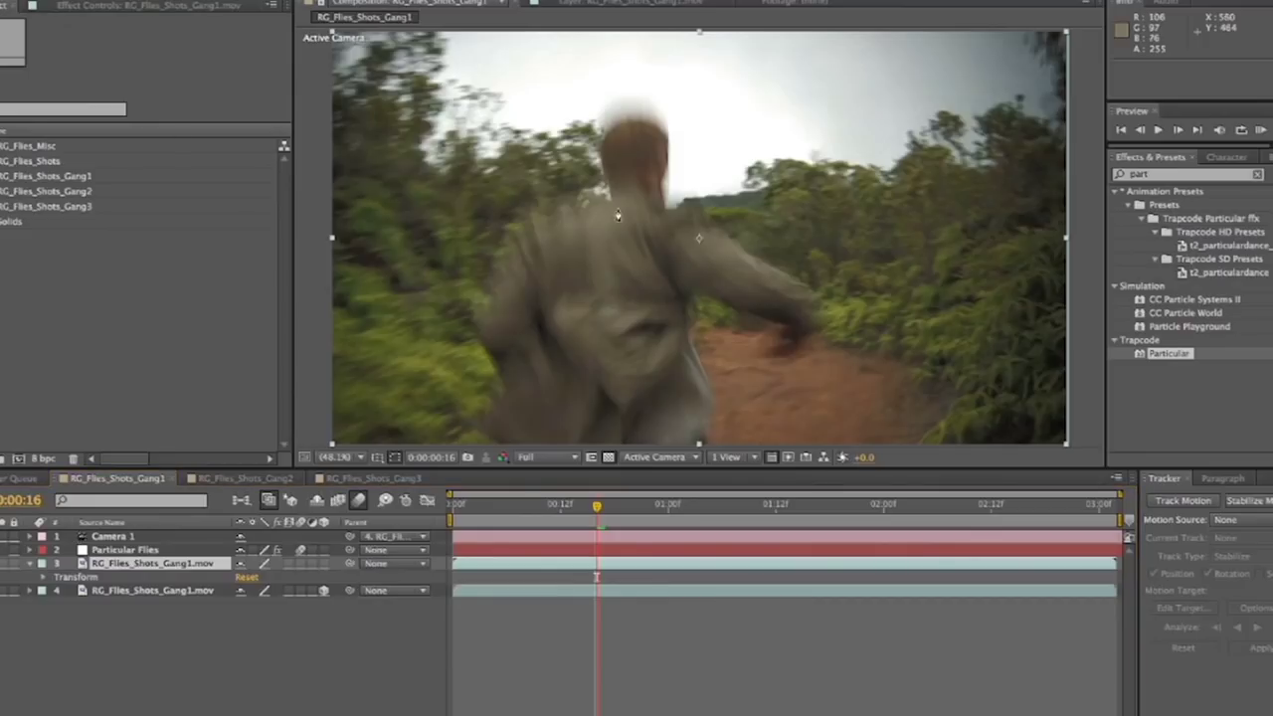
Draw a closed Pen mask outline around the running man's head, body, arm and shoulder.
click(599, 122)
click(597, 179)
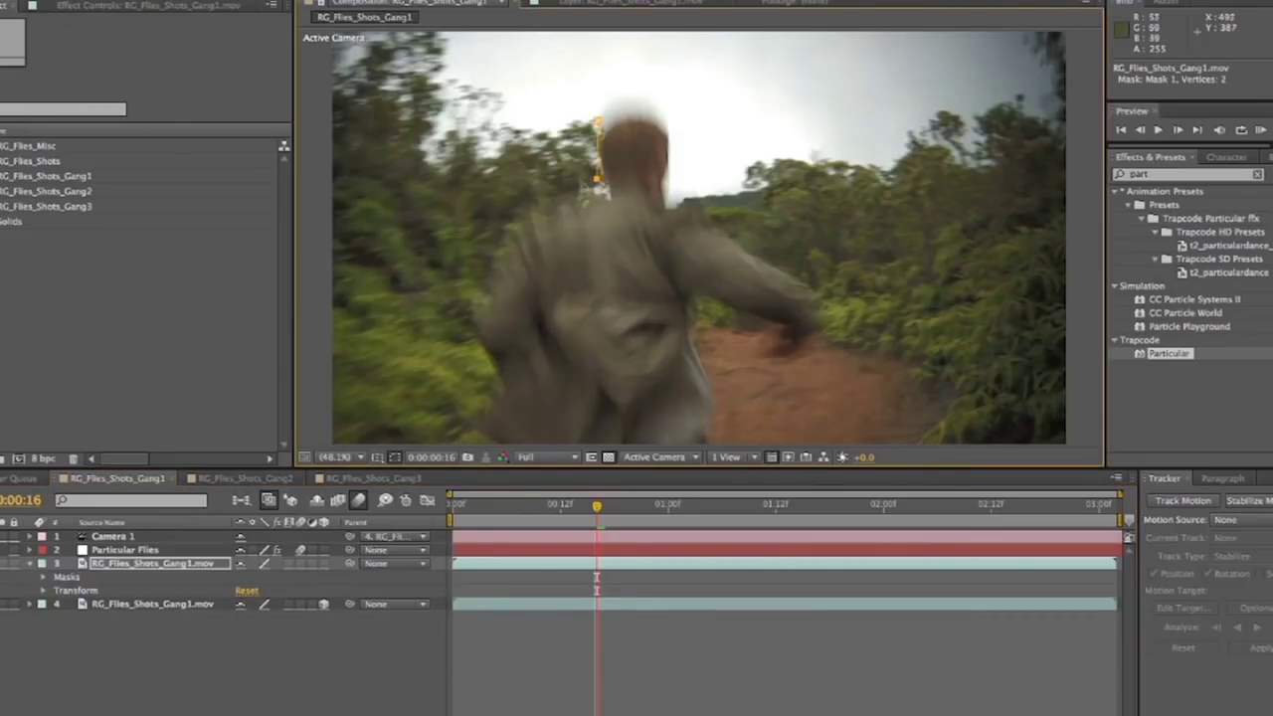
click(543, 193)
click(506, 241)
click(171, 523)
click(193, 633)
click(395, 560)
click(407, 600)
click(643, 599)
click(956, 660)
click(950, 456)
click(605, 268)
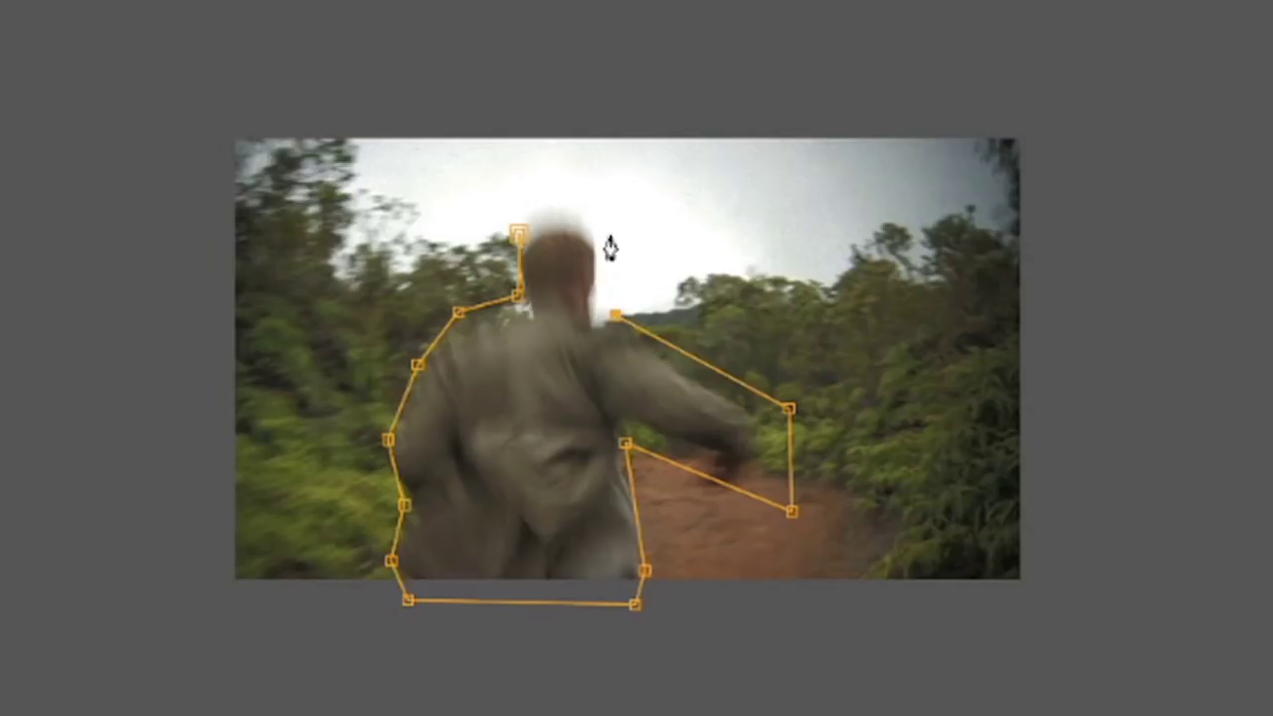
Keyframe Mask 1's path and refit it around the runner at frame 14 and 0:00:01:03.
click(117, 446)
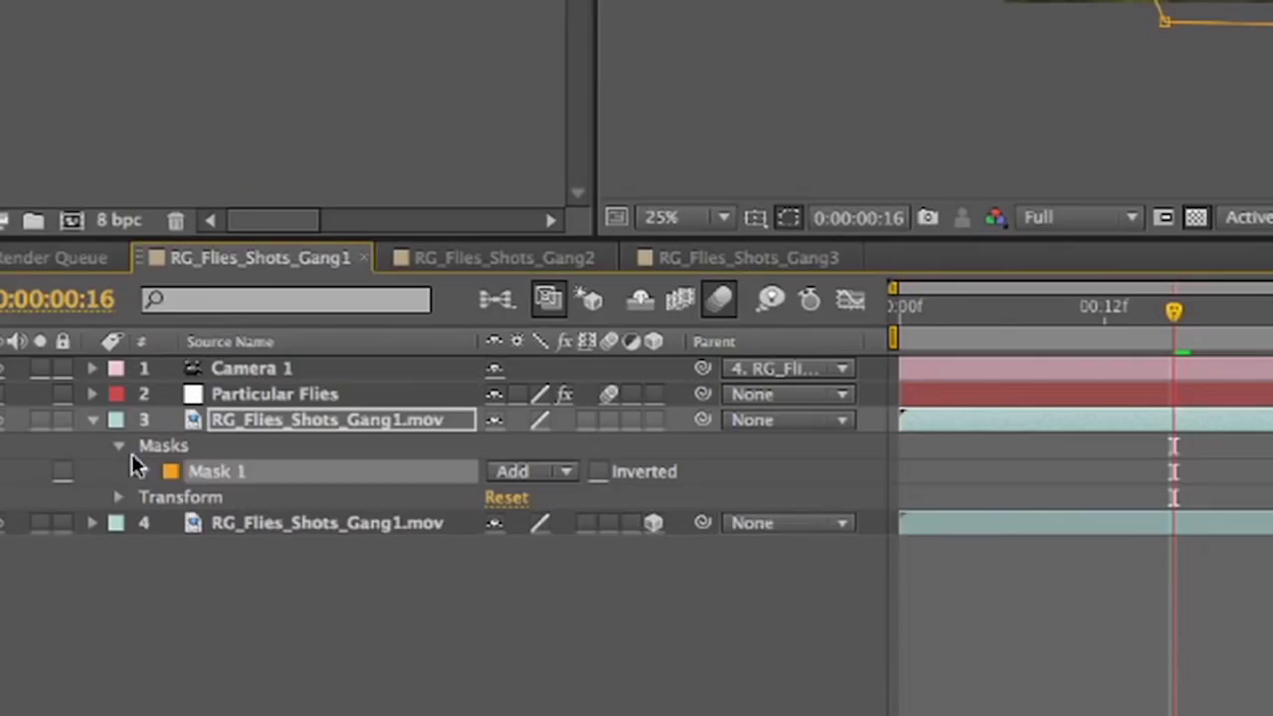
click(141, 472)
click(195, 496)
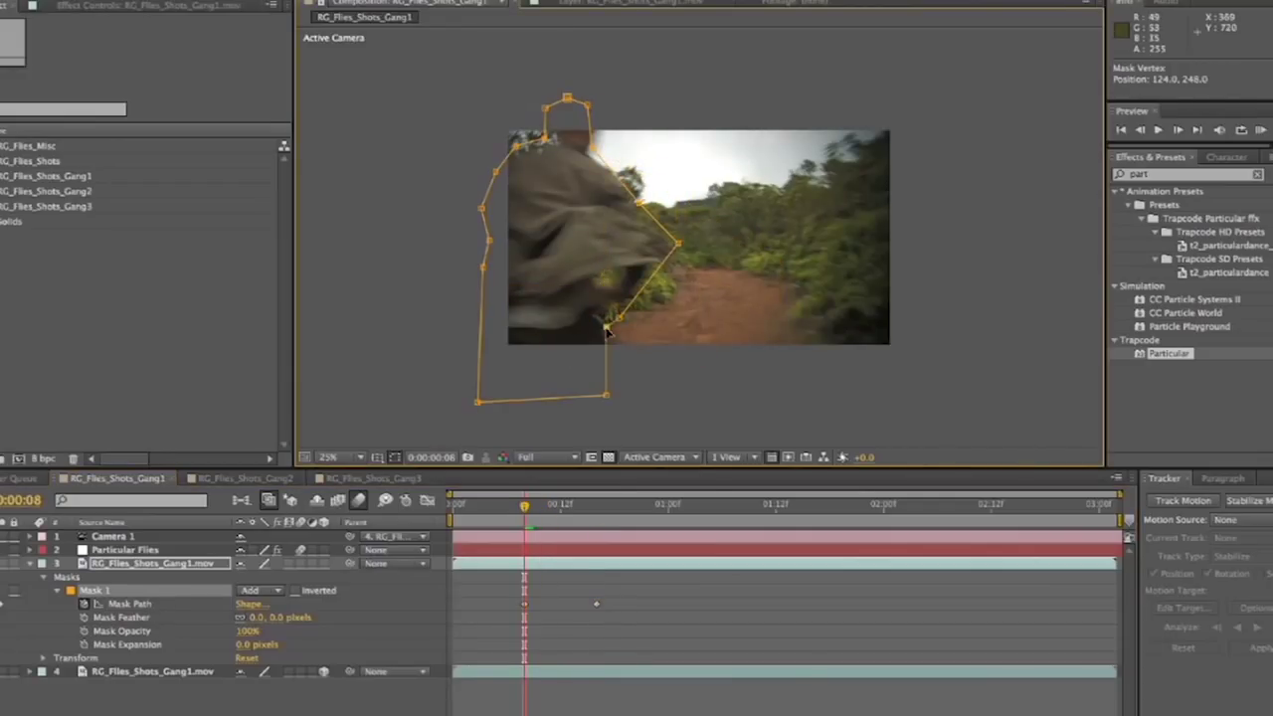
drag(709, 245, 510, 103)
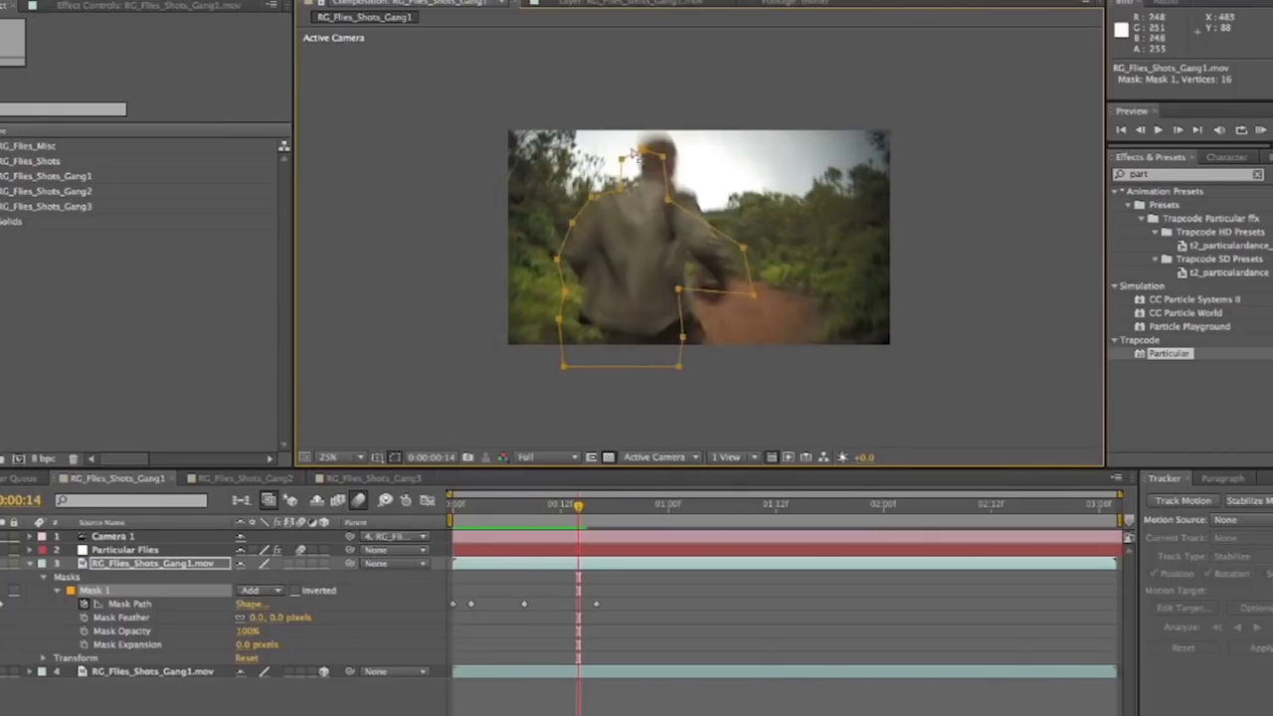
drag(741, 299, 758, 293)
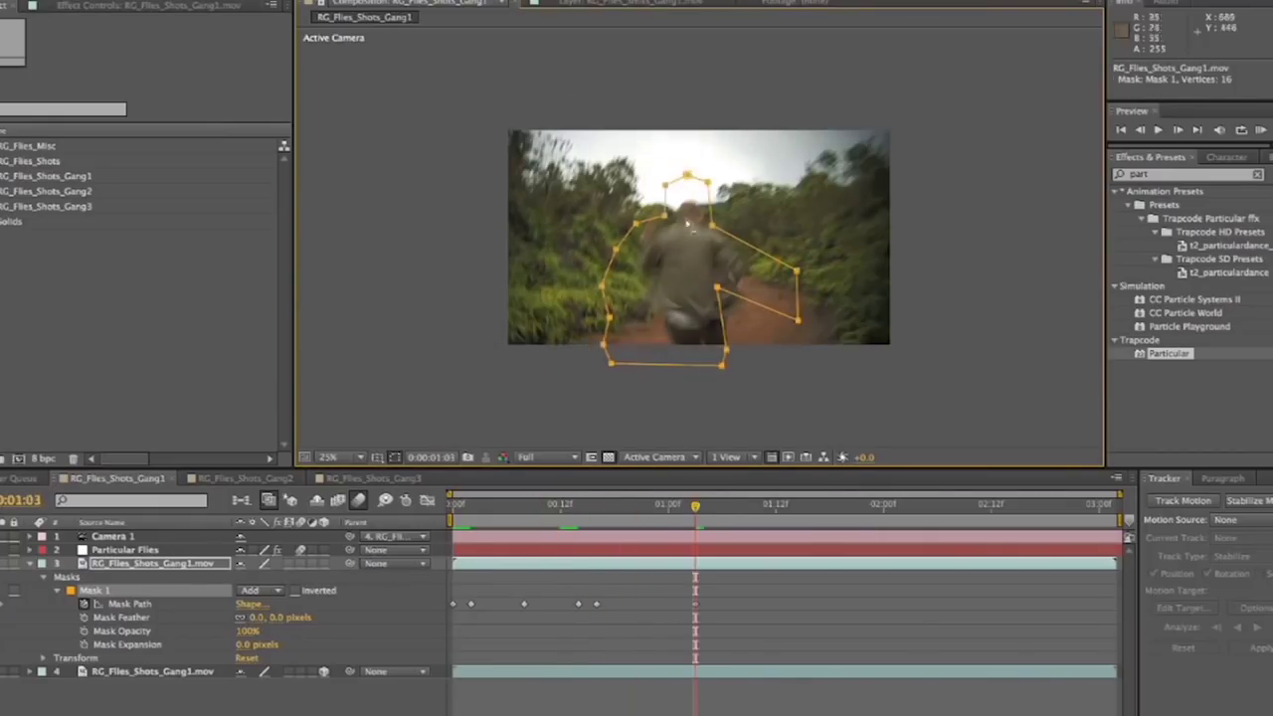
drag(687, 204, 689, 196)
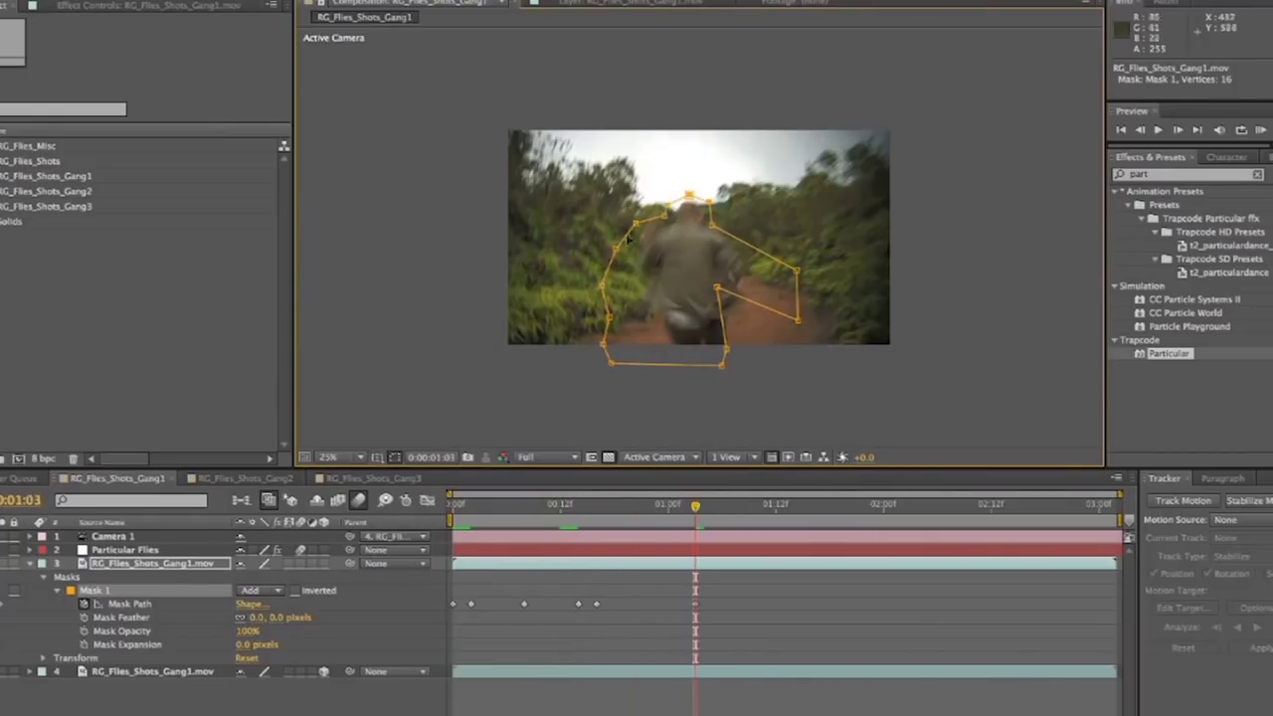
drag(632, 289, 761, 299)
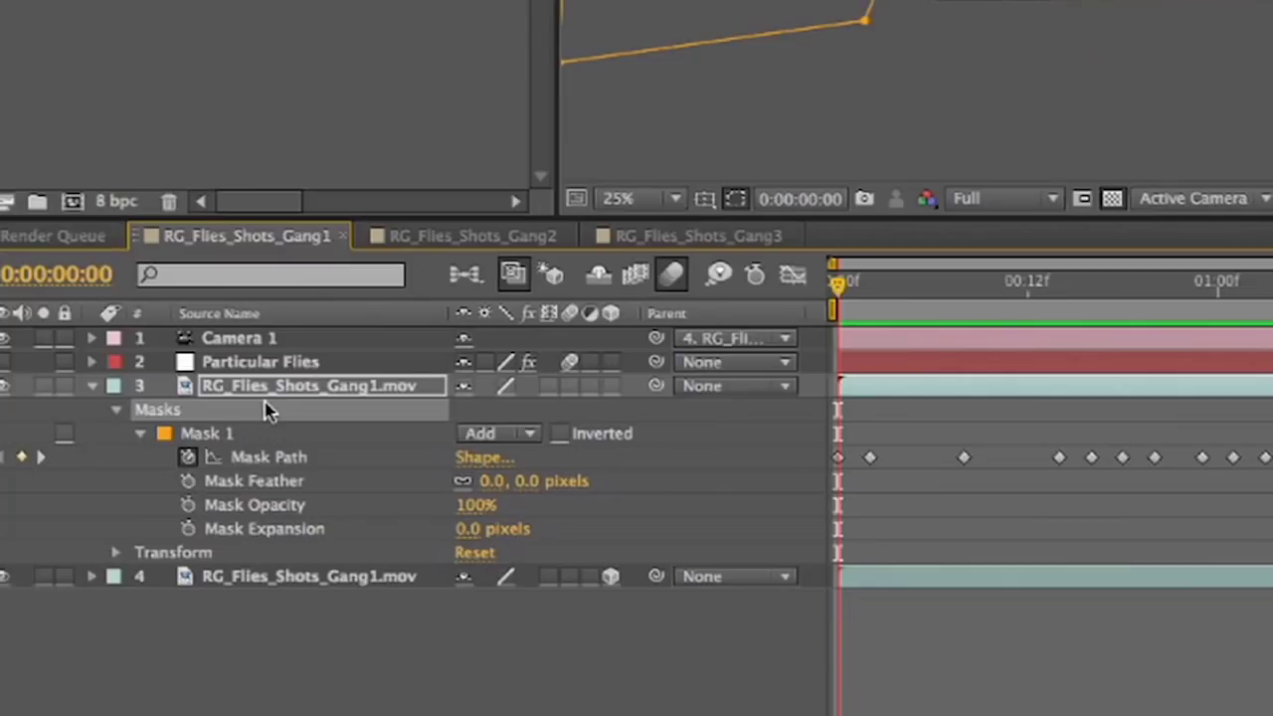
click(251, 386)
Duplicate the masked footage layer and delete the copied Mask 1 from the duplicate.
key(ctrl+d)
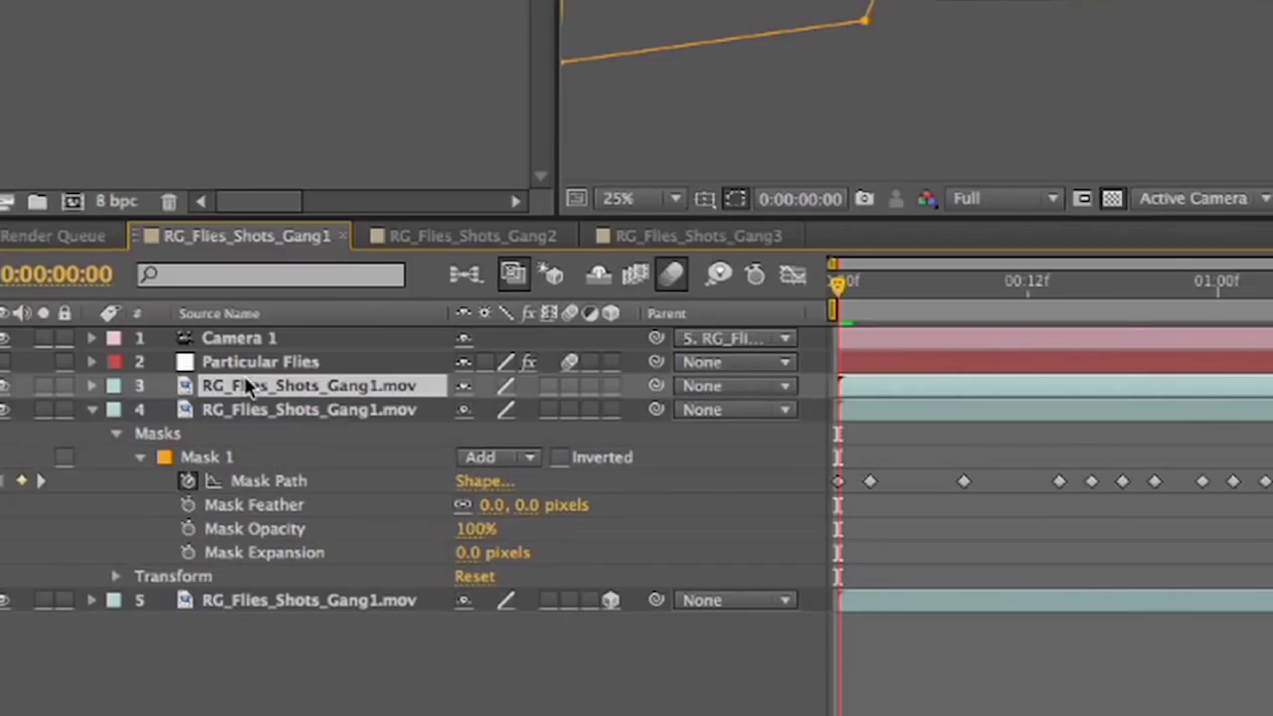
click(92, 409)
click(91, 385)
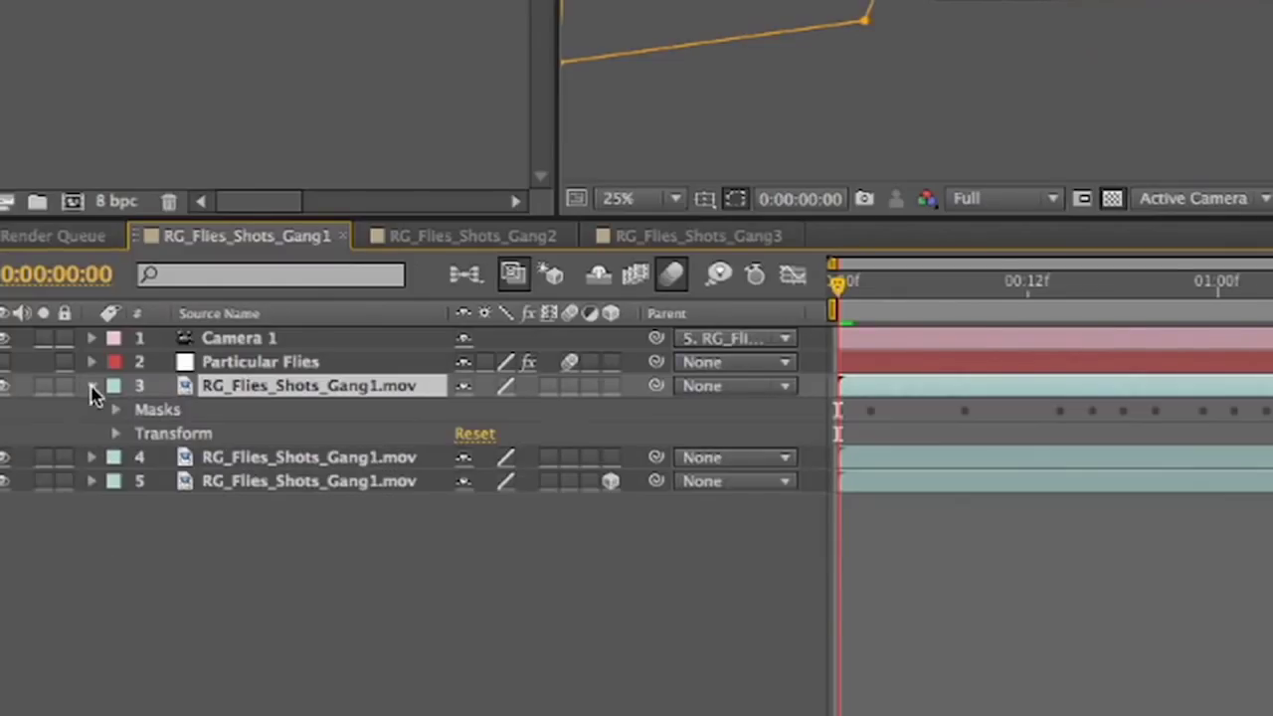
click(116, 410)
click(200, 433)
key(Delete)
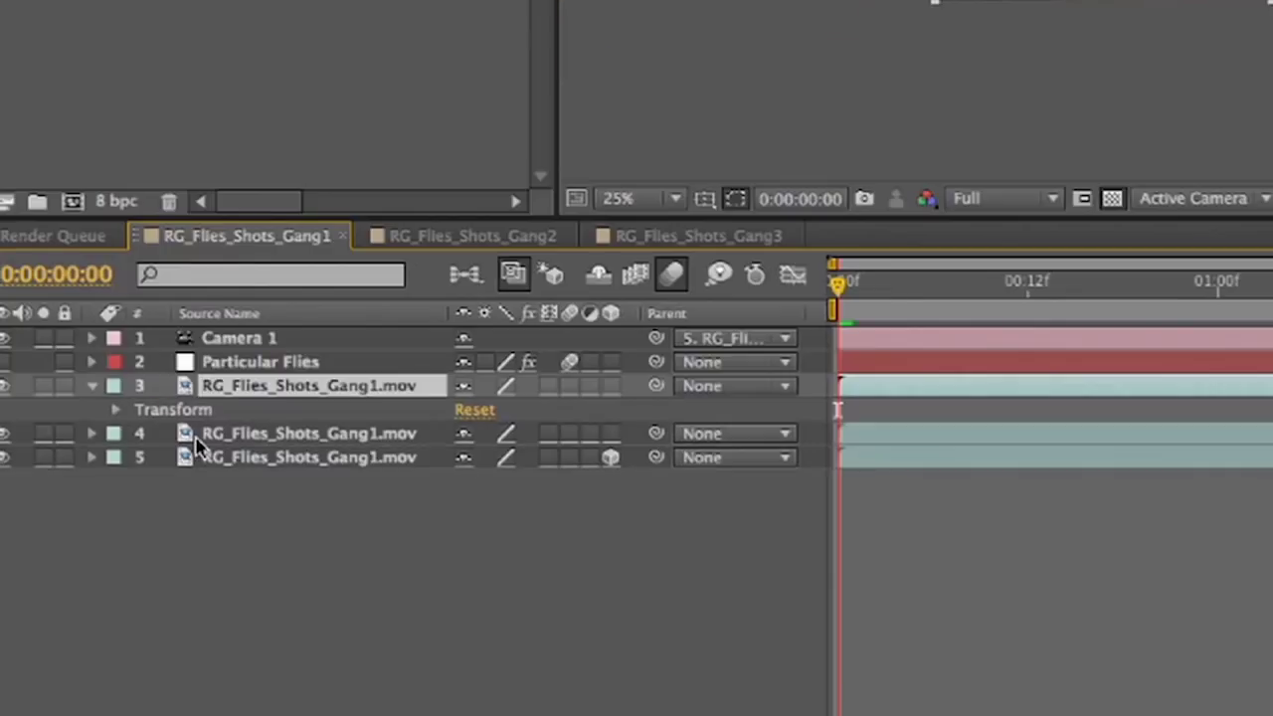
Around two seconds in, draw a new mask around the arm and backpack and keyframe its path frame by frame.
drag(520, 551, 1028, 525)
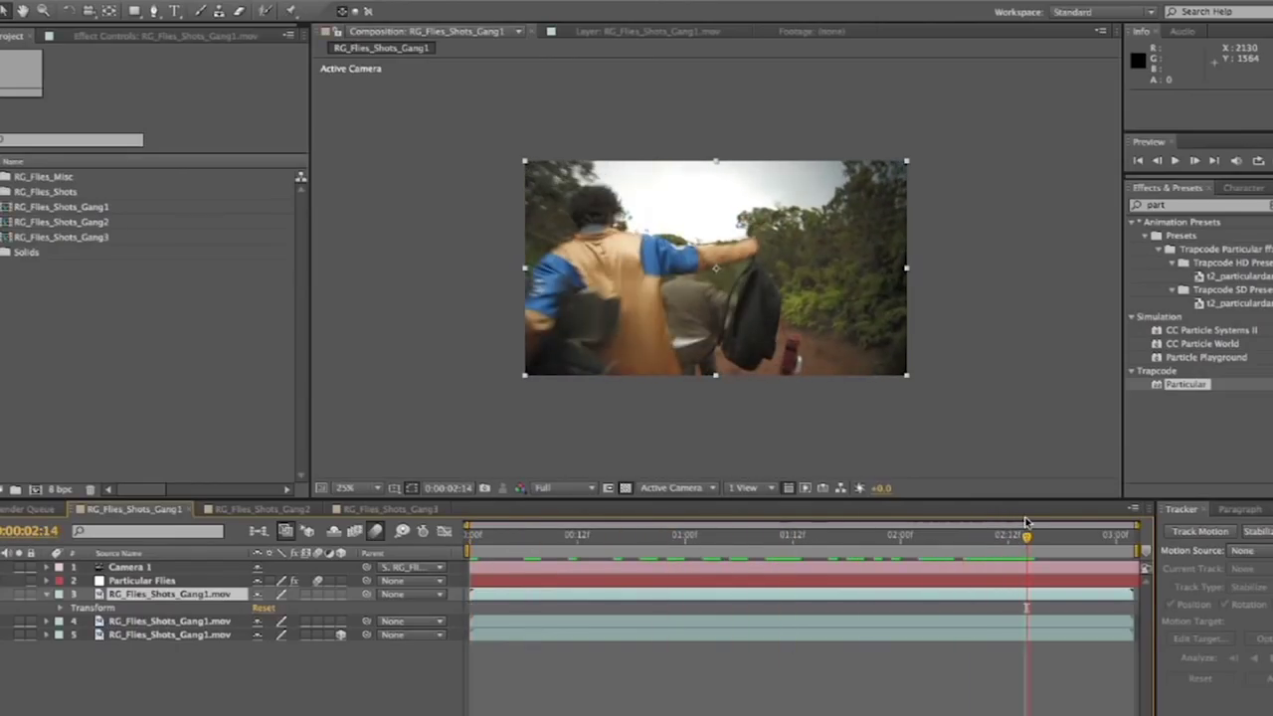
key(ctrl+z)
key(g)
click(736, 391)
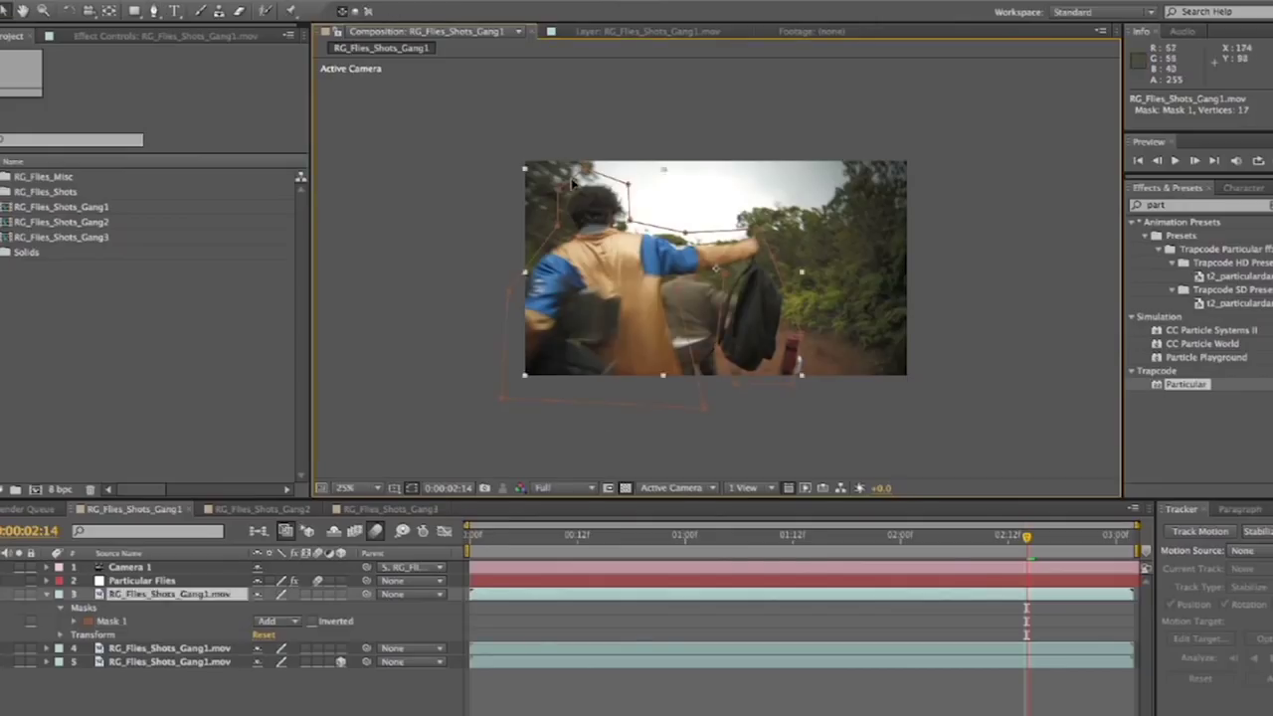
key(m)
key(m)
key(Page_Up)
key(Page_Up)
key(Page_Up)
key(Page_Up)
key(Page_Up)
key(Page_Up)
key(Page_Up)
key(Page_Up)
key(Page_Up)
drag(718, 216, 686, 254)
key(Page_Down)
key(Page_Down)
key(Page_Down)
key(Page_Down)
key(Page_Down)
key(Page_Down)
key(Page_Down)
key(Page_Down)
key(Page_Down)
key(Page_Down)
key(Page_Down)
key(Page_Down)
key(Page_Down)
key(Page_Down)
key(Page_Down)
key(Page_Down)
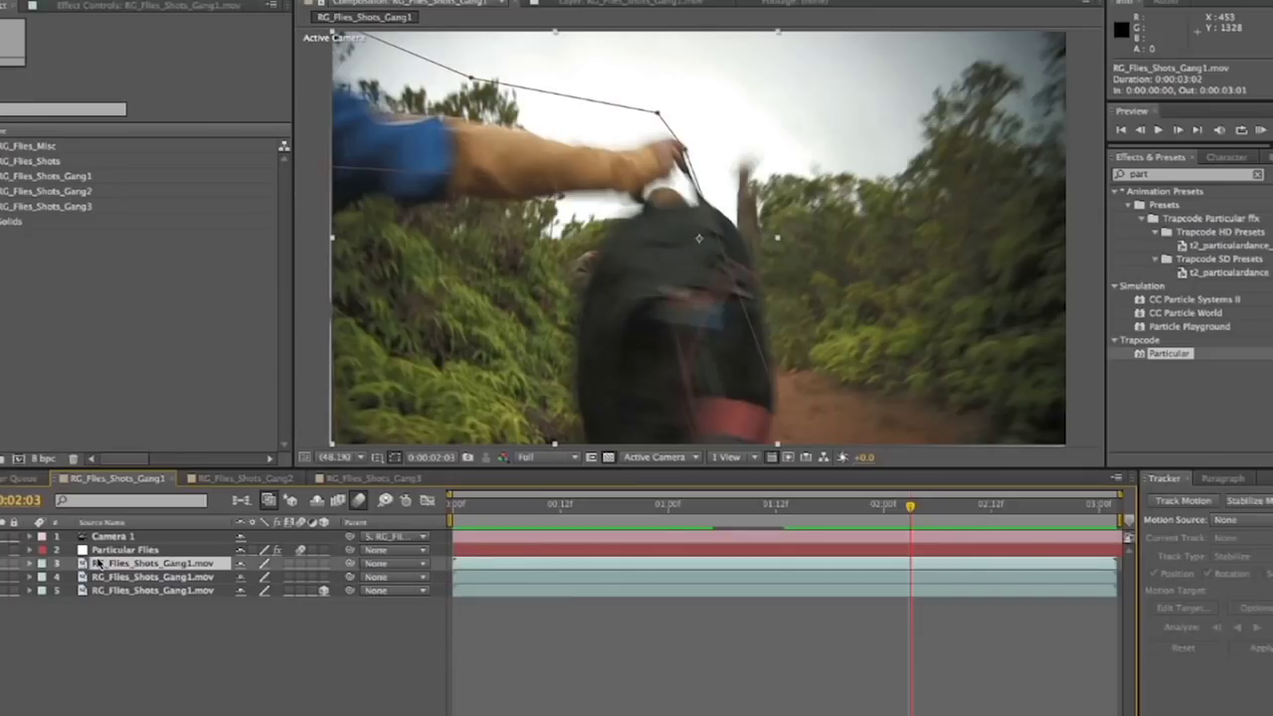
Select both masked layers, save, and pre-compose them into a comp named Guys.
shift+click(98, 577)
key(ctrl+s)
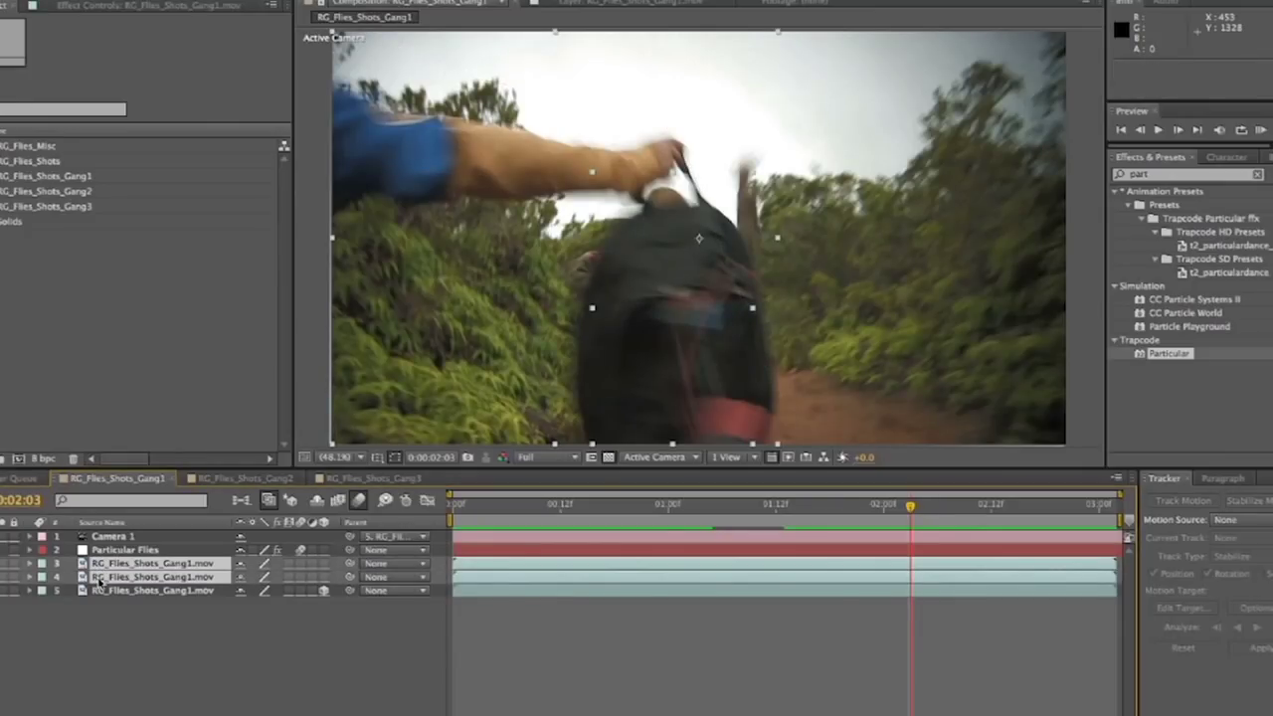
key(ctrl+shift+c)
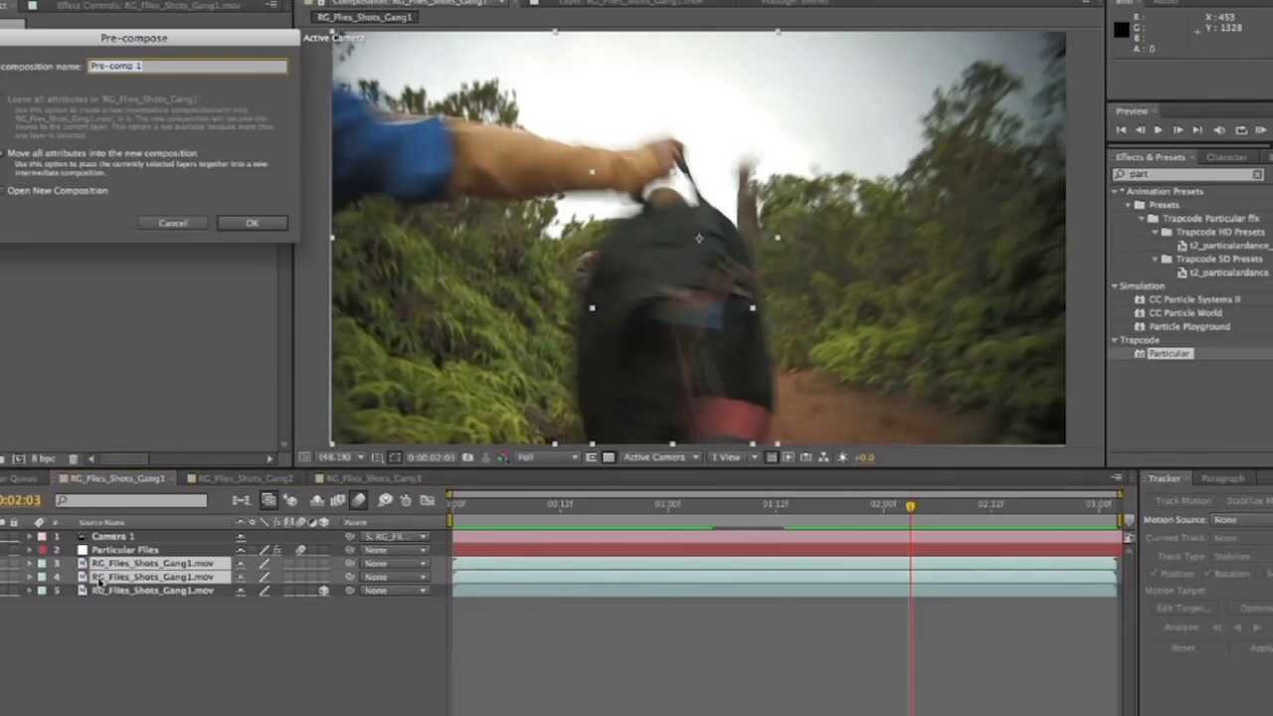
text(Guys)
key(Return)
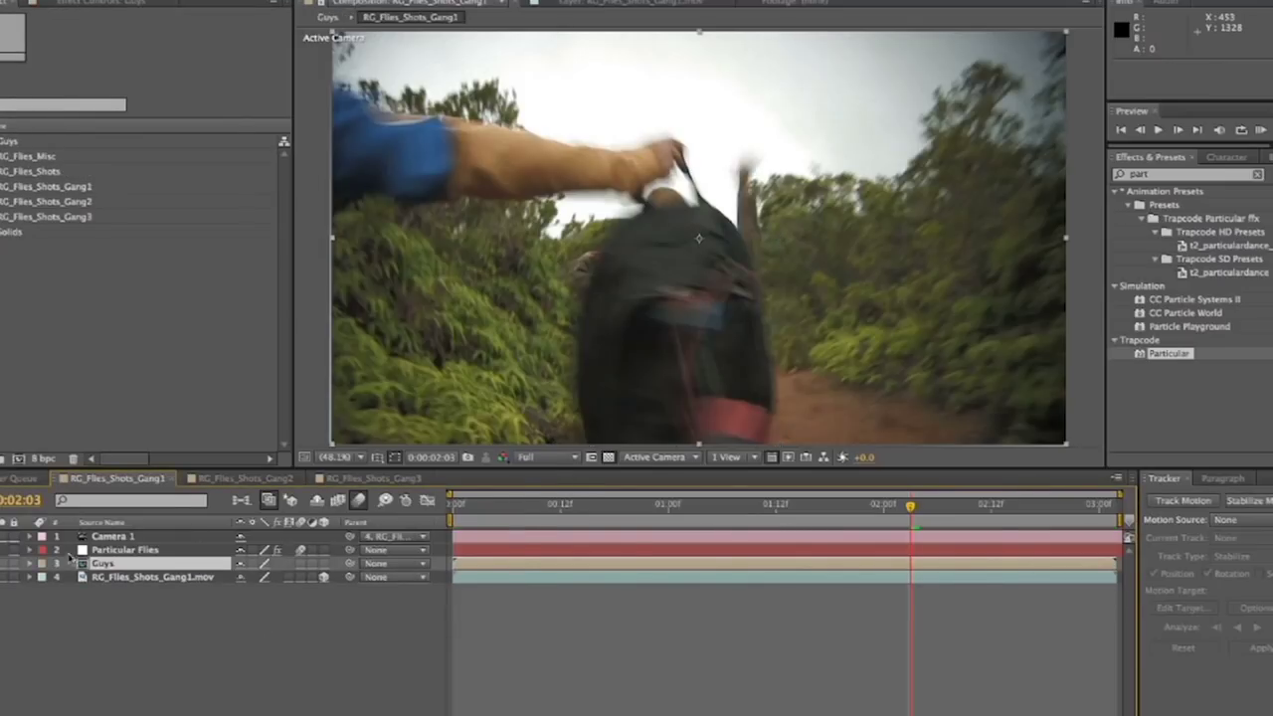
key(KP_0)
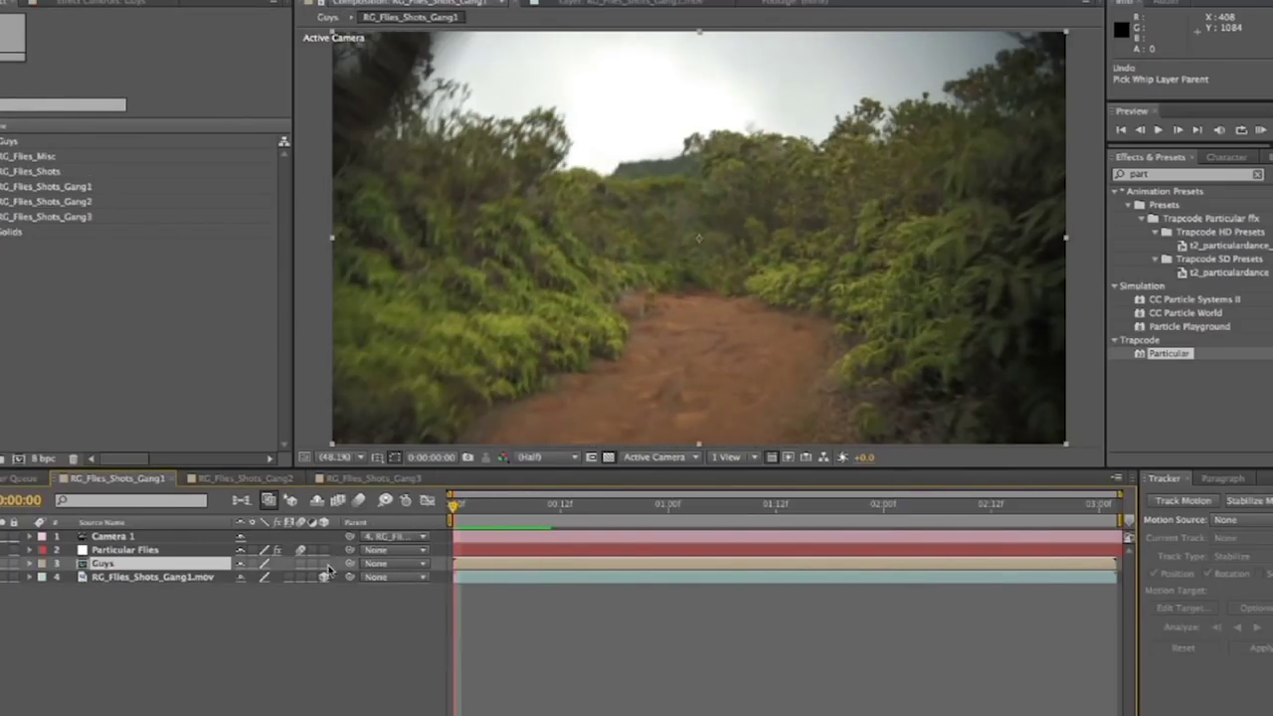
Make the Guys layer 3D, parent it to the footage layer, and preview the shot.
key(F2)
click(323, 564)
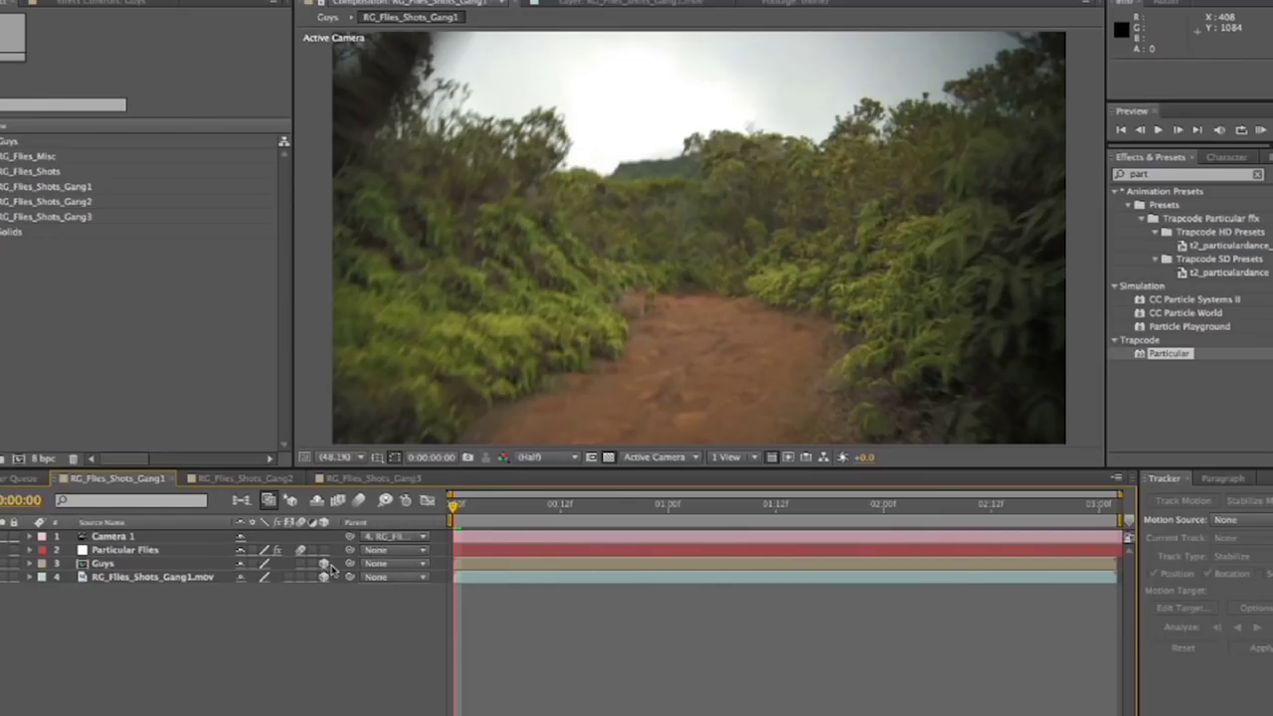
drag(349, 564, 154, 584)
key(space)
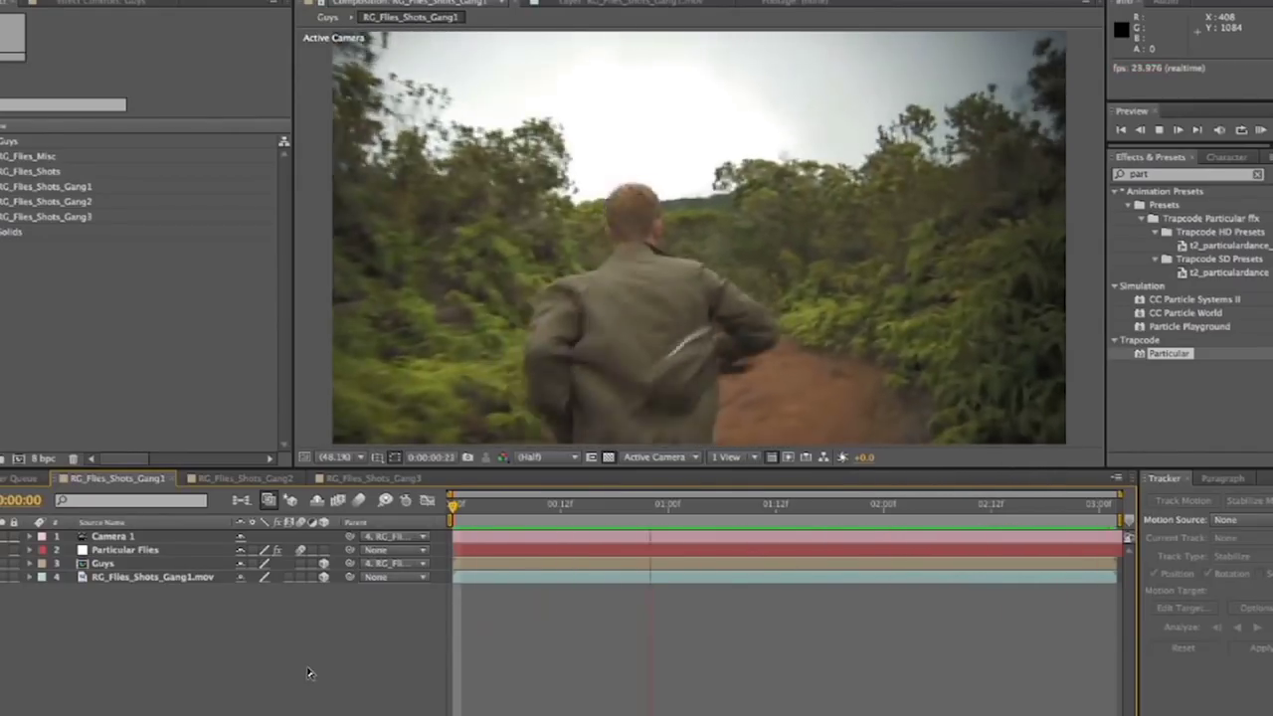
key(3)
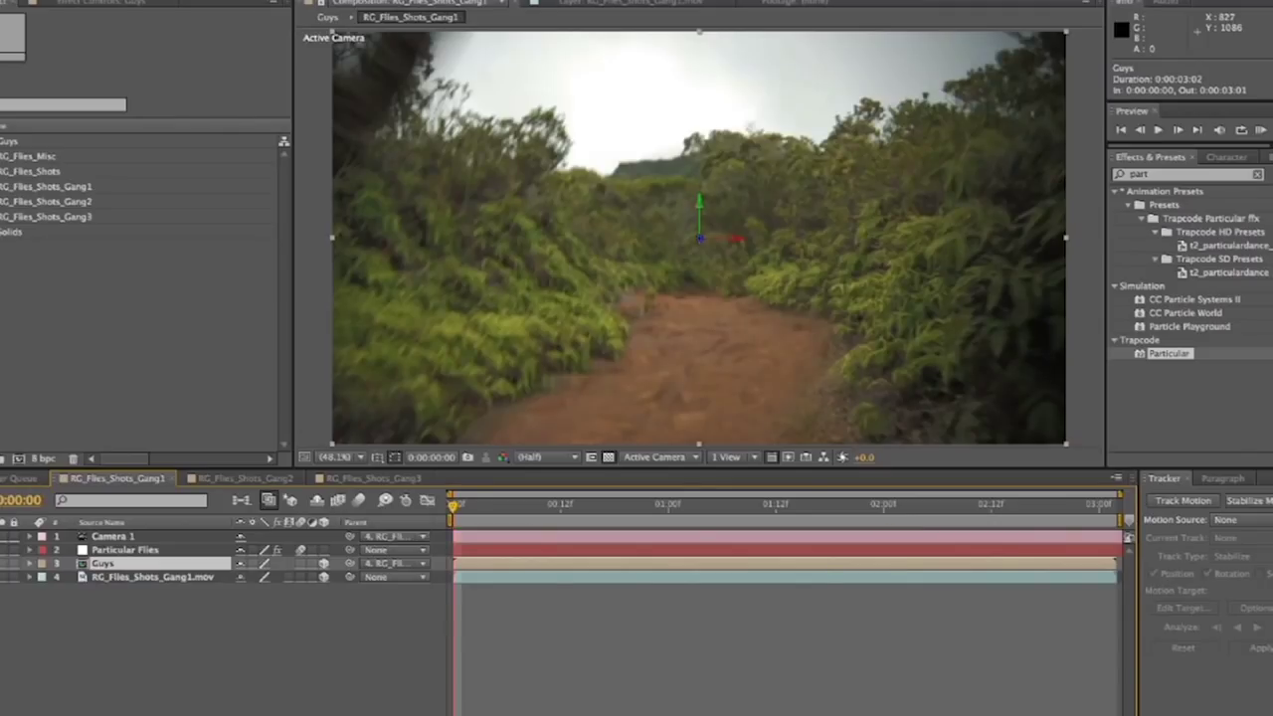
click(159, 553)
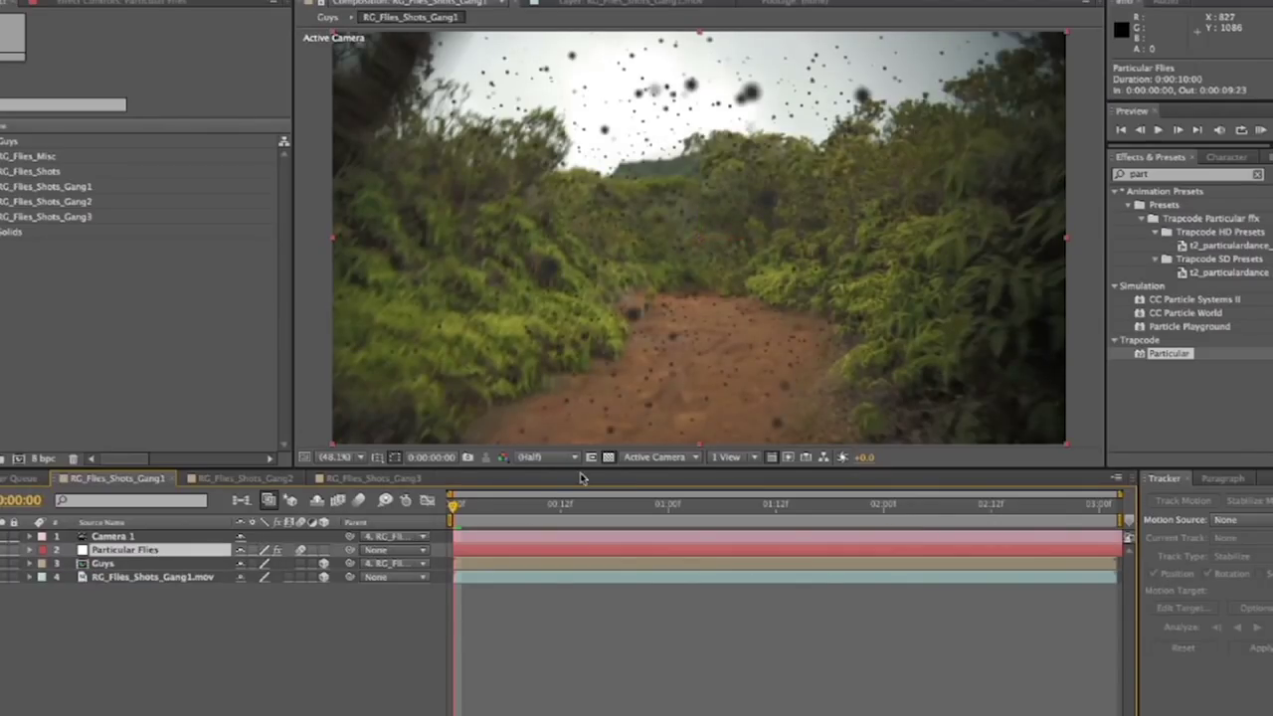
In Particular's Visibility settings, set the Obscuration Layer to Guys.
click(142, 3)
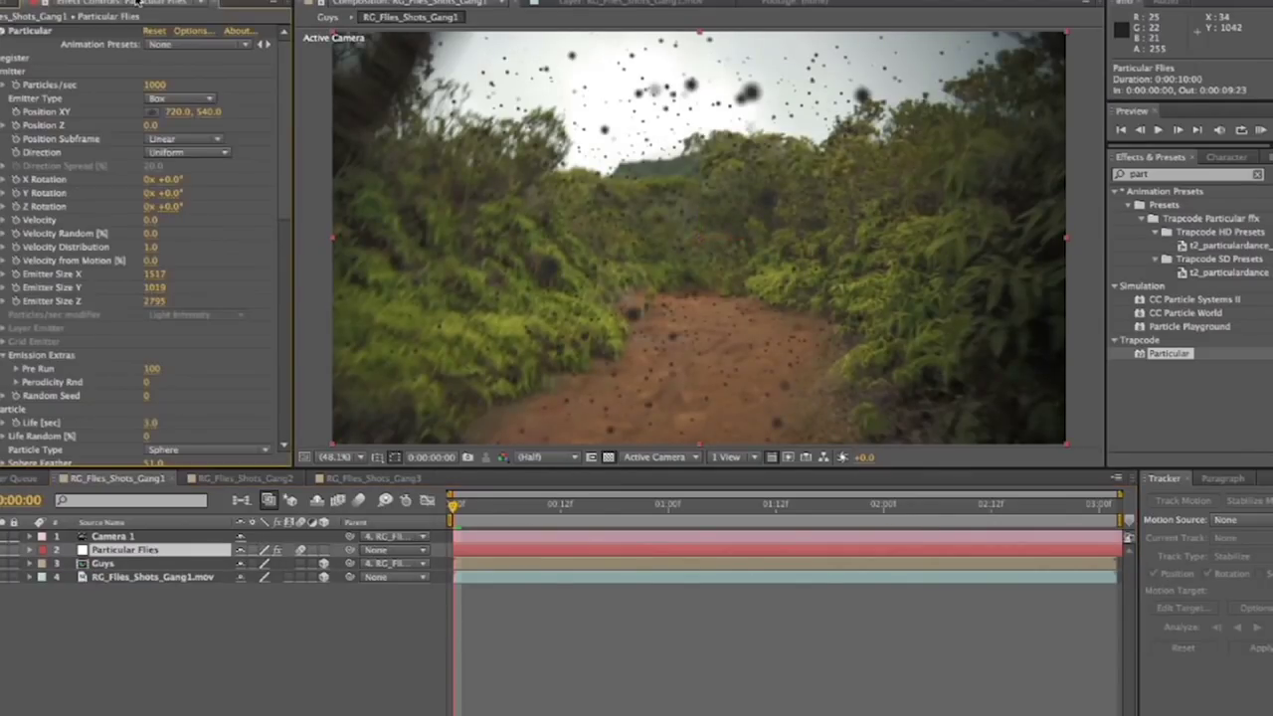
scroll(44, 244, down, 10)
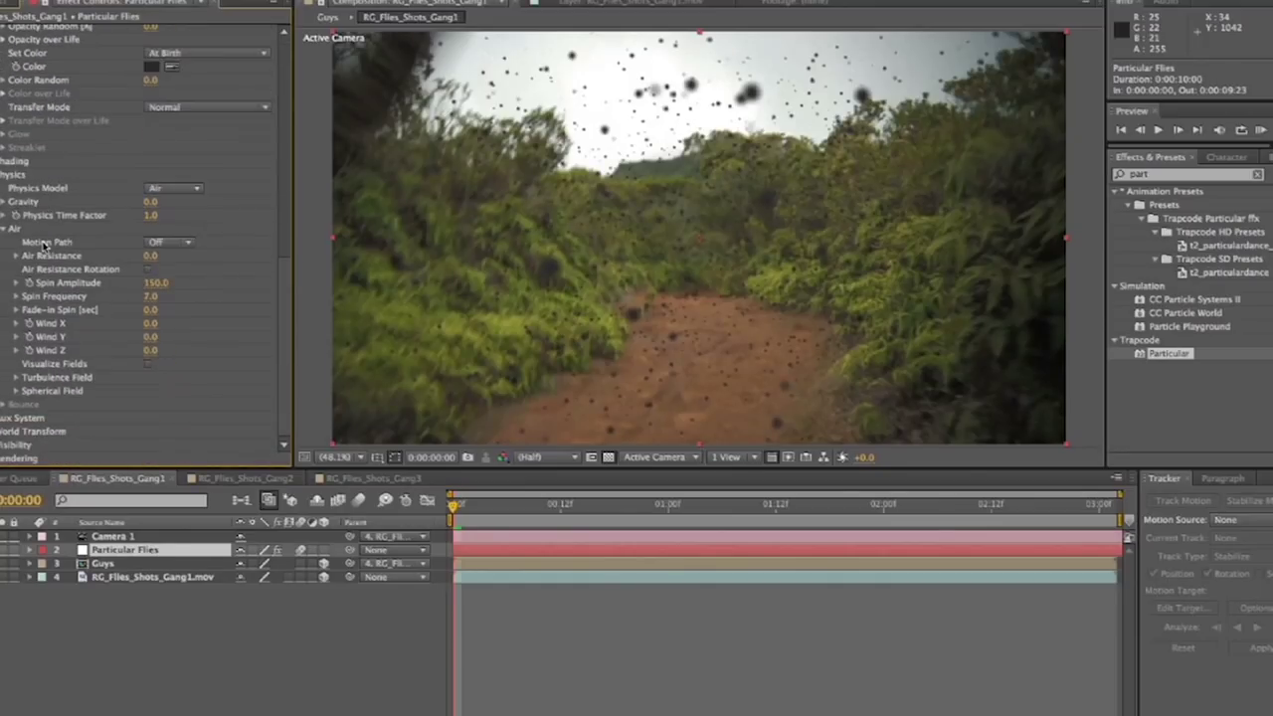
scroll(44, 244, down, 4)
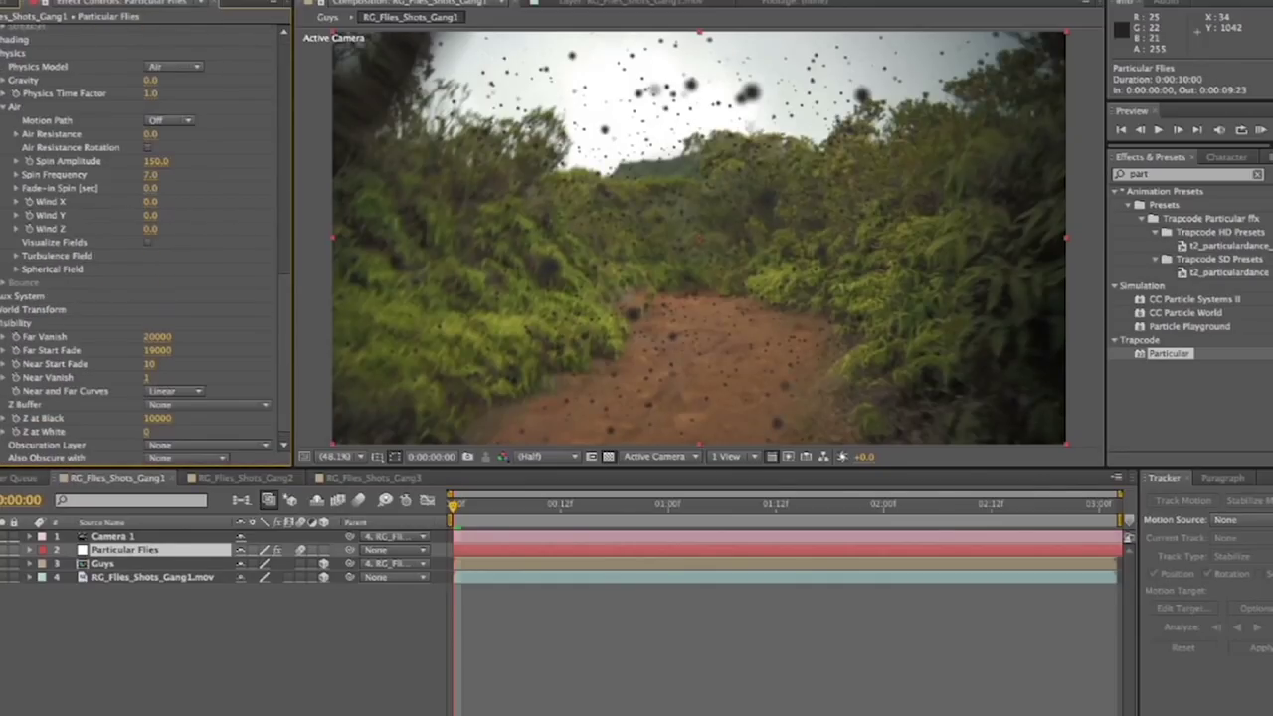
click(195, 445)
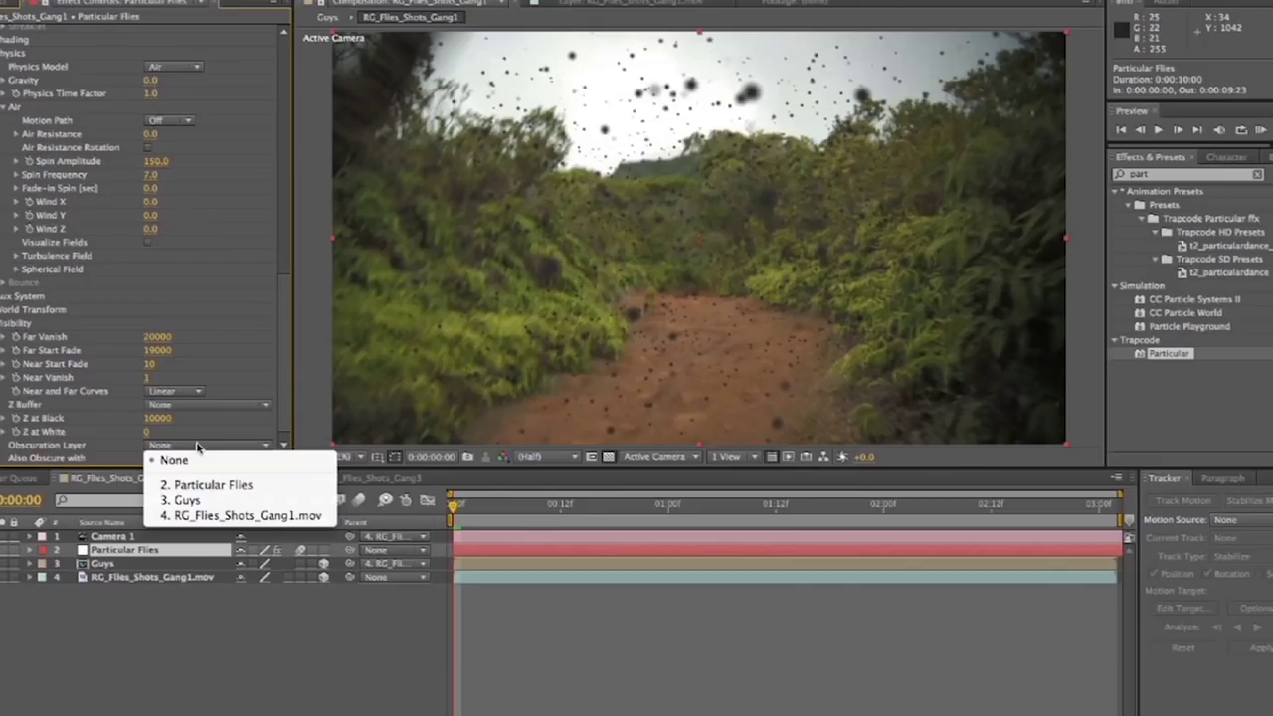
click(211, 502)
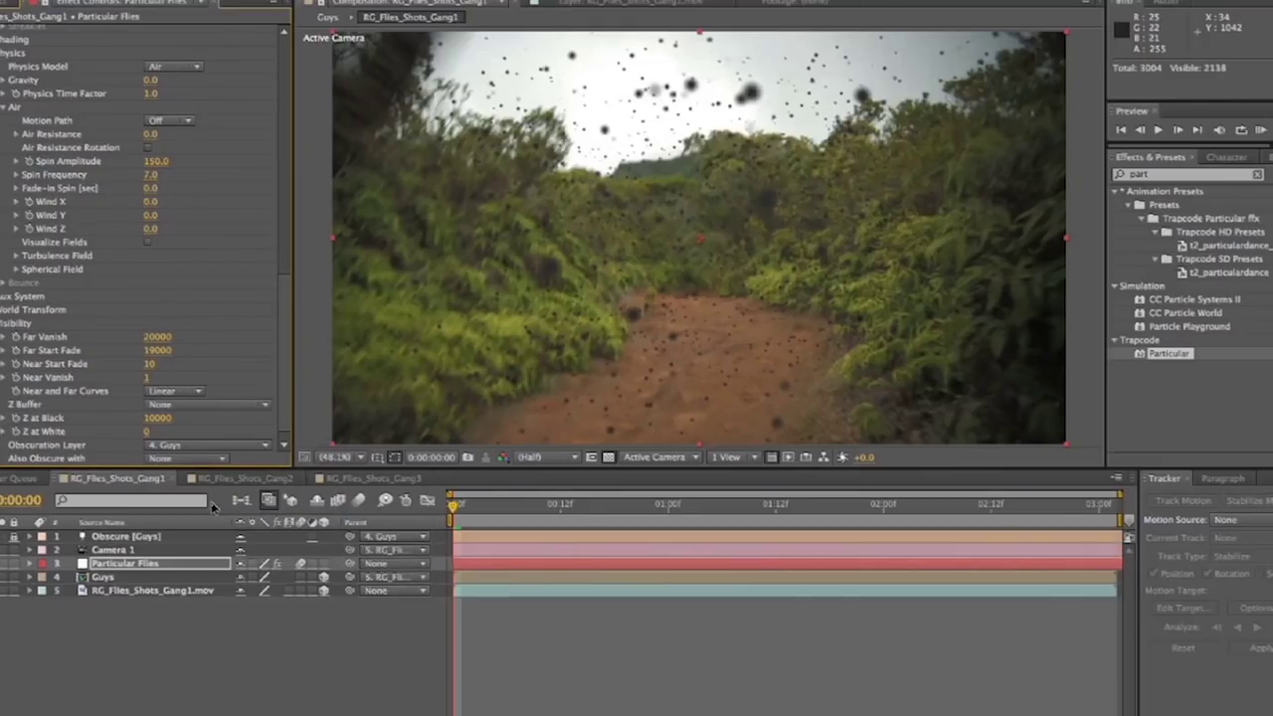
click(223, 680)
About 20 frames in, toggle Obscuration Layer to None and back to Guys, then play the shot.
drag(519, 513, 624, 512)
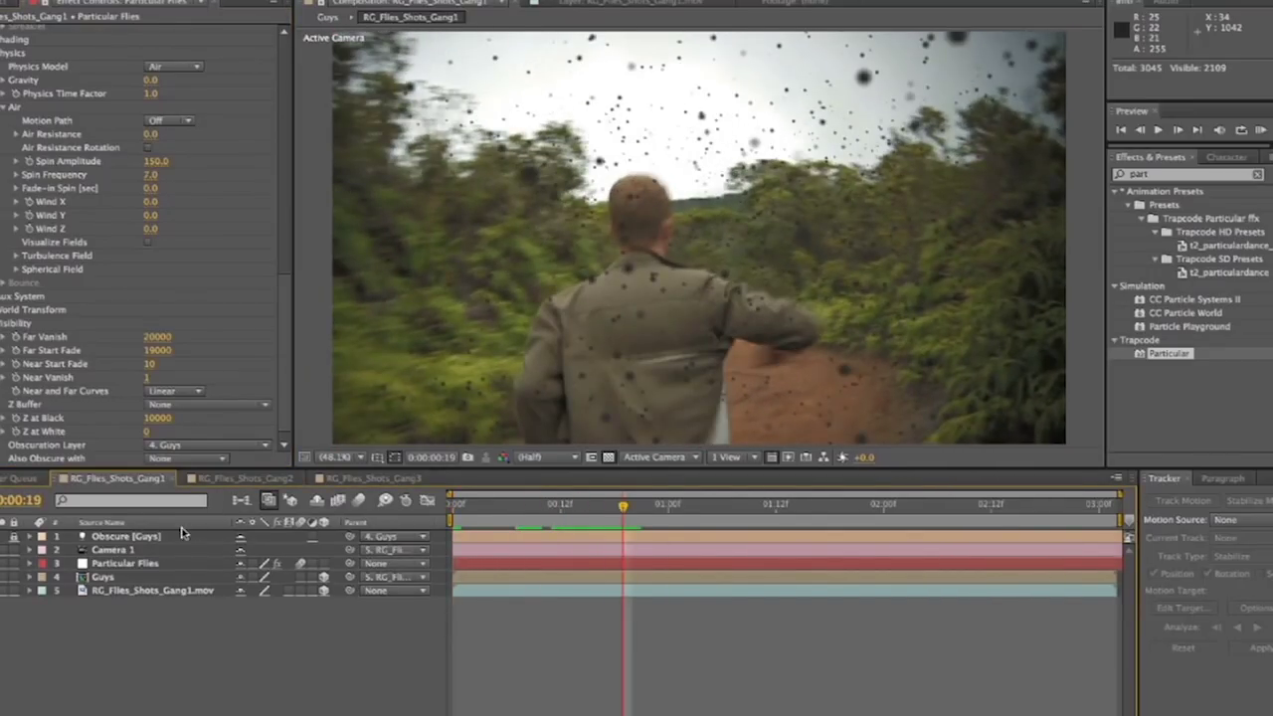
click(212, 447)
click(199, 456)
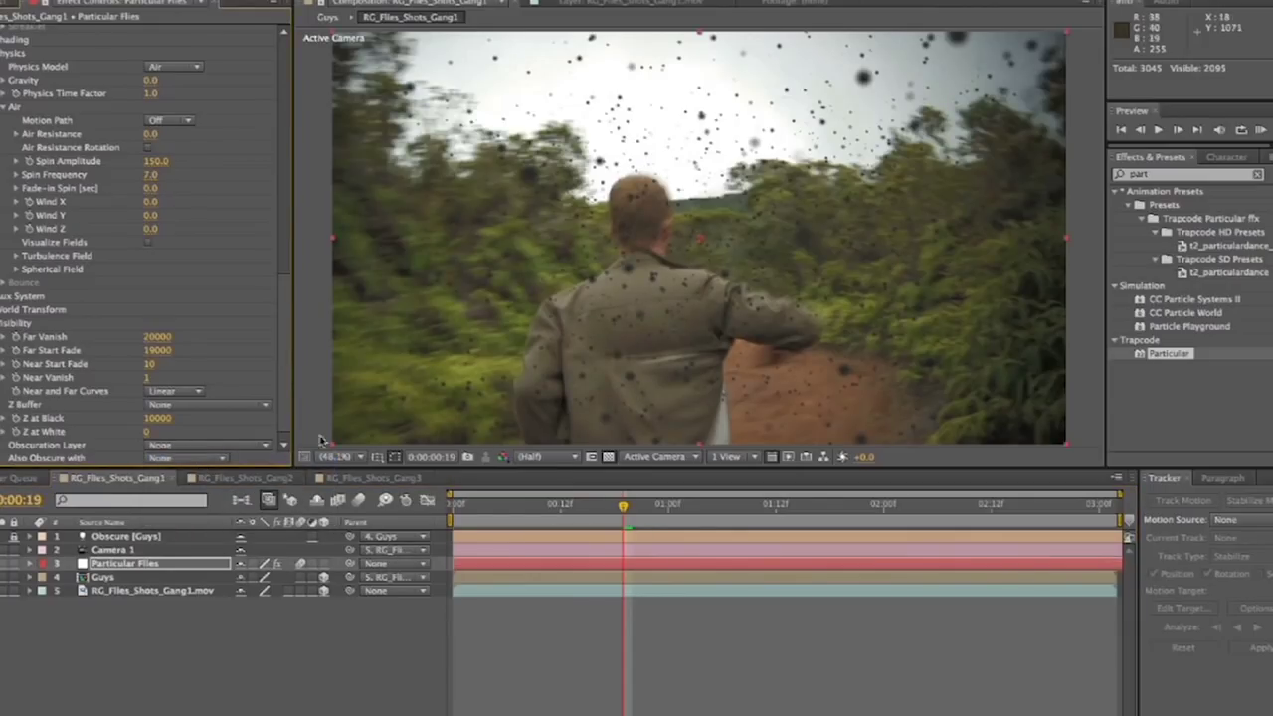
click(221, 445)
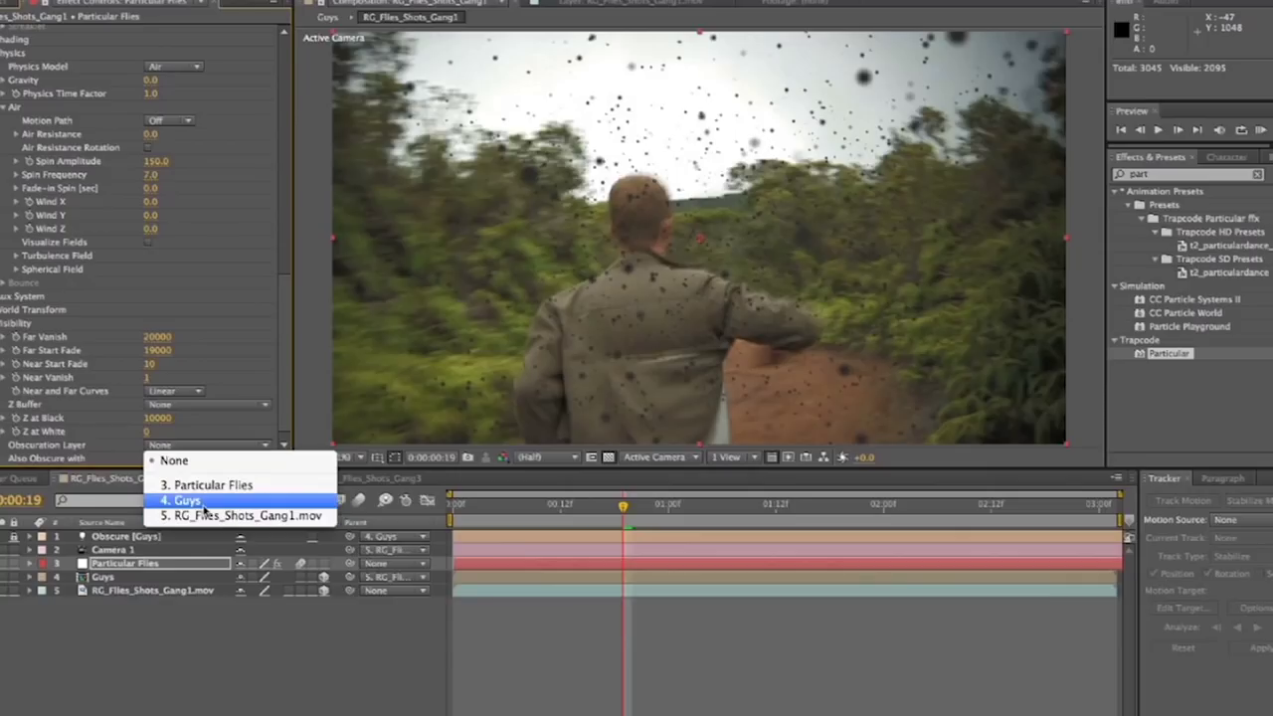
click(204, 505)
key(space)
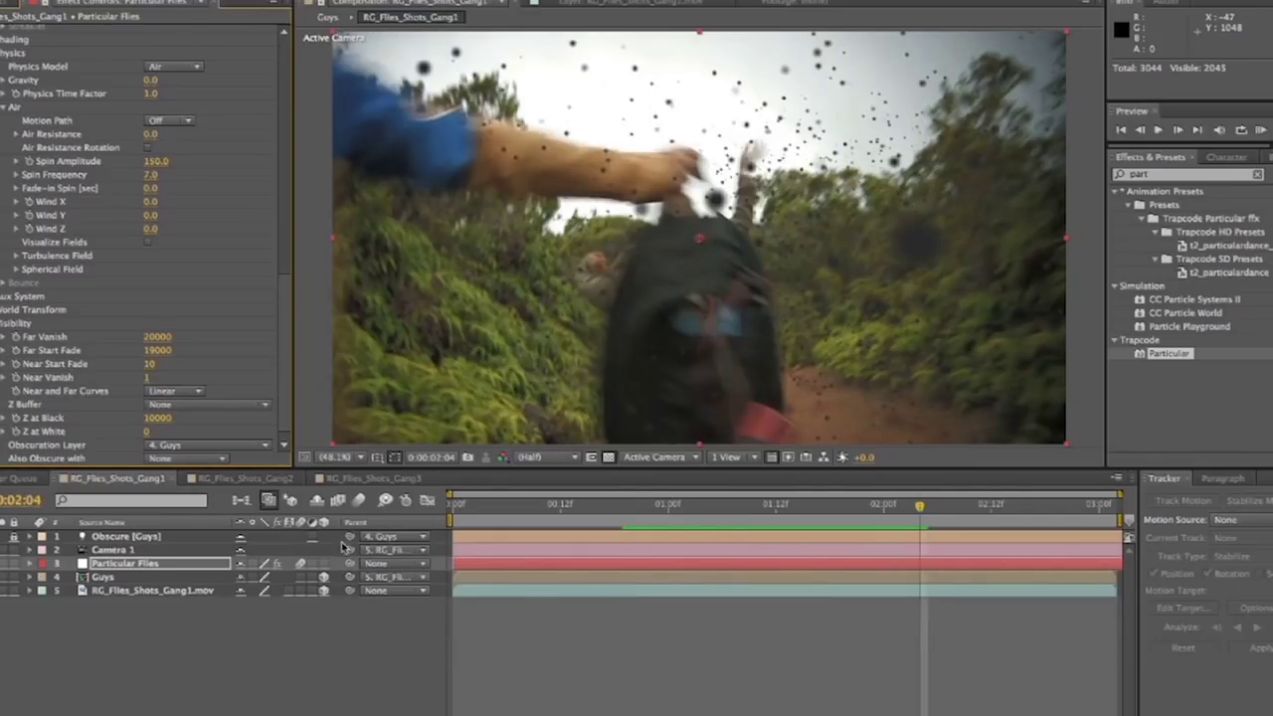
key(space)
key(Home)
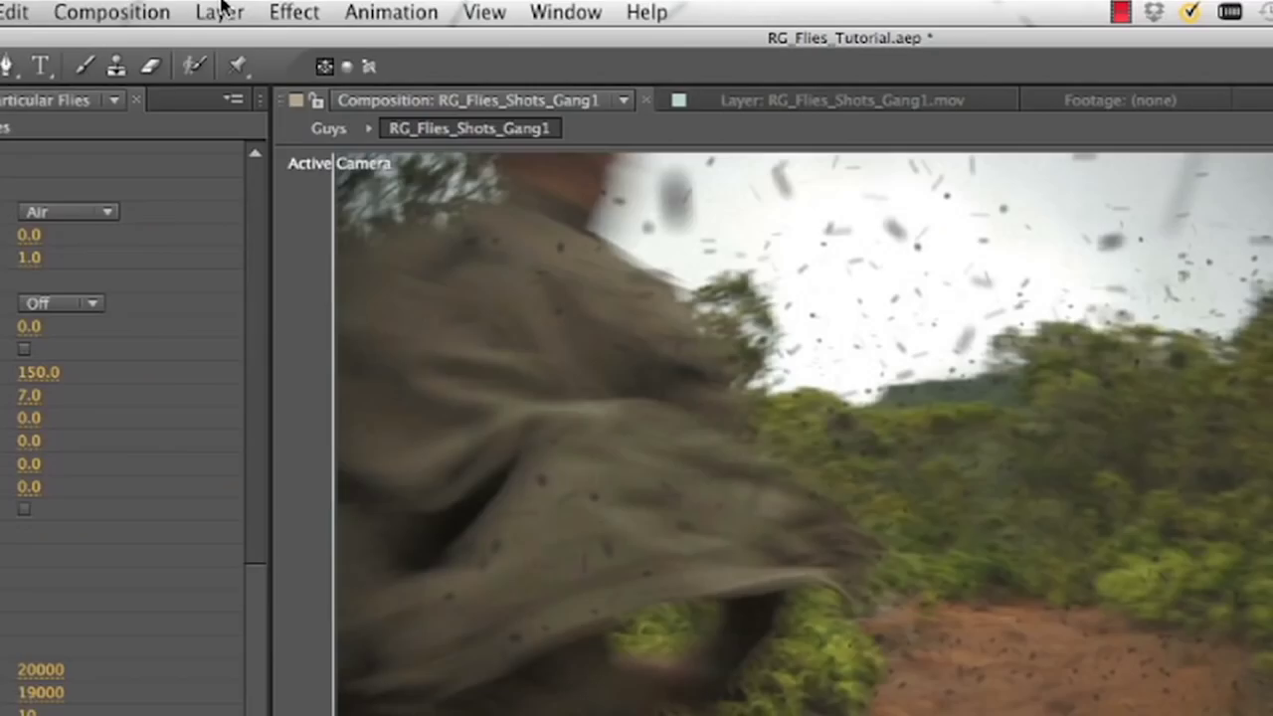
Create a white full-frame Flies - Lens solid below Camera 1 and bring up its Pre-compose options.
click(218, 12)
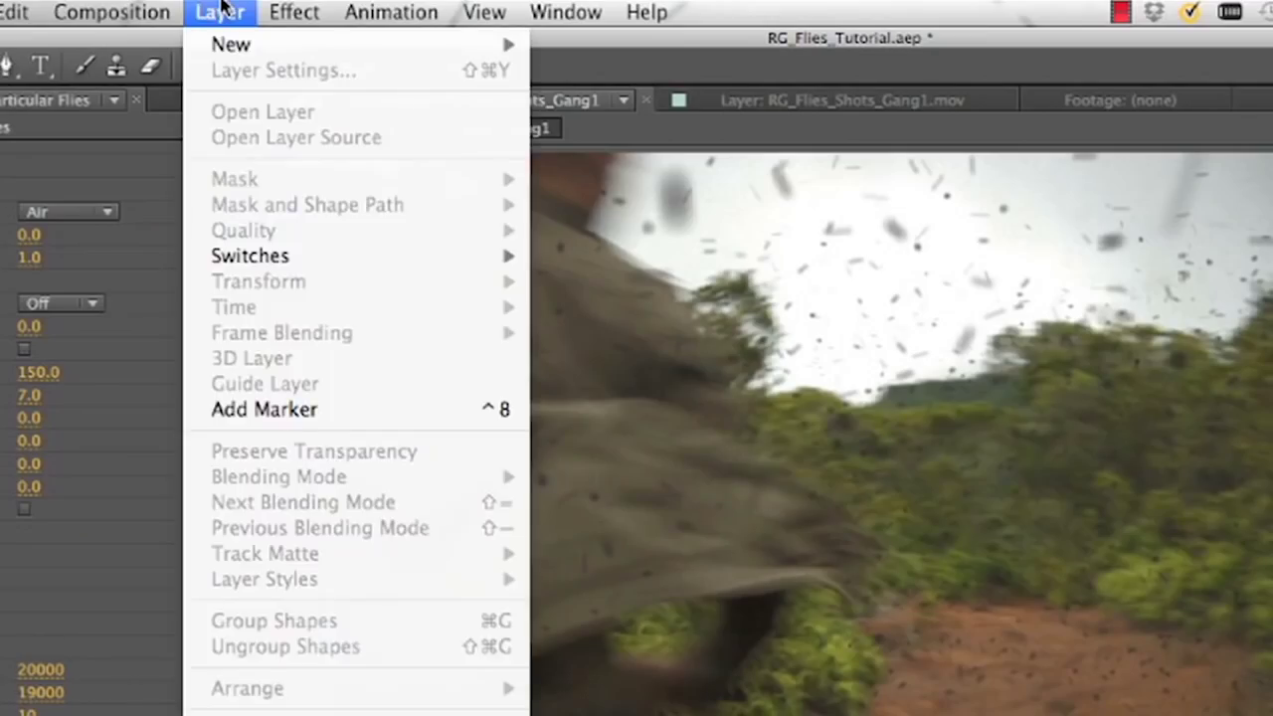
mouse_move(265, 45)
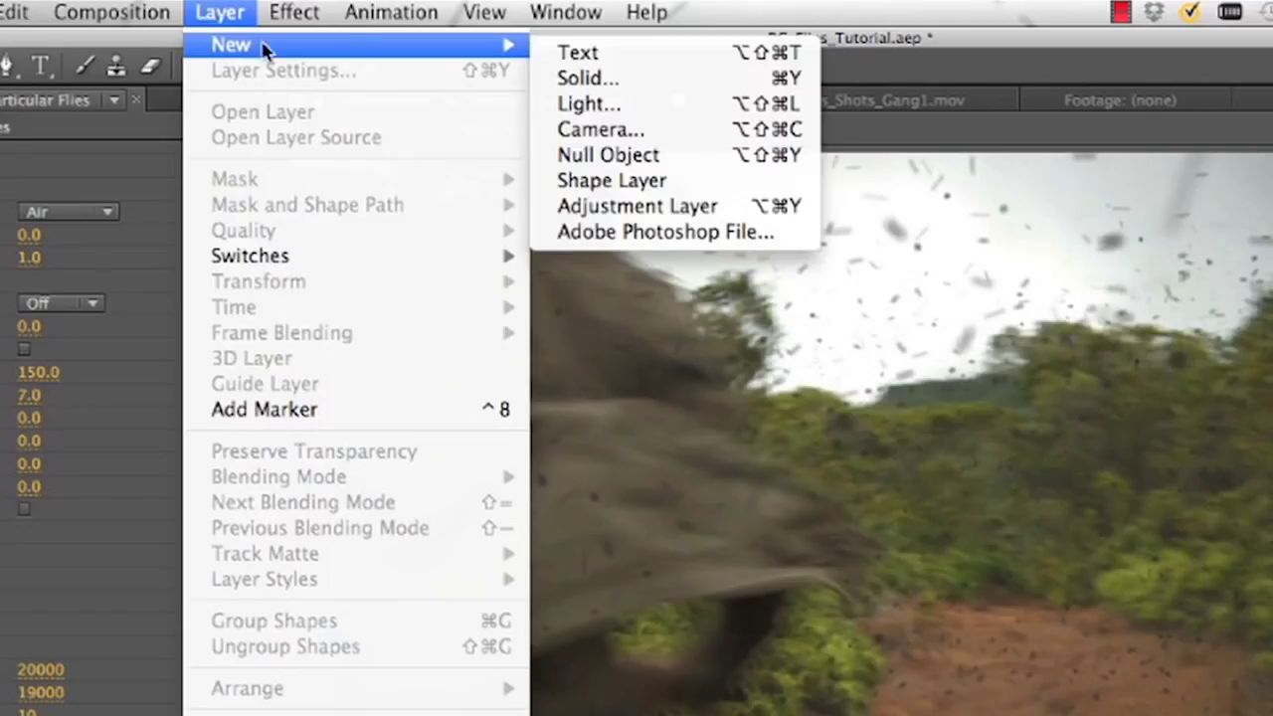
click(582, 78)
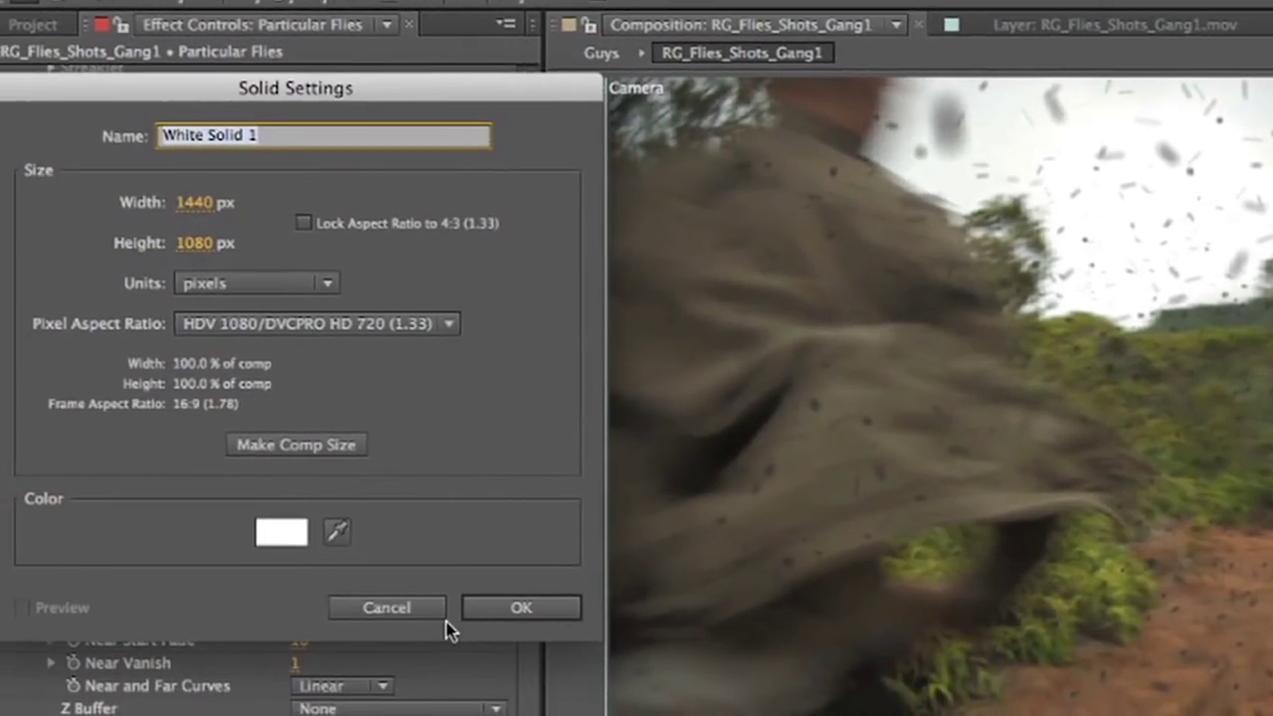
text(Flies - Lens)
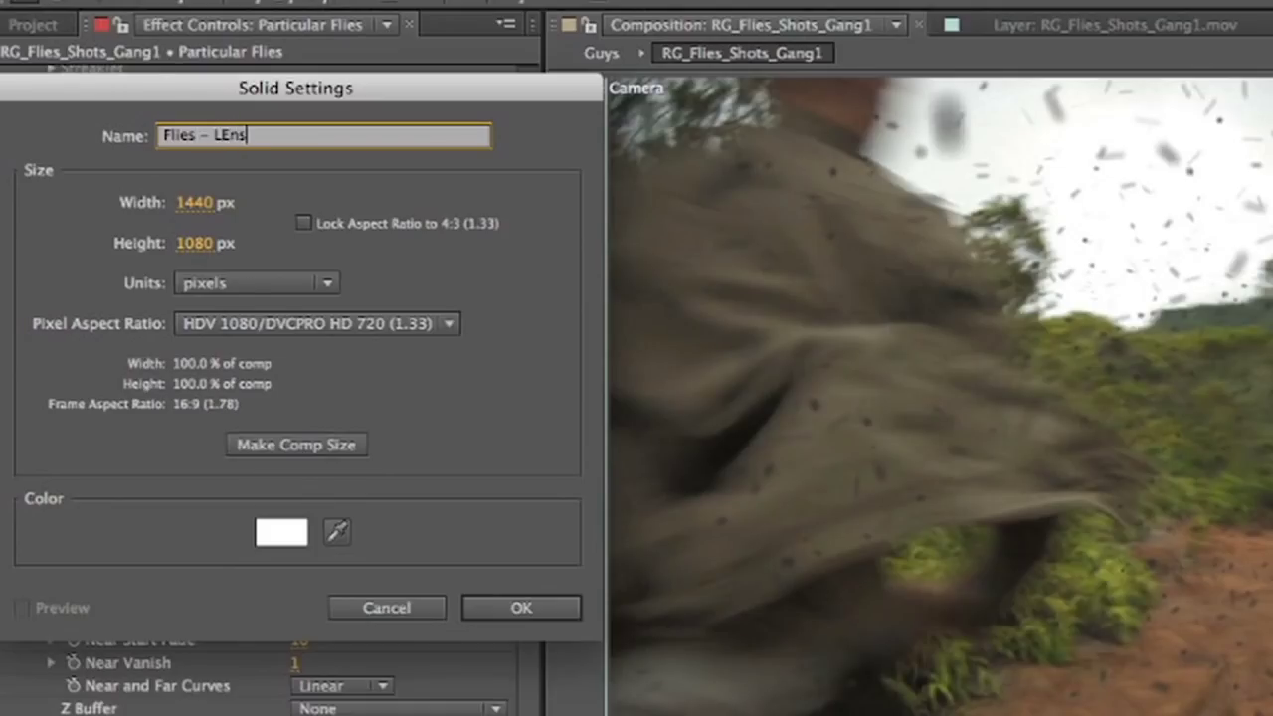
key(Return)
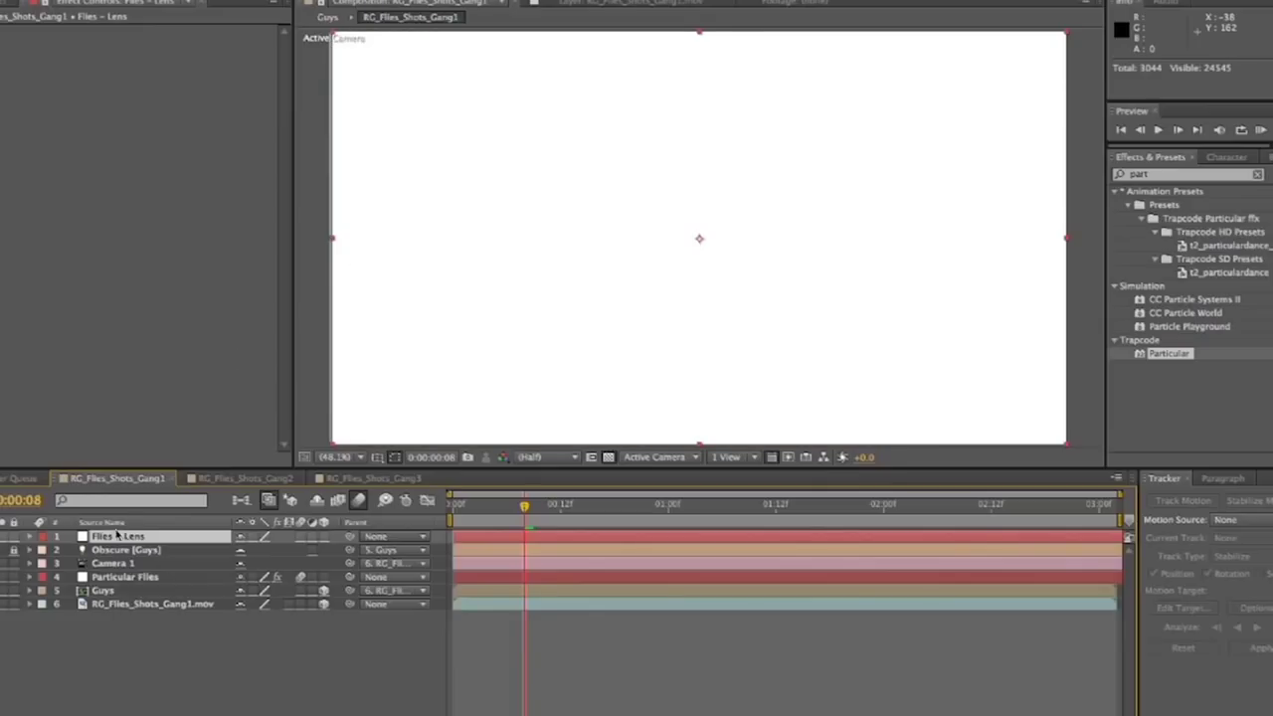
drag(117, 537, 127, 578)
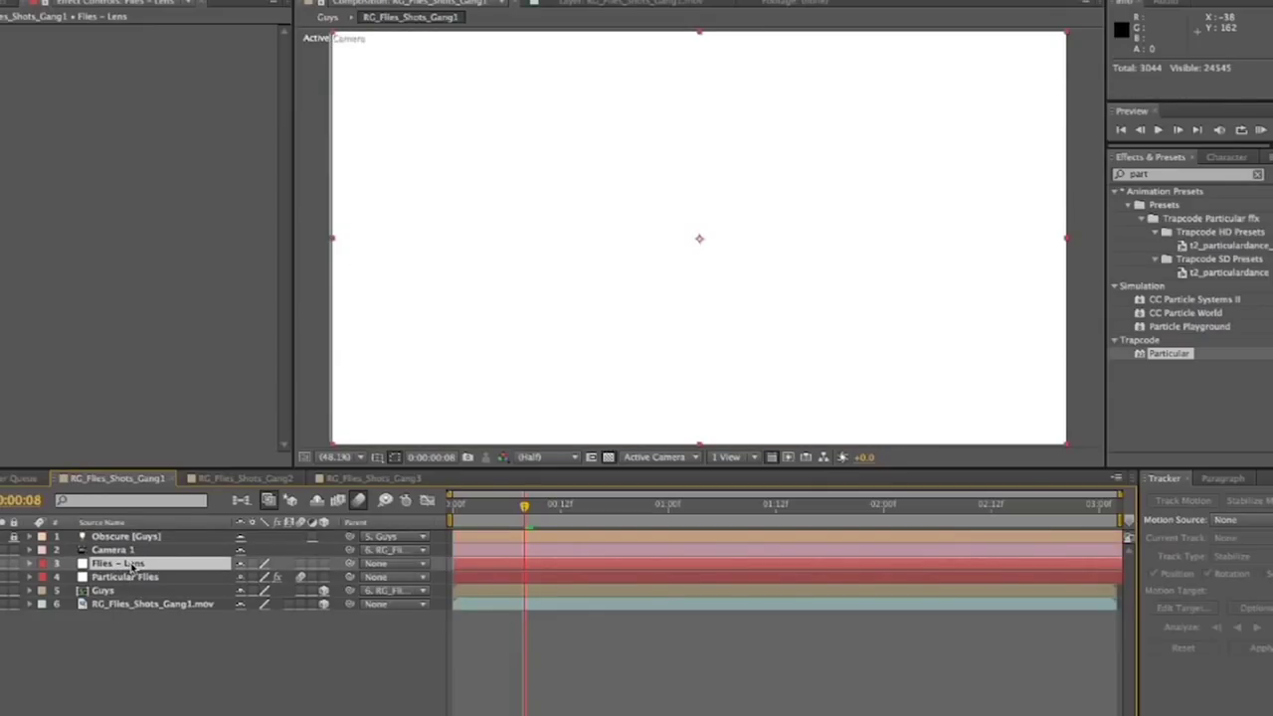
key(ctrl+shift+c)
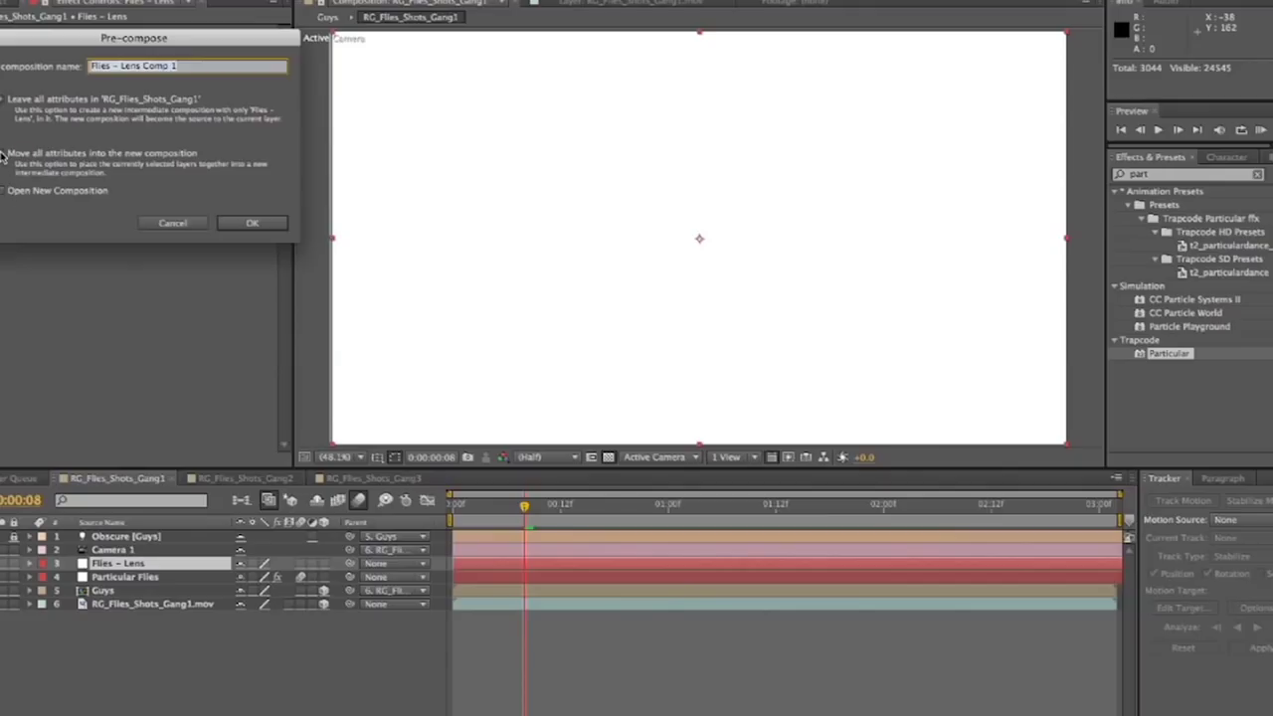
Nest Flies – Lens into Flies – Lens Comp 1, open that comp, and apply Particular to the Flies – Lens layer.
click(252, 223)
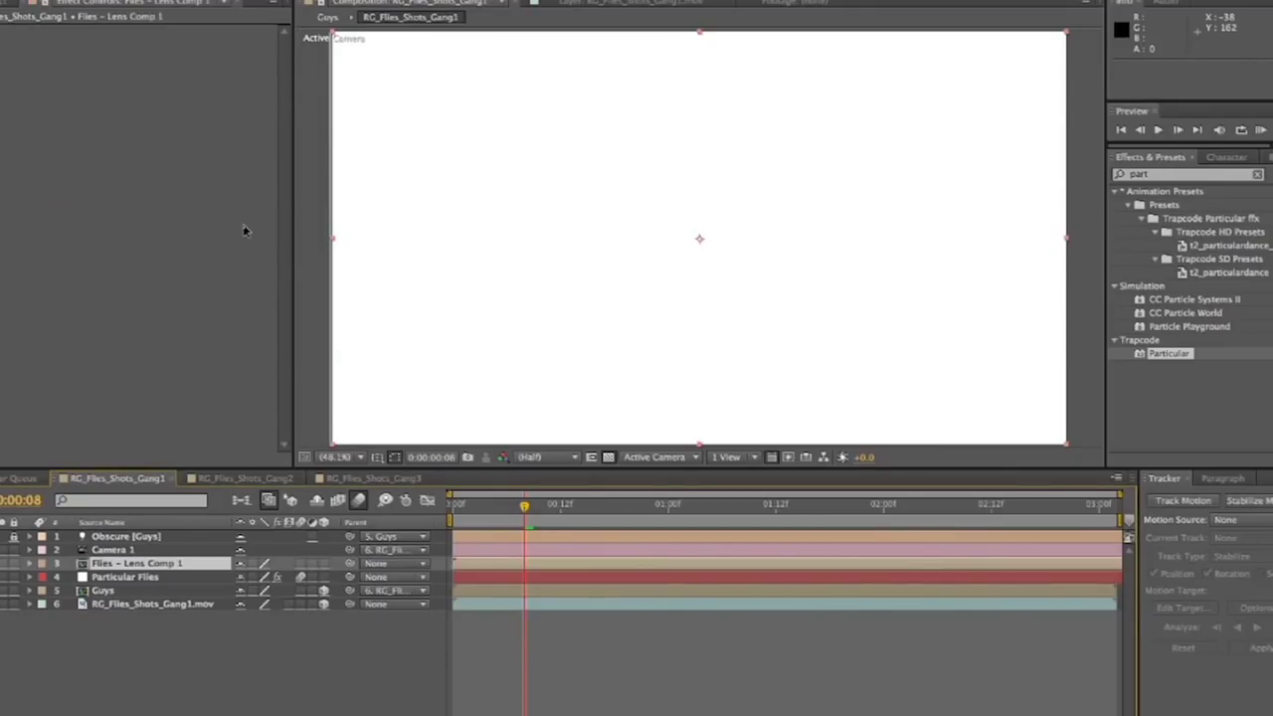
double_click(83, 565)
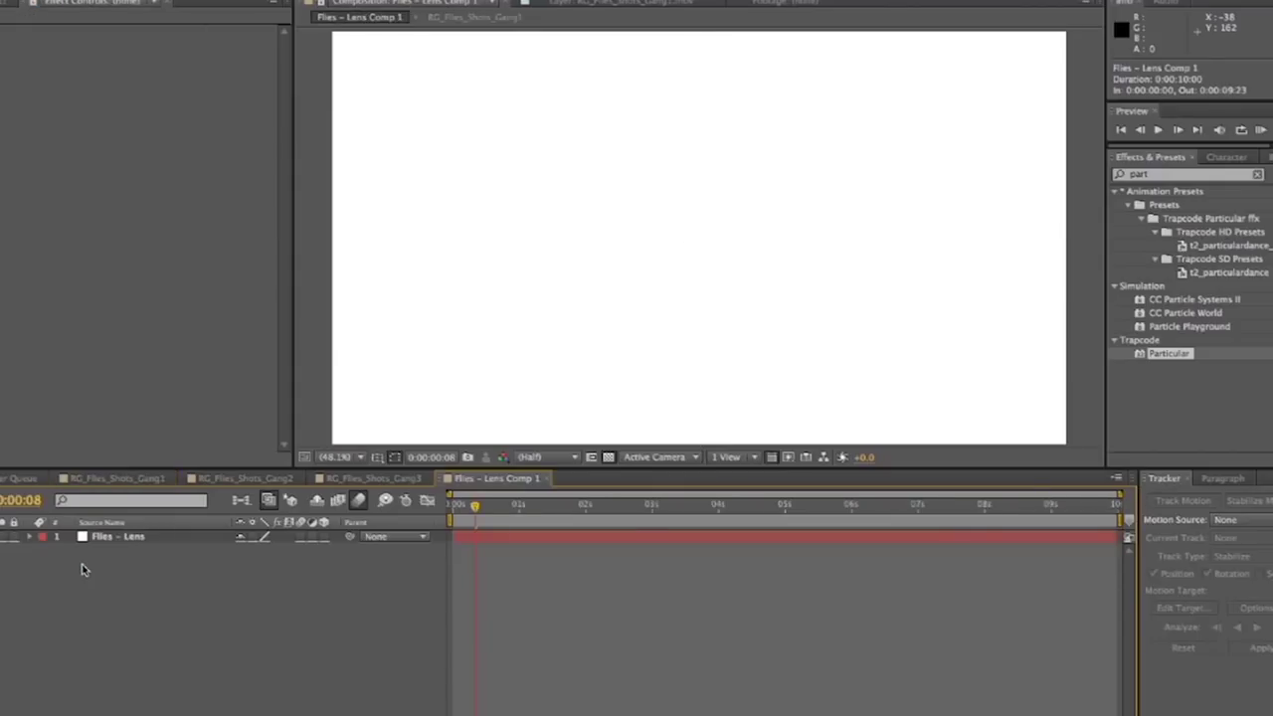
click(143, 538)
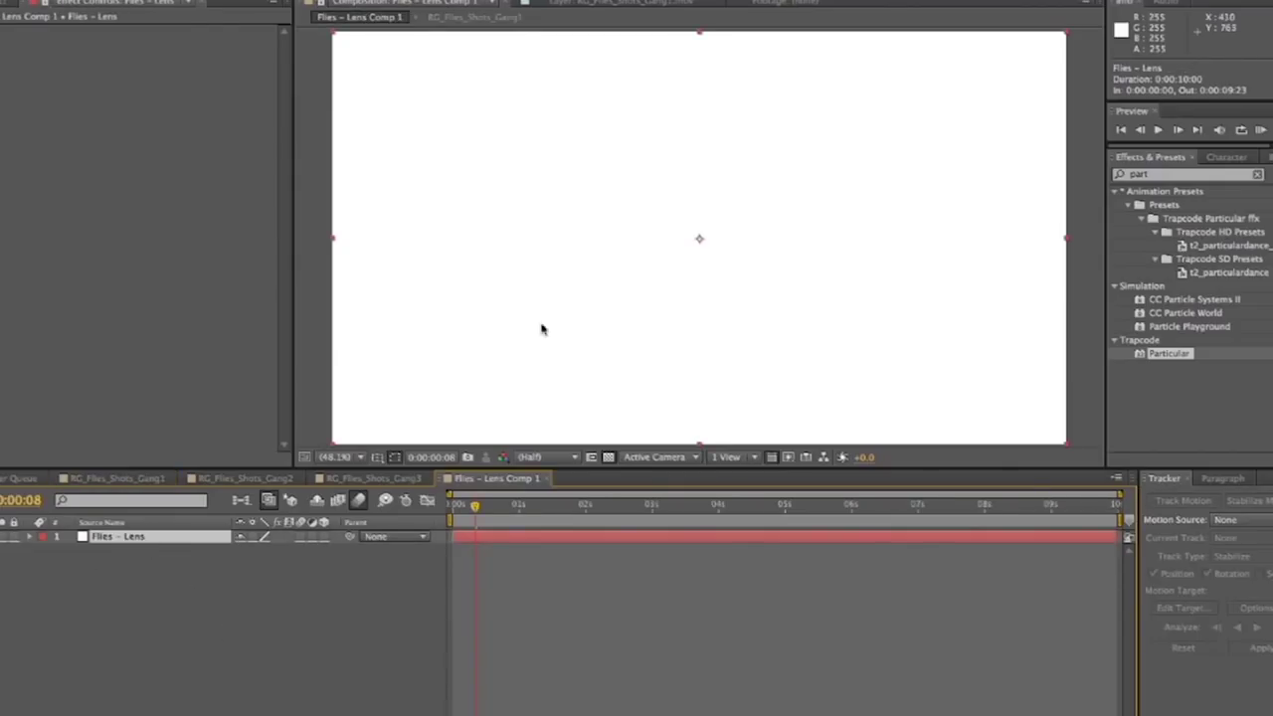
click(1137, 176)
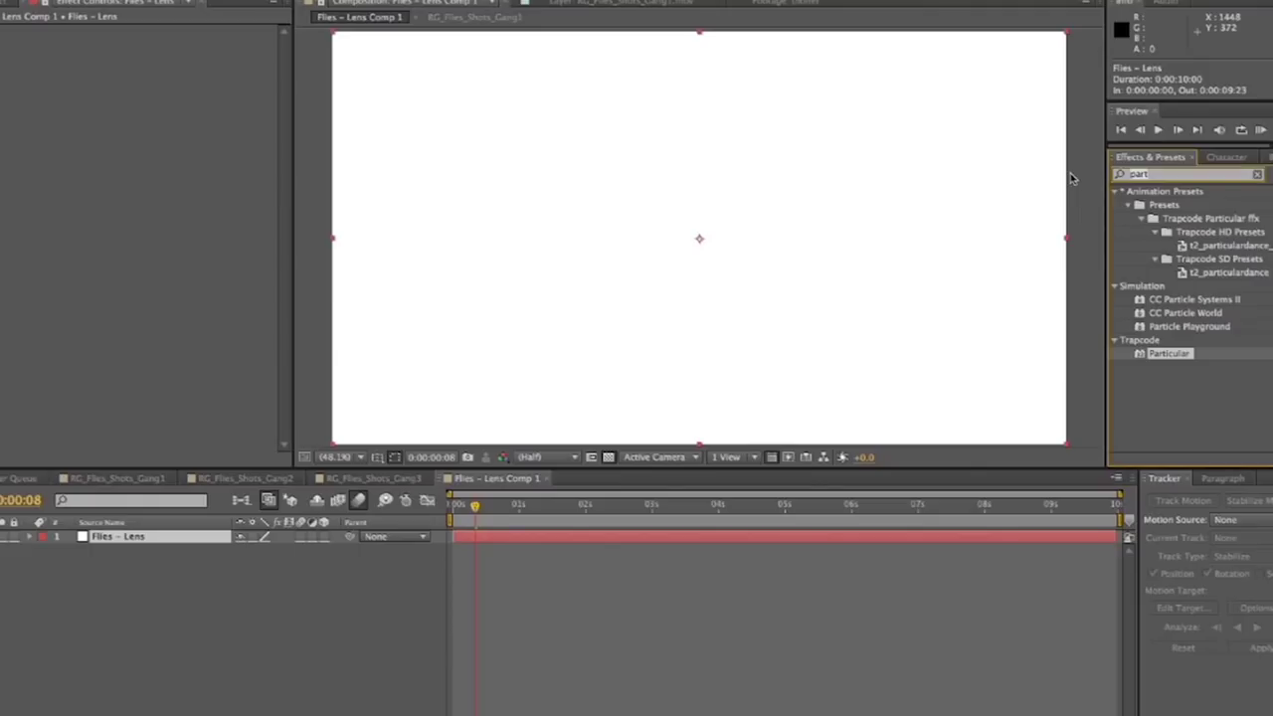
drag(1160, 358, 753, 329)
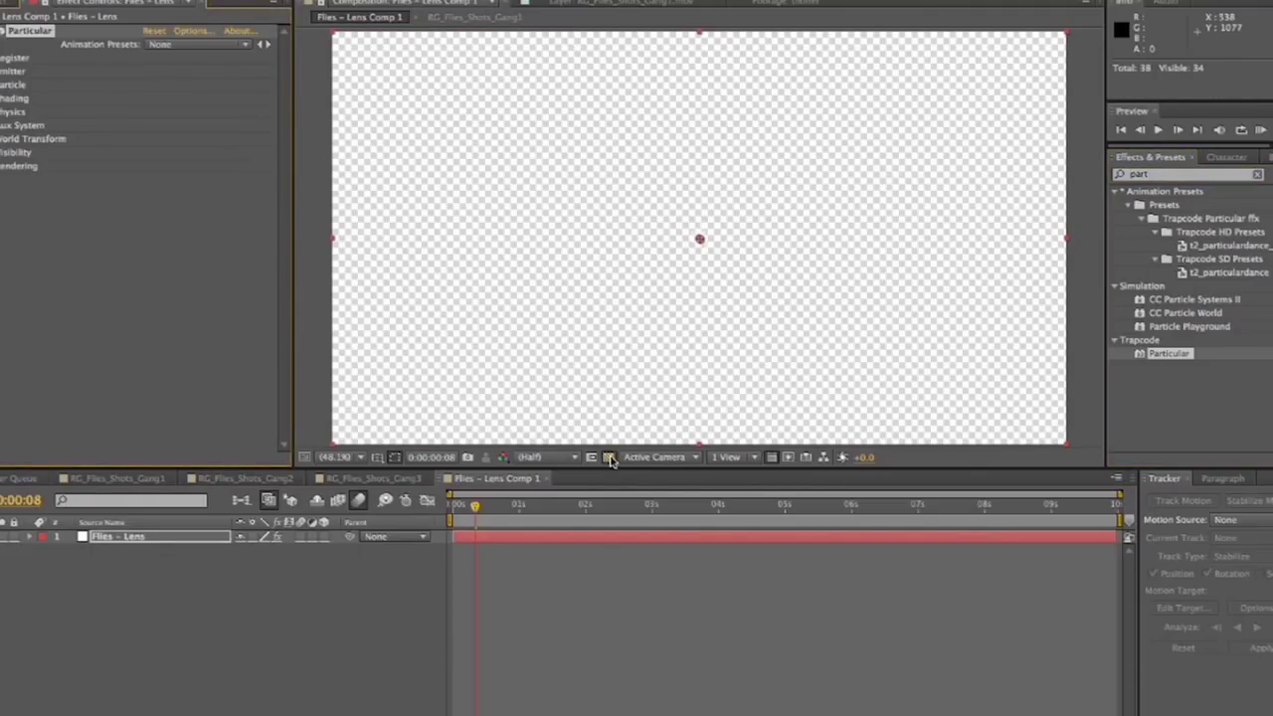
Apply the t2_swarmflies_hd animation preset to Particular and scrub to check the swarm.
drag(608, 507, 637, 508)
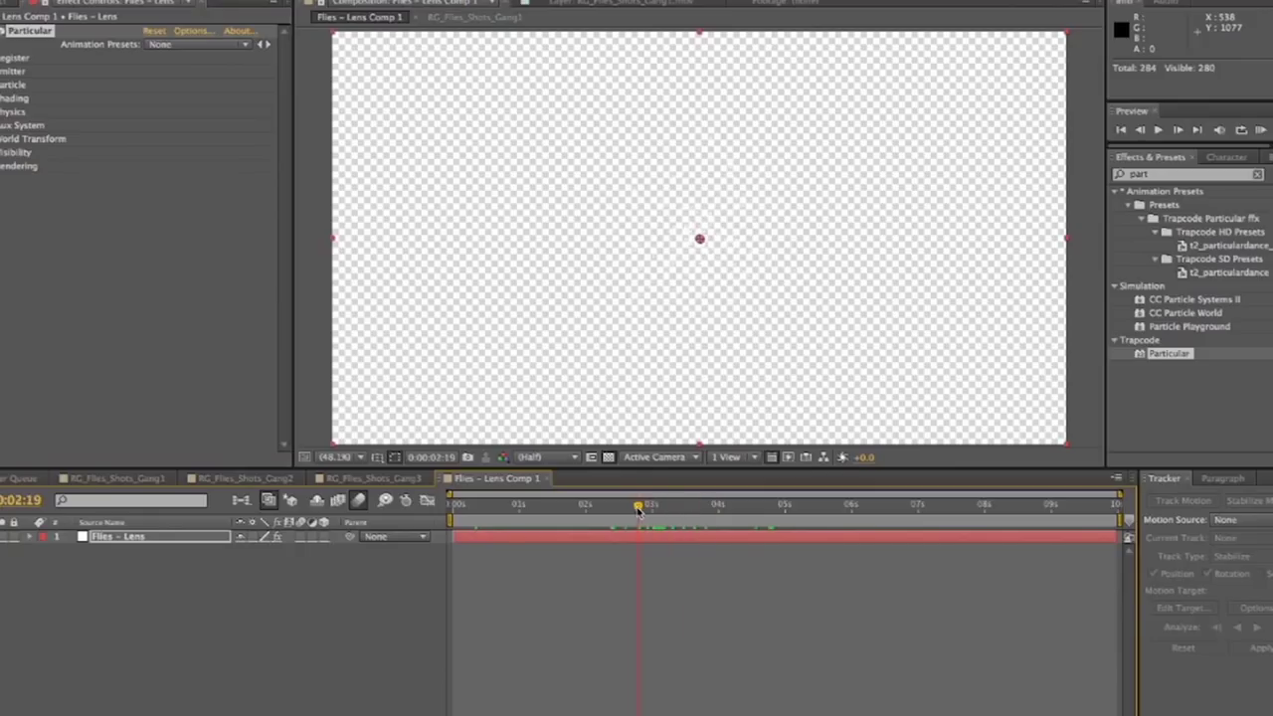
click(164, 45)
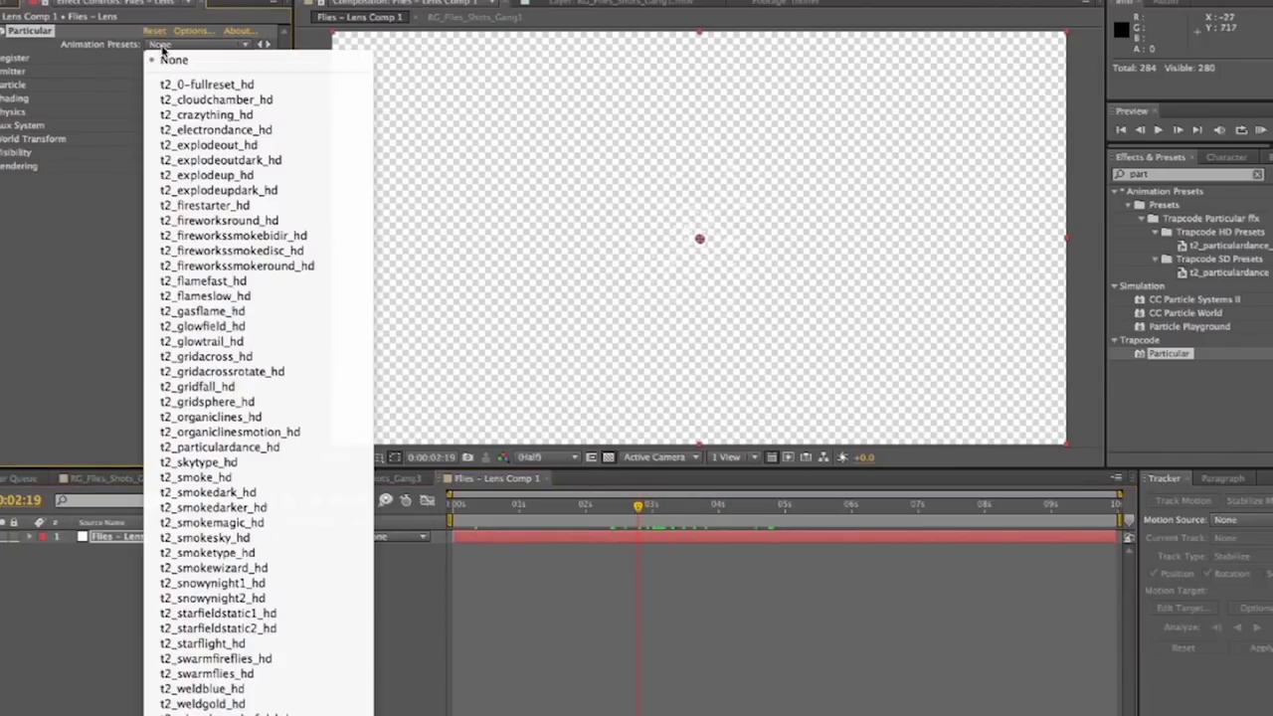
click(255, 674)
mouse_move(645, 525)
mouse_down()
mouse_move(631, 523)
mouse_move(730, 522)
mouse_move(620, 521)
mouse_up()
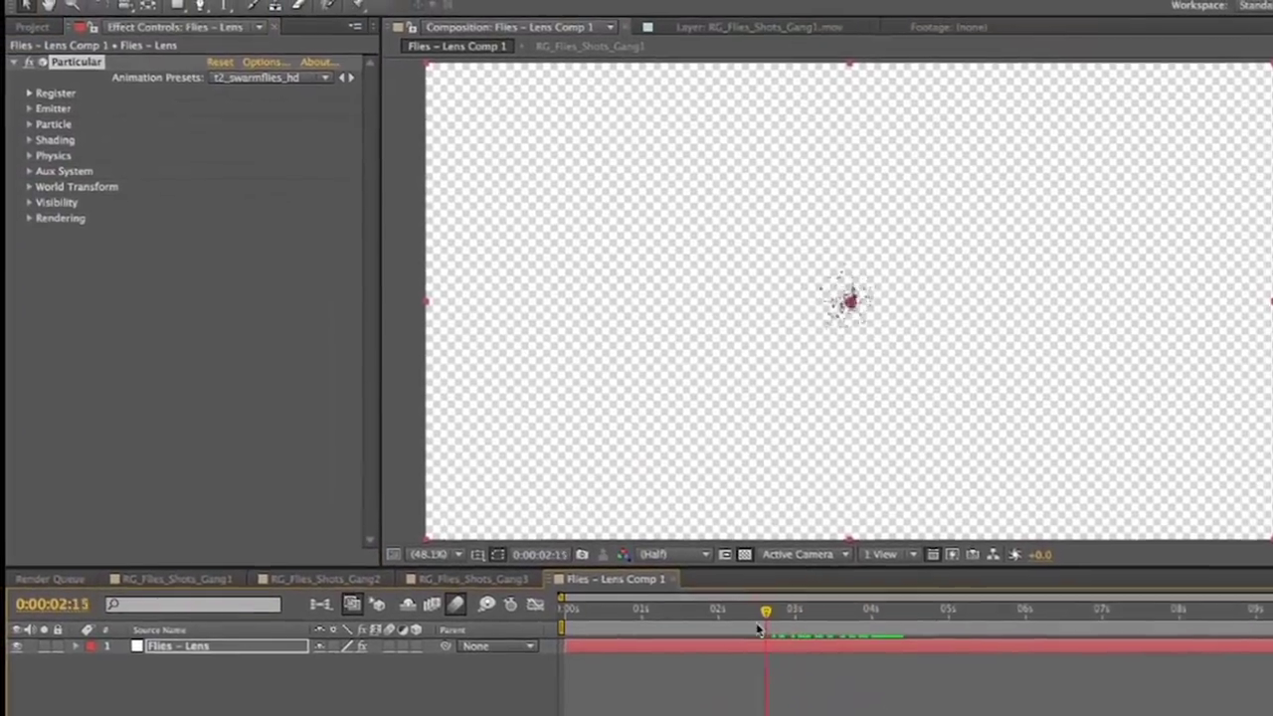
drag(759, 628, 751, 628)
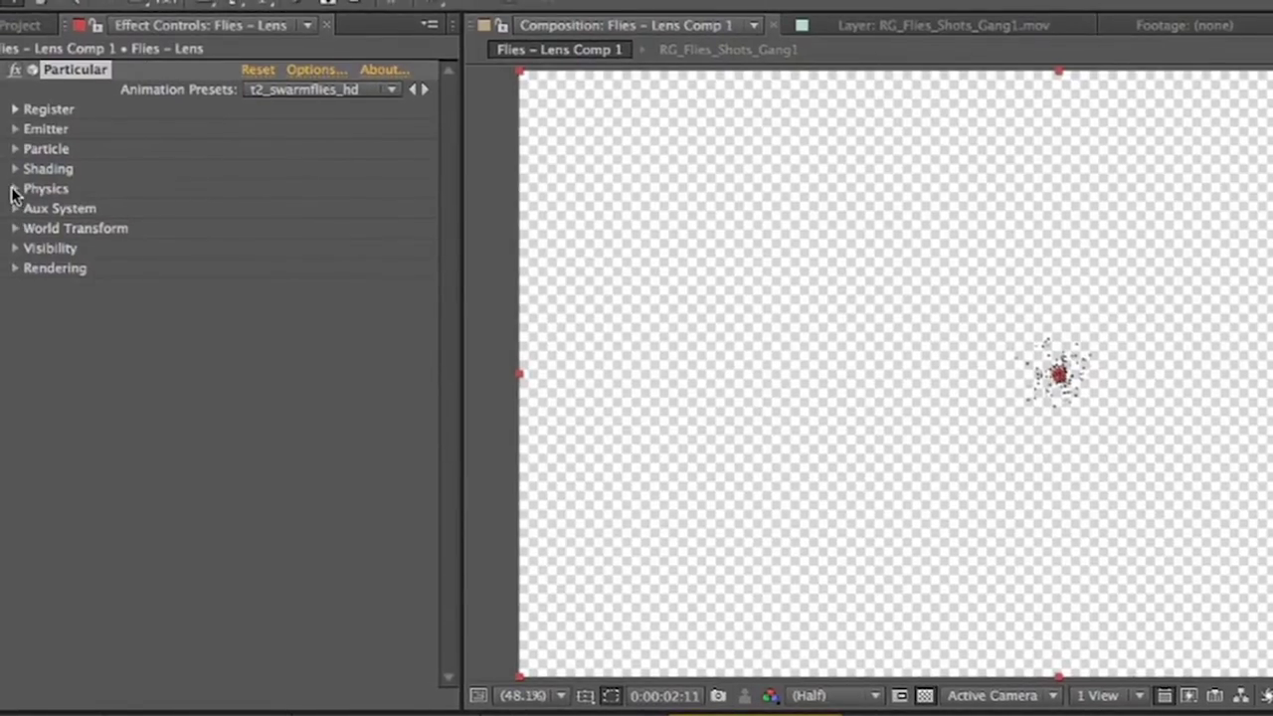
Set Particular's Physics Model to Bounce with Gravity 100.
click(14, 189)
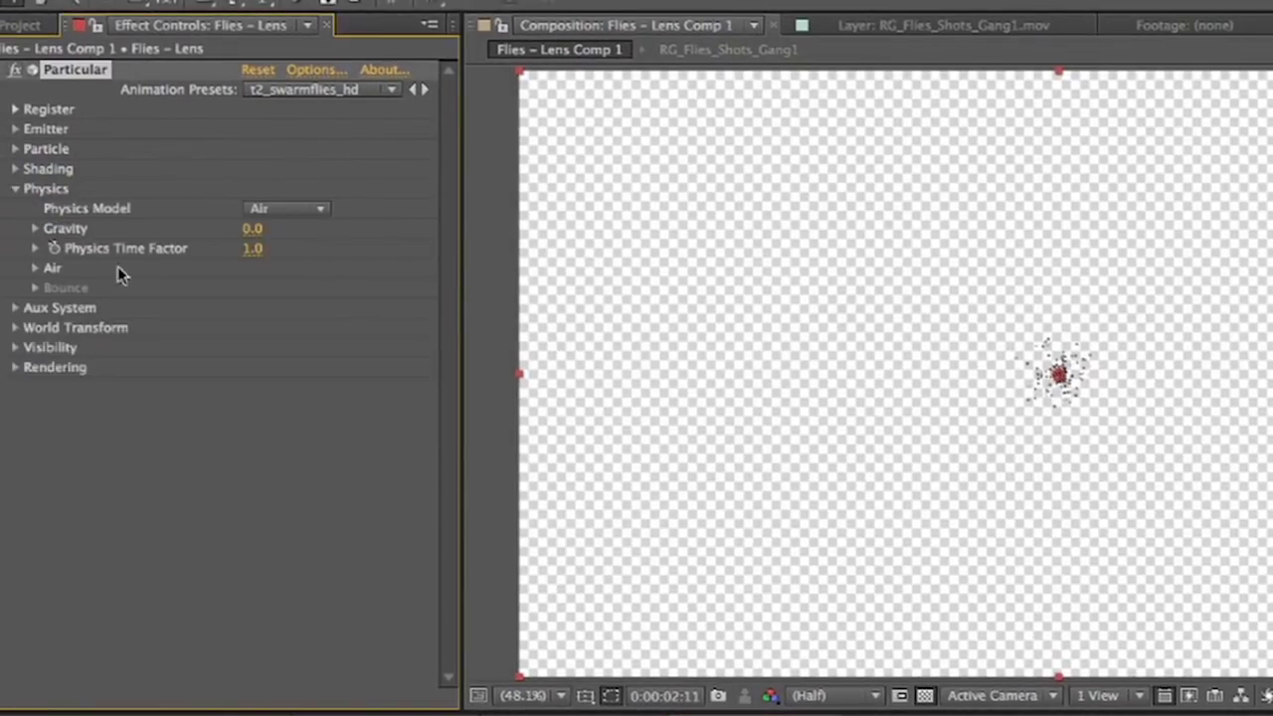
click(33, 269)
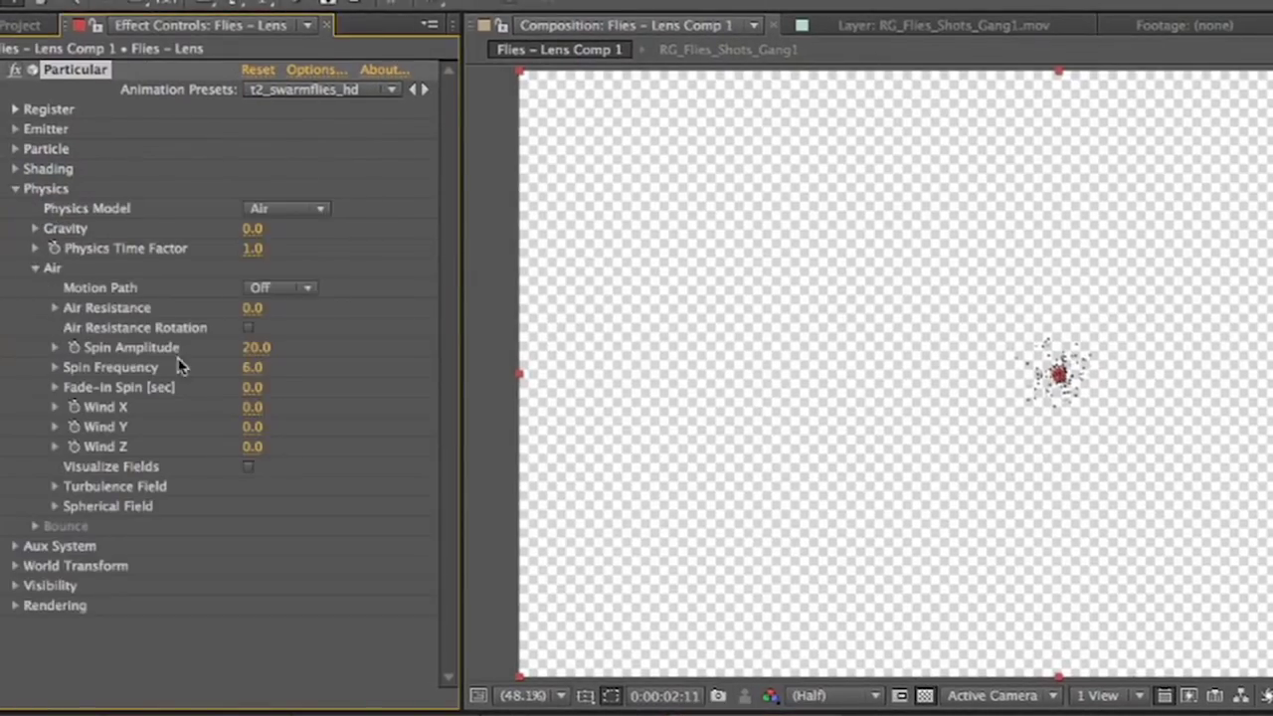
click(33, 269)
click(304, 209)
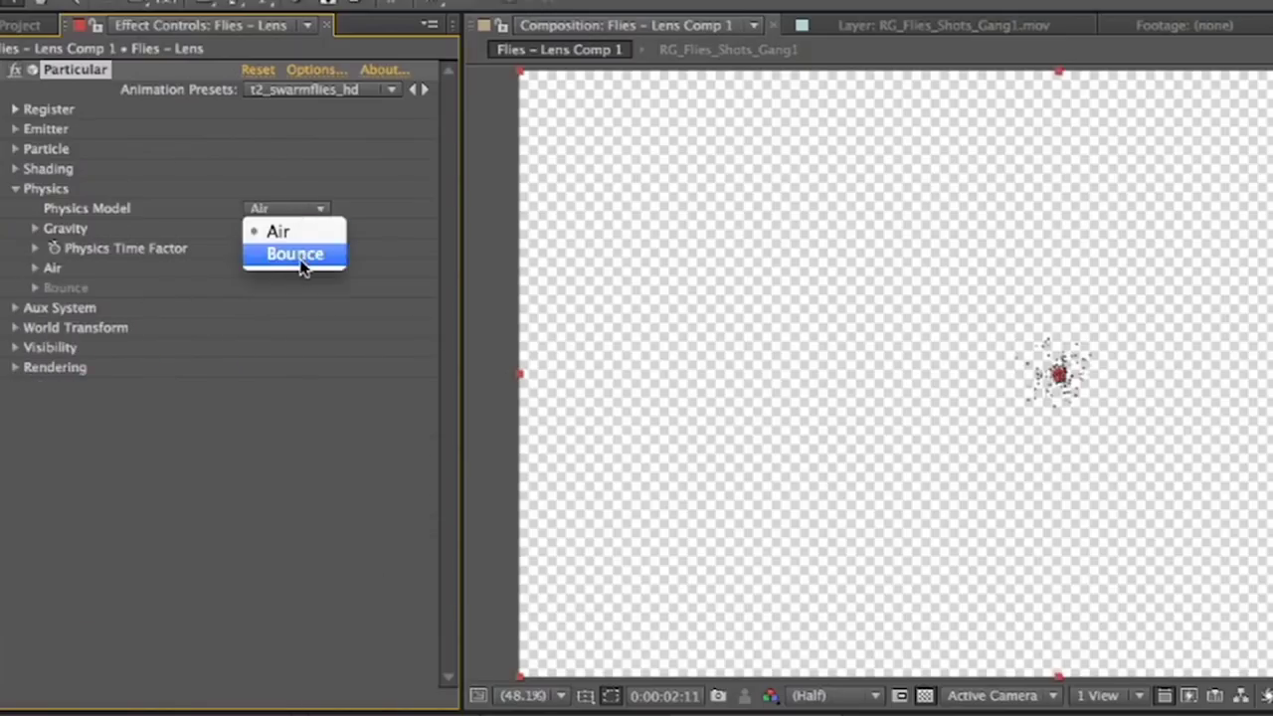
click(303, 263)
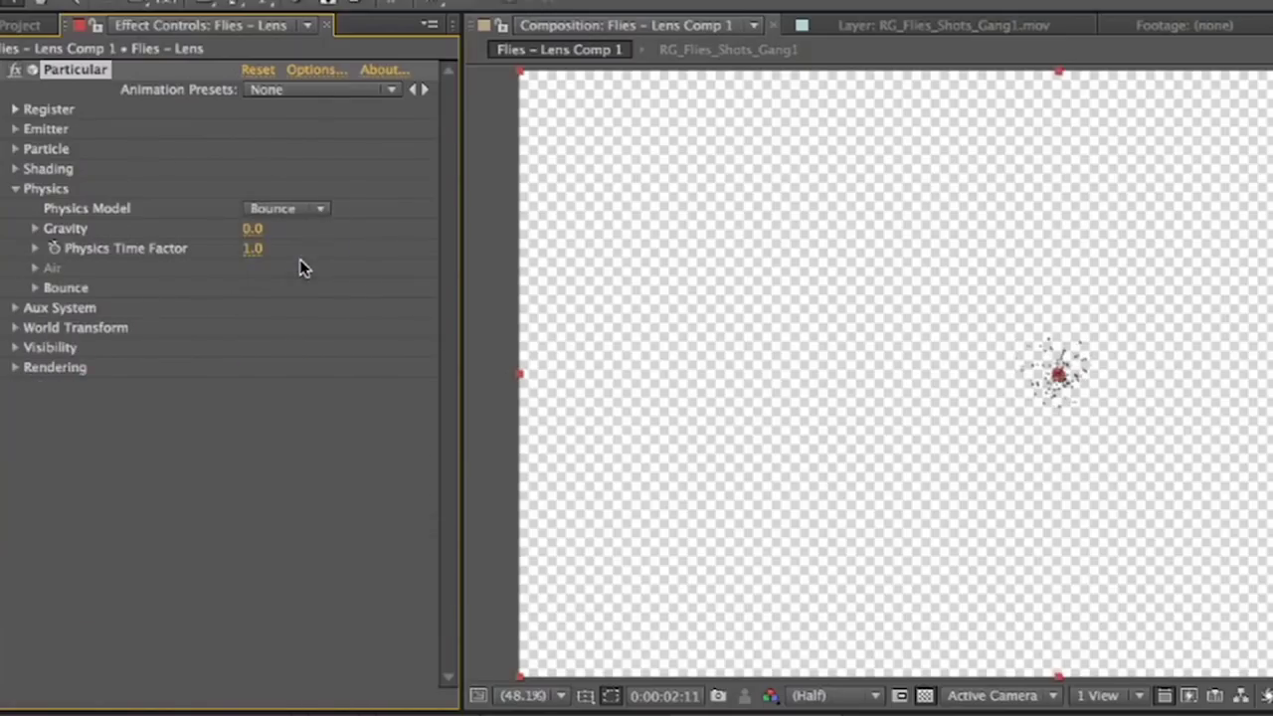
click(253, 230)
text(100)
key(Return)
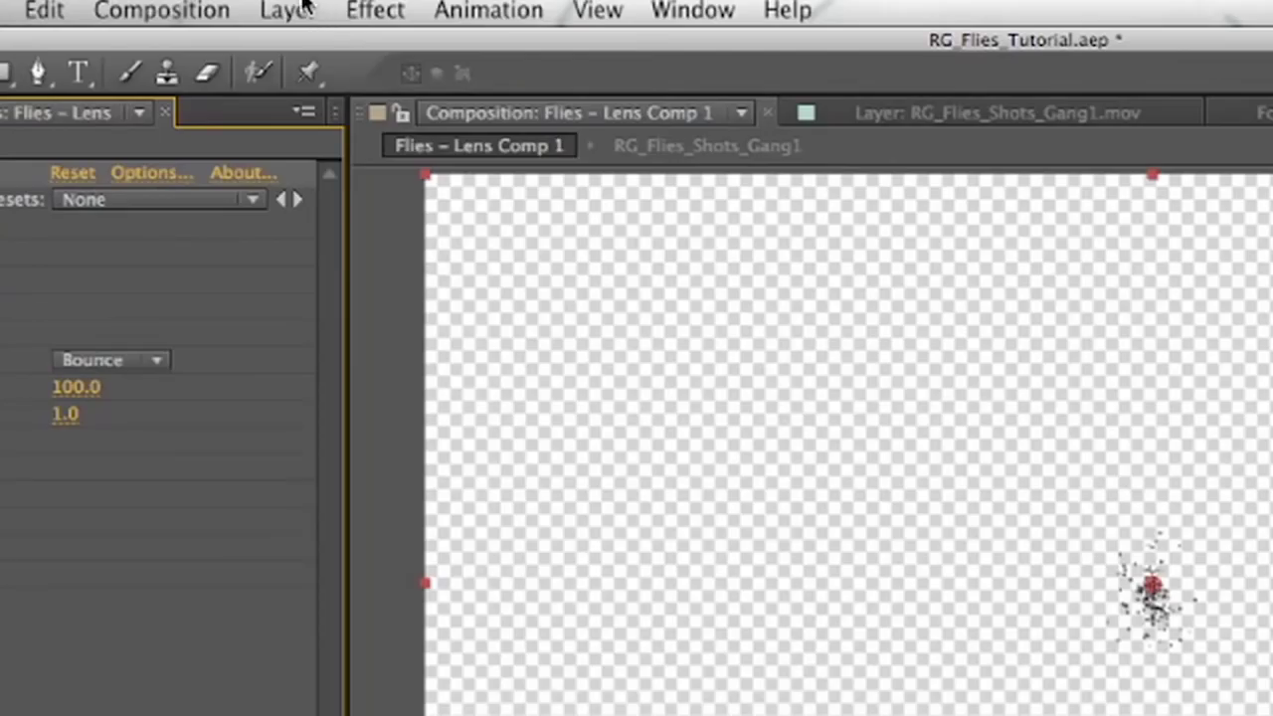
Create a solid named Floor, place it beneath Flies – Lens, and make it 3D.
click(288, 10)
mouse_move(304, 50)
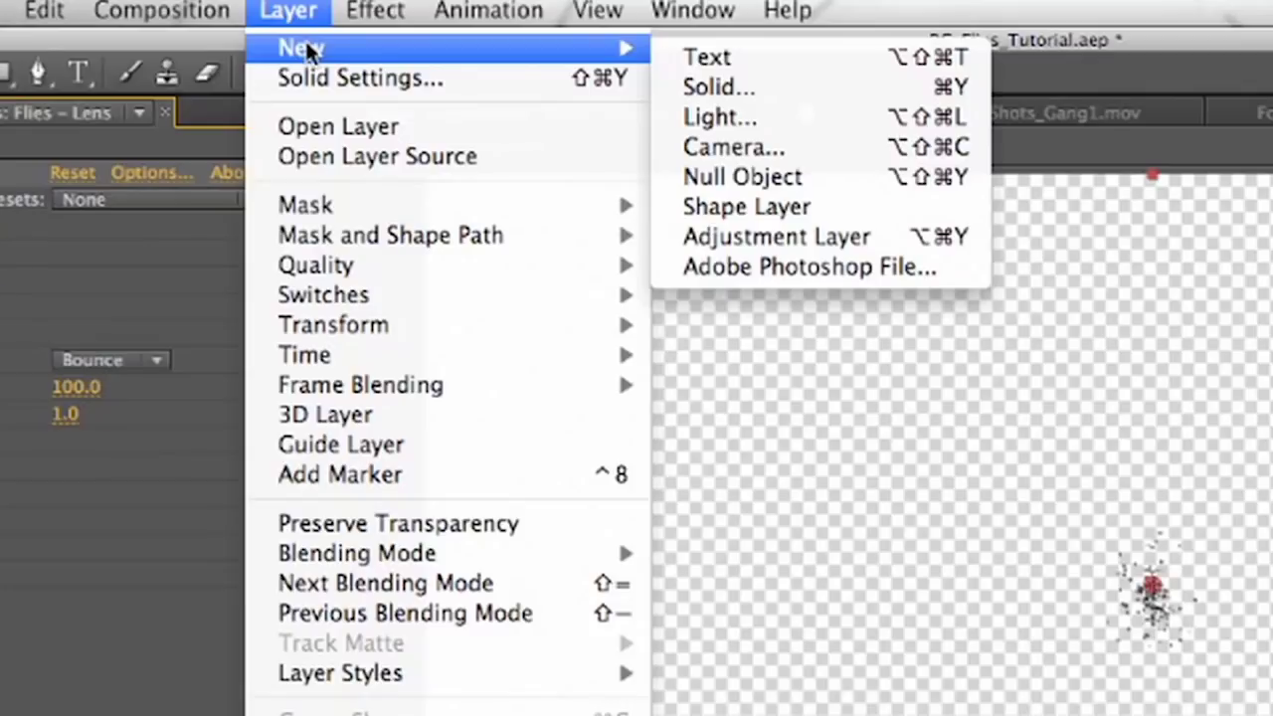
click(711, 86)
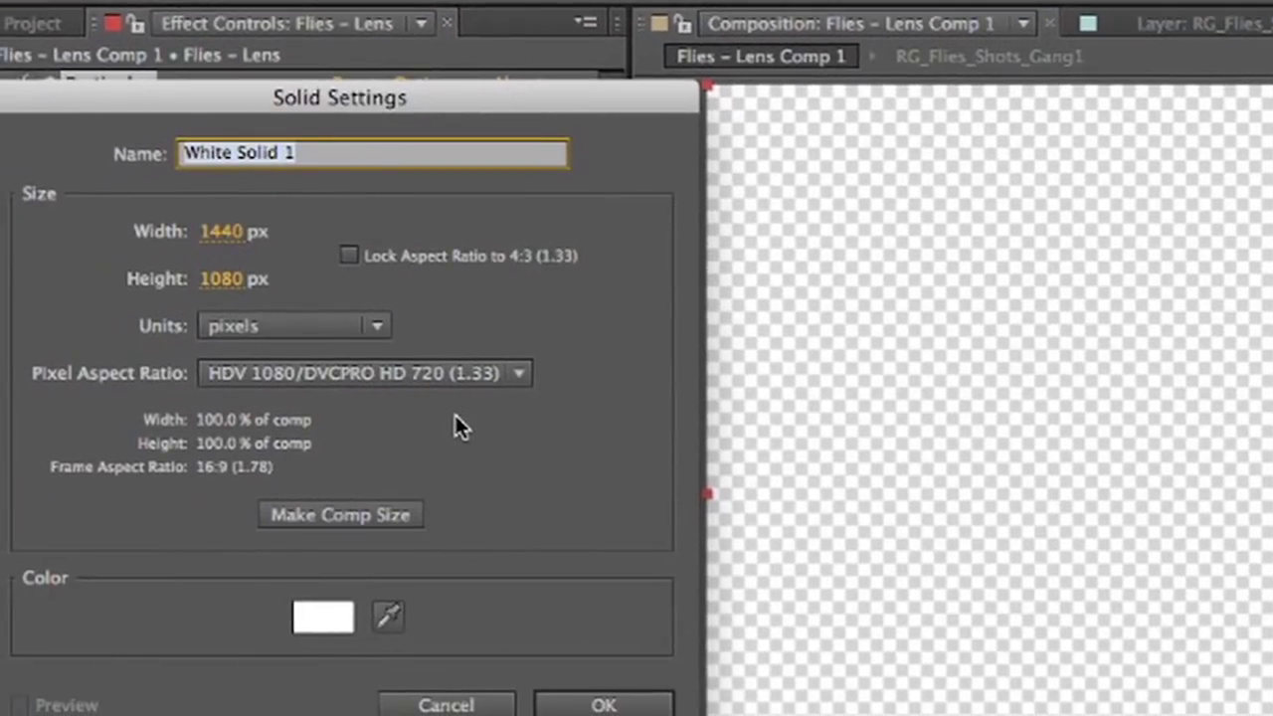
text(Floor)
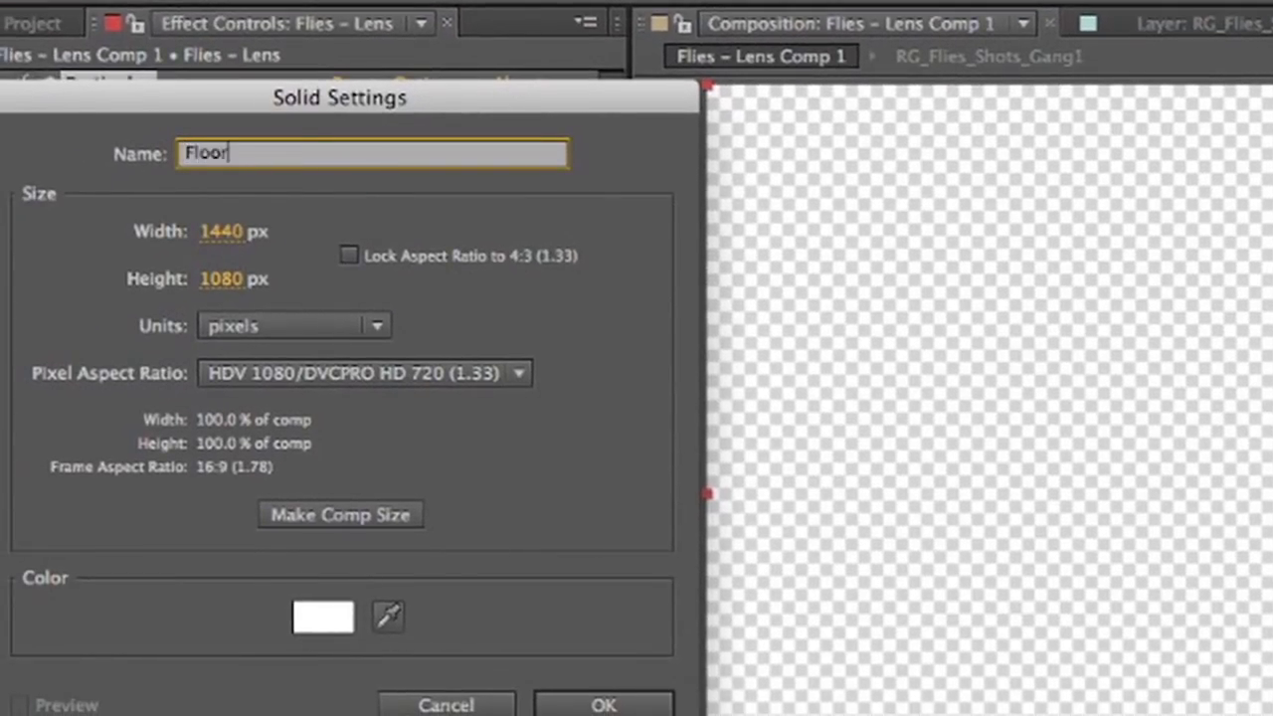
key(Return)
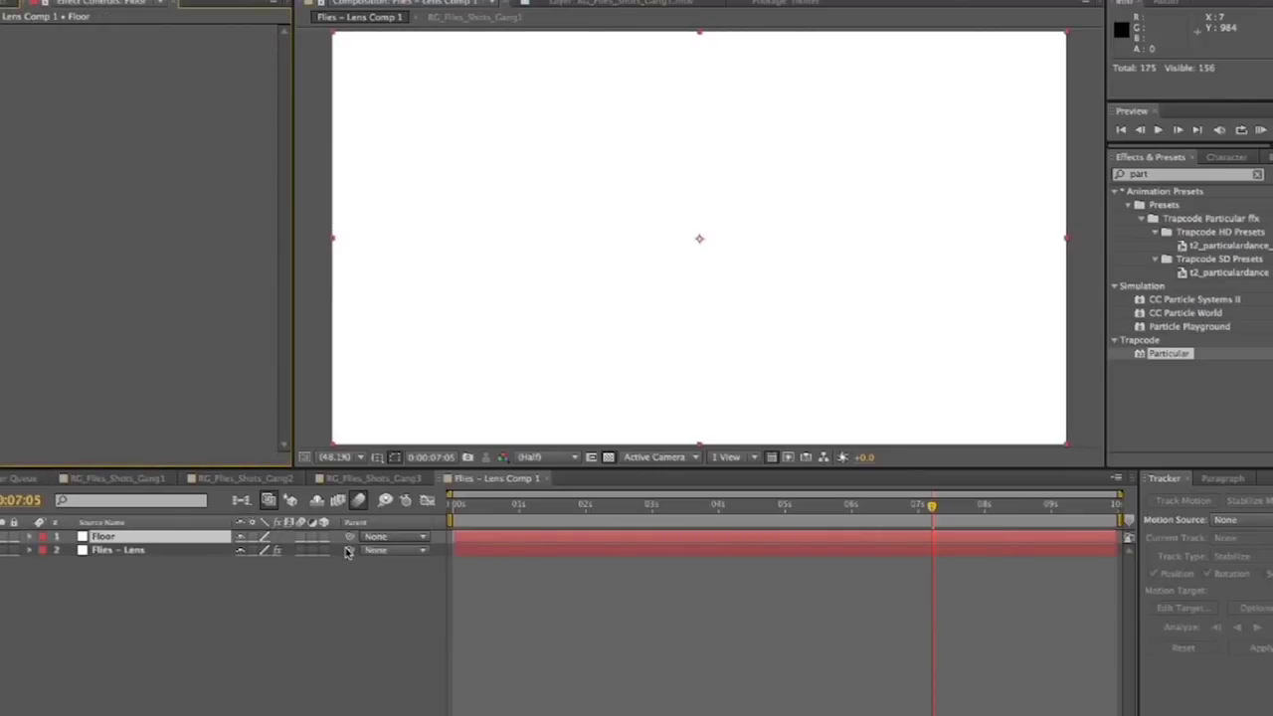
drag(248, 538, 290, 581)
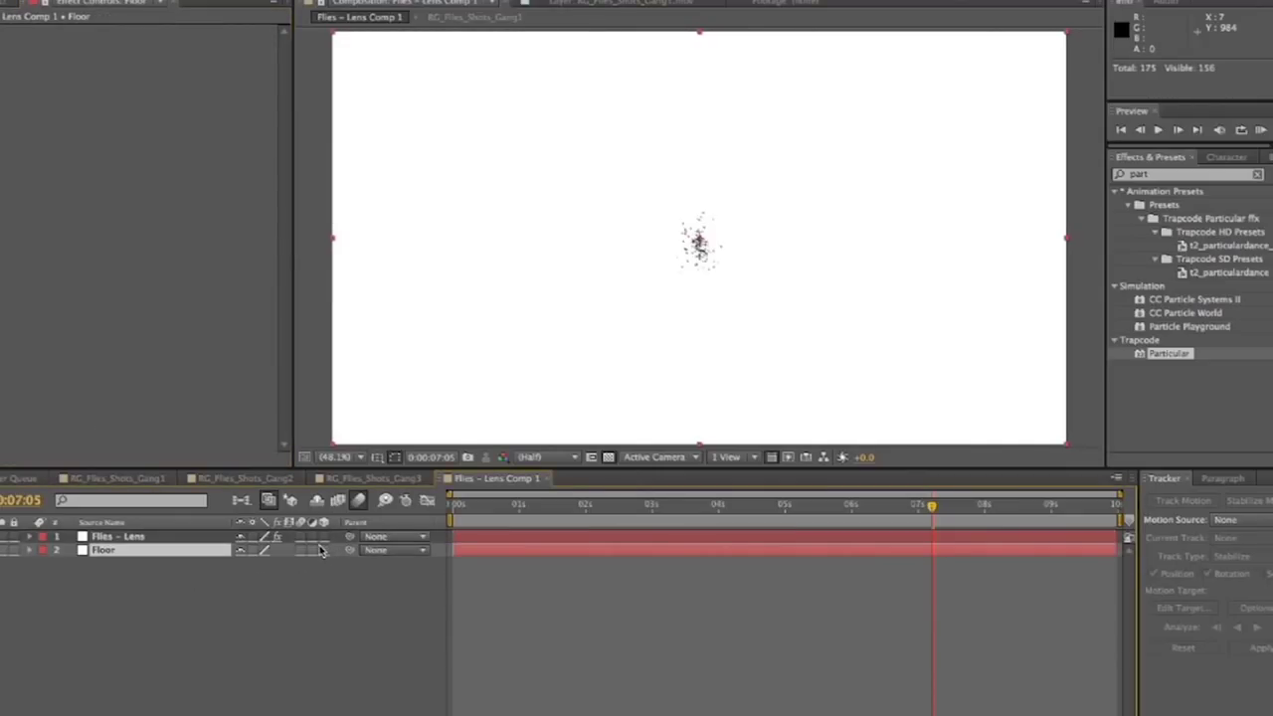
click(322, 551)
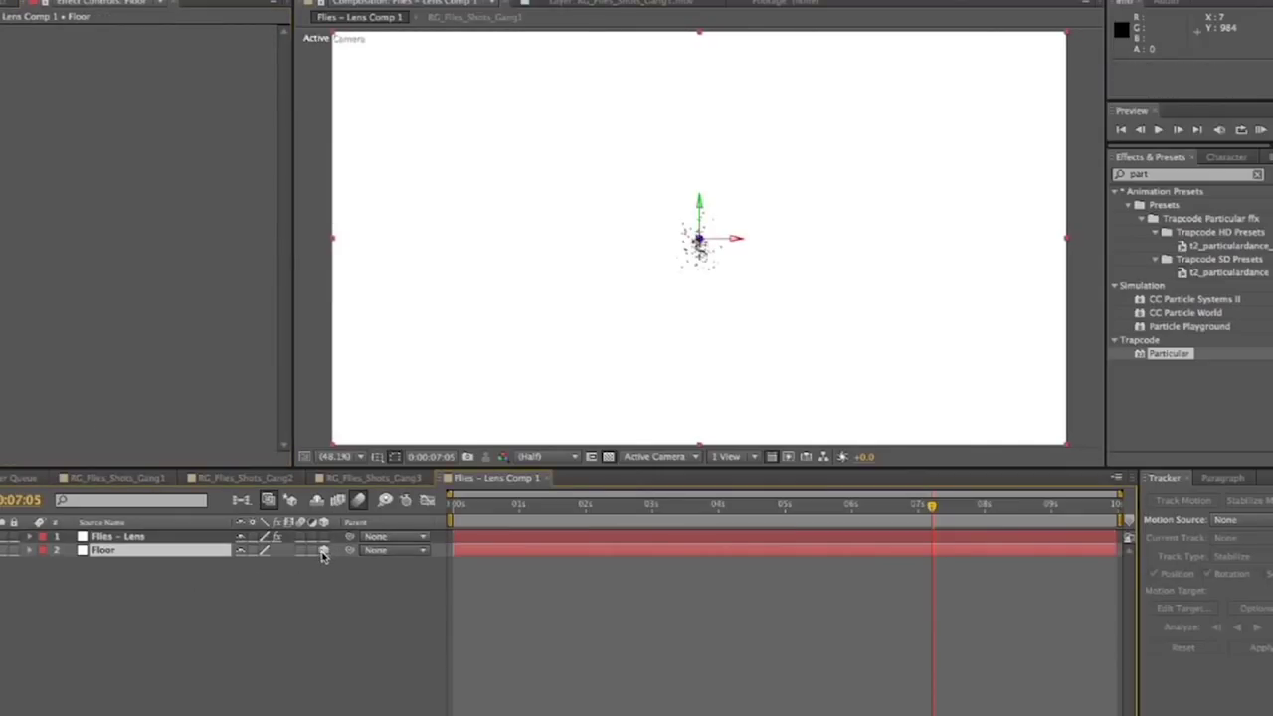
Set Floor's X Rotation to -90° and lower it in the comp below the swarm.
click(28, 551)
click(43, 564)
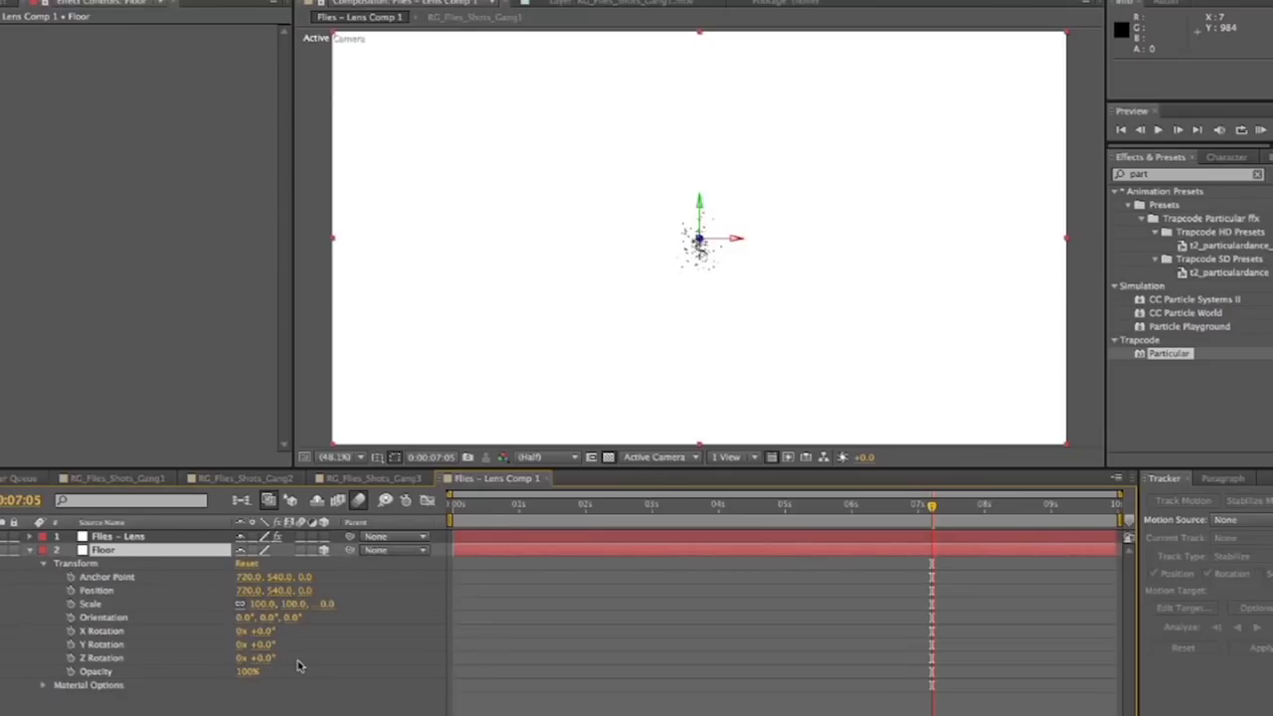
click(262, 631)
text(90)
key(Return)
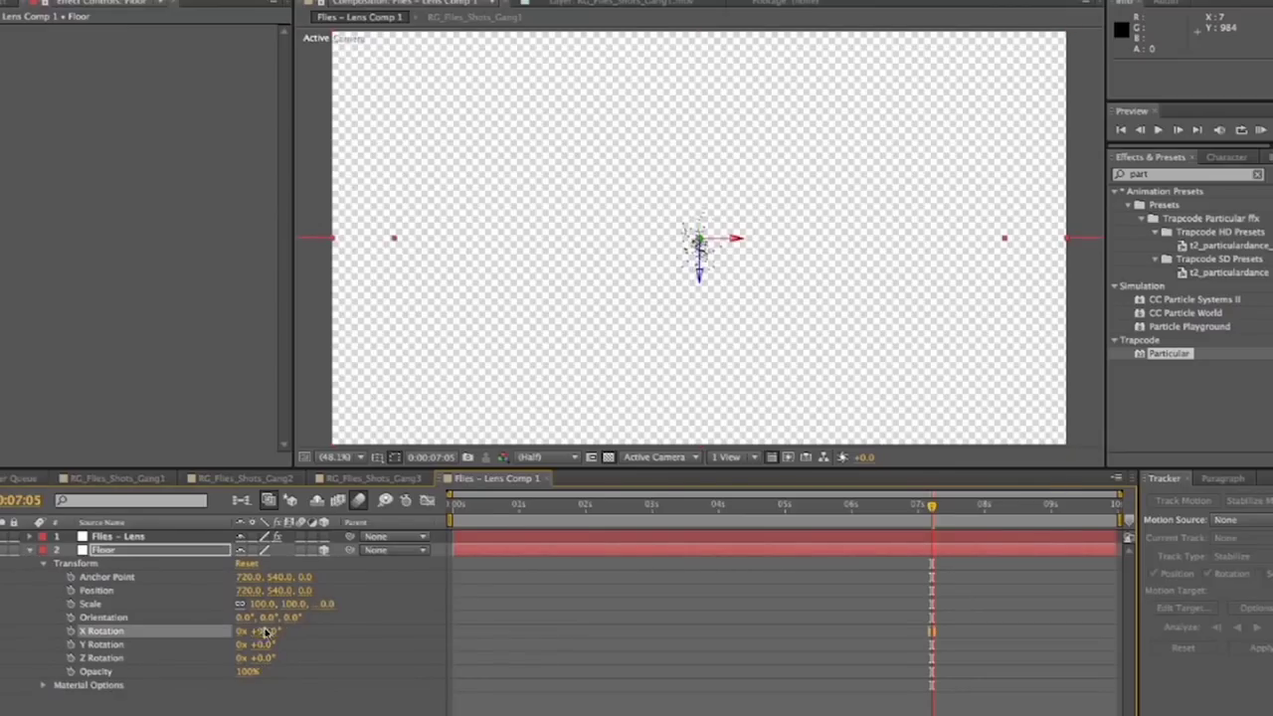
click(264, 631)
text(-90)
key(Return)
click(700, 204)
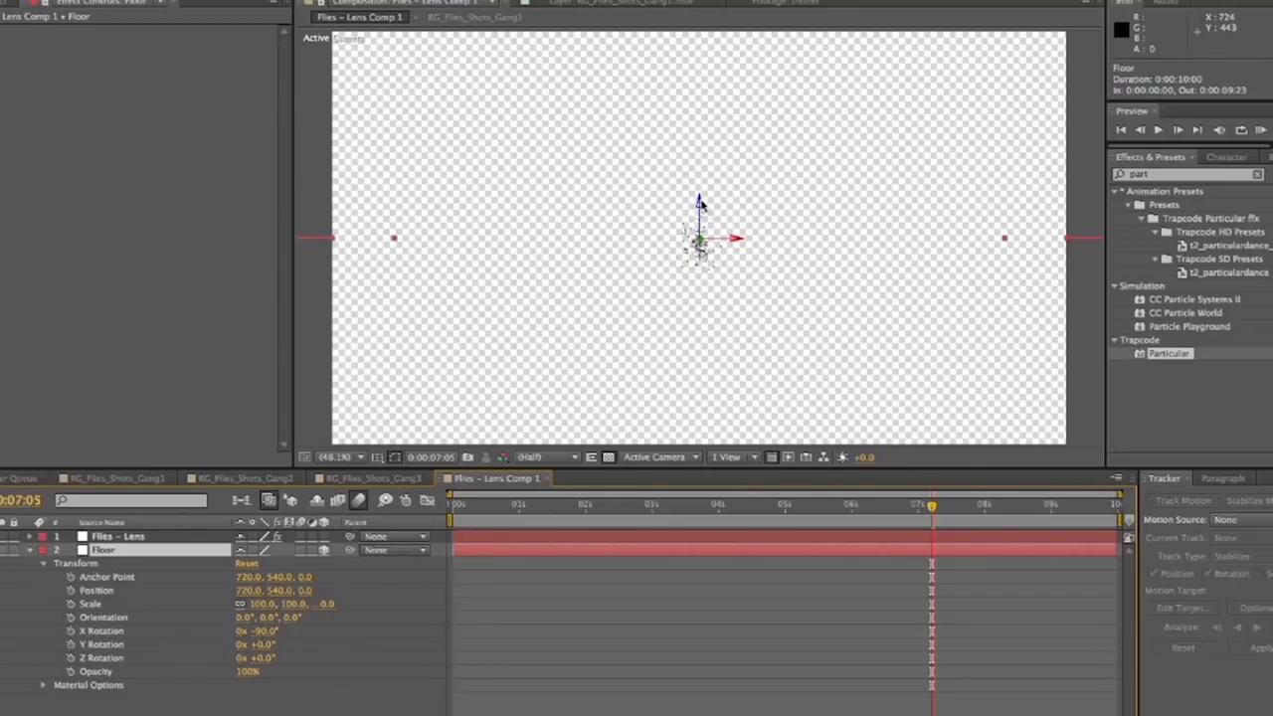
drag(700, 204, 705, 237)
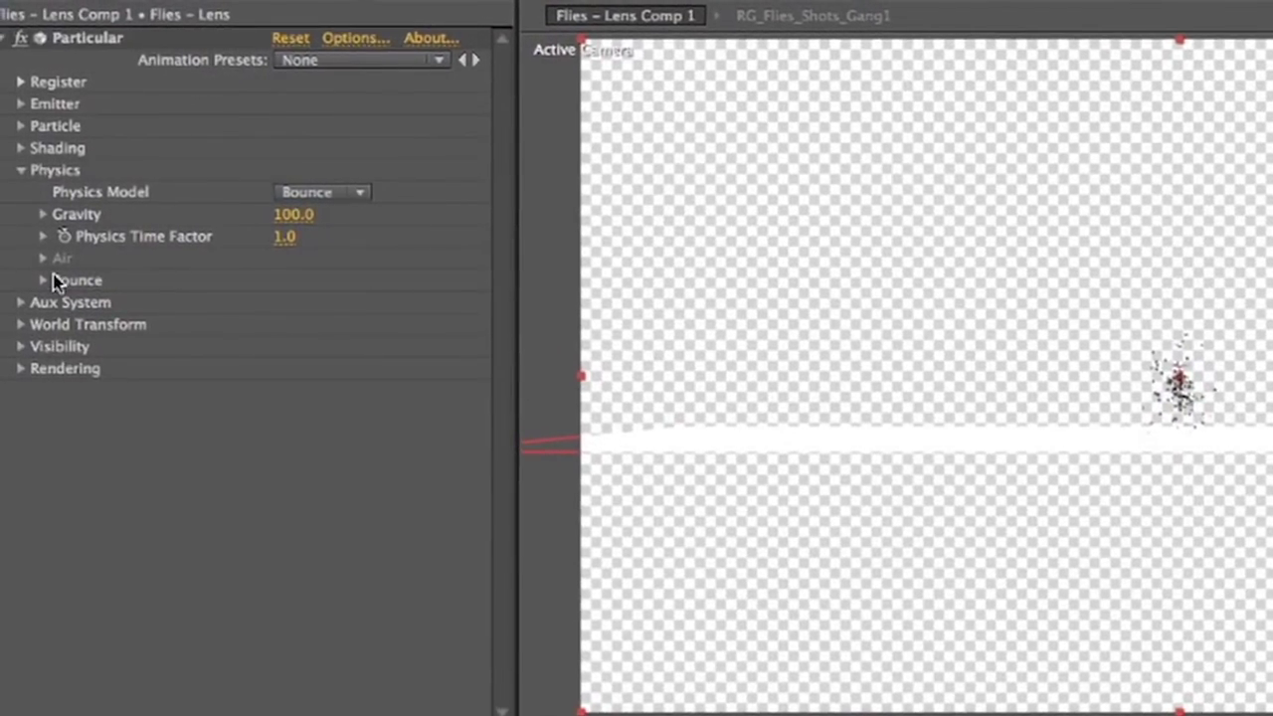
Use Floor as Particular's bounce floor layer and set particle Life to 3 seconds.
click(42, 281)
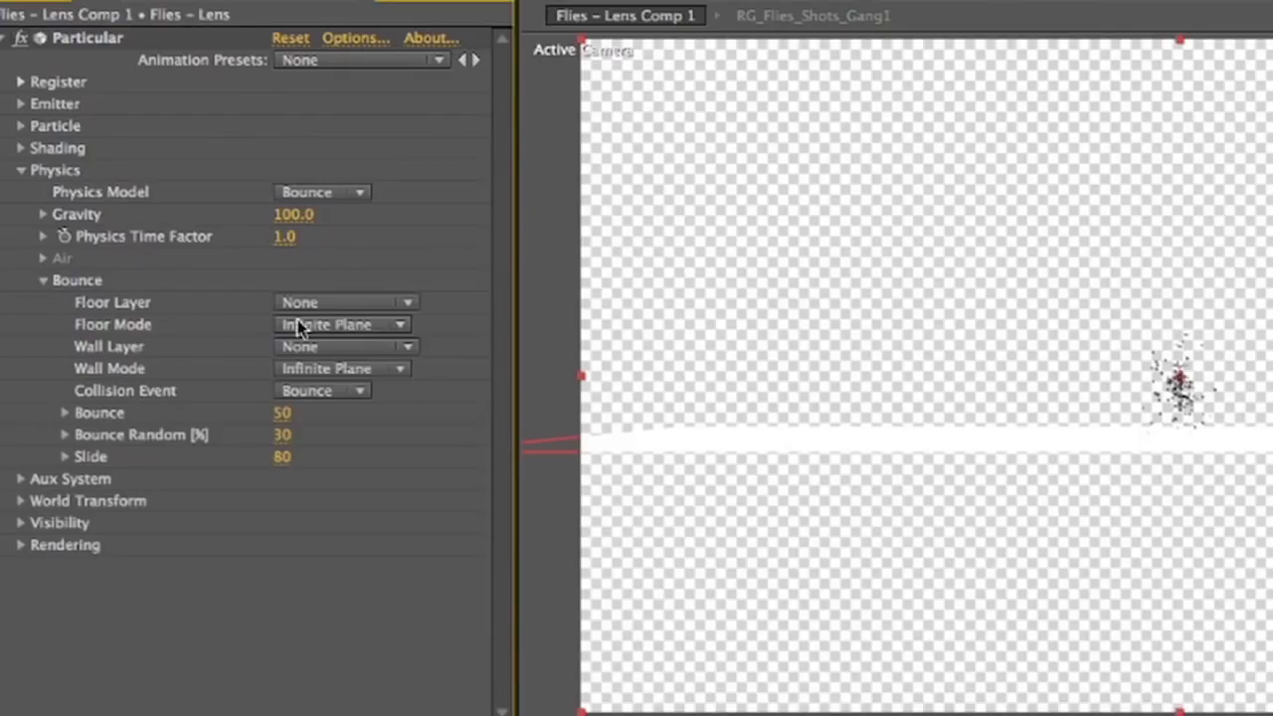
click(404, 302)
click(395, 394)
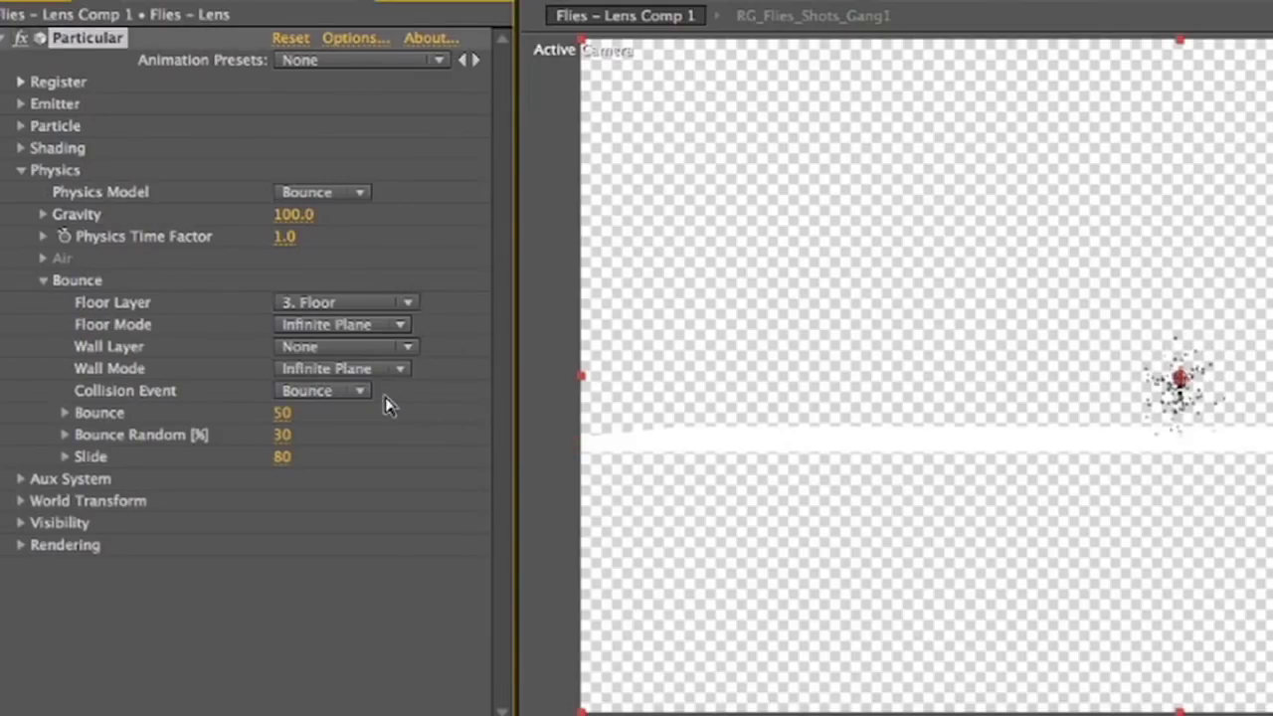
click(18, 127)
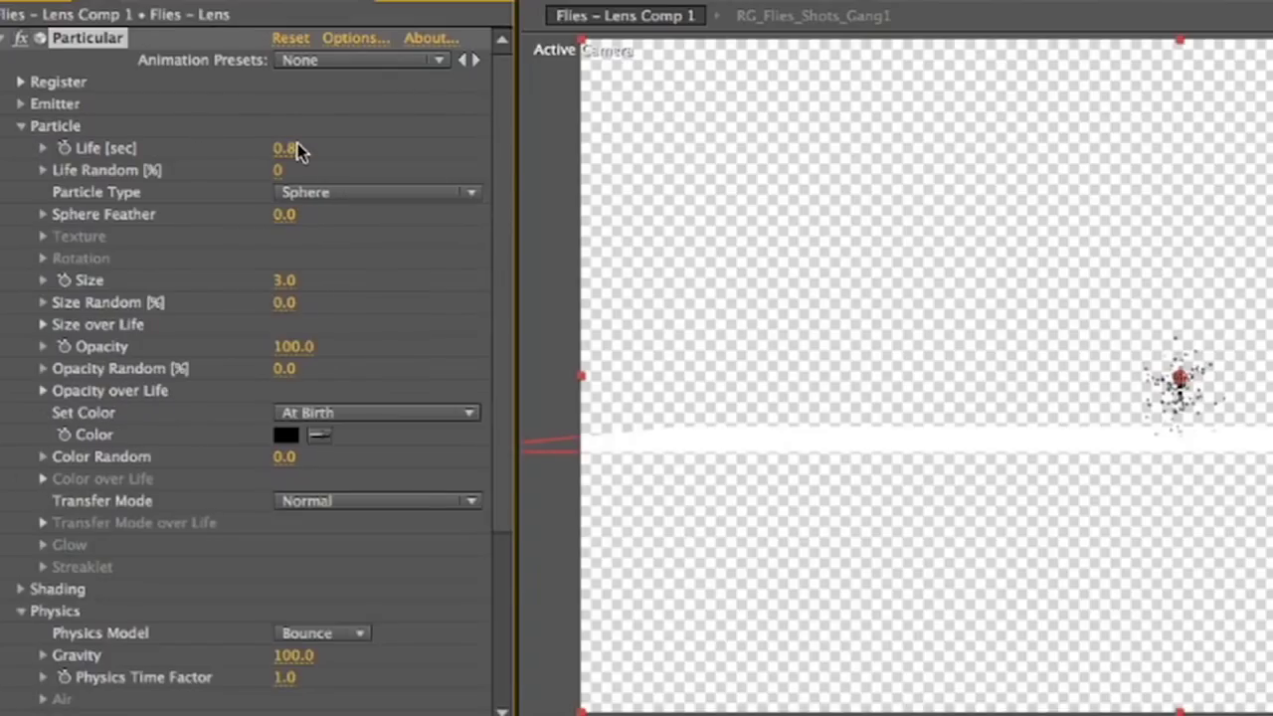
click(294, 152)
text(3)
key(Return)
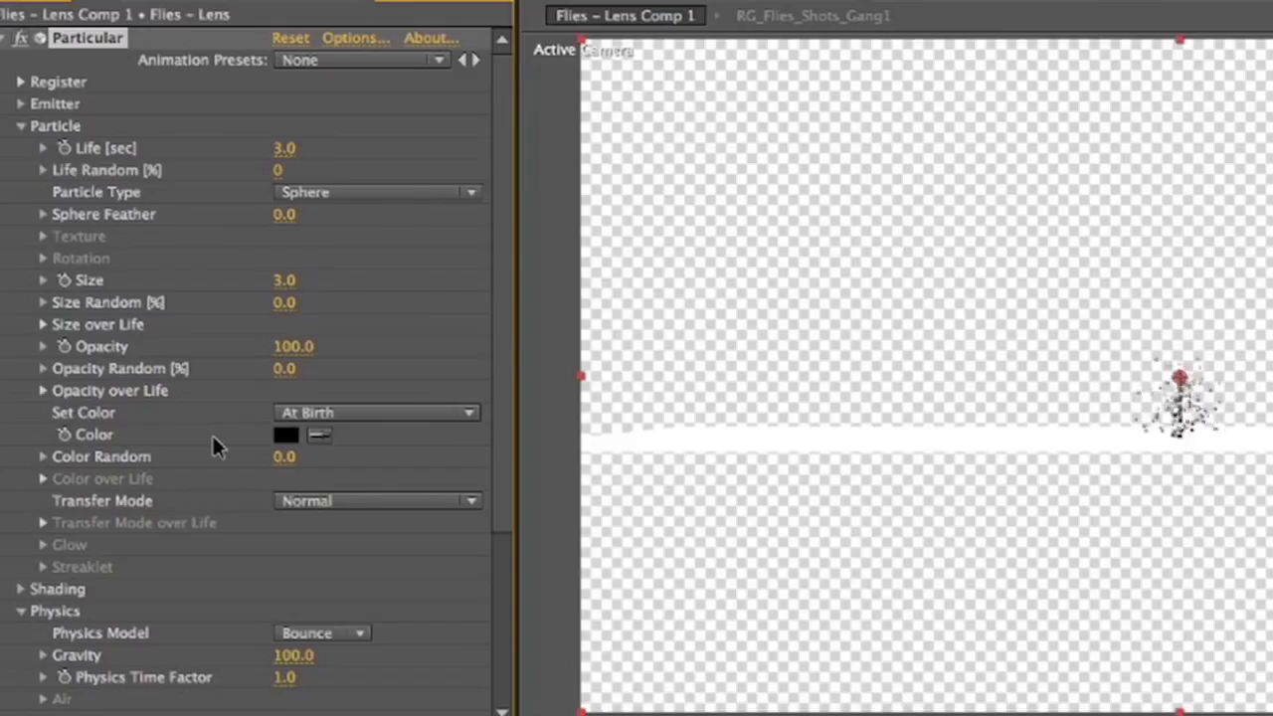
Make particles Stick on floor collision and lower the emitter rate to 15 particles/sec.
scroll(215, 445, down, 5)
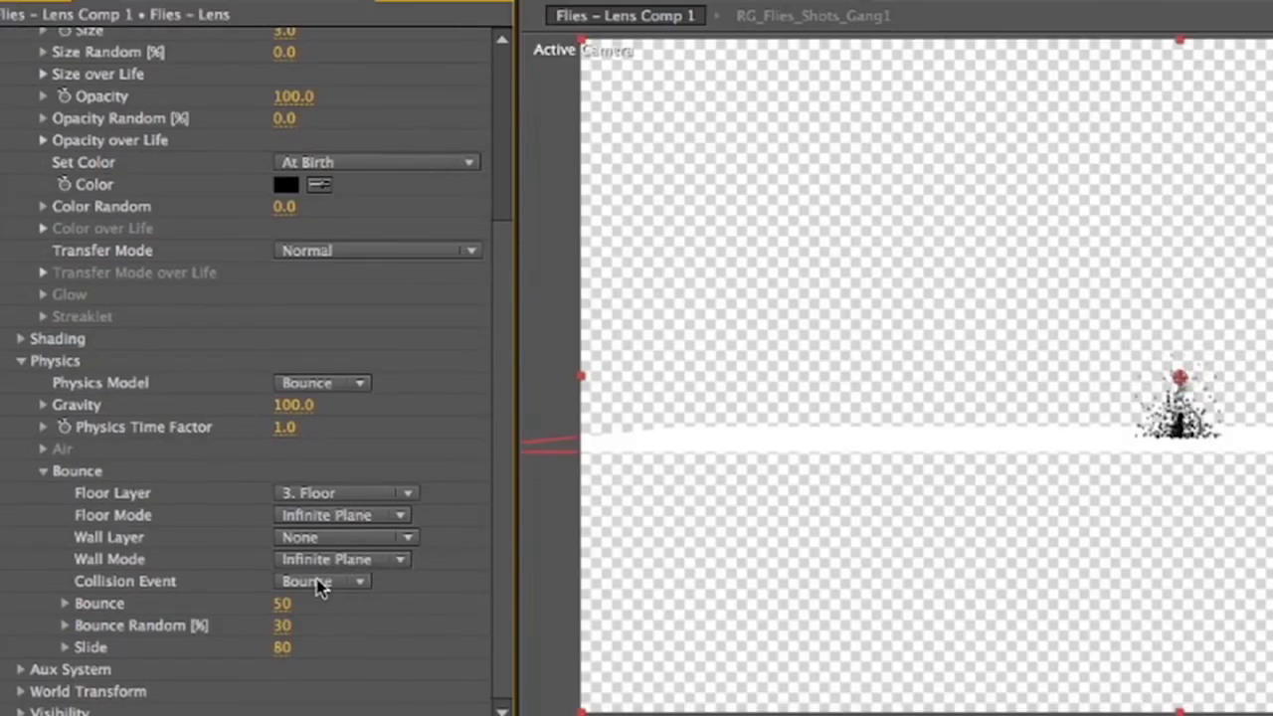
click(321, 583)
click(335, 656)
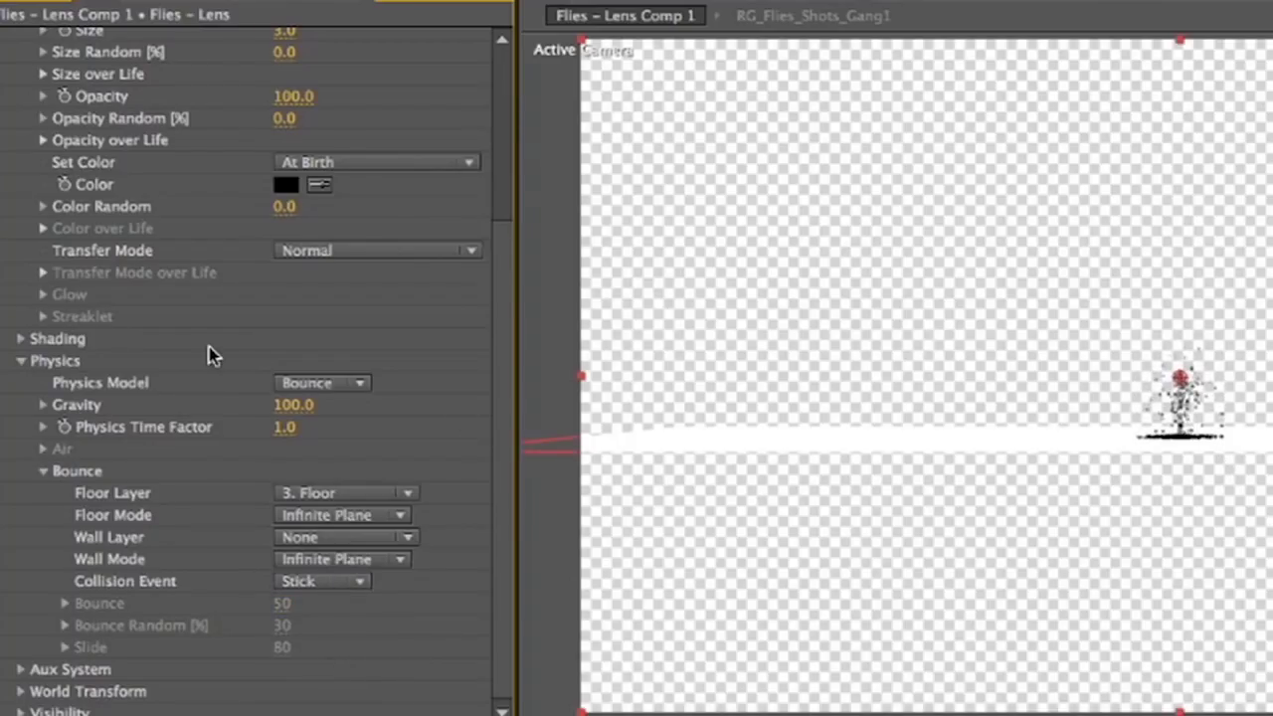
scroll(209, 353, up, 5)
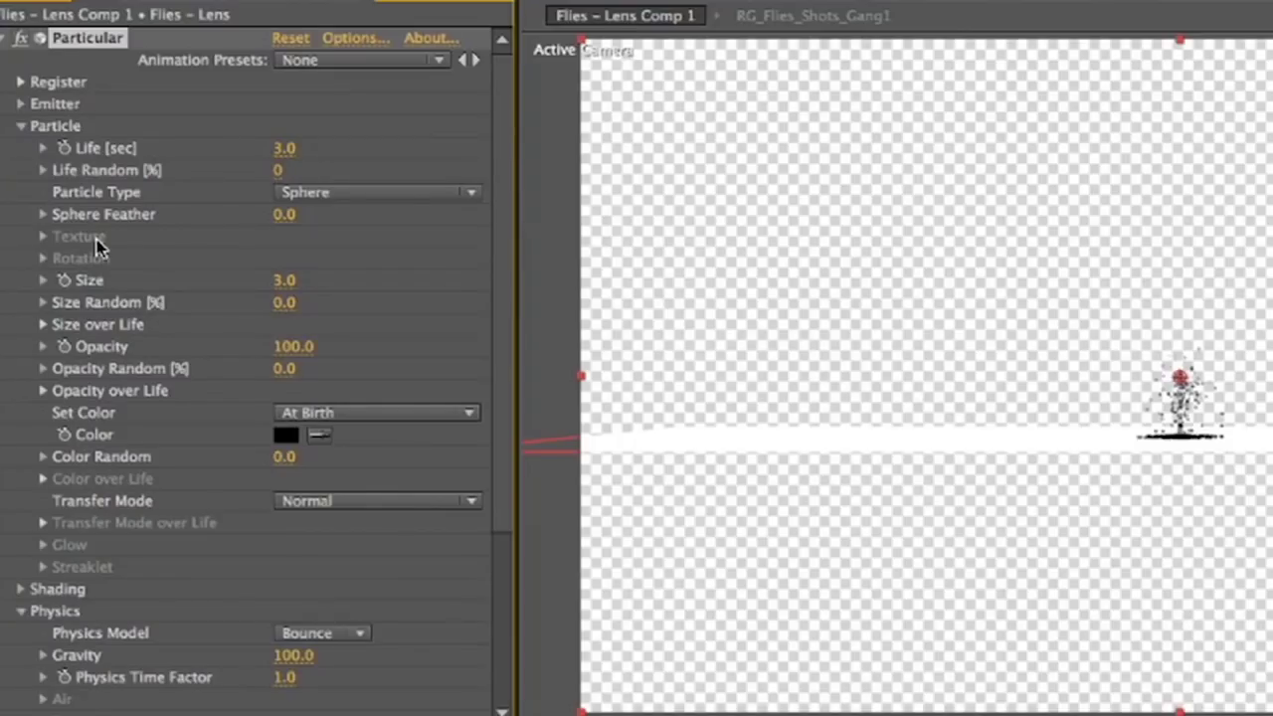
click(20, 104)
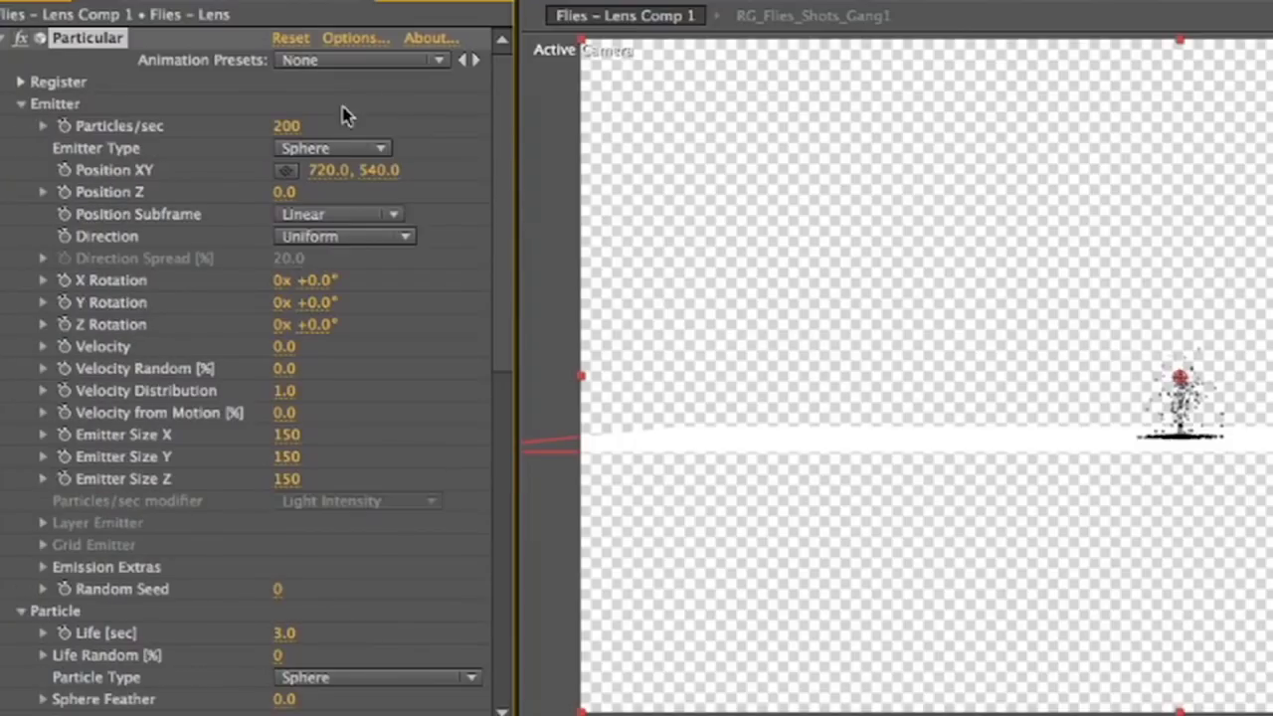
click(285, 126)
text(15)
key(Return)
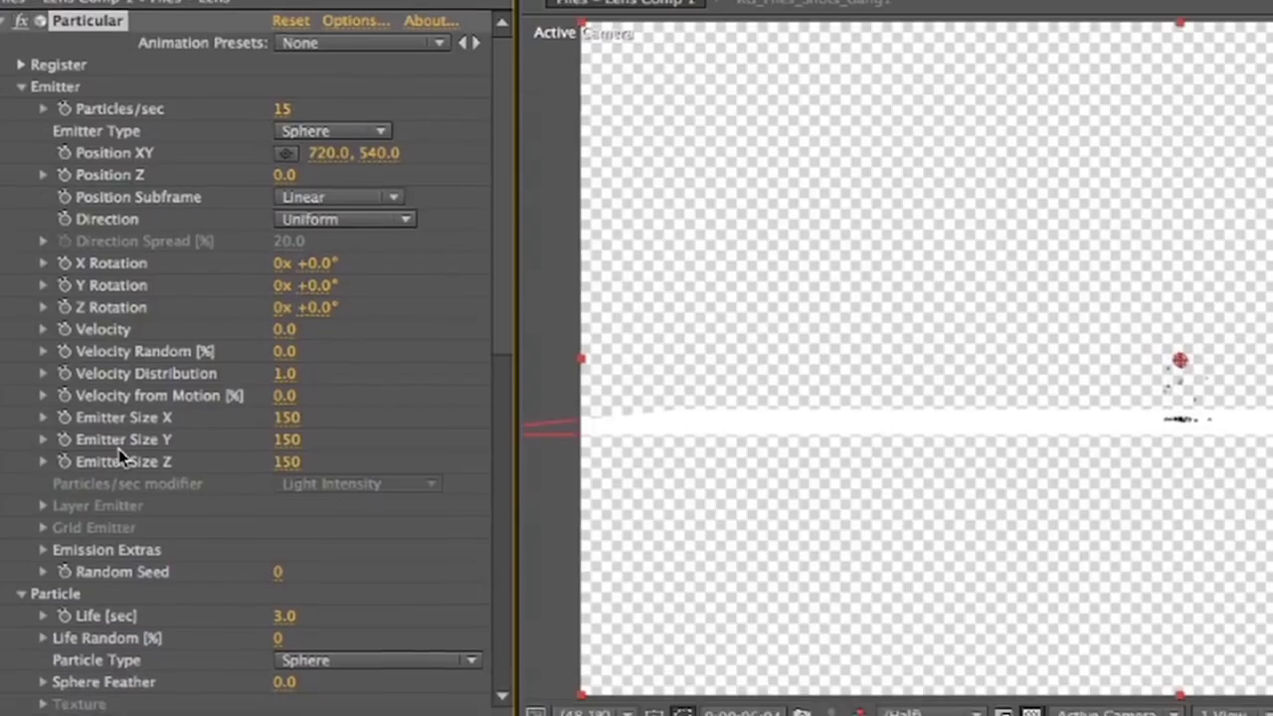
scroll(118, 462, down, 15)
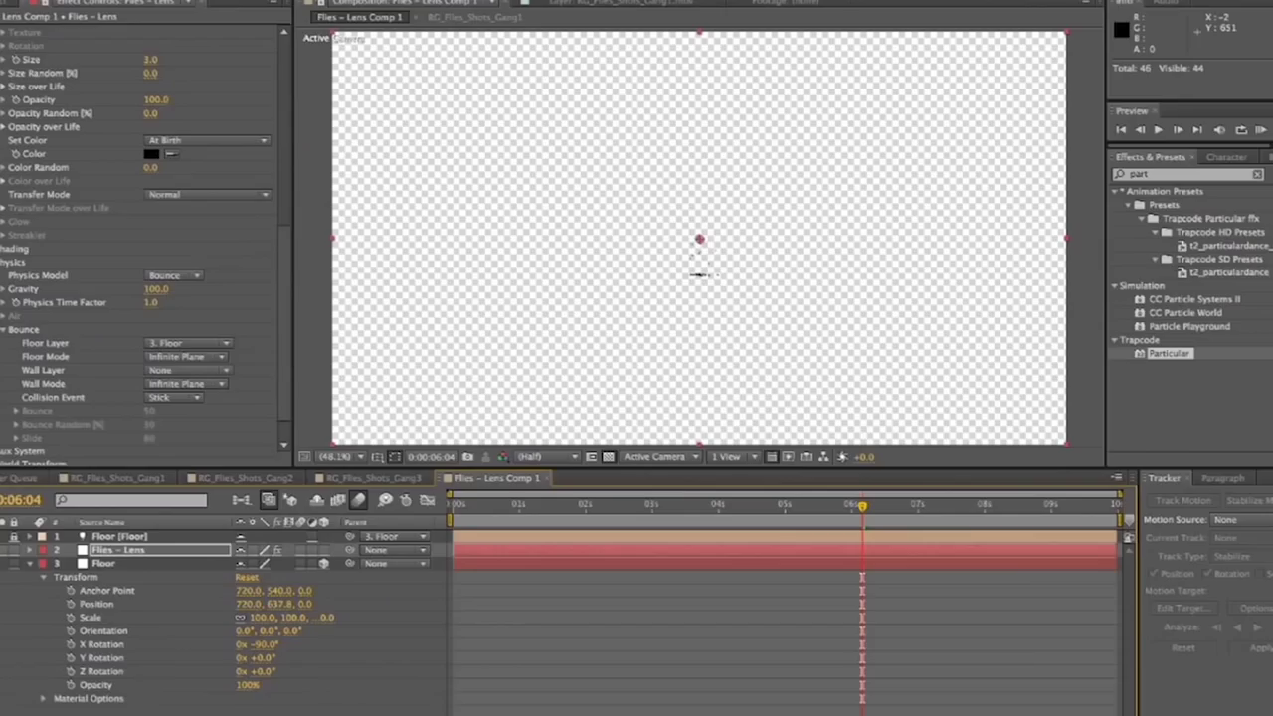
Set Particular's World Transform X Rotation to -90° and Z Offset to -2240.
scroll(30, 256, down, 2)
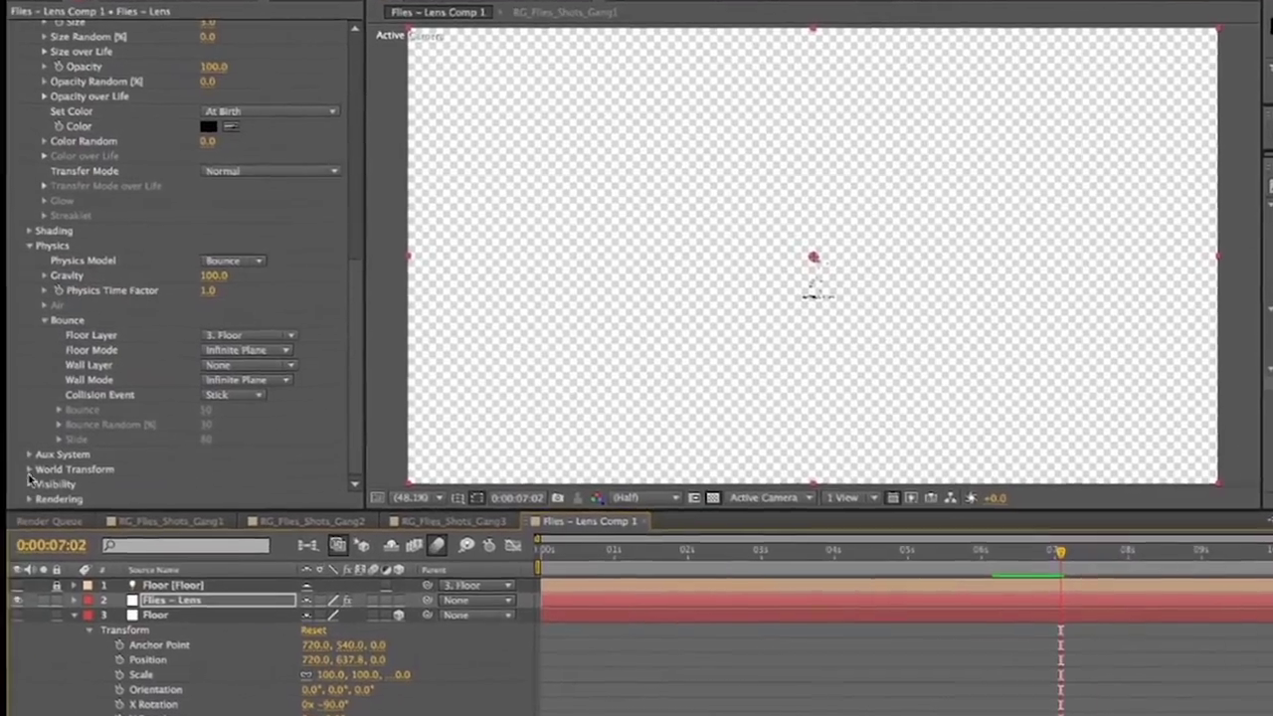
click(0, 431)
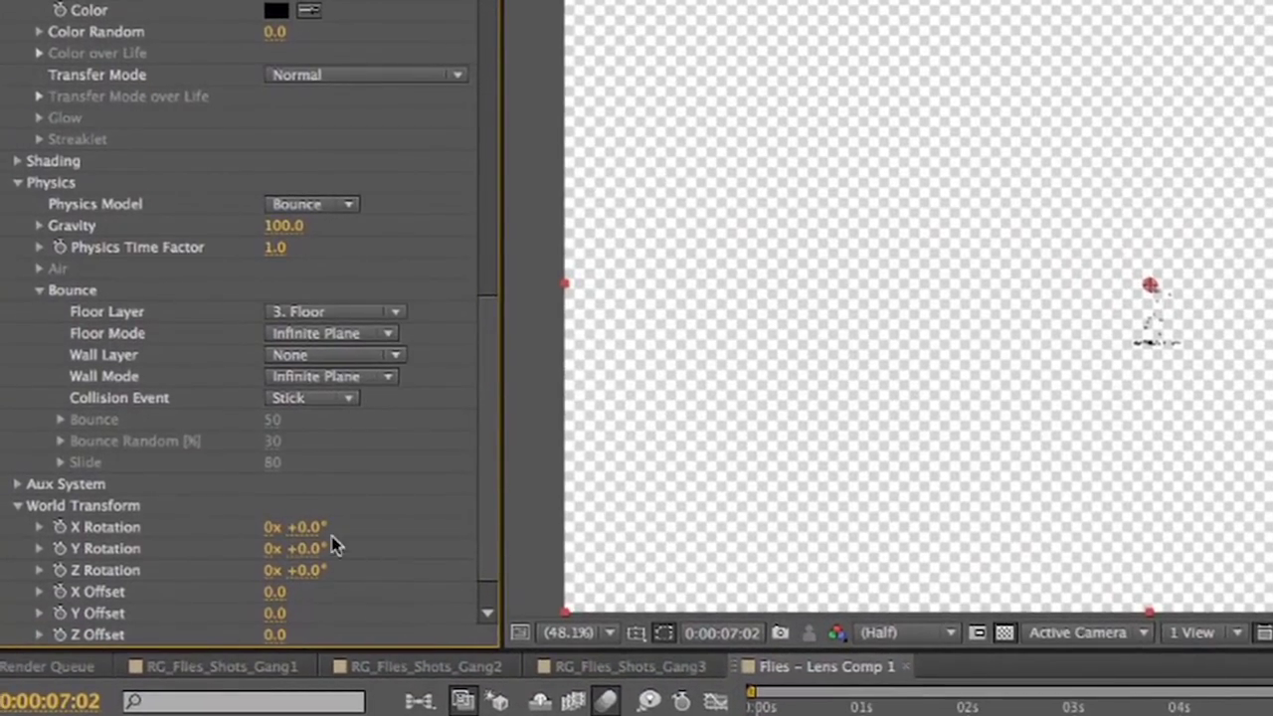
click(306, 528)
text(-90)
key(Return)
key(space)
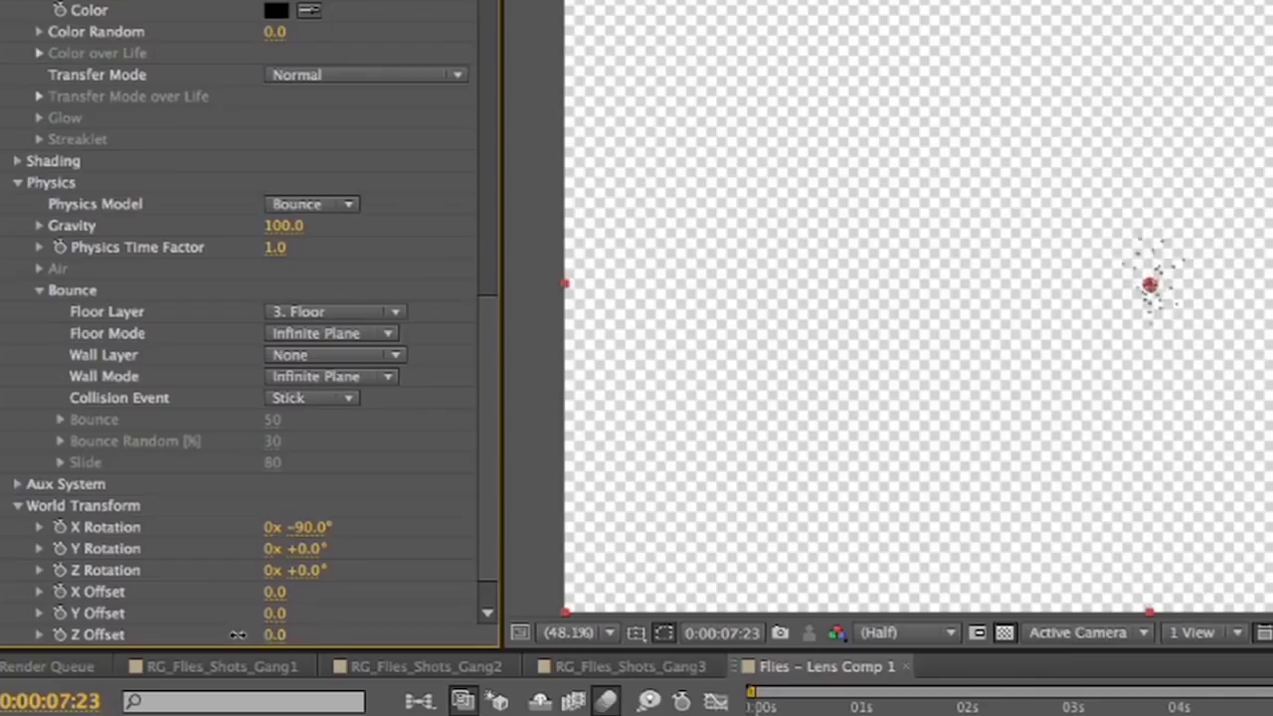
drag(278, 635, 20, 634)
drag(298, 637, 276, 645)
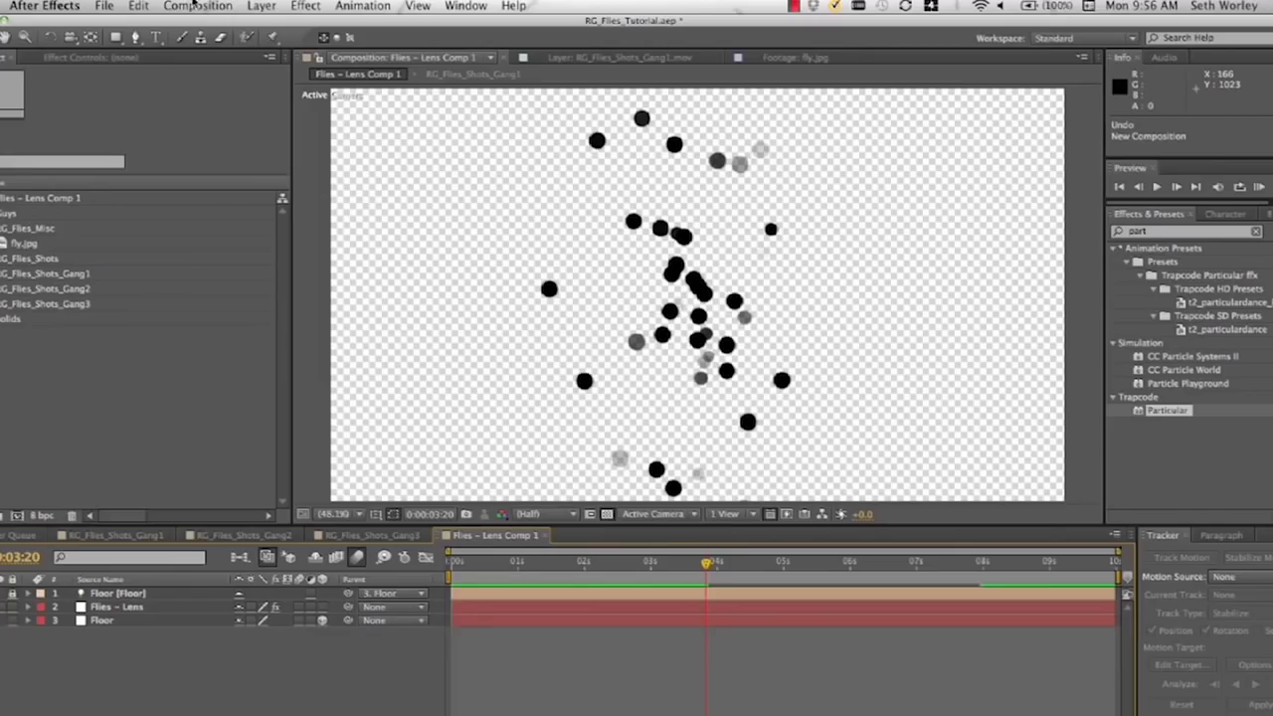
click(198, 6)
Create the 100×100 Fly Particle composition and add fly.jpg as a layer.
click(213, 25)
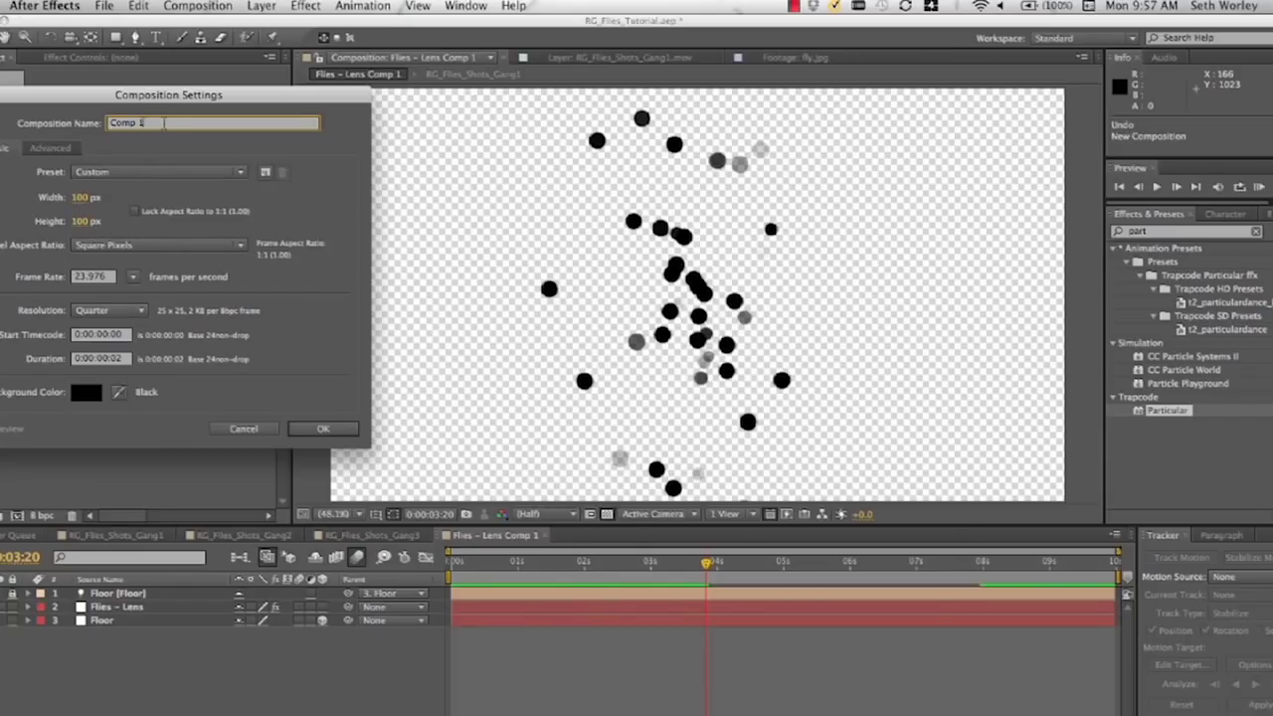
text(Fly Particle)
key(Return)
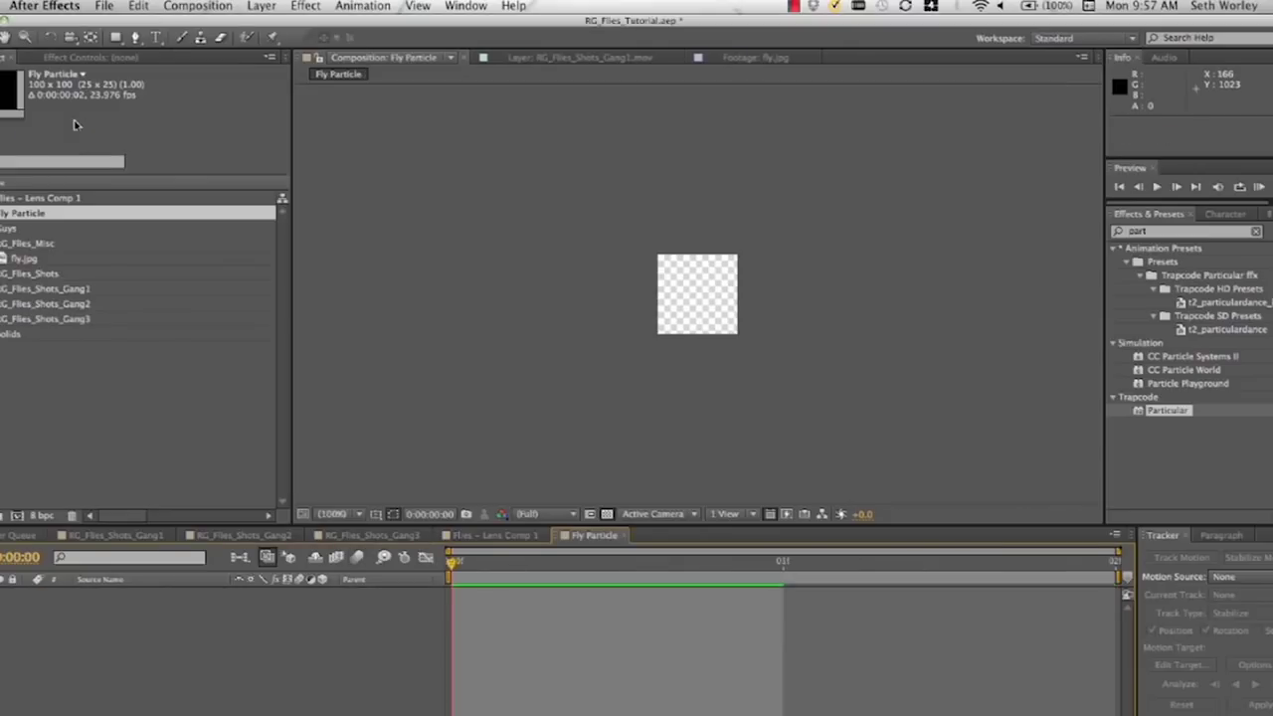
double_click(22, 259)
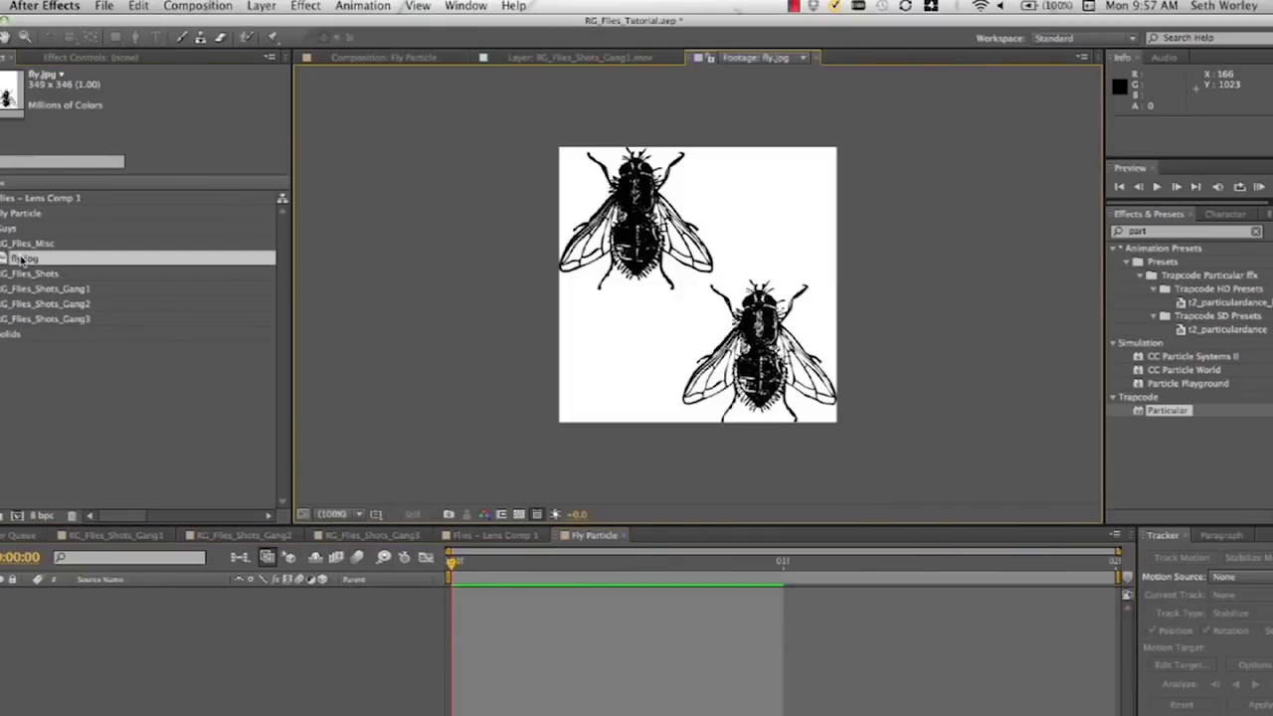
drag(21, 259, 175, 595)
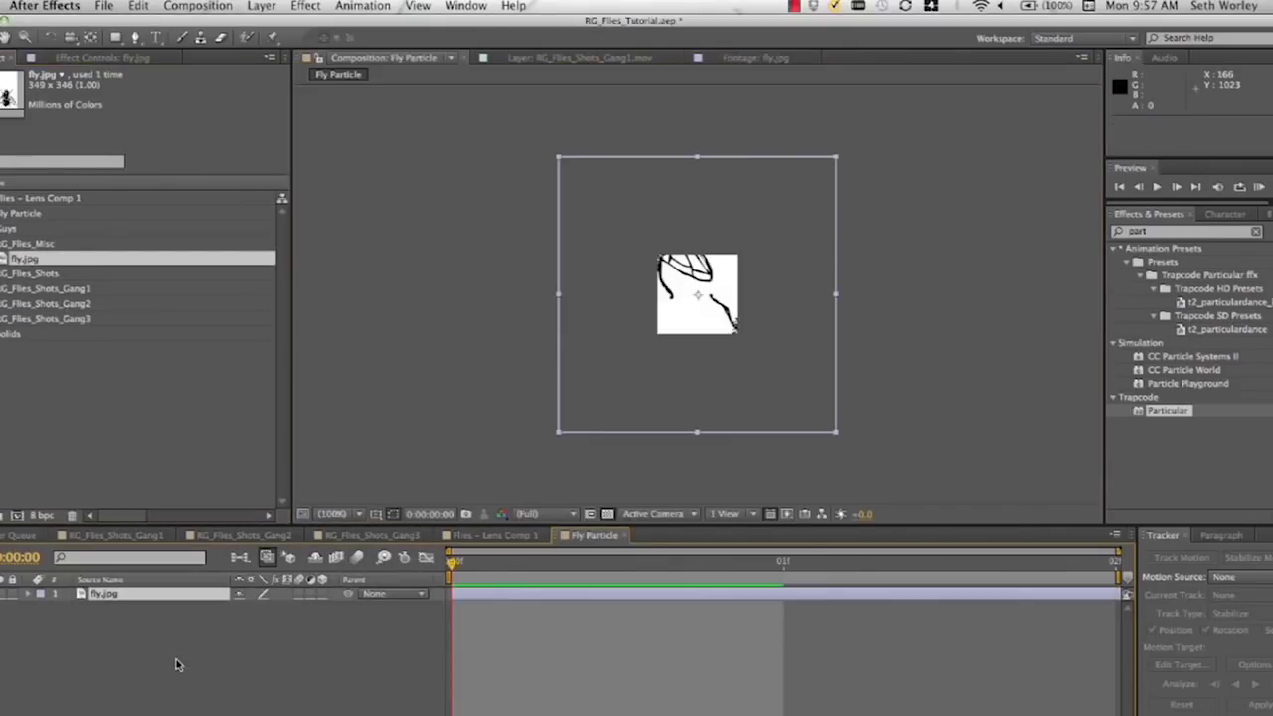
Scale fly.jpg to 50% and position it so one fly fills the frame.
click(32, 595)
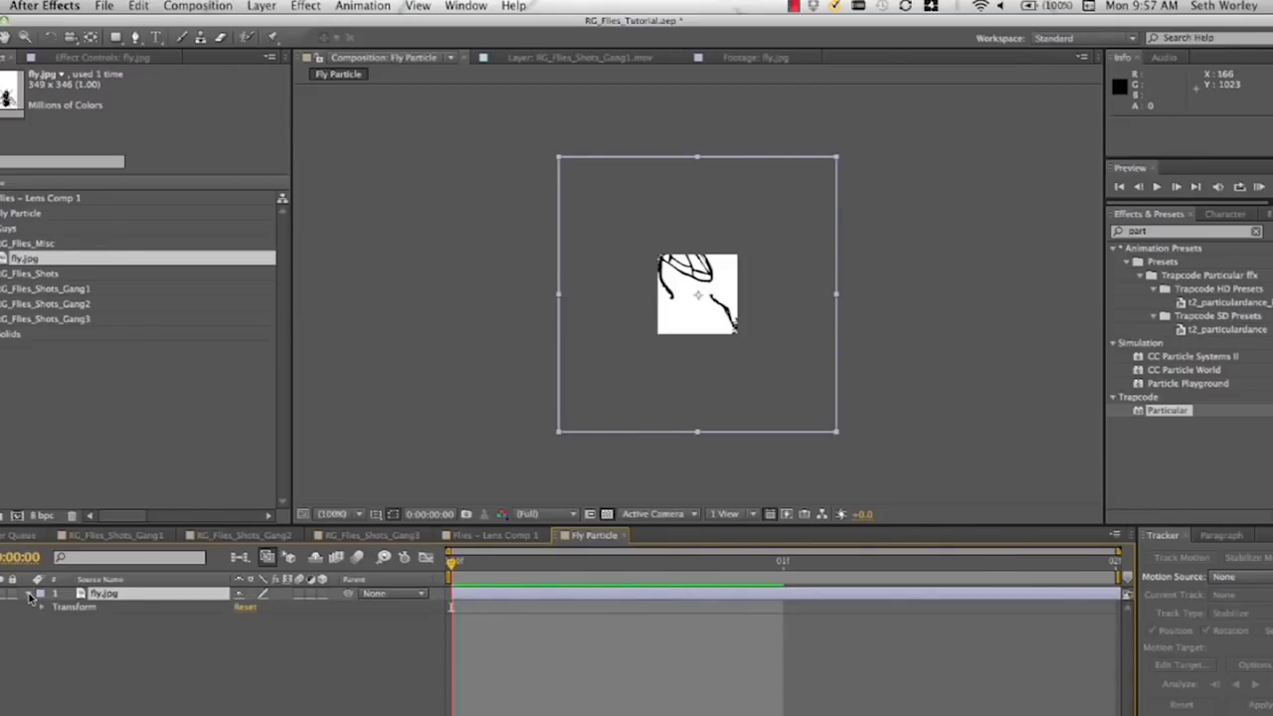
click(43, 607)
drag(699, 283, 760, 327)
drag(259, 649, 215, 649)
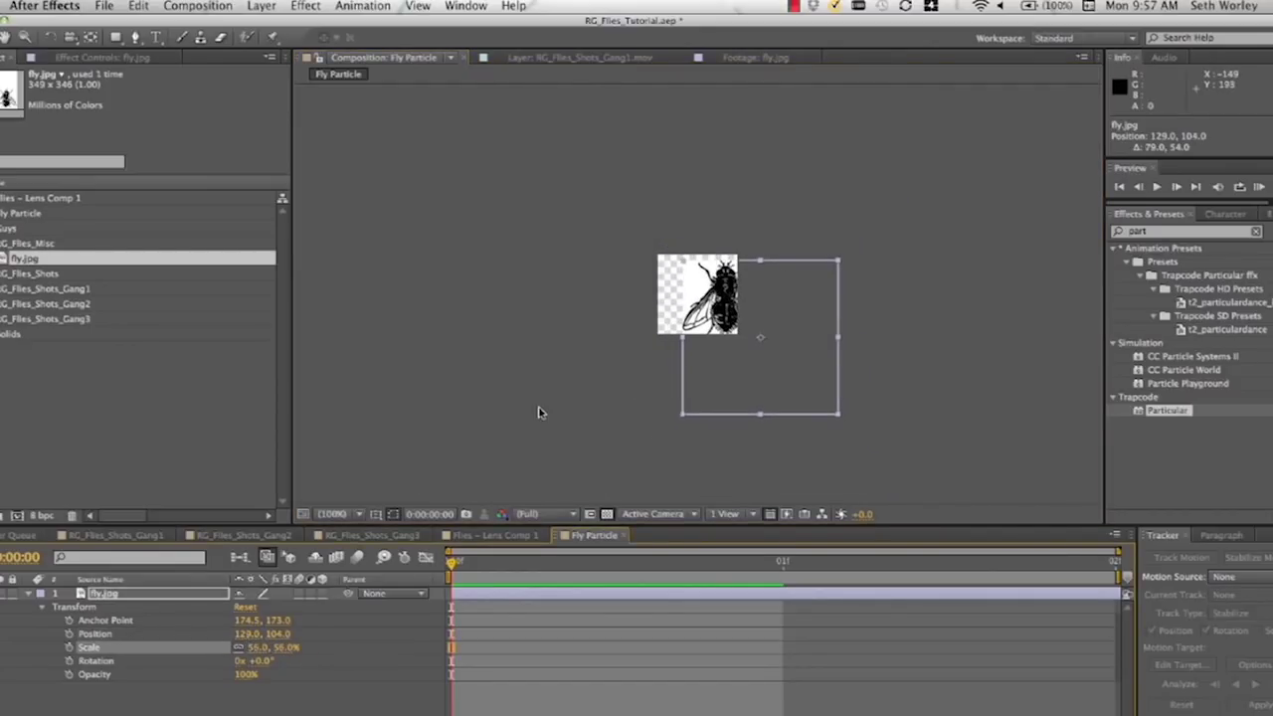
key(period)
key(period)
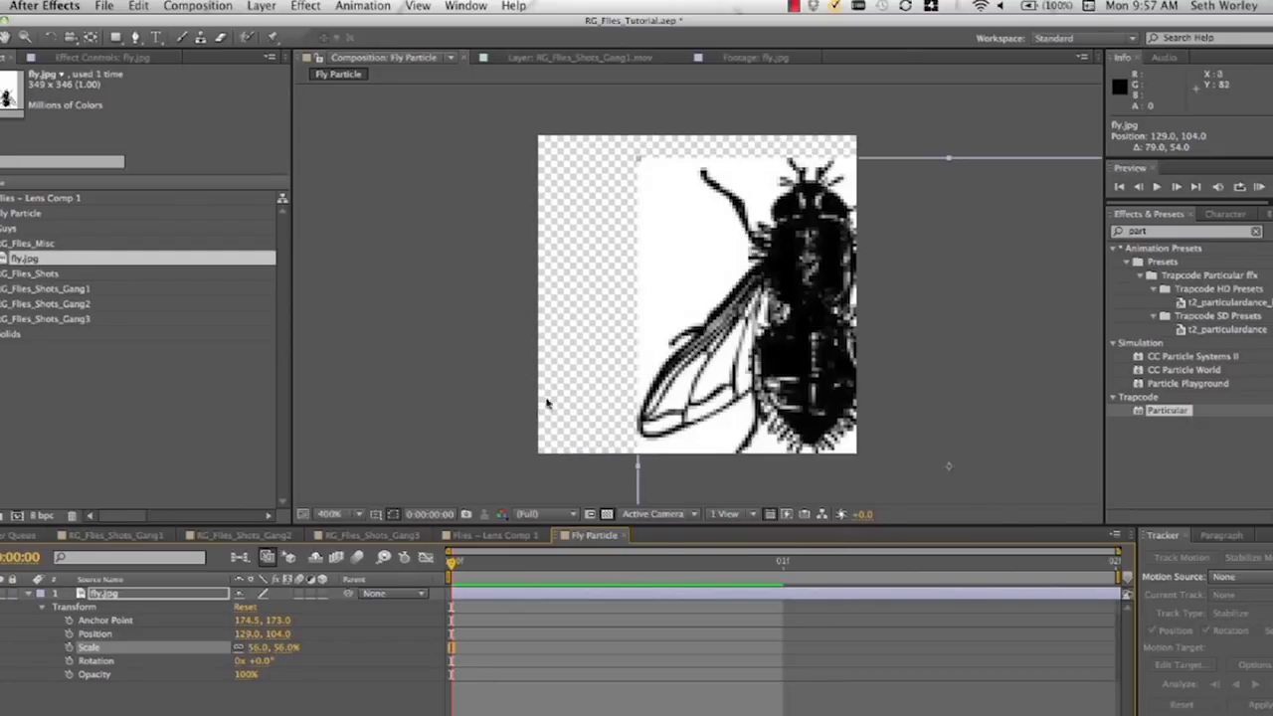
drag(851, 337, 735, 311)
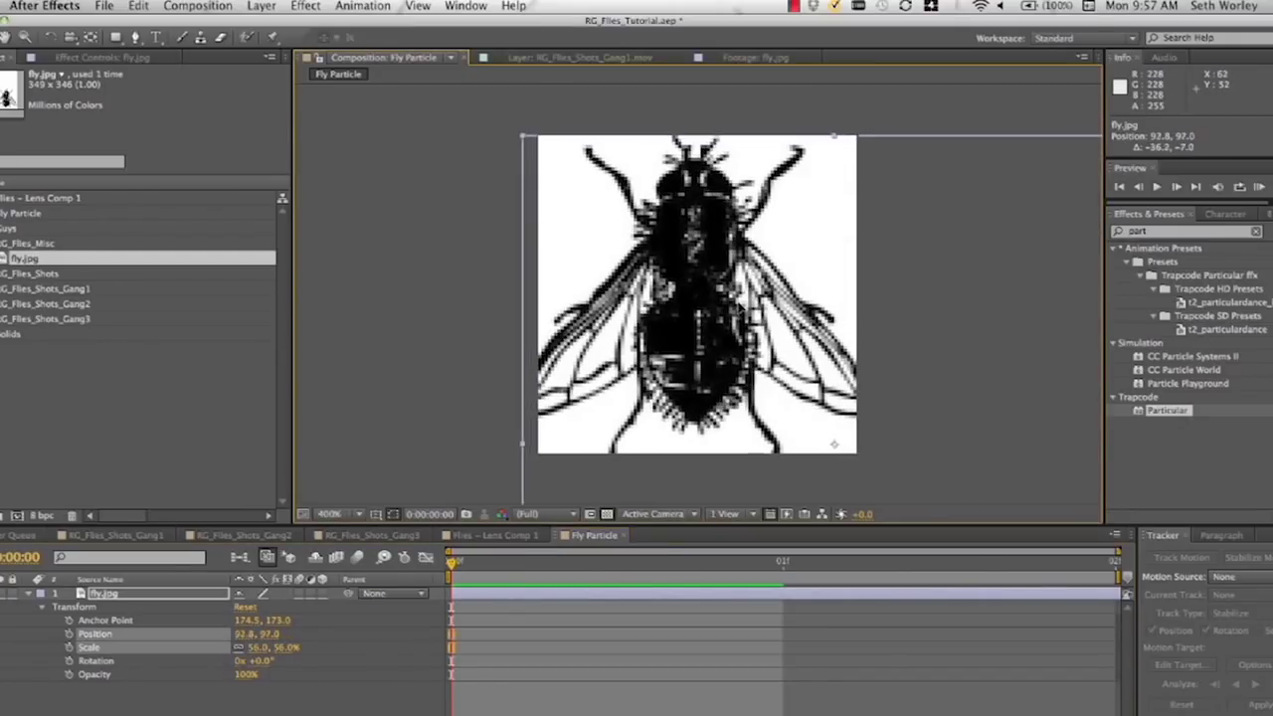
click(263, 648)
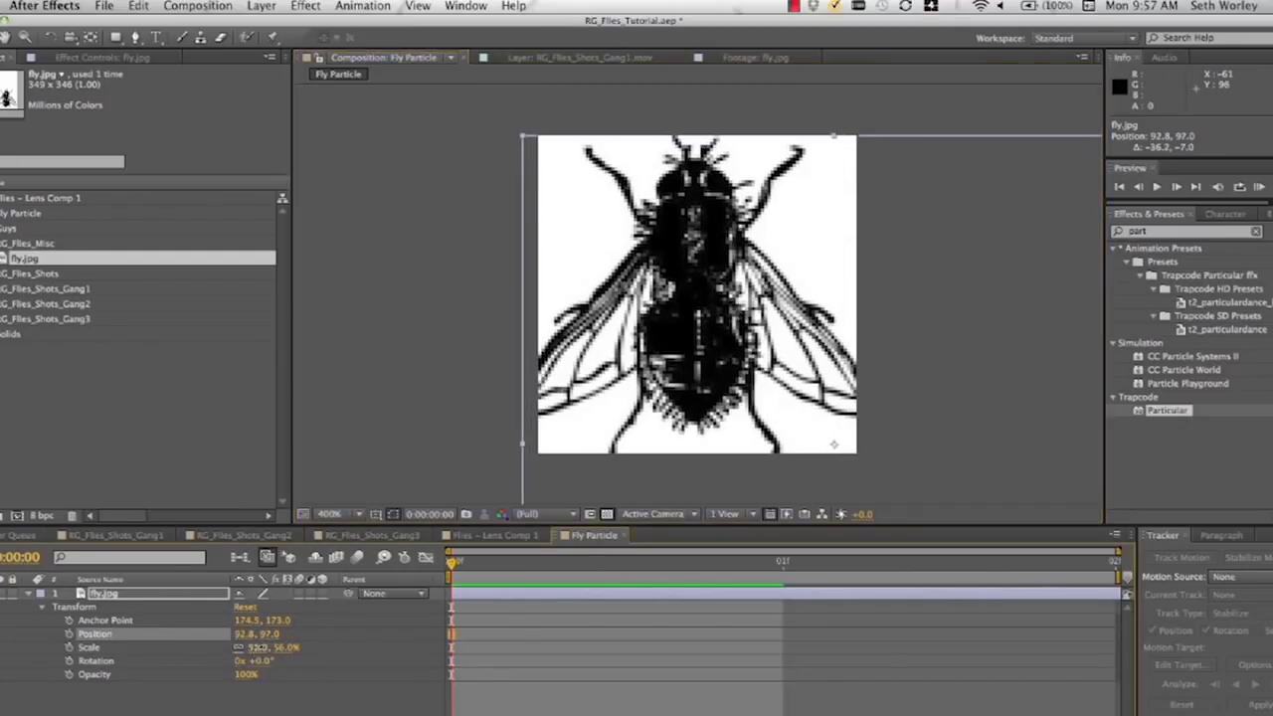
text(50)
key(Return)
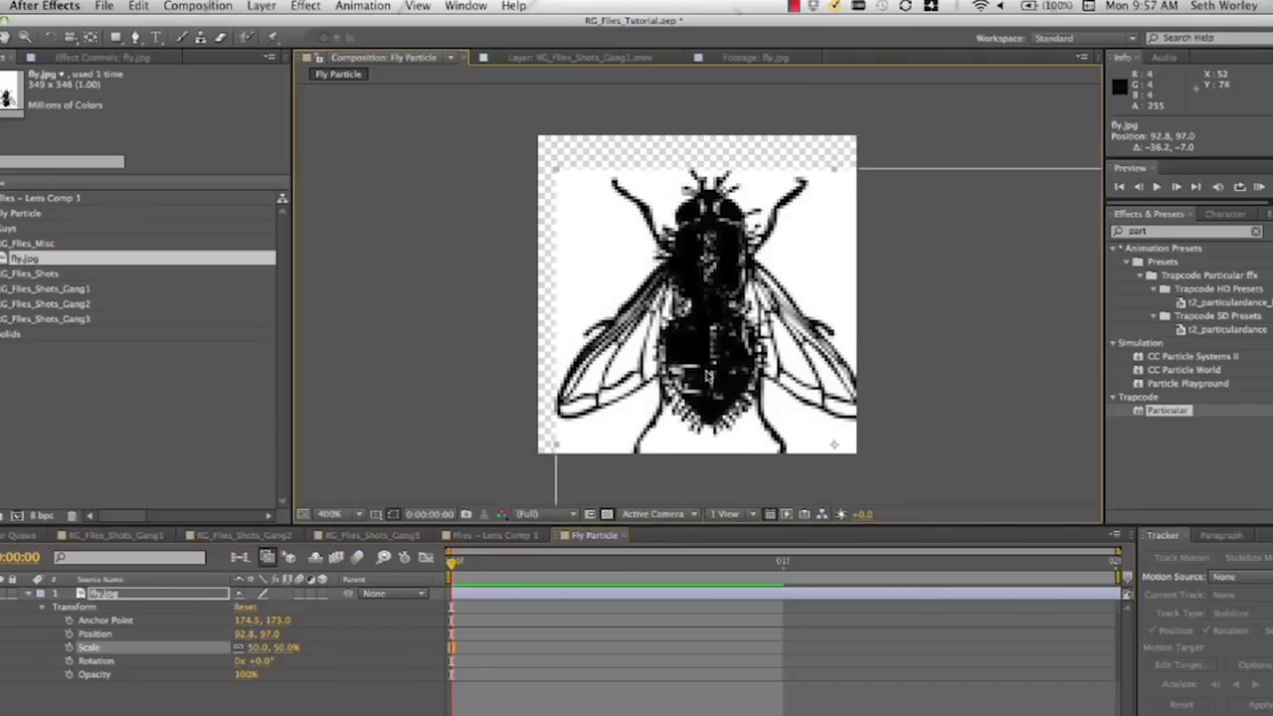
drag(699, 350, 694, 350)
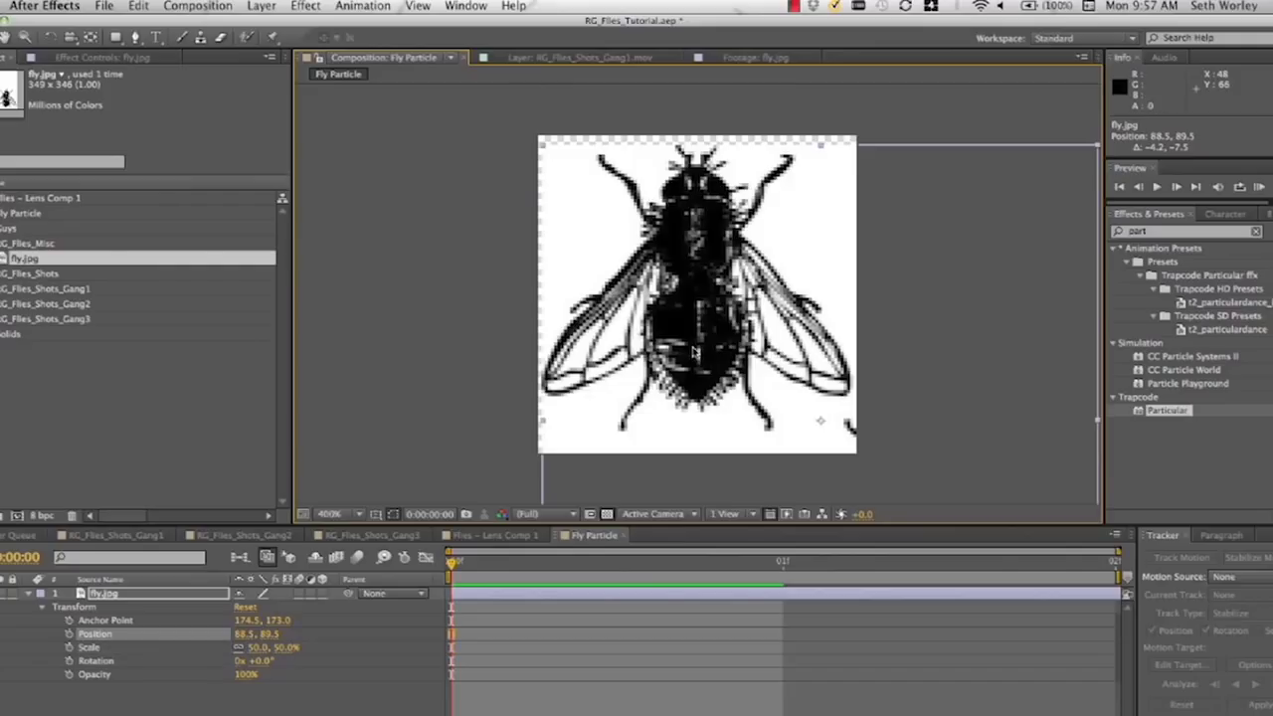
click(136, 38)
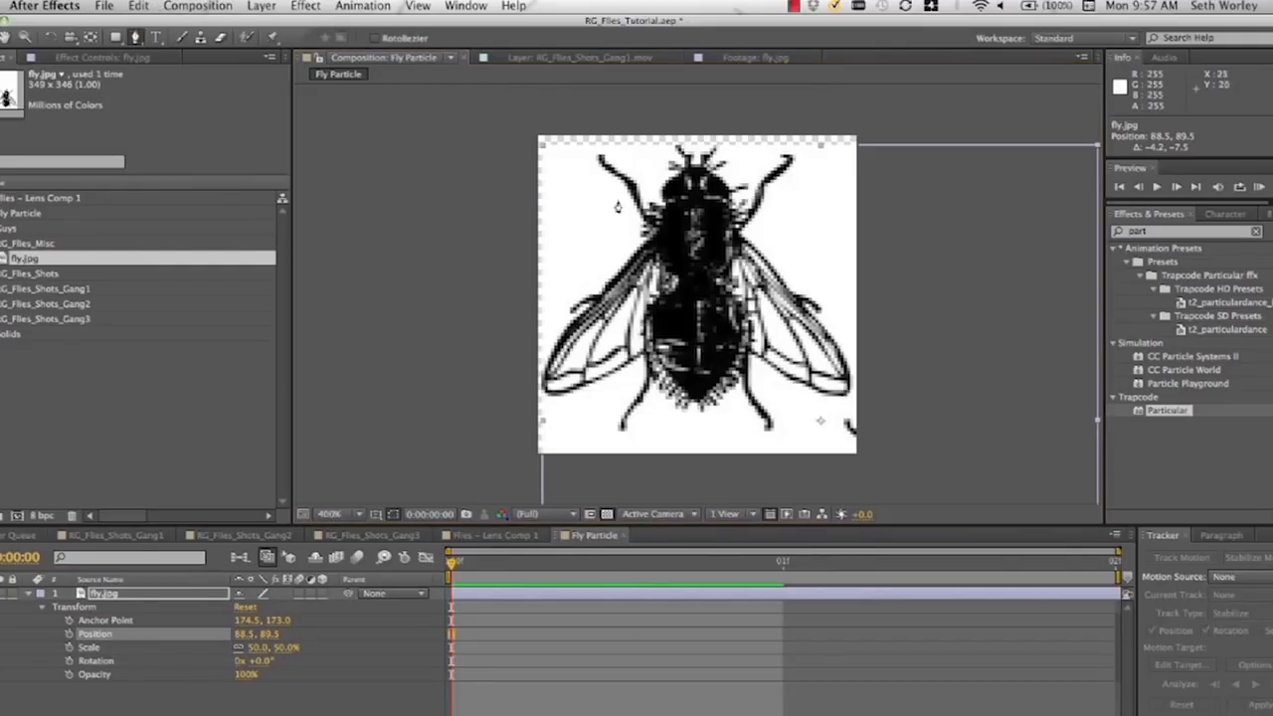
Start the fly mask down its left side and along the bottom to the lower right.
click(575, 164)
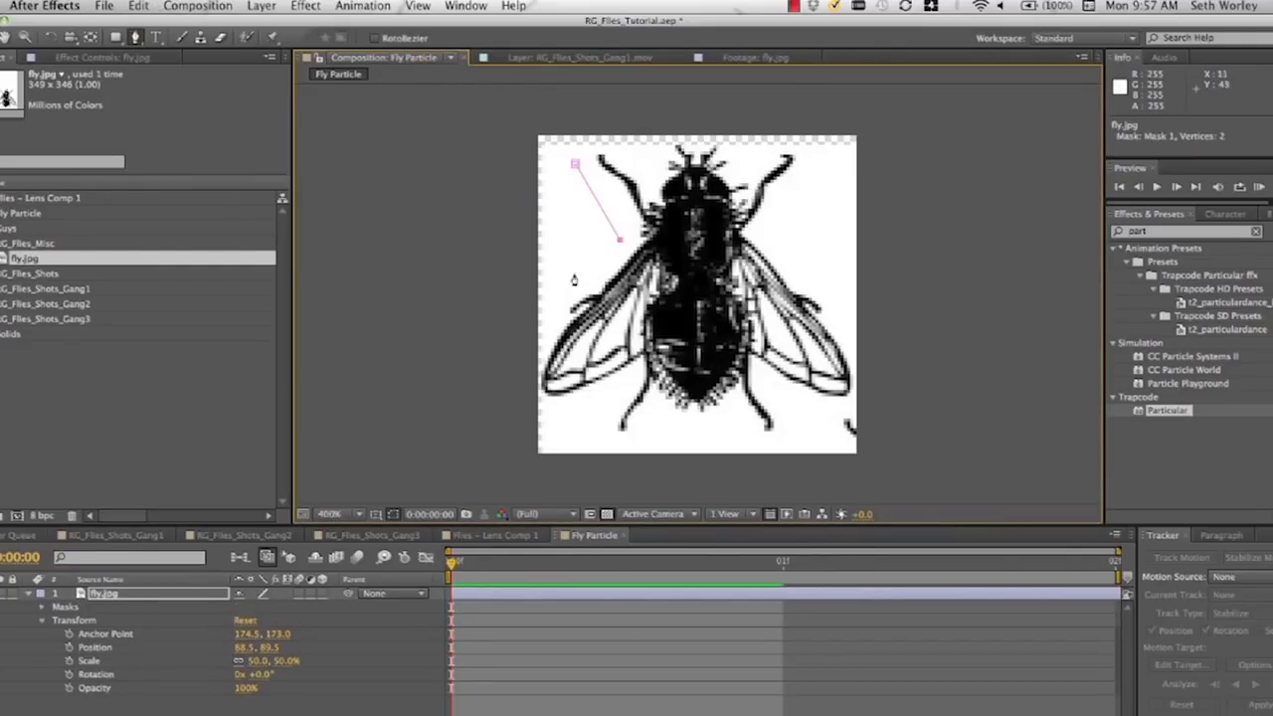
click(525, 375)
click(700, 449)
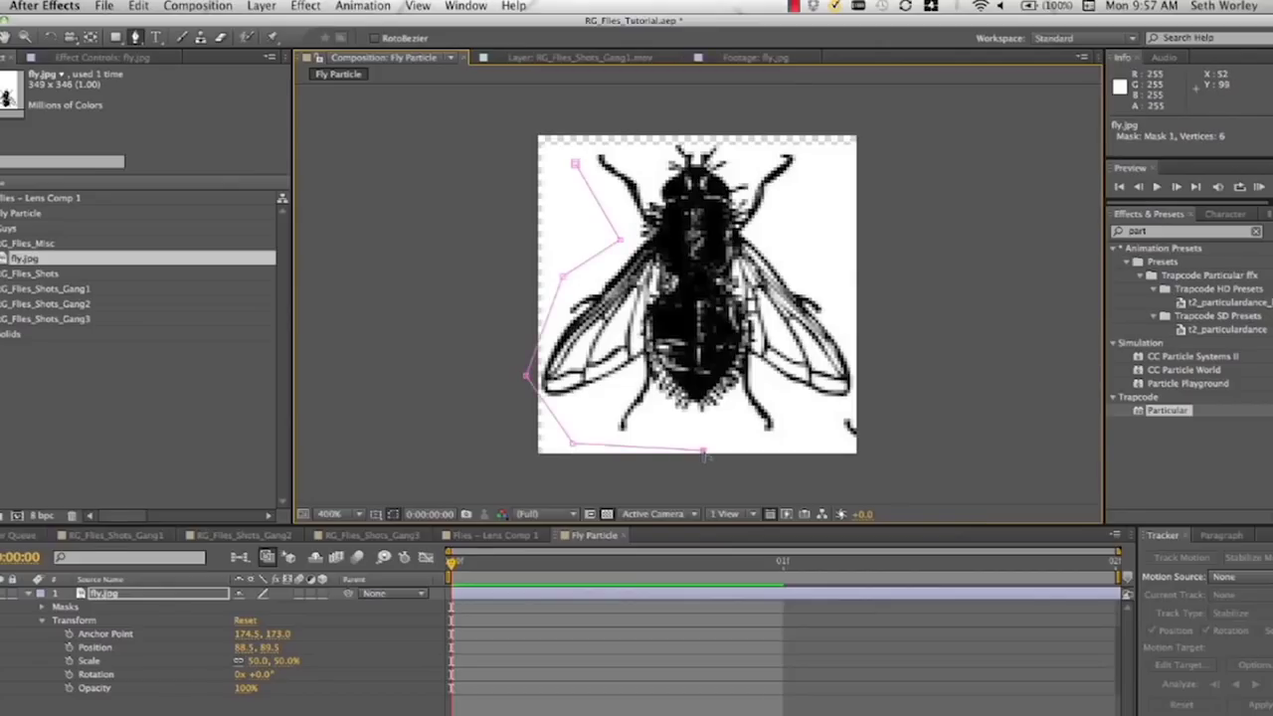
click(820, 435)
click(871, 397)
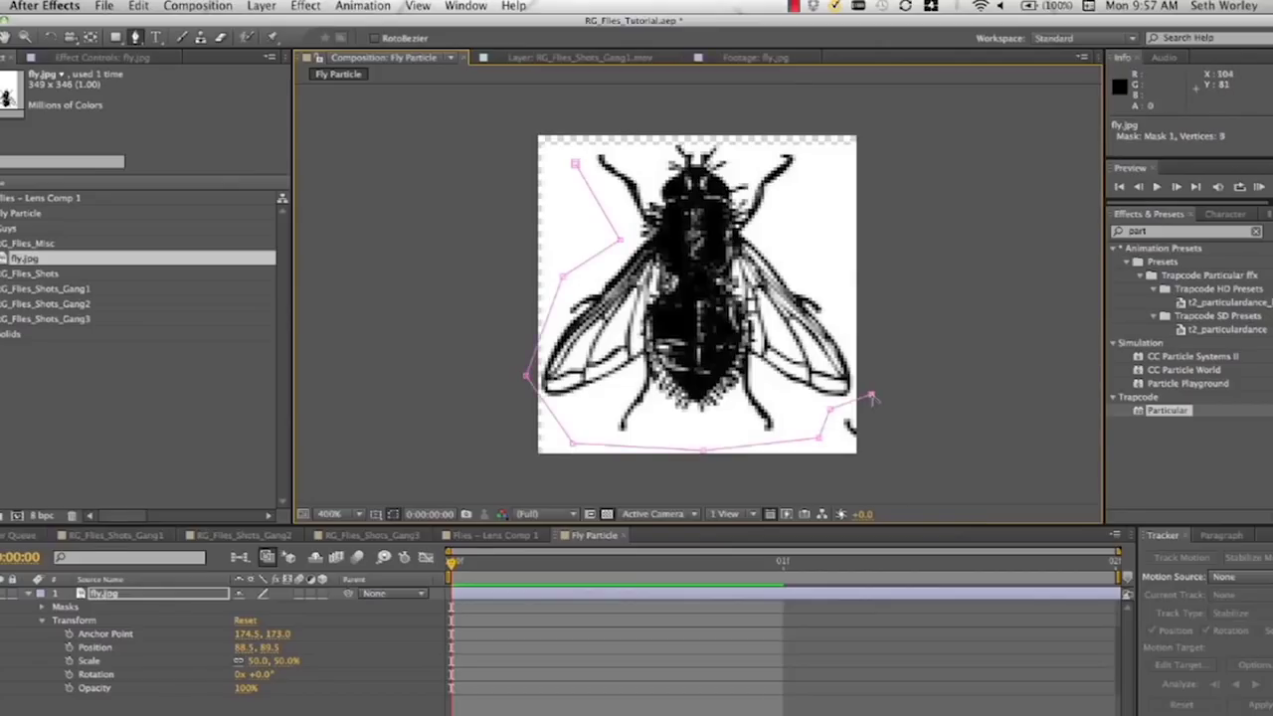
click(790, 240)
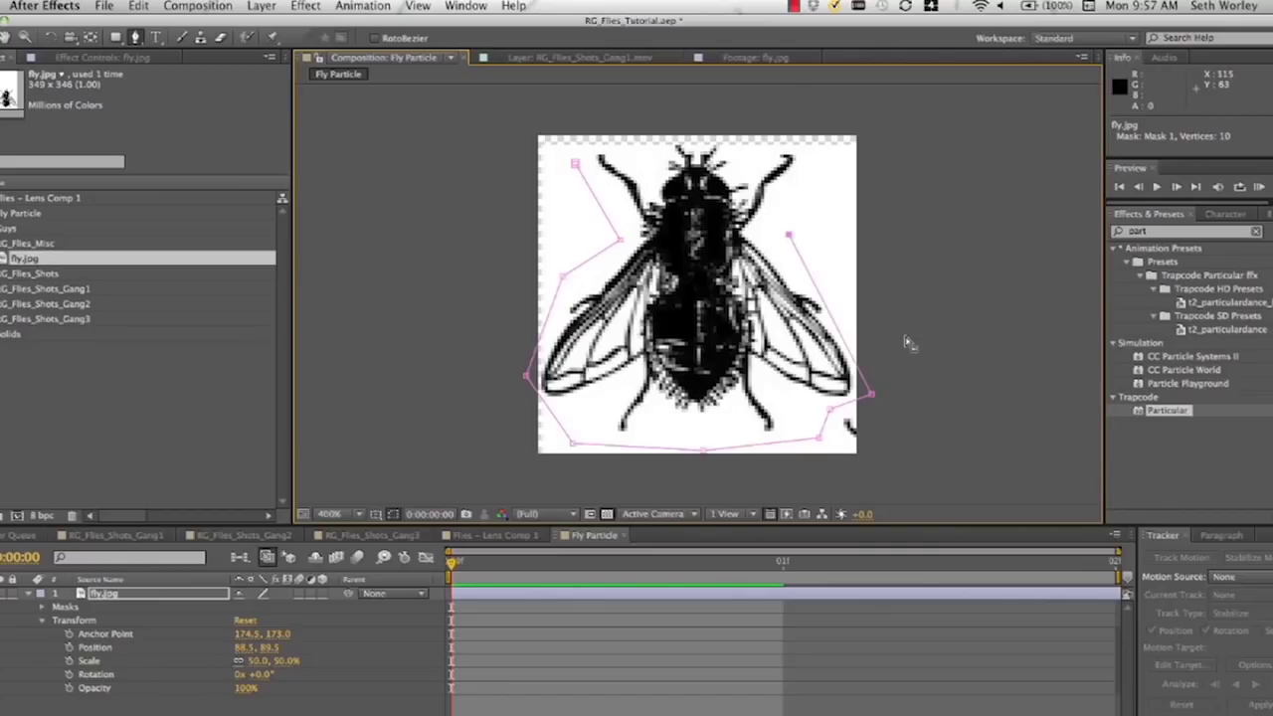
key(super+z)
Trace the mask up the right side and across the top, closing it at the first vertex.
click(861, 316)
click(790, 239)
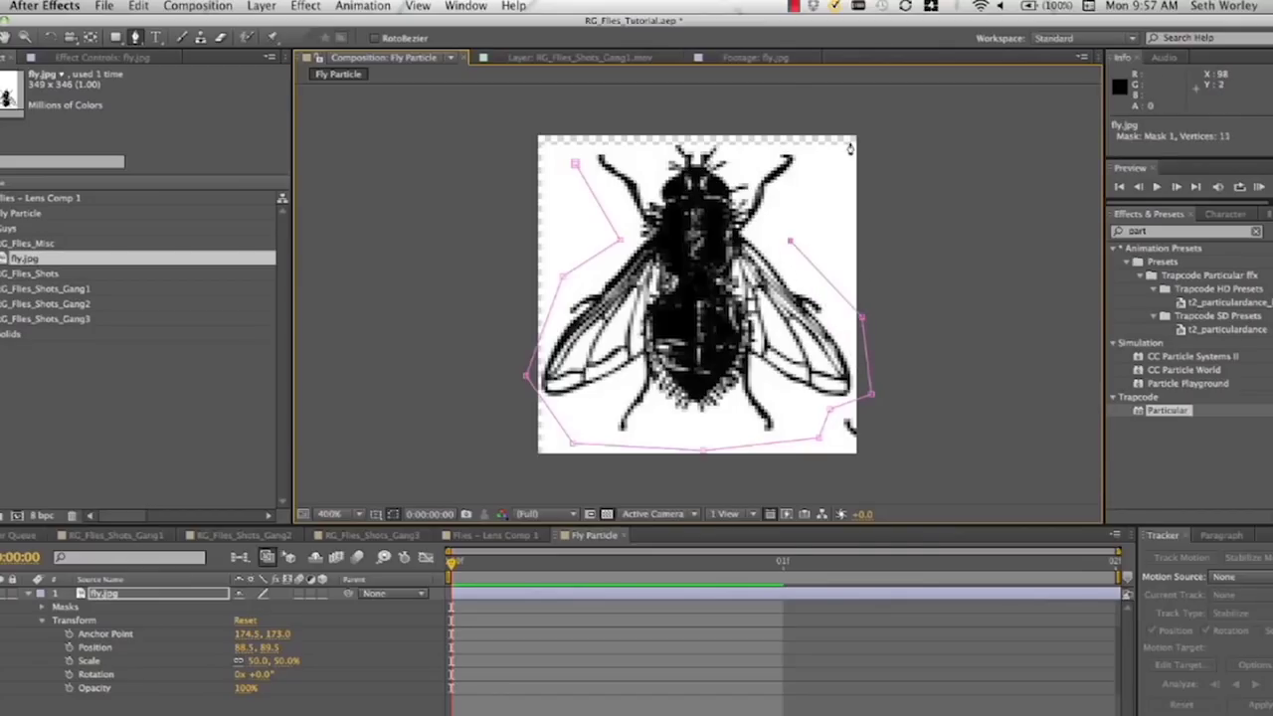
click(826, 132)
click(695, 120)
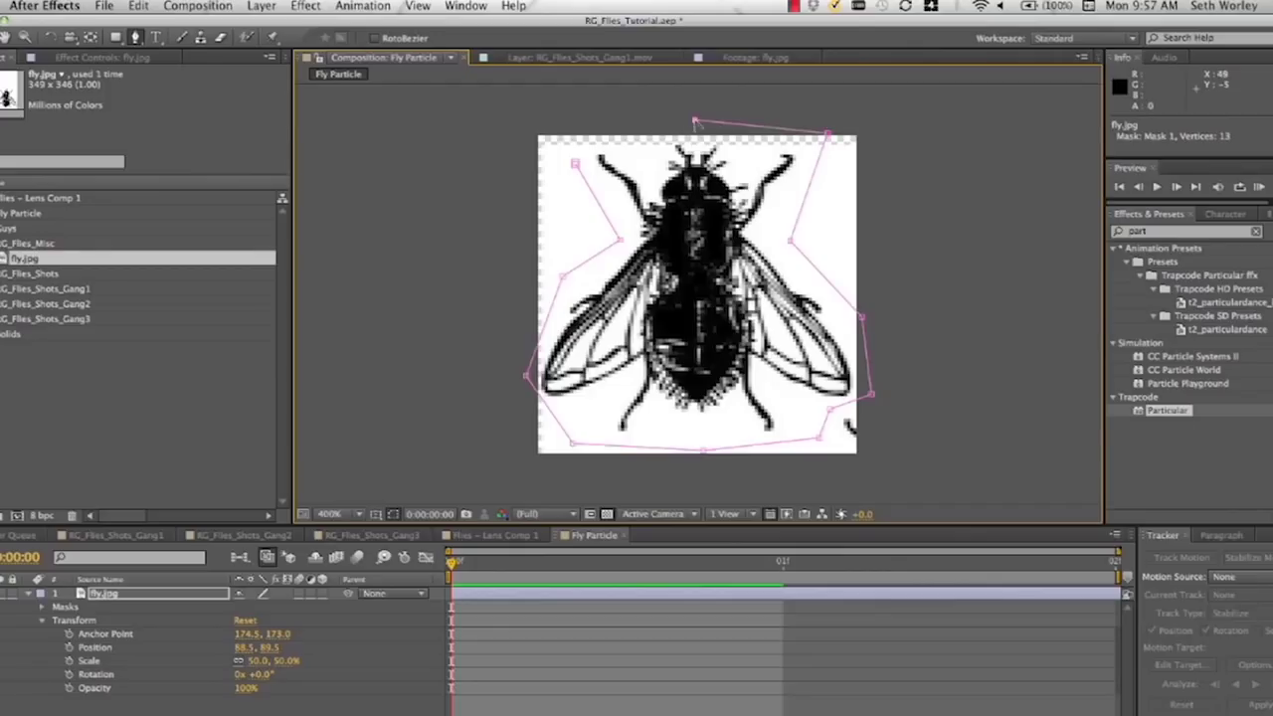
click(593, 116)
click(574, 165)
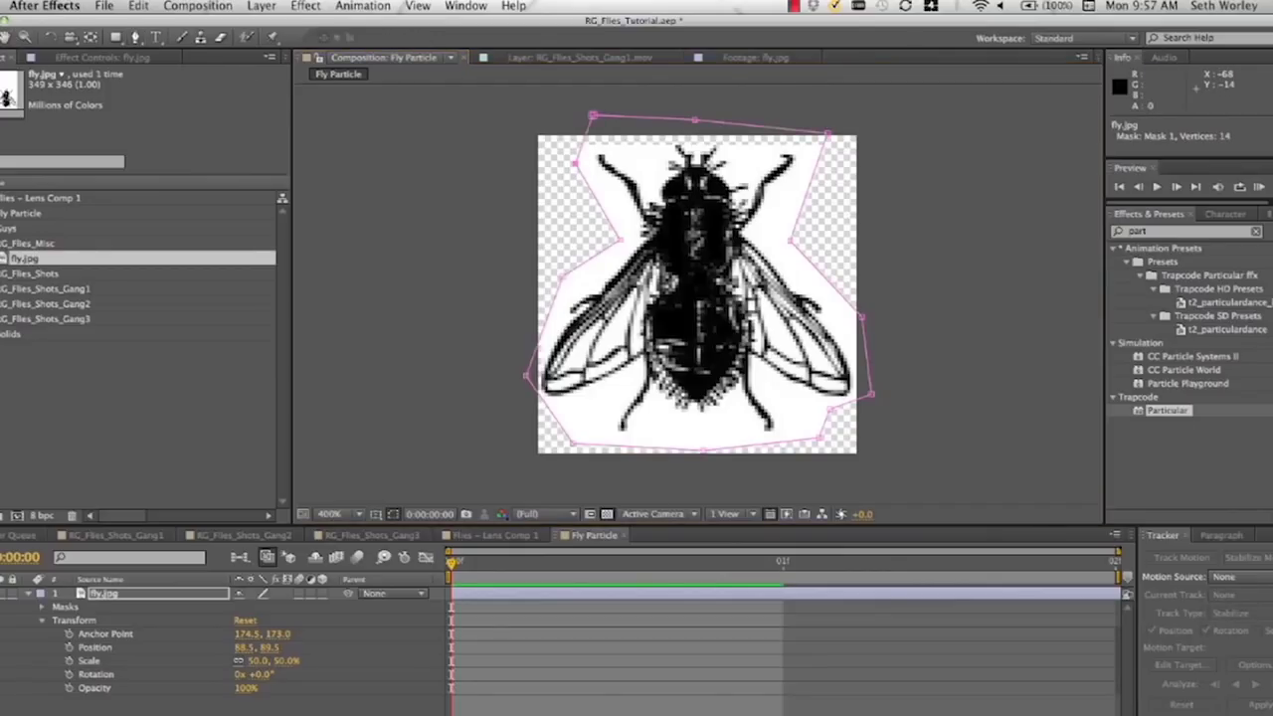
key(F2)
Place puppet pins on the fly's head, abdomen, left wing and right wing.
click(109, 594)
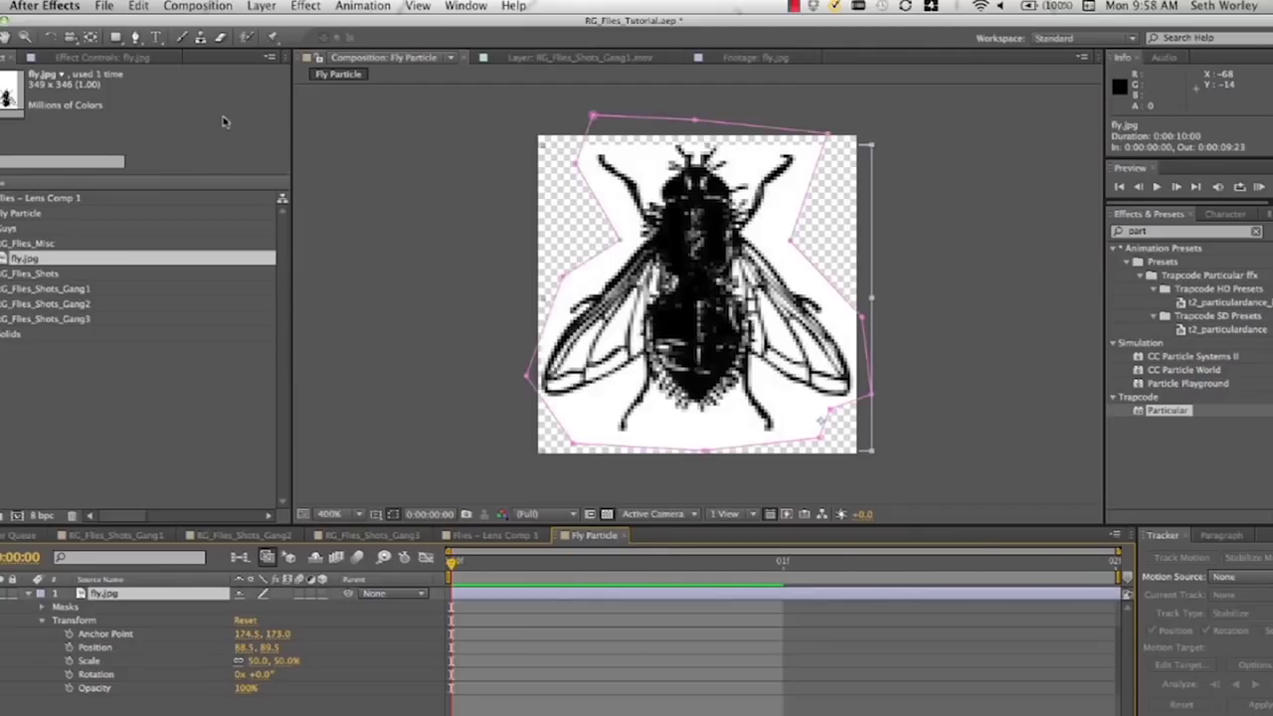
click(273, 38)
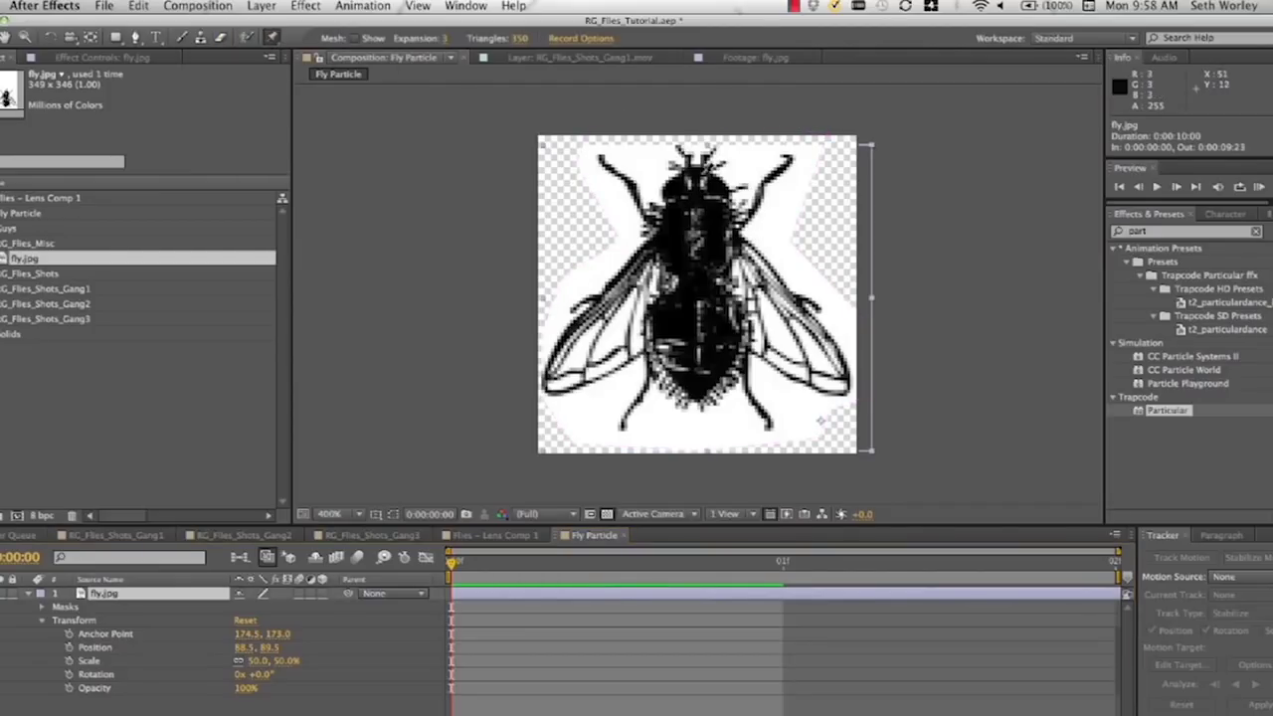
click(697, 192)
click(704, 360)
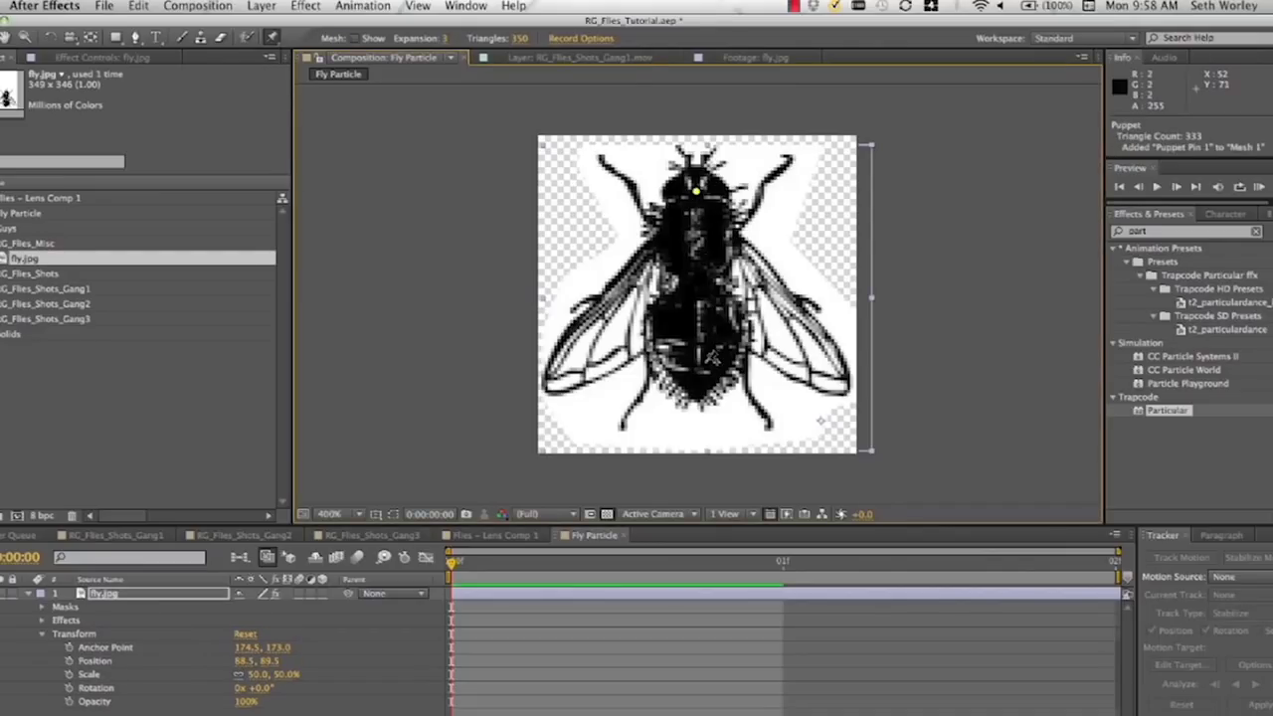
click(574, 352)
click(815, 353)
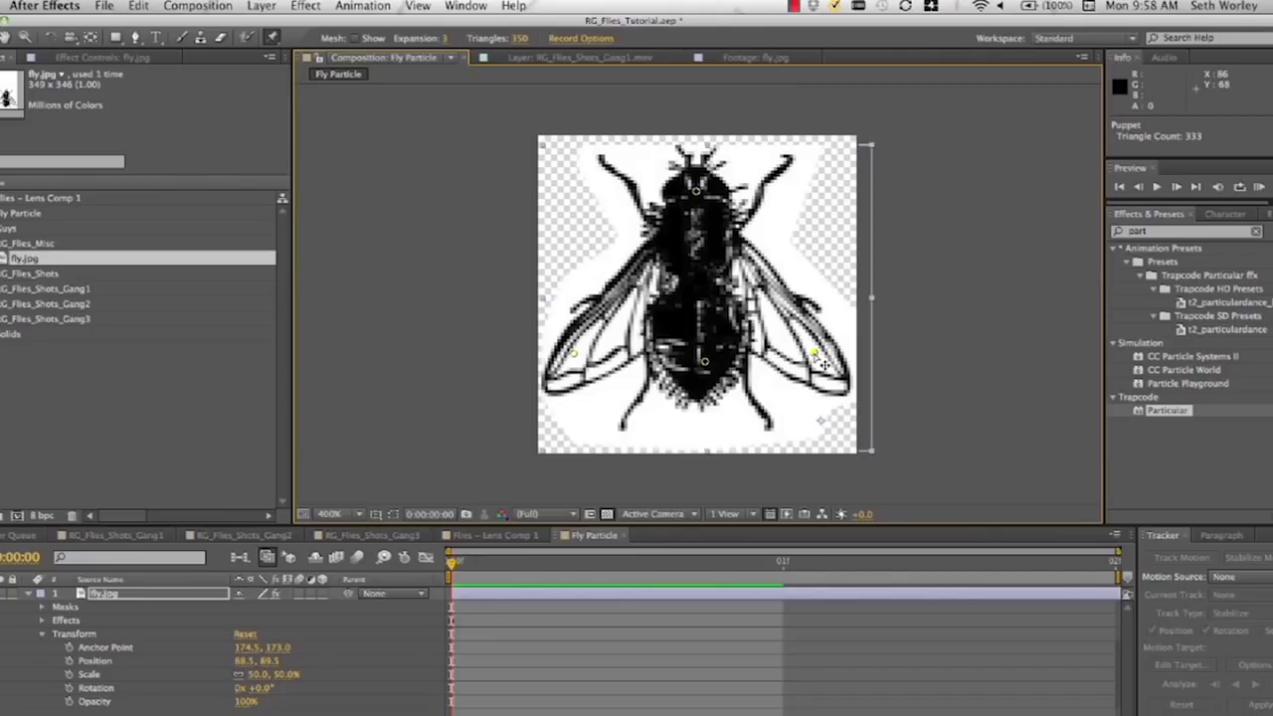
One frame later, raise both wings, lower the abdomen and shift the head, then play.
click(633, 570)
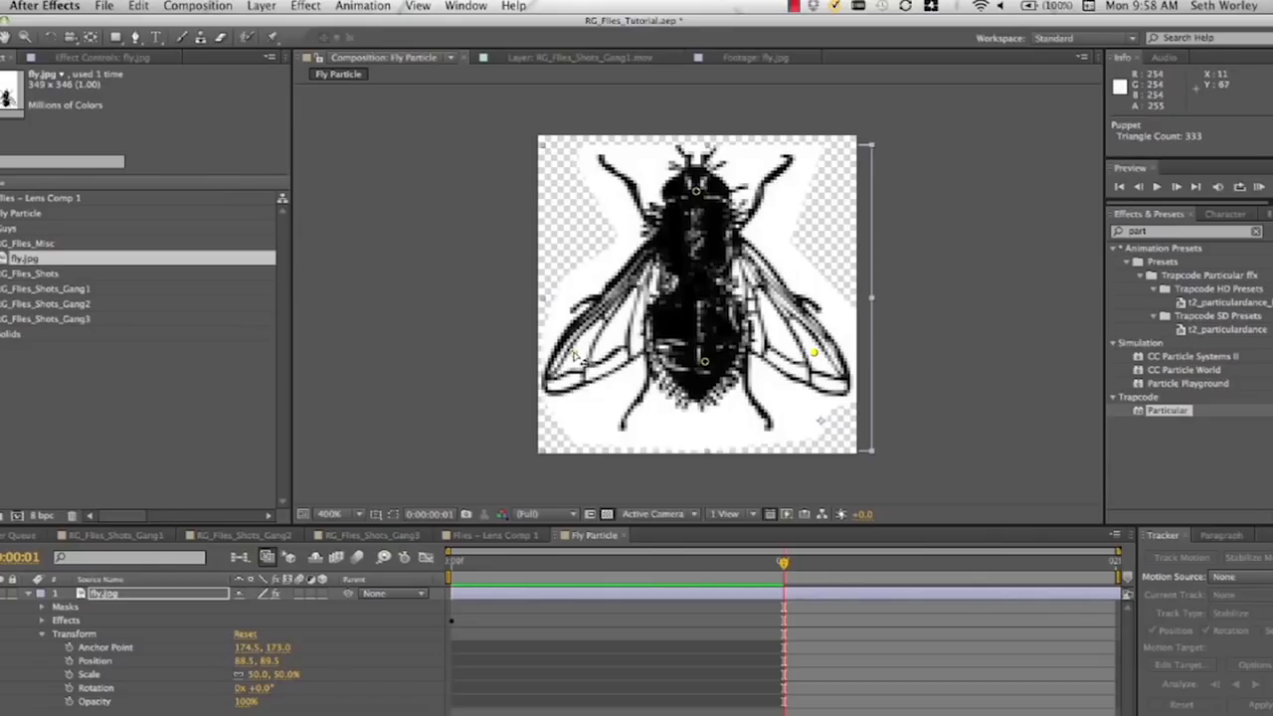
drag(573, 354, 573, 243)
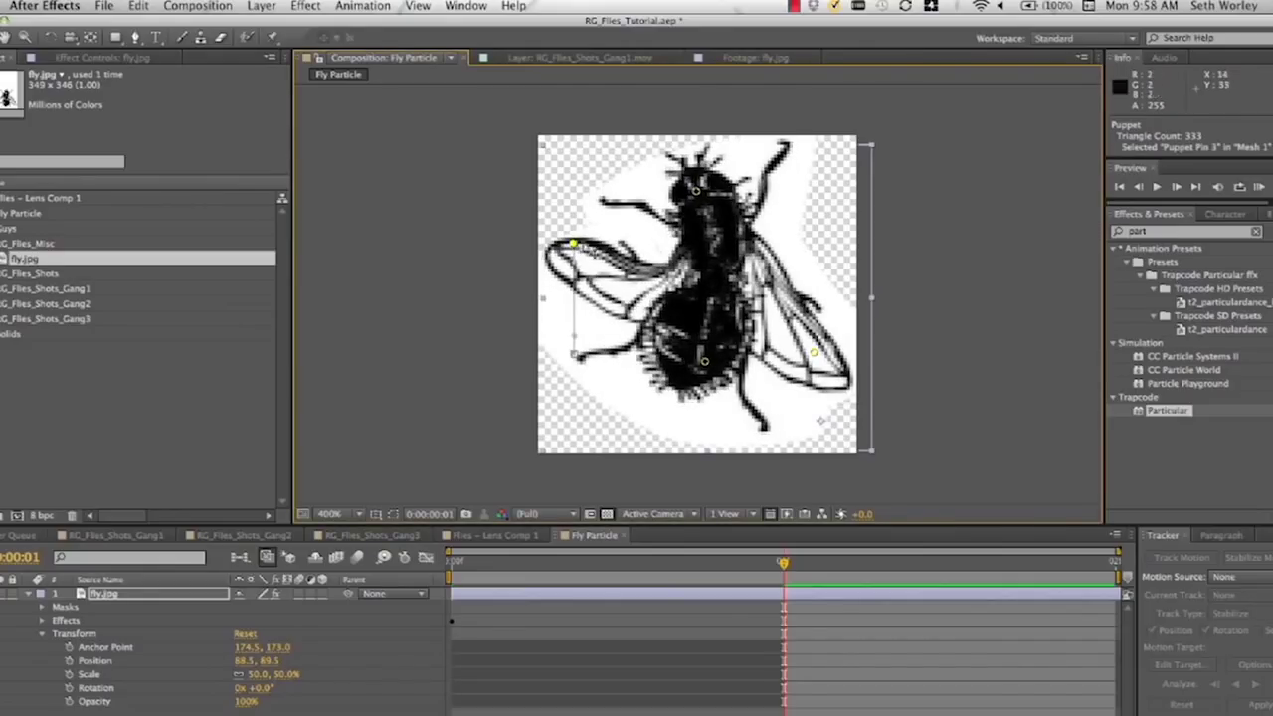
drag(822, 361, 811, 243)
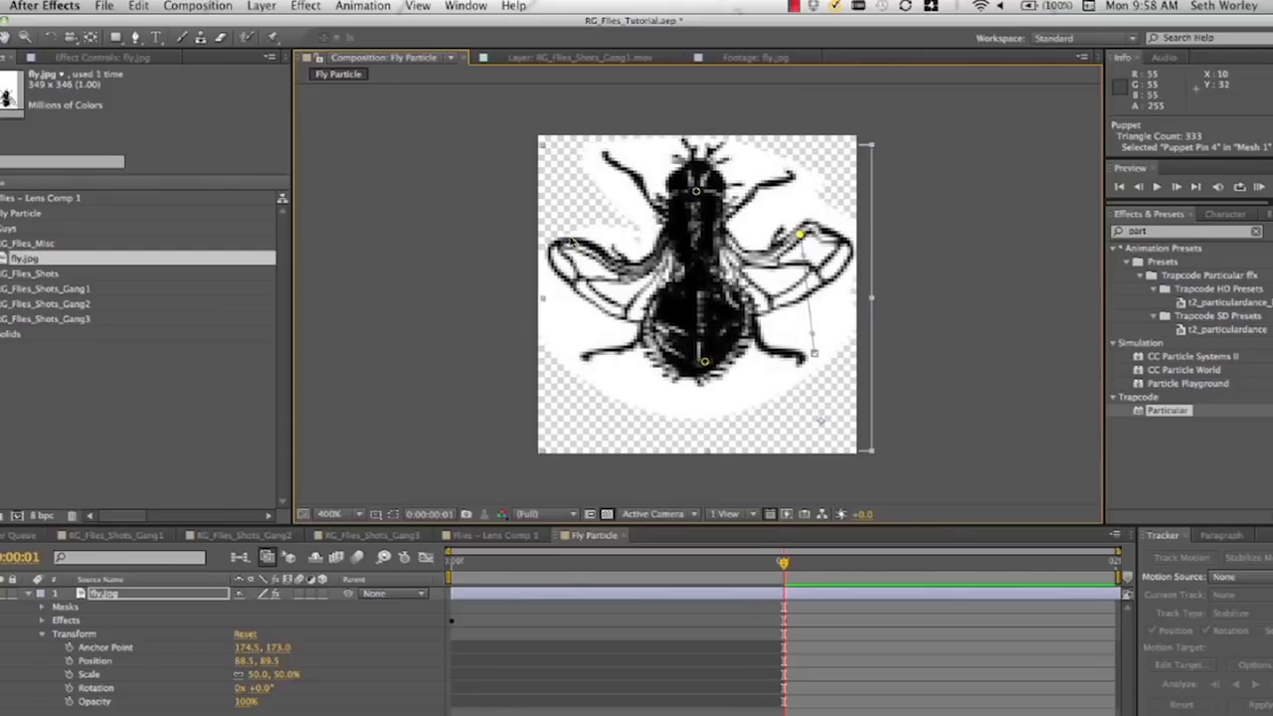
drag(573, 244, 573, 232)
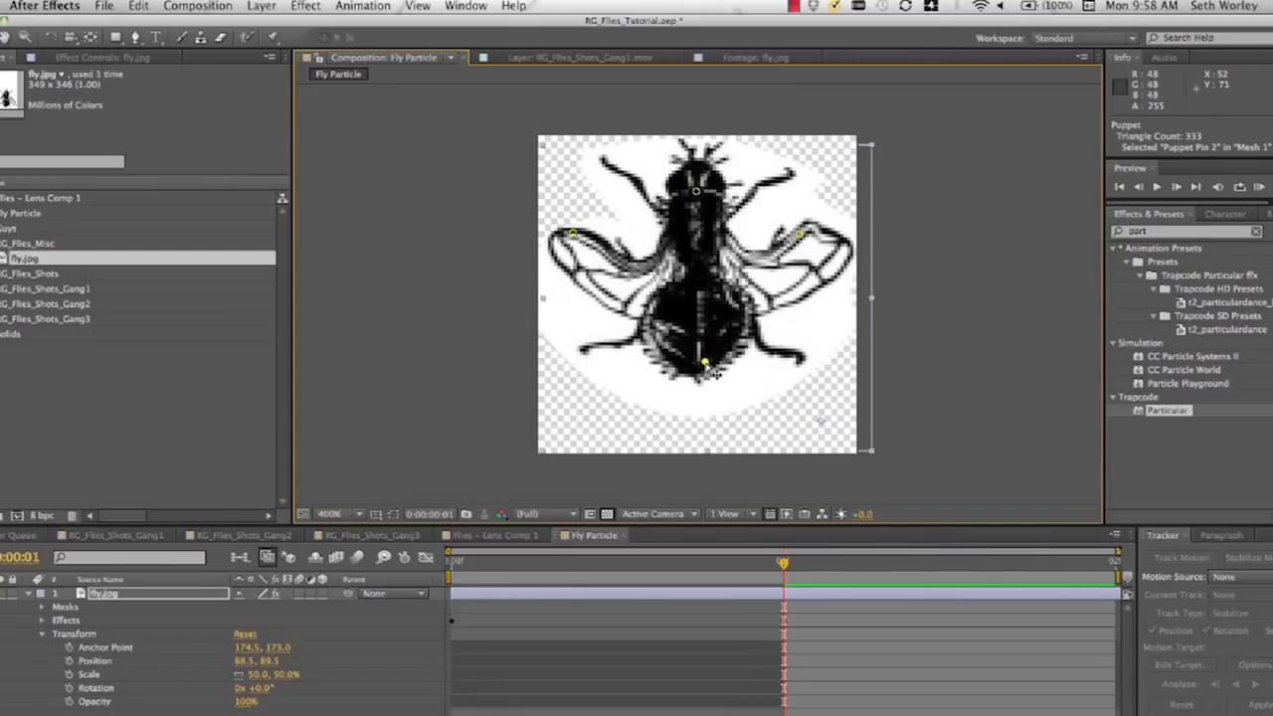
drag(704, 361, 707, 418)
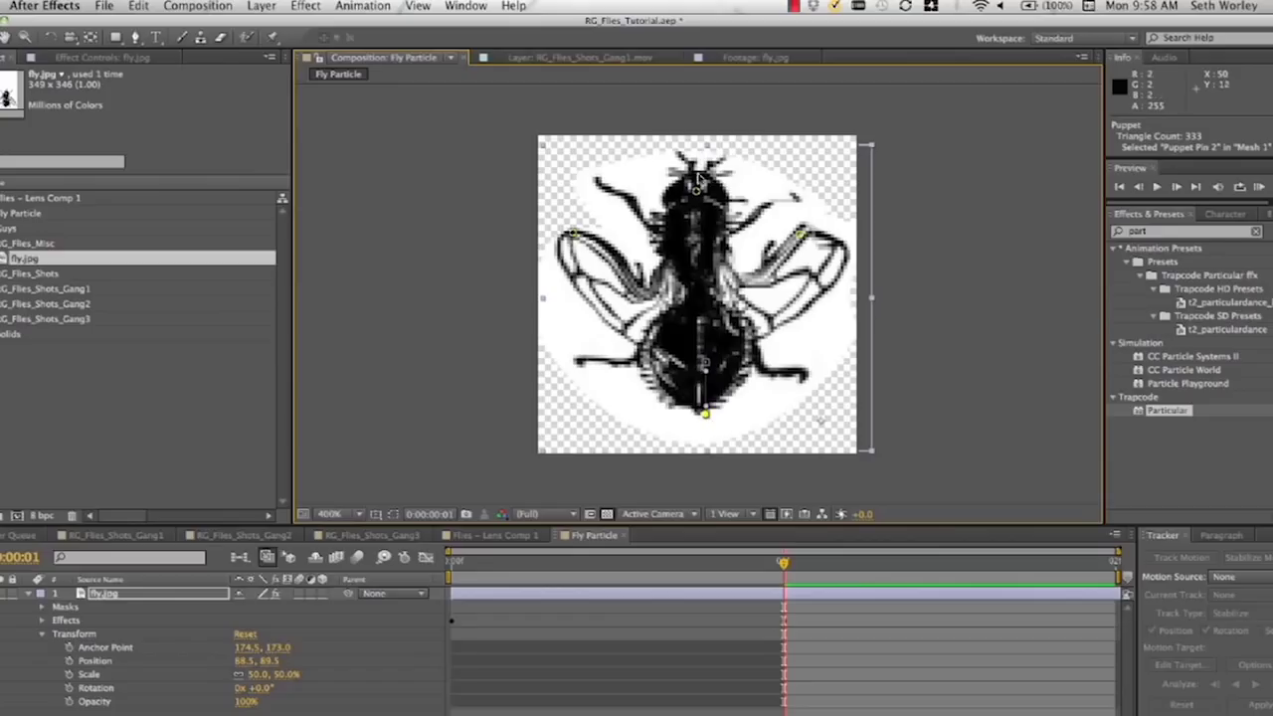
drag(697, 192, 694, 186)
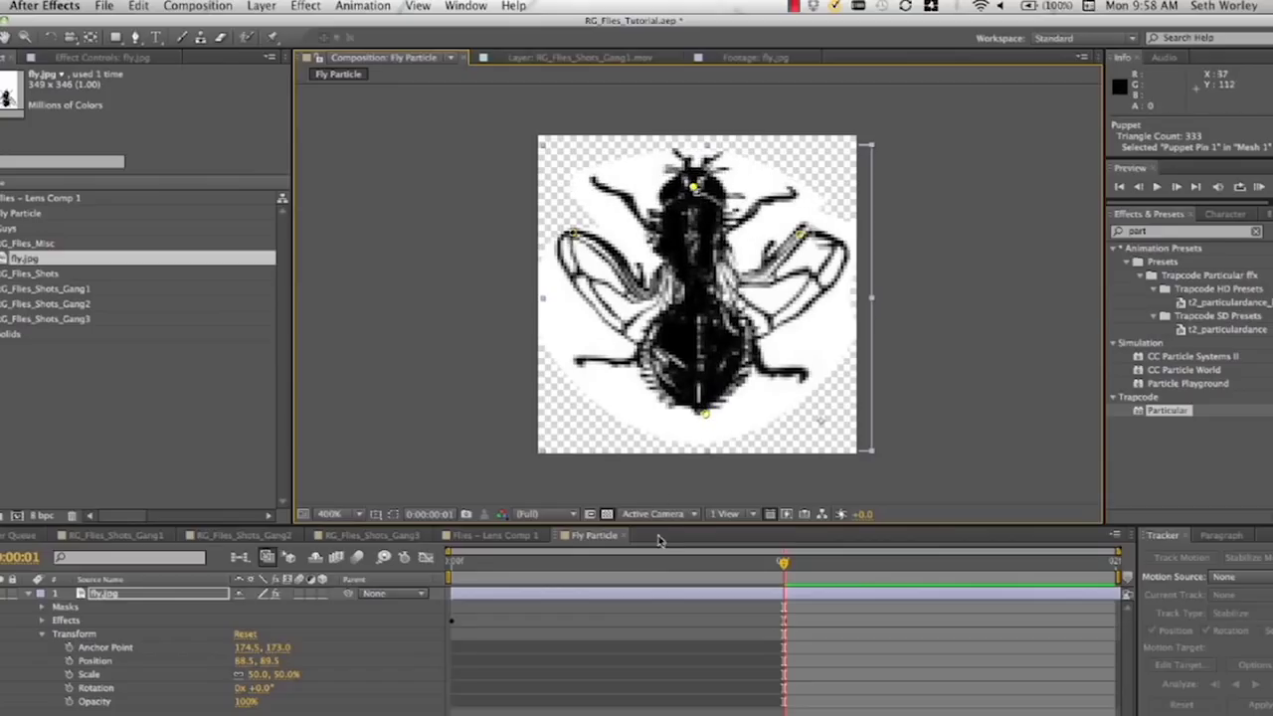
key(space)
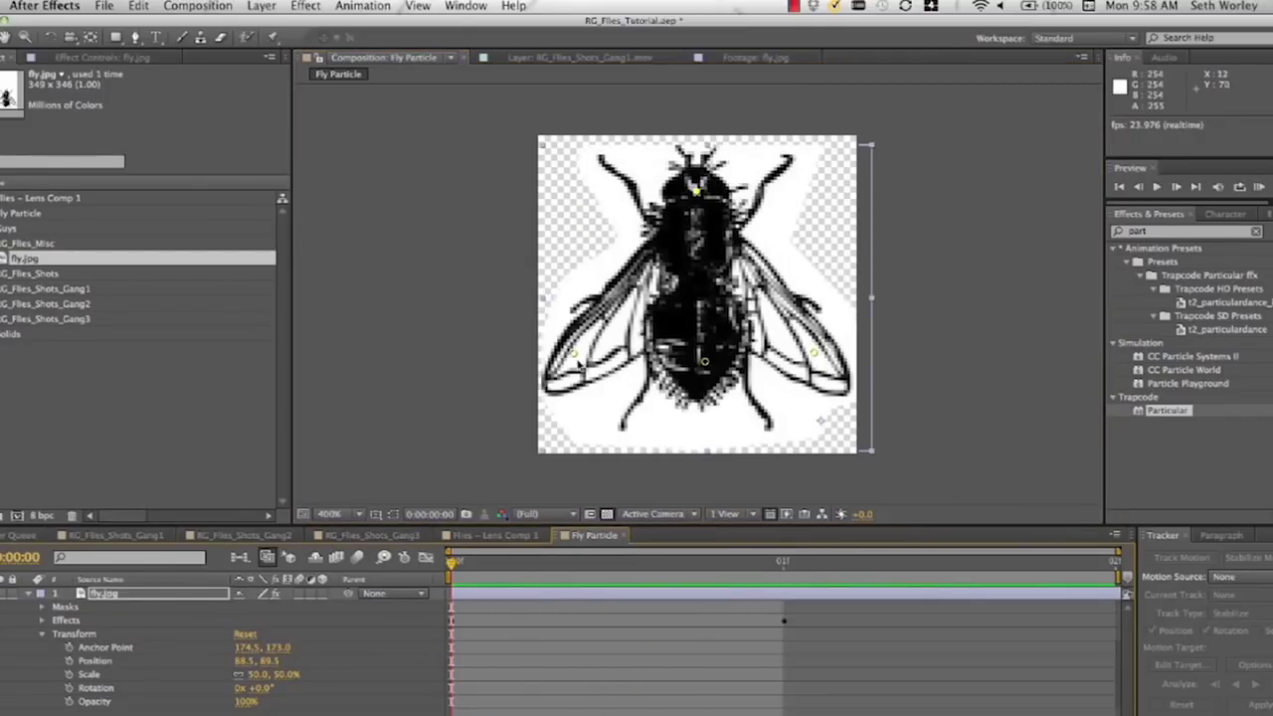
Reshape both wings in the starting pose and replay the flap.
drag(577, 363, 592, 376)
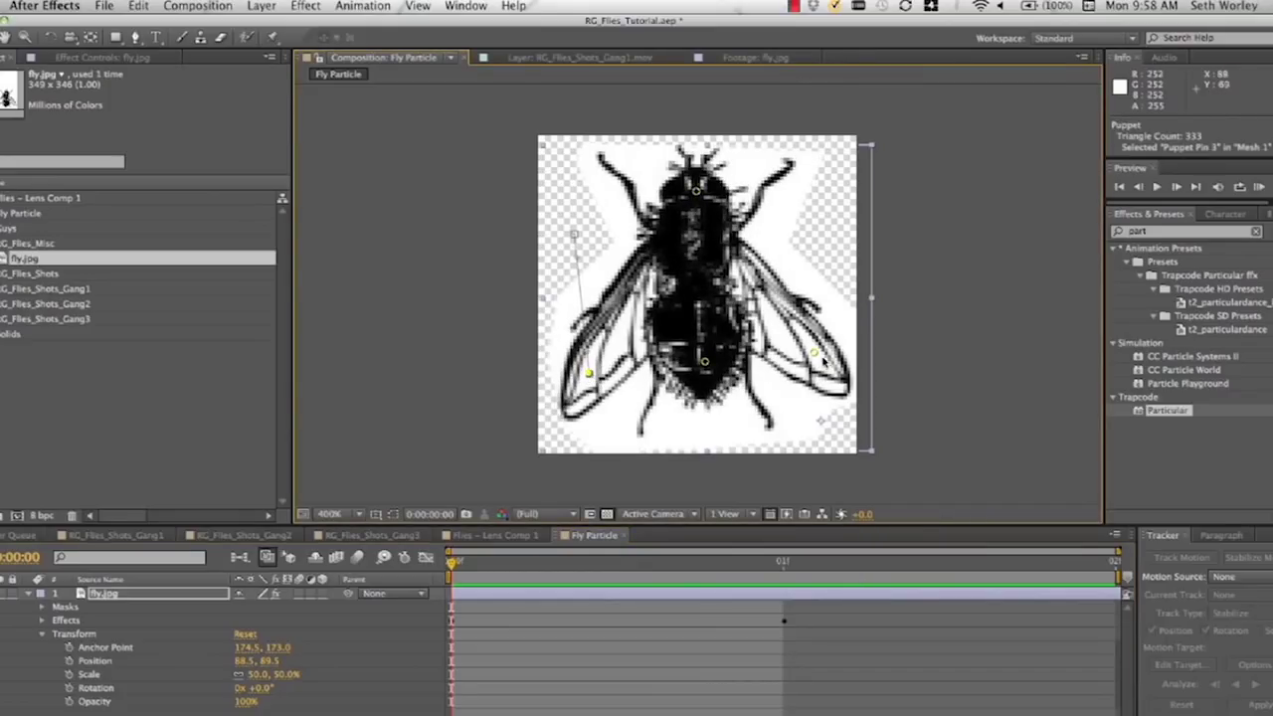
drag(824, 366, 790, 370)
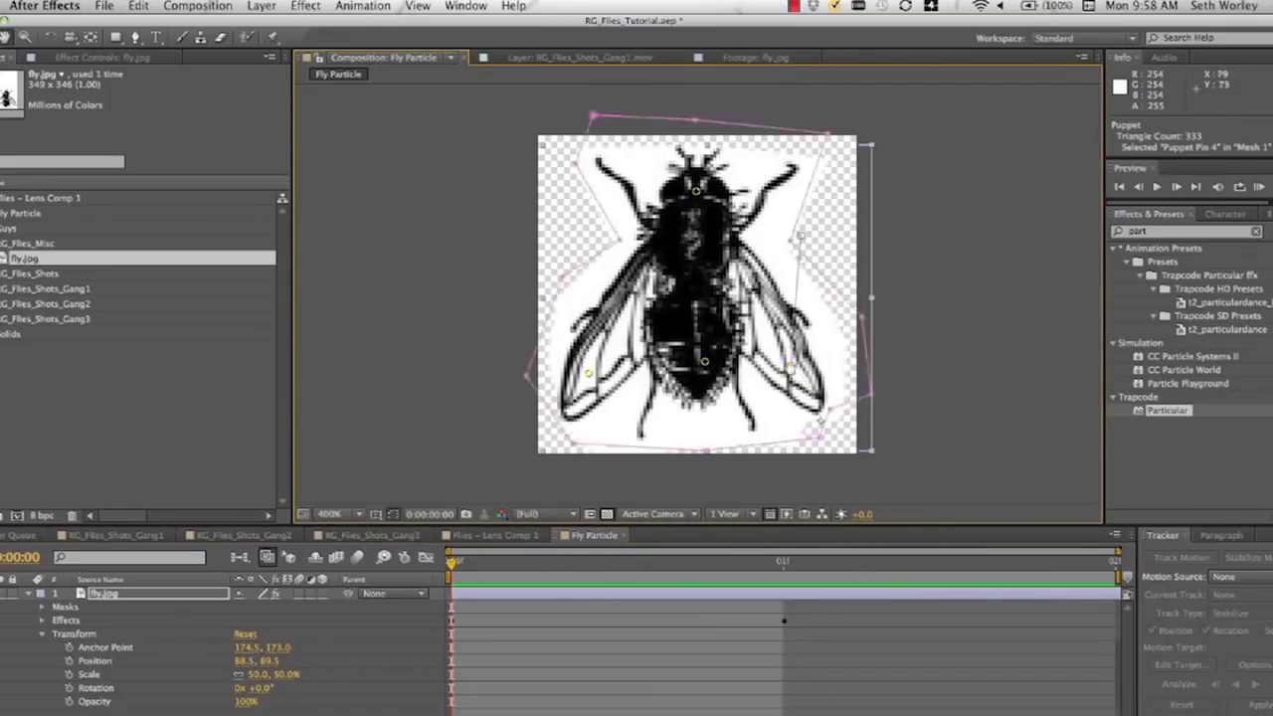
key(space)
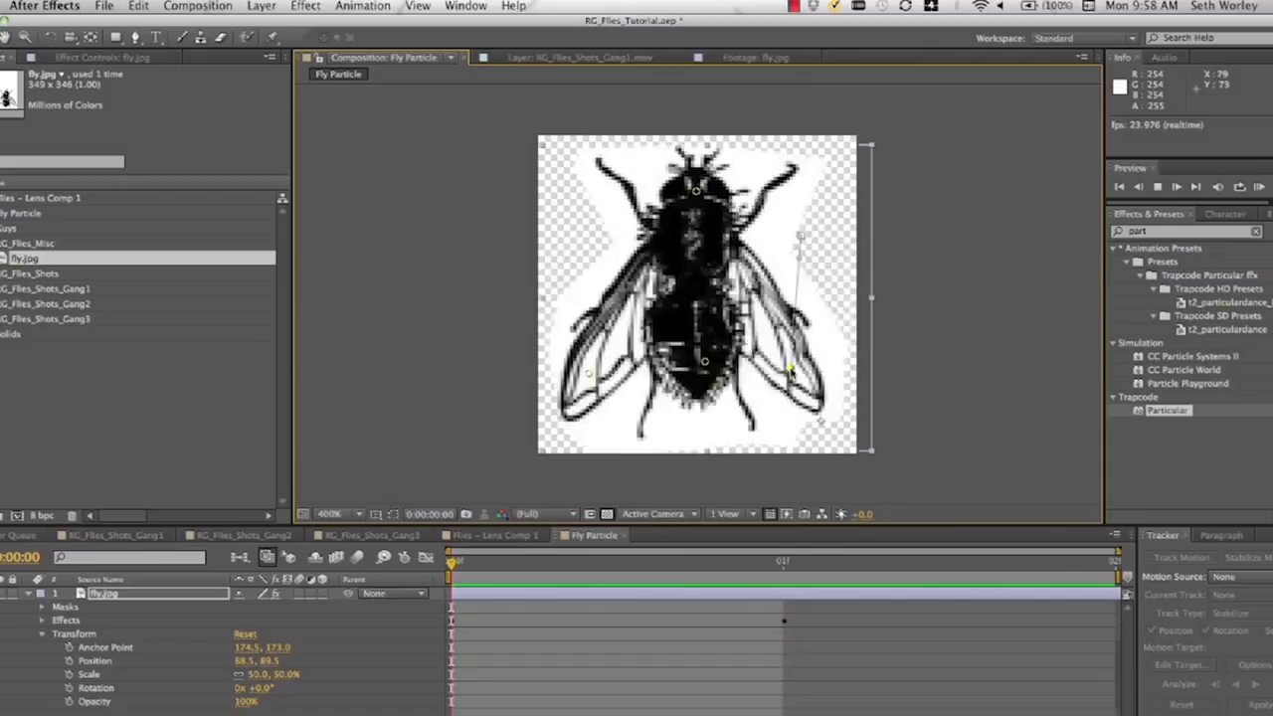
key(space)
Enable motion blur on the fly layer and composition, then preview the flapping.
click(296, 597)
click(359, 558)
key(space)
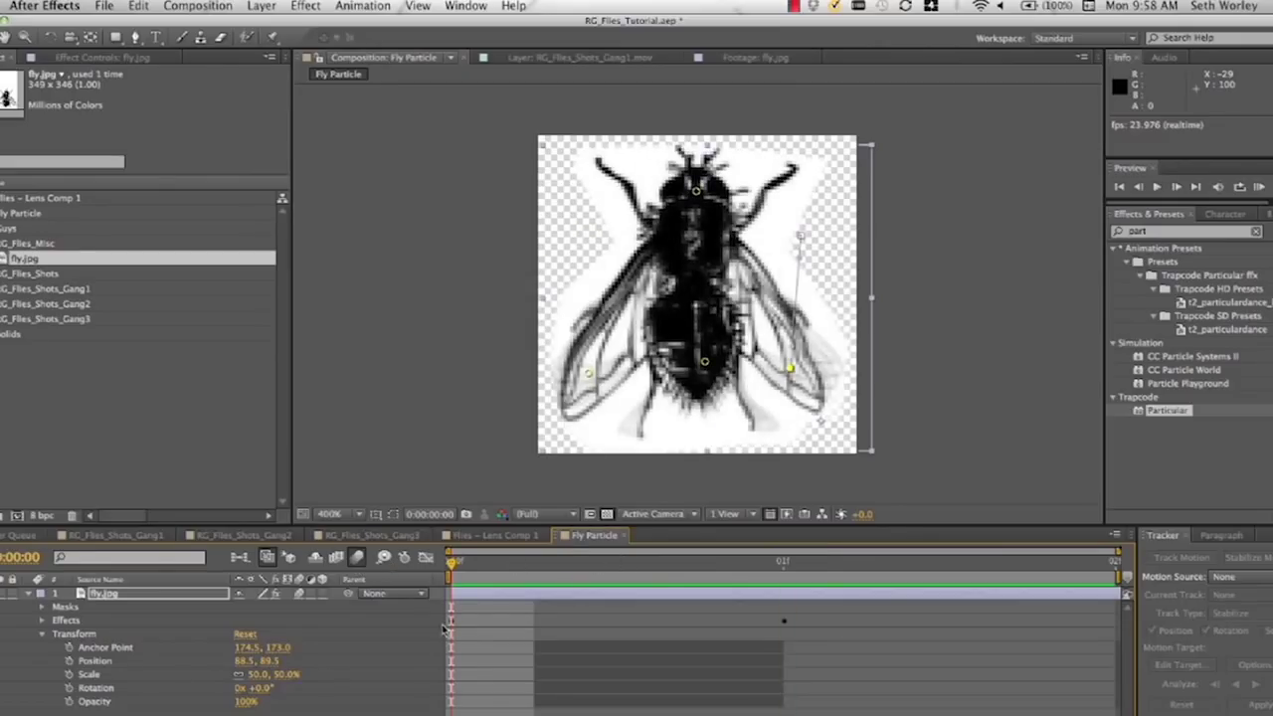
Save the project, clear the effects search and view the fly against black.
key(super+s)
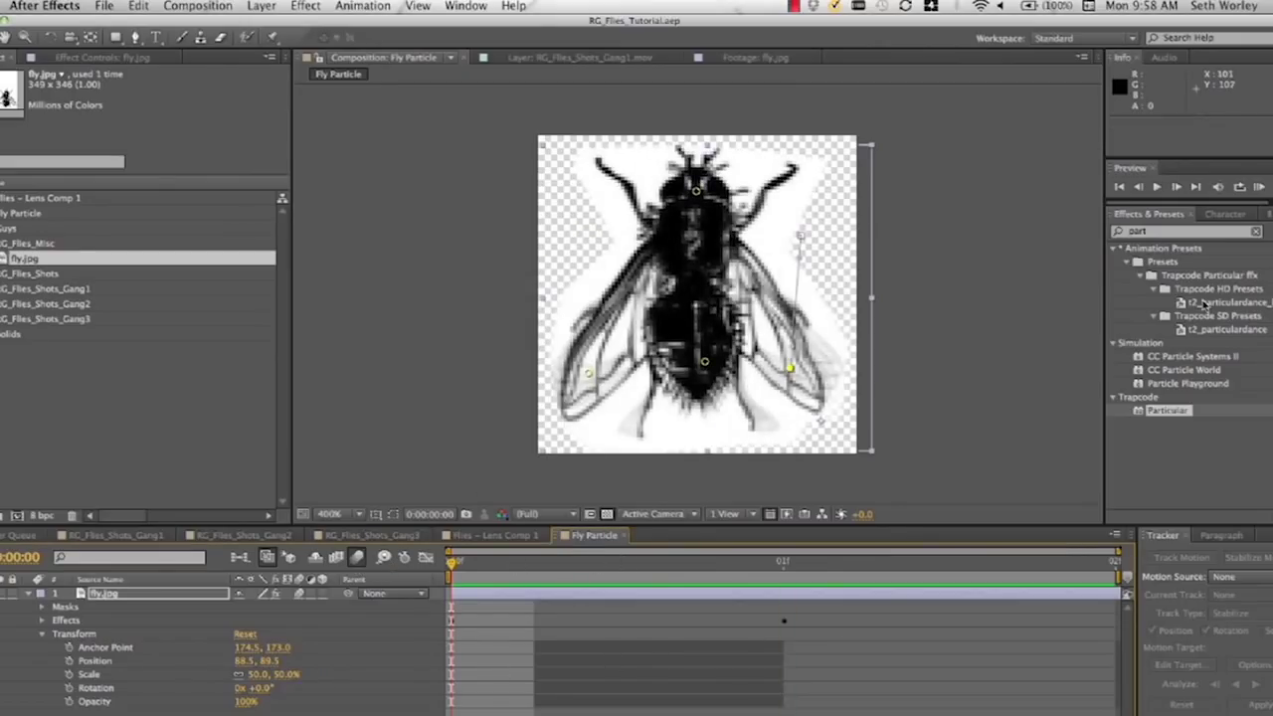
double_click(1176, 233)
key(BackSpace)
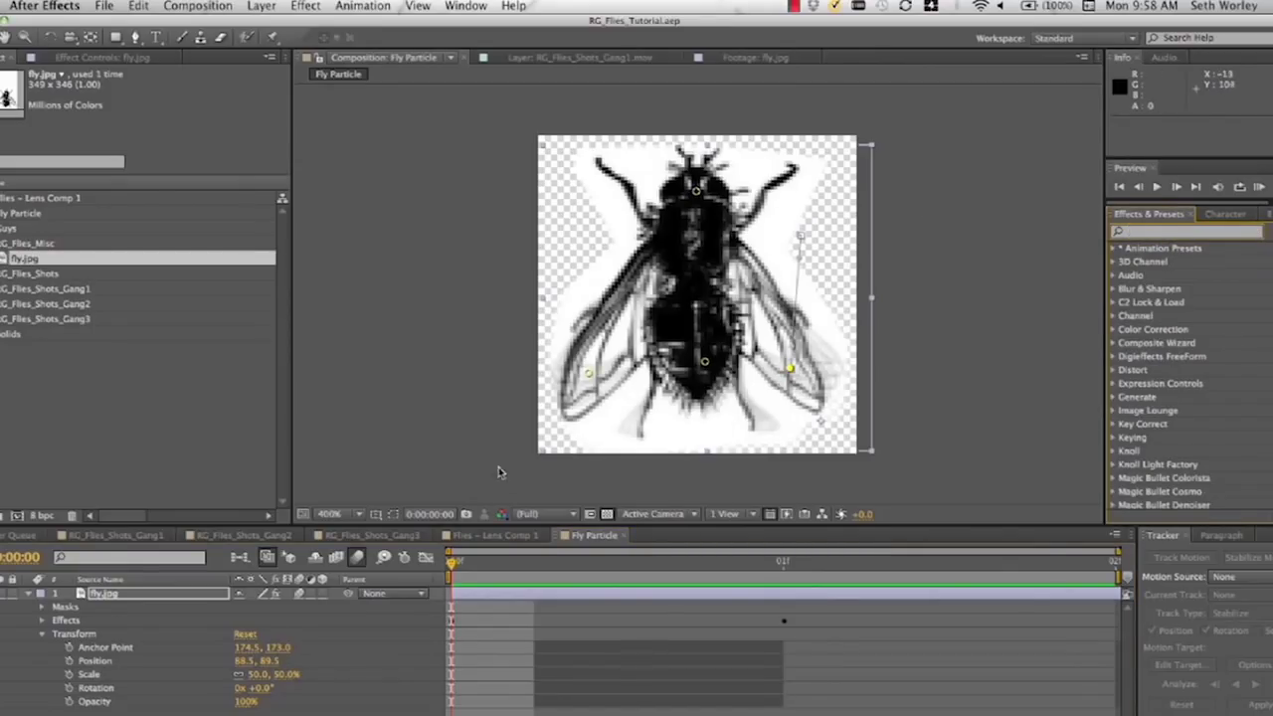
click(592, 514)
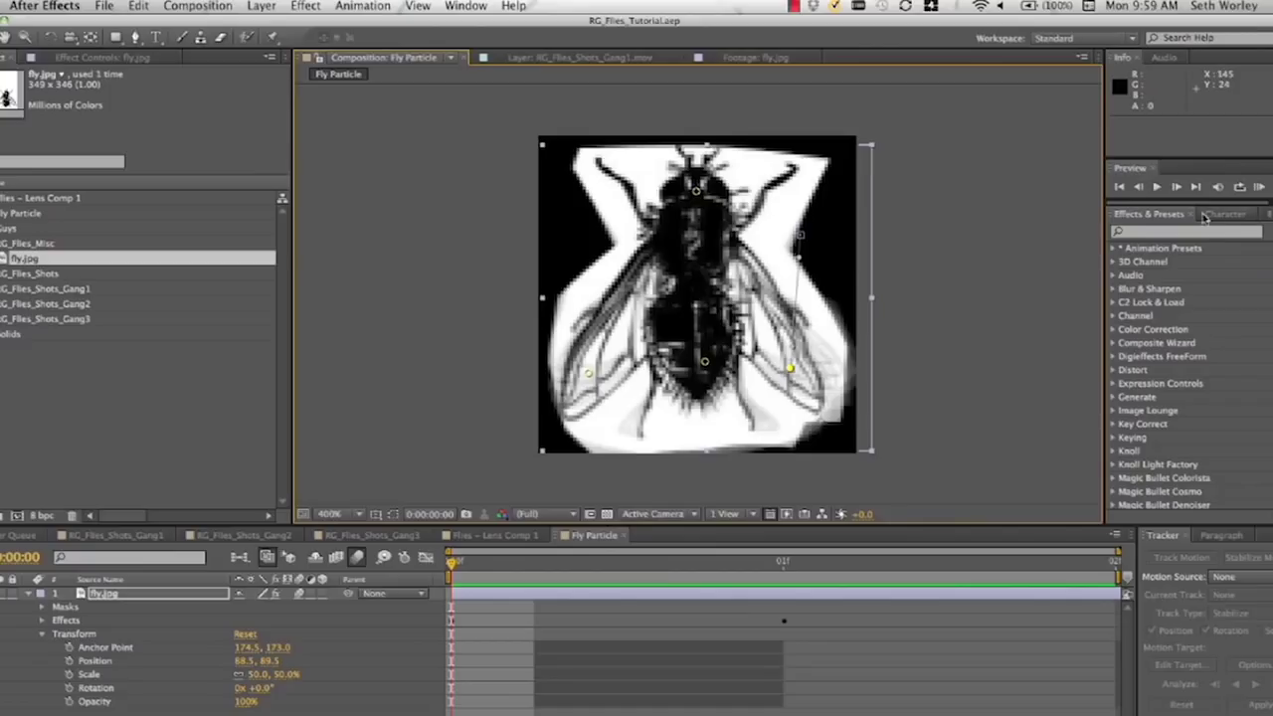
Apply Invert, Knoll UnMult and a second Invert to fly.jpg.
click(1147, 233)
text(invert)
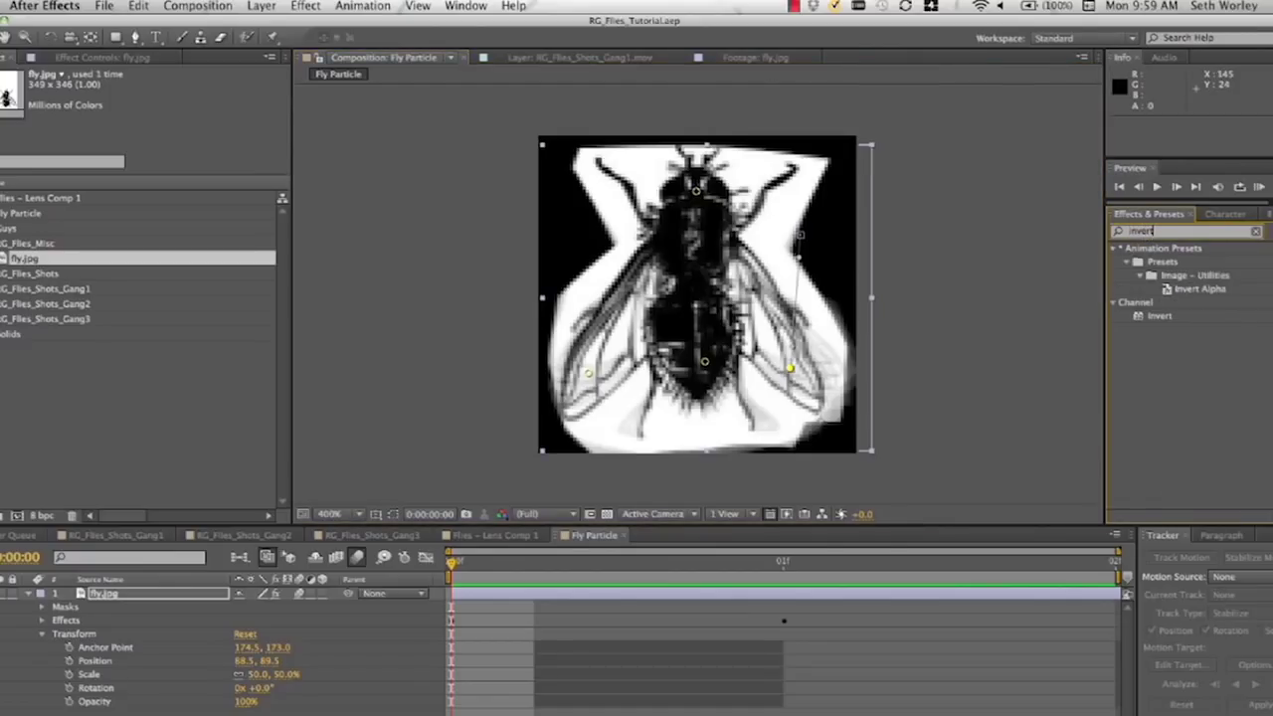
drag(1158, 321, 105, 594)
click(1169, 231)
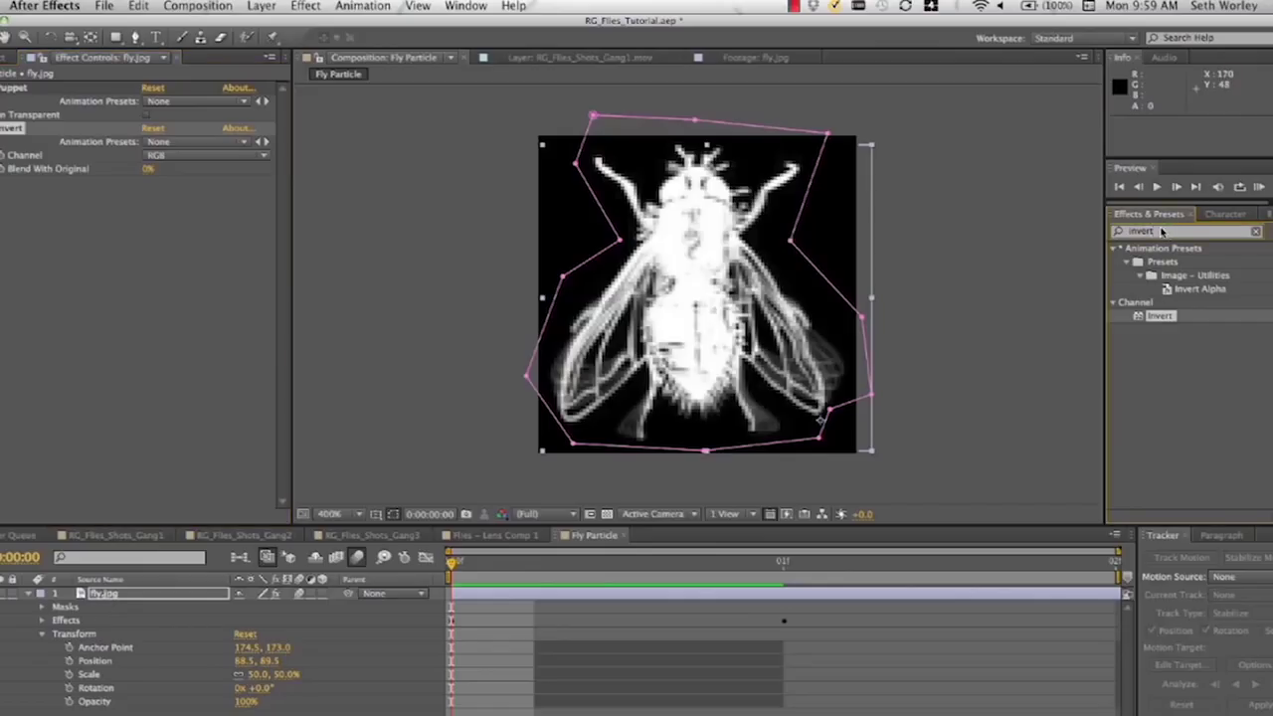
text(un)
text(m)
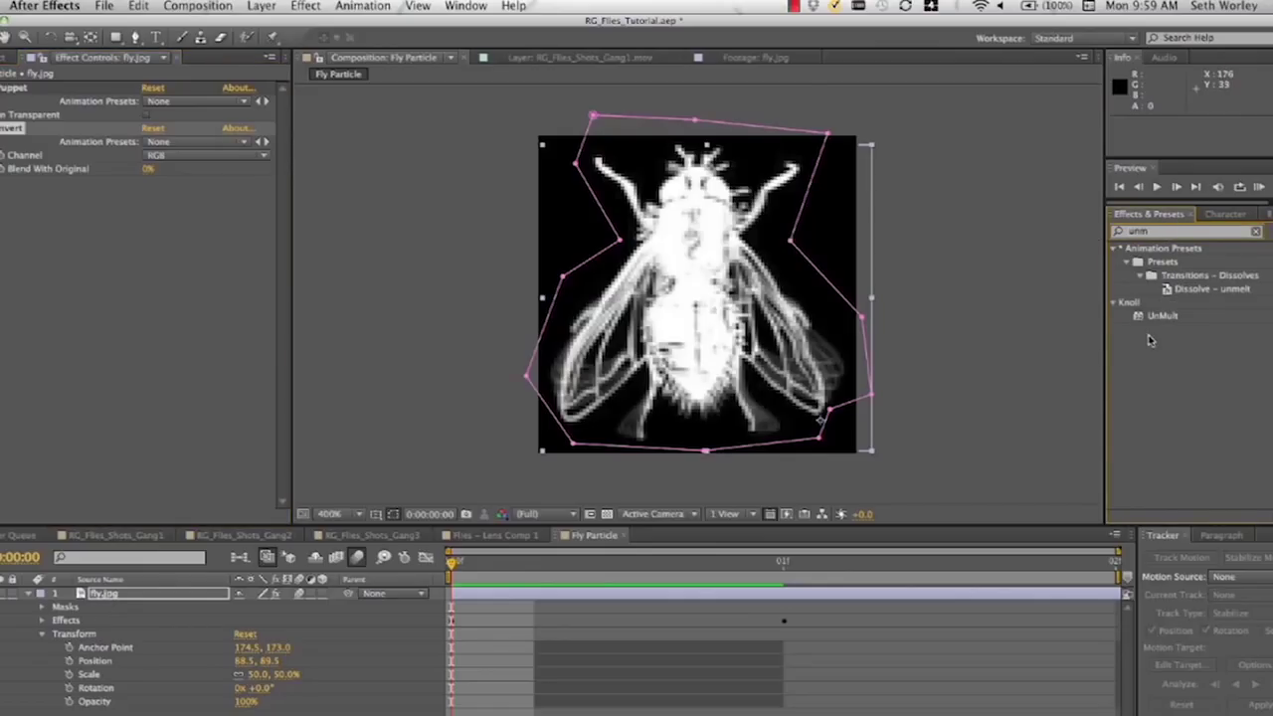
drag(1166, 321, 97, 599)
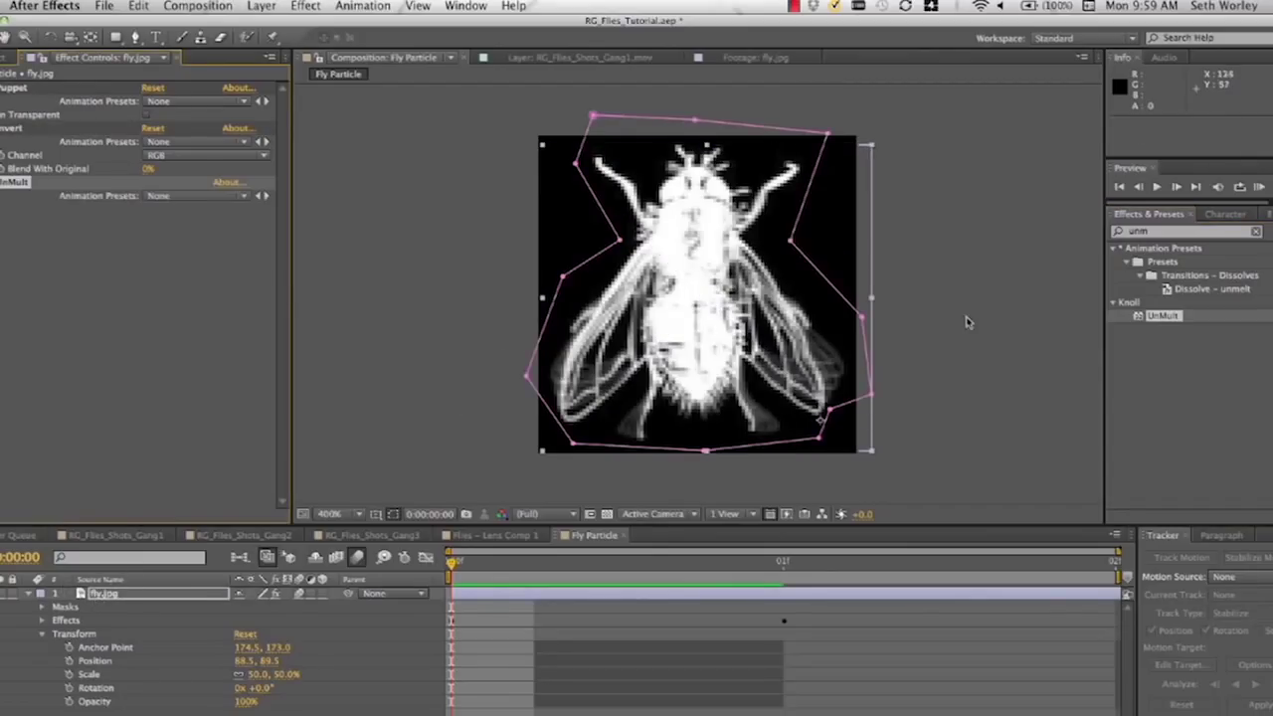
double_click(1154, 235)
text(invert)
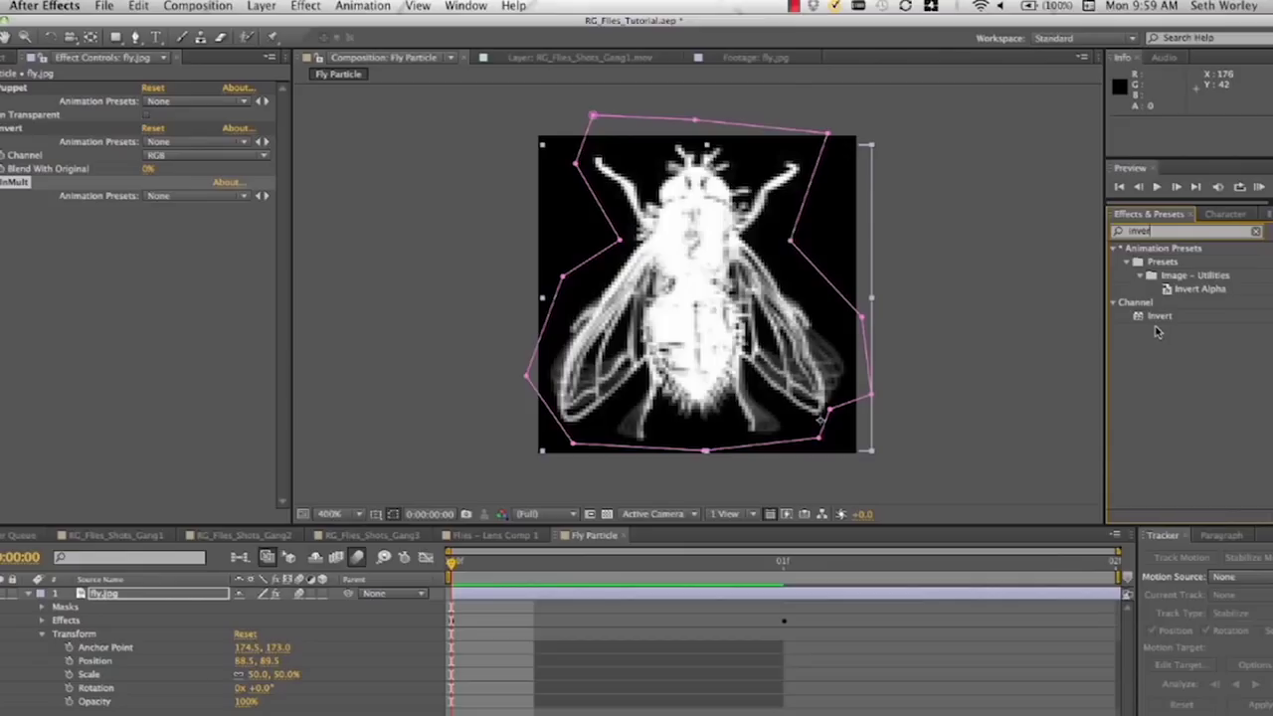
drag(1157, 317, 779, 297)
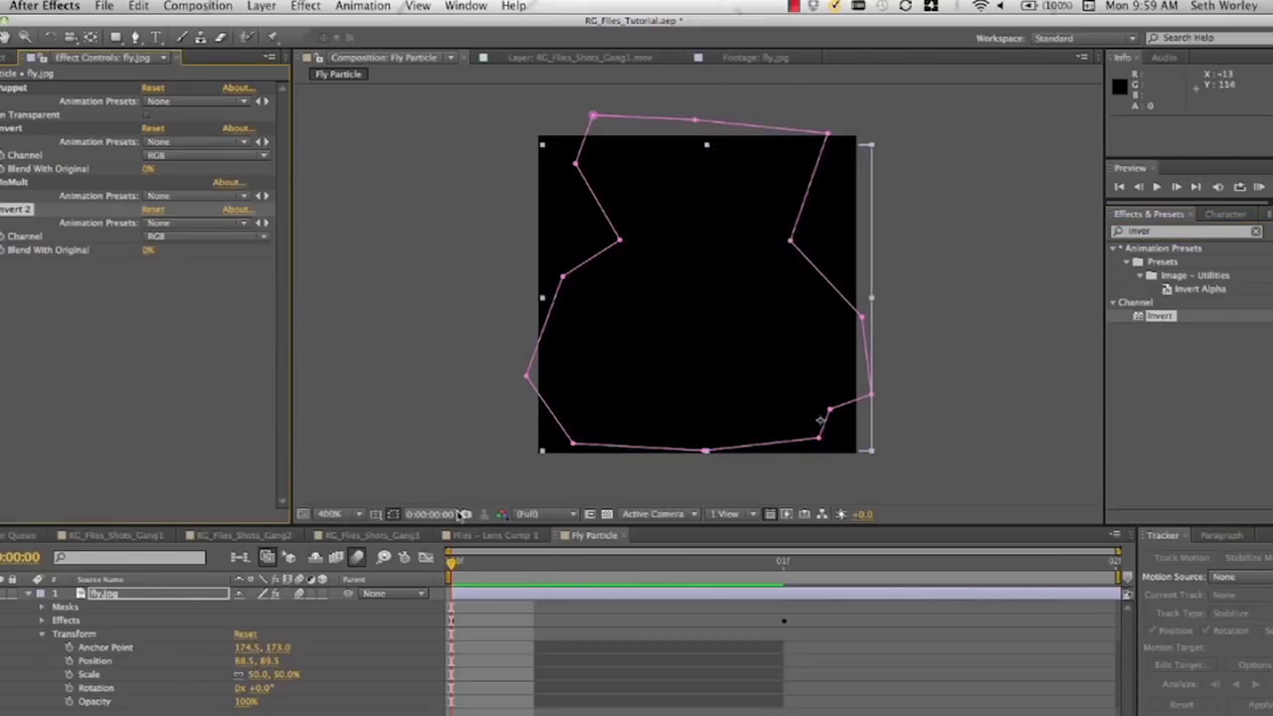
Show the transparency grid again and preview the finished fly particle.
click(608, 514)
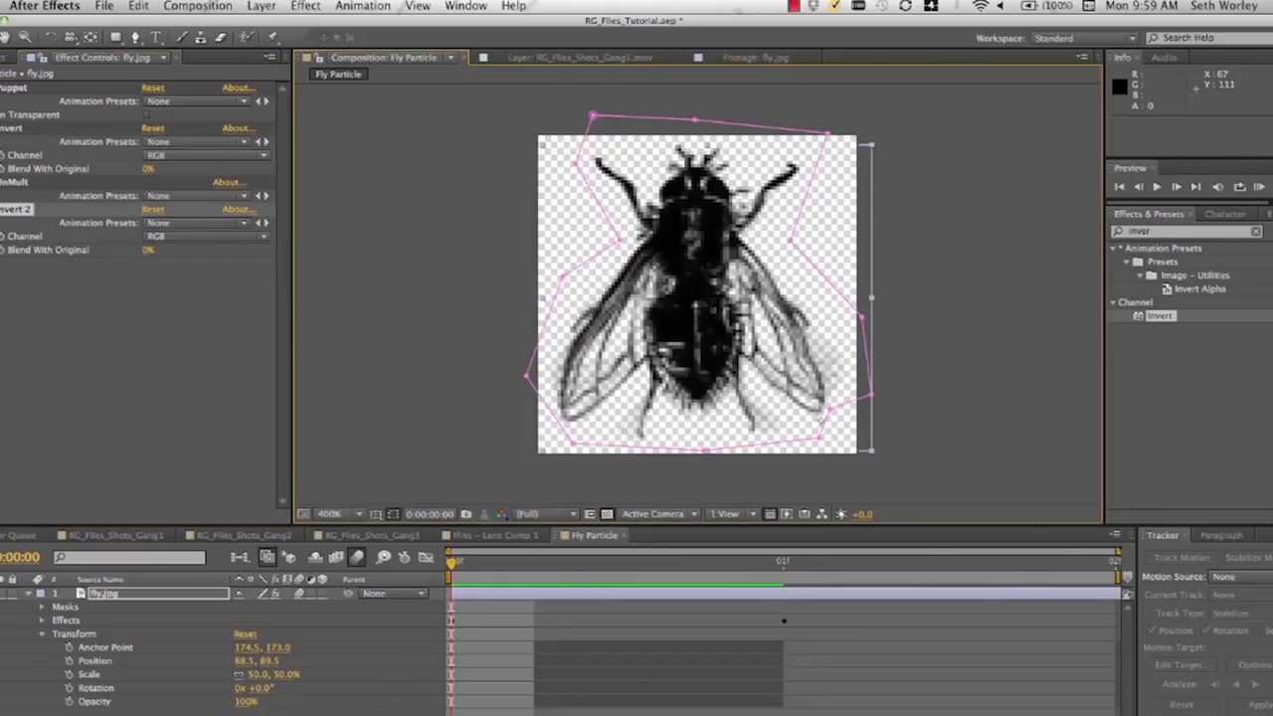
click(531, 621)
key(space)
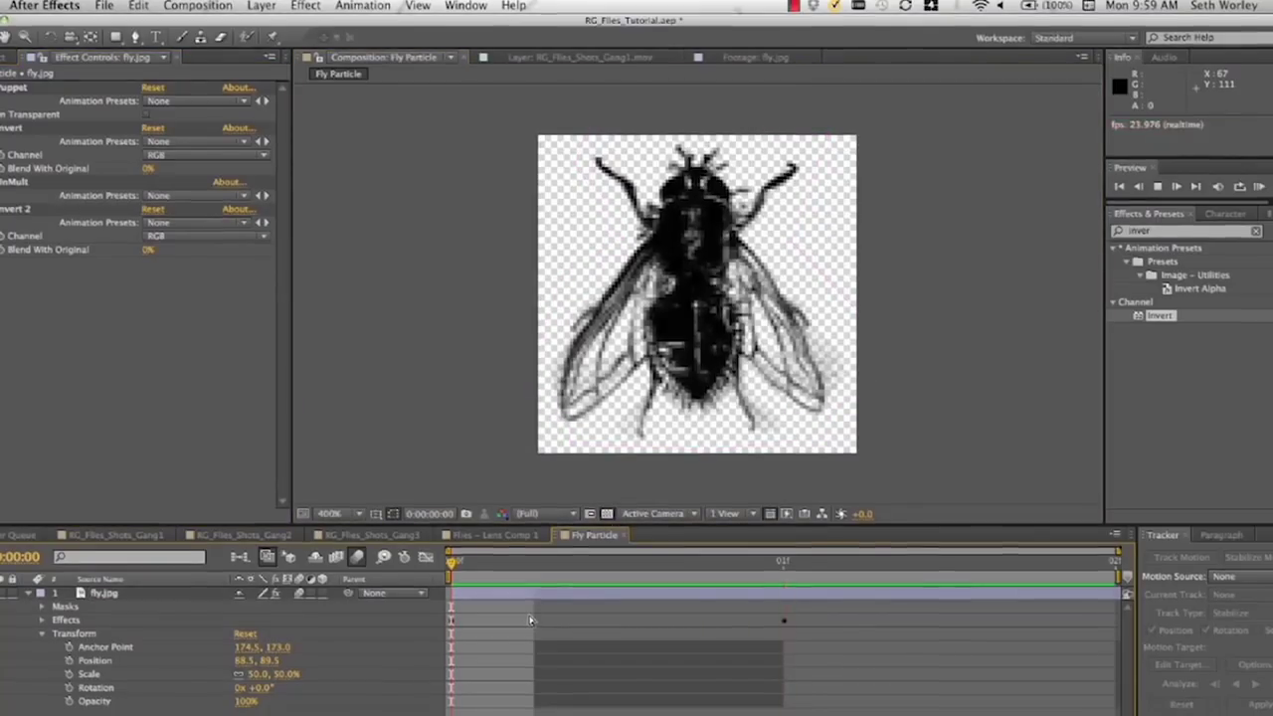
In Flies - Lens Comp 1, change the Flies - Lens particle type to Sprite.
click(523, 535)
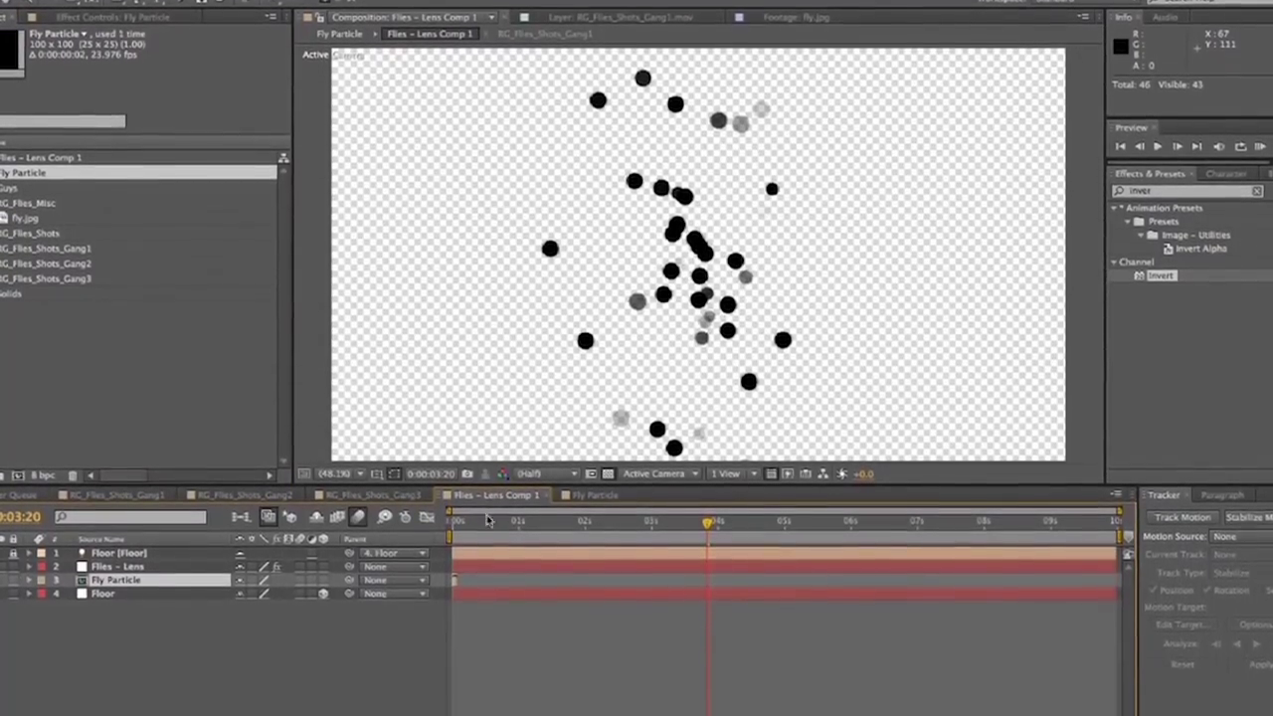
drag(707, 529, 588, 537)
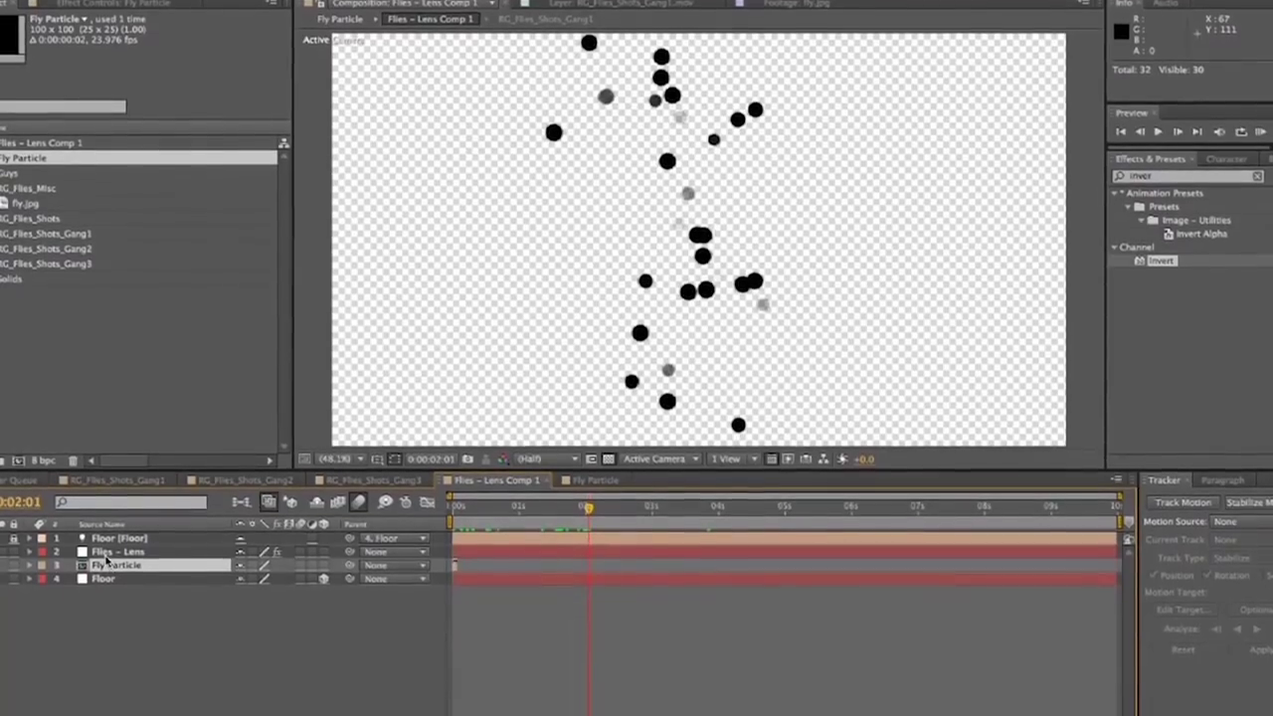
click(700, 243)
key(F3)
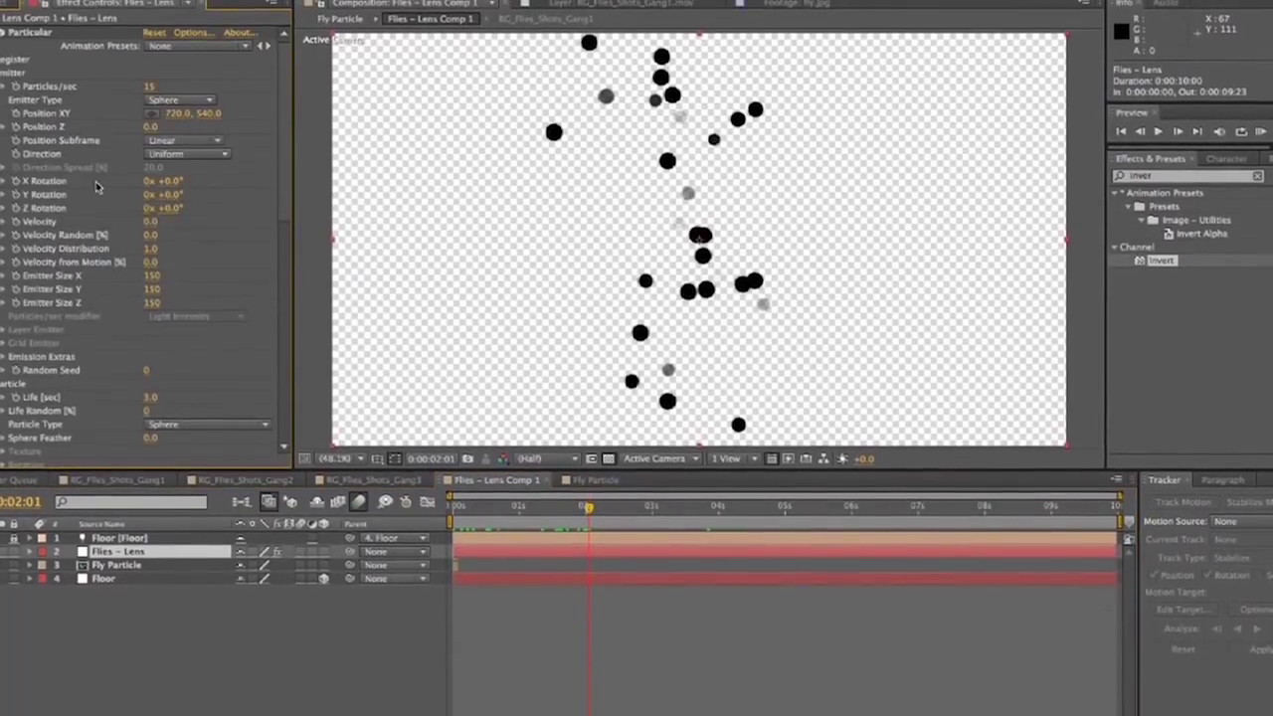
scroll(80, 164, down, 3)
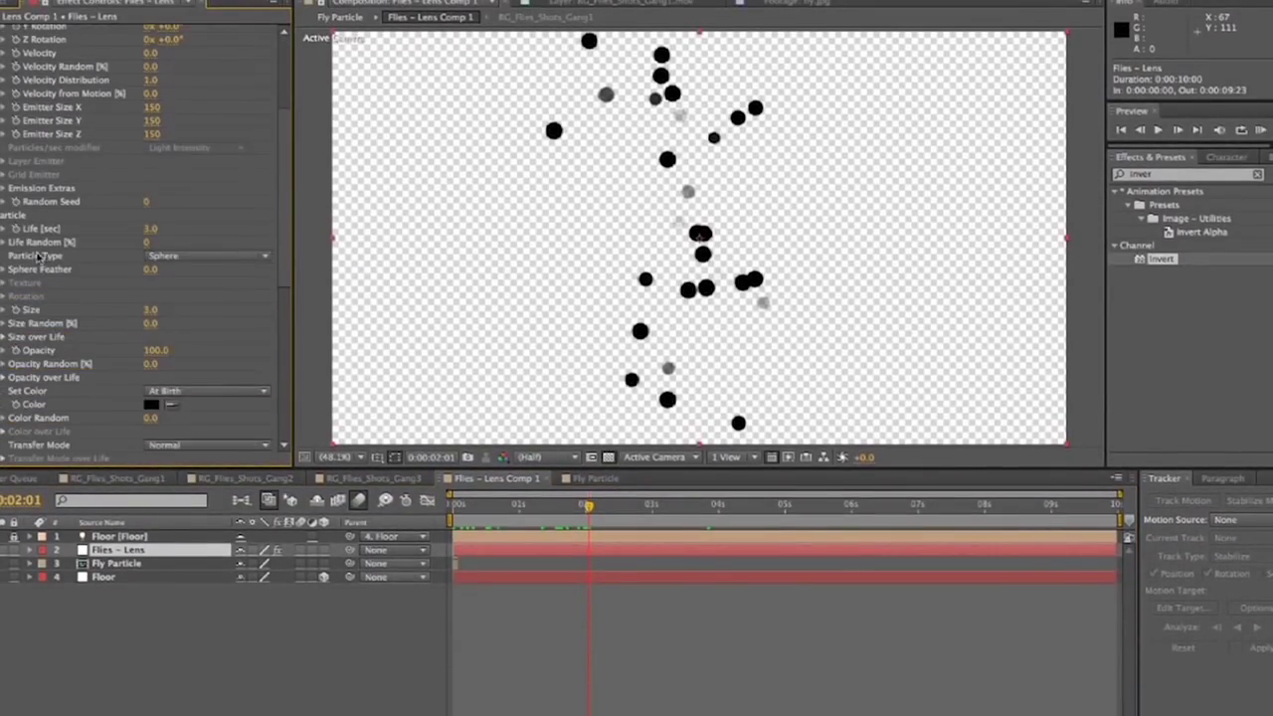
click(209, 261)
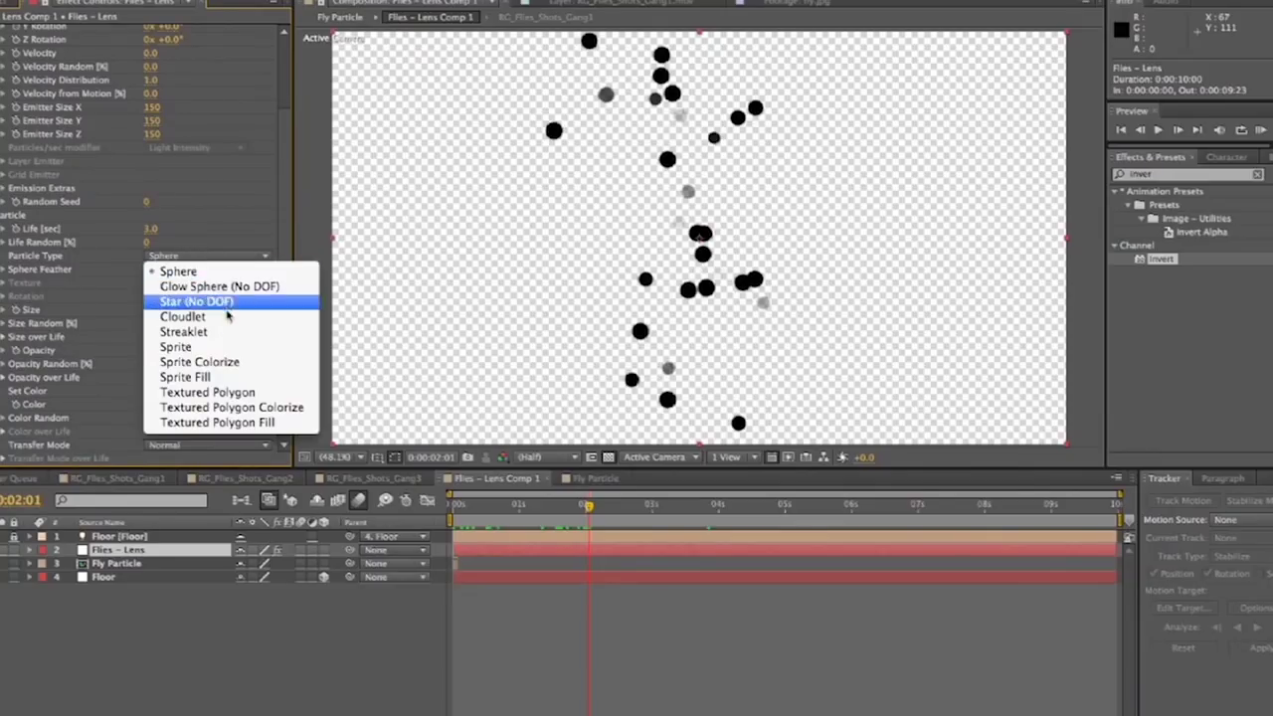
click(212, 346)
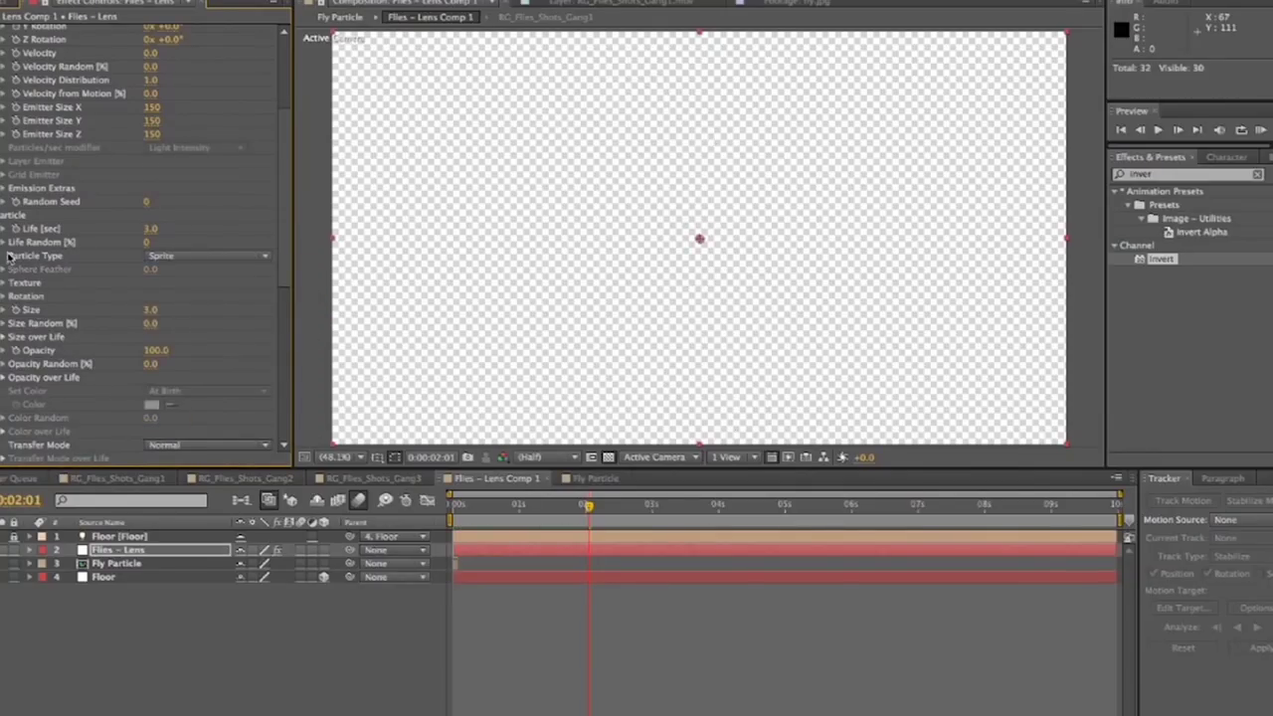
Texture the sprites with Fly Particle on Random - Loop and raise Size Random to 19%.
click(4, 284)
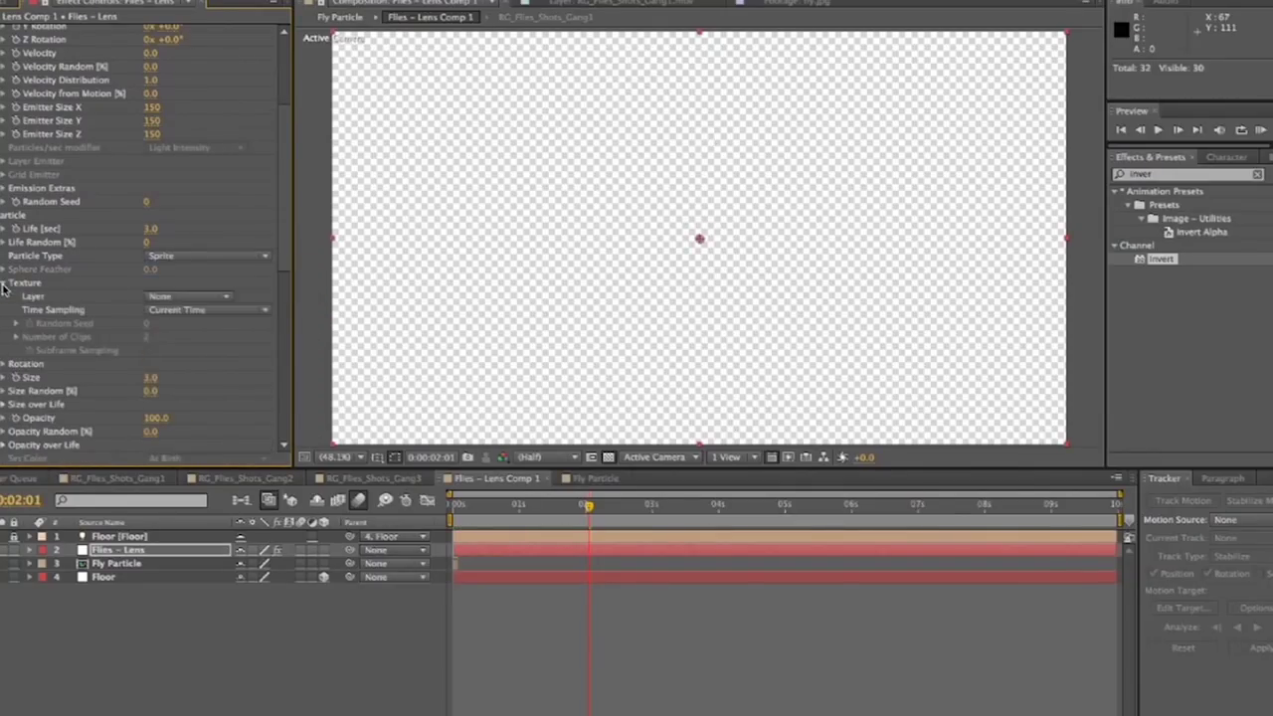
click(204, 300)
click(197, 352)
click(173, 311)
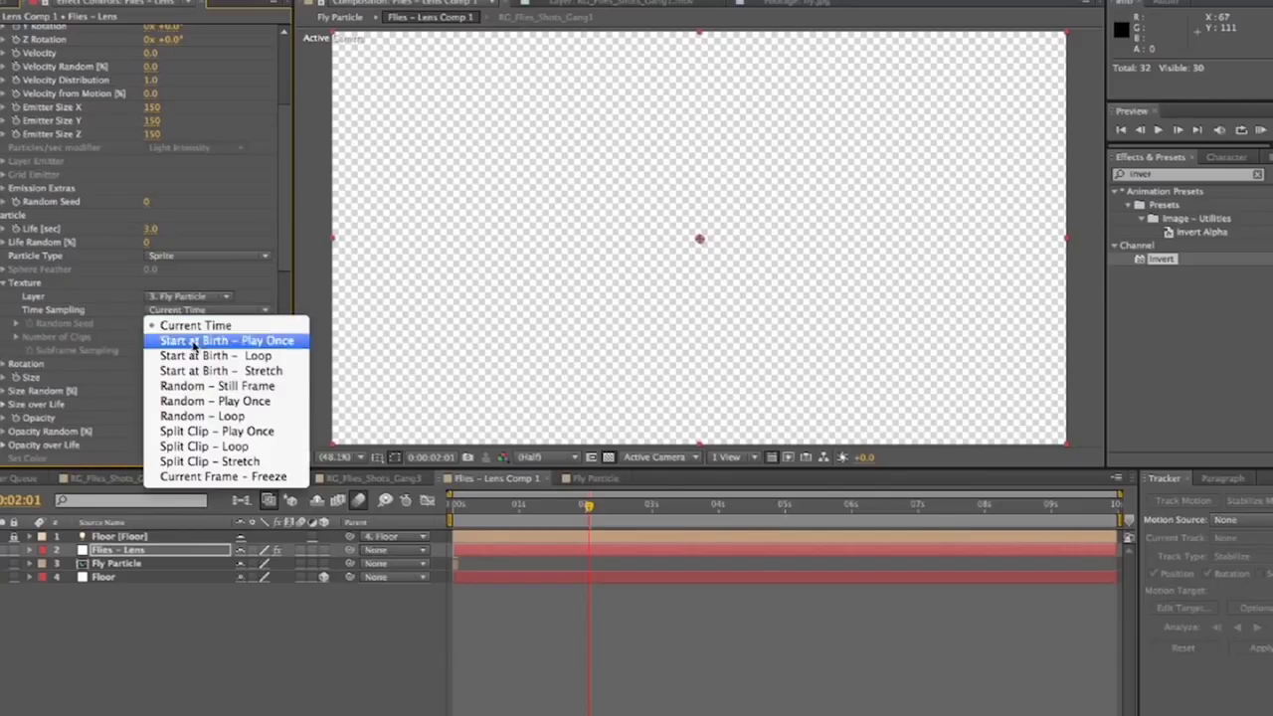
click(216, 416)
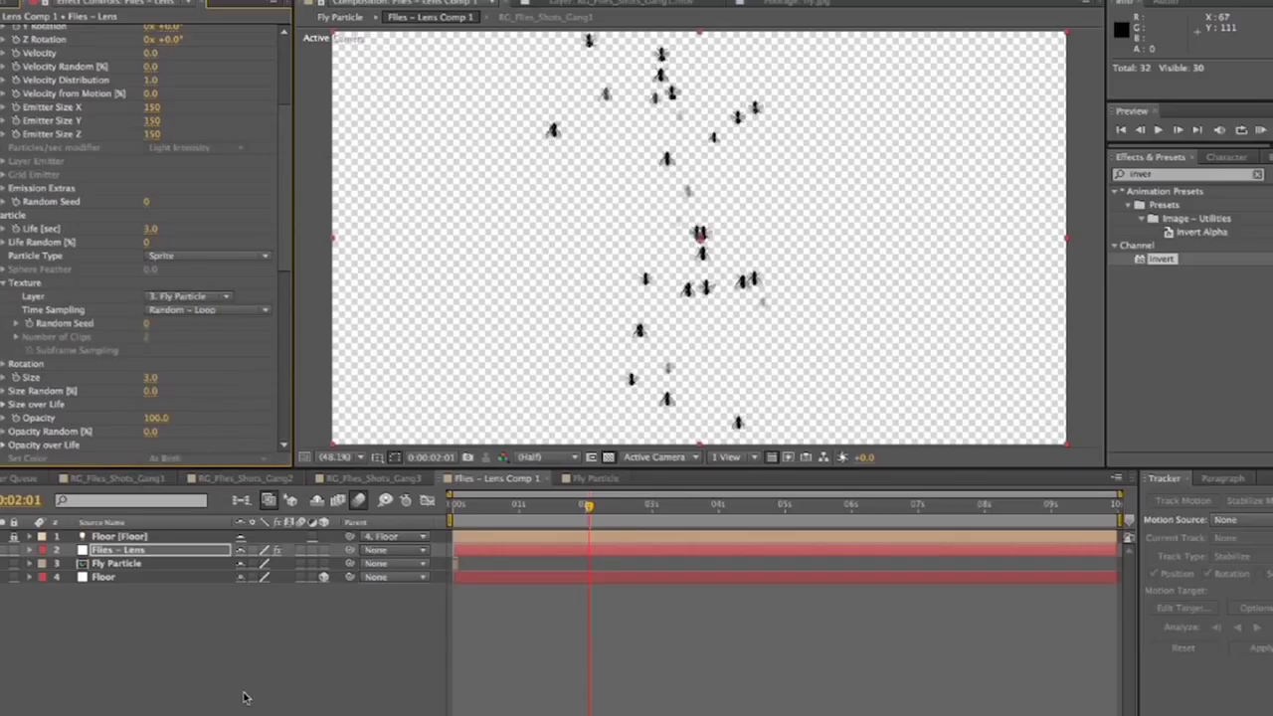
key(KP_0)
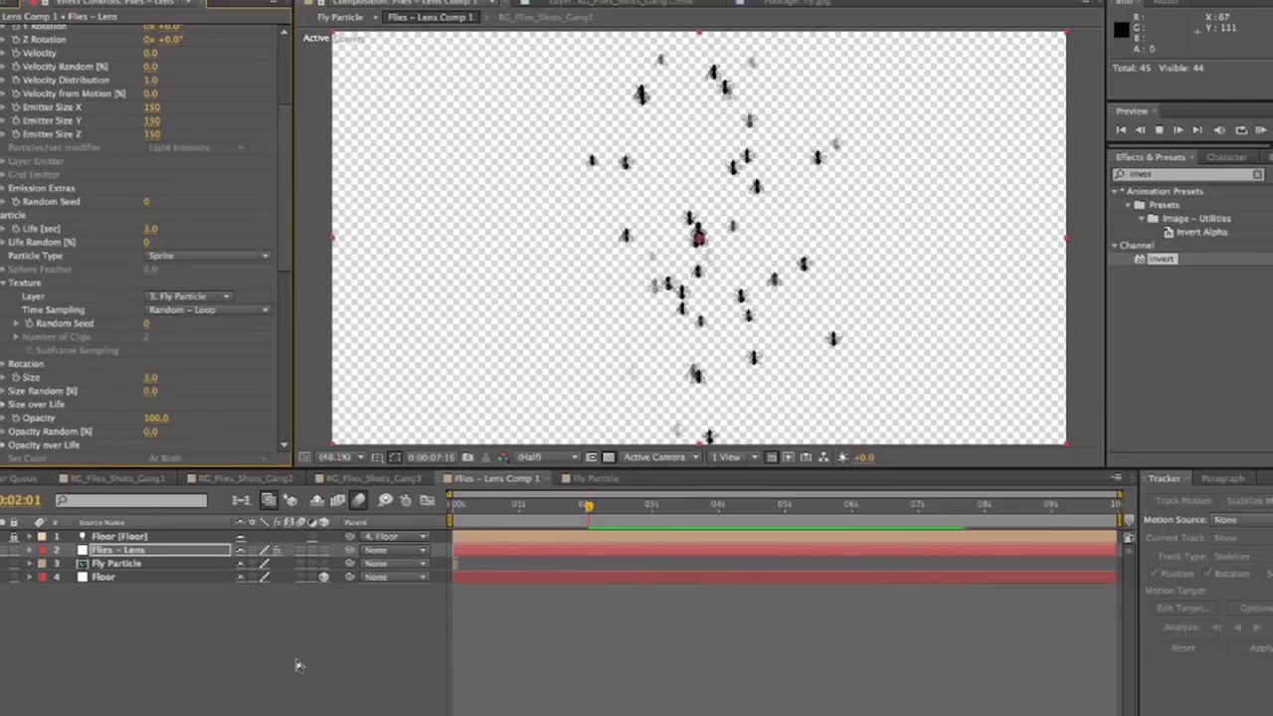
key(space)
drag(153, 393, 179, 392)
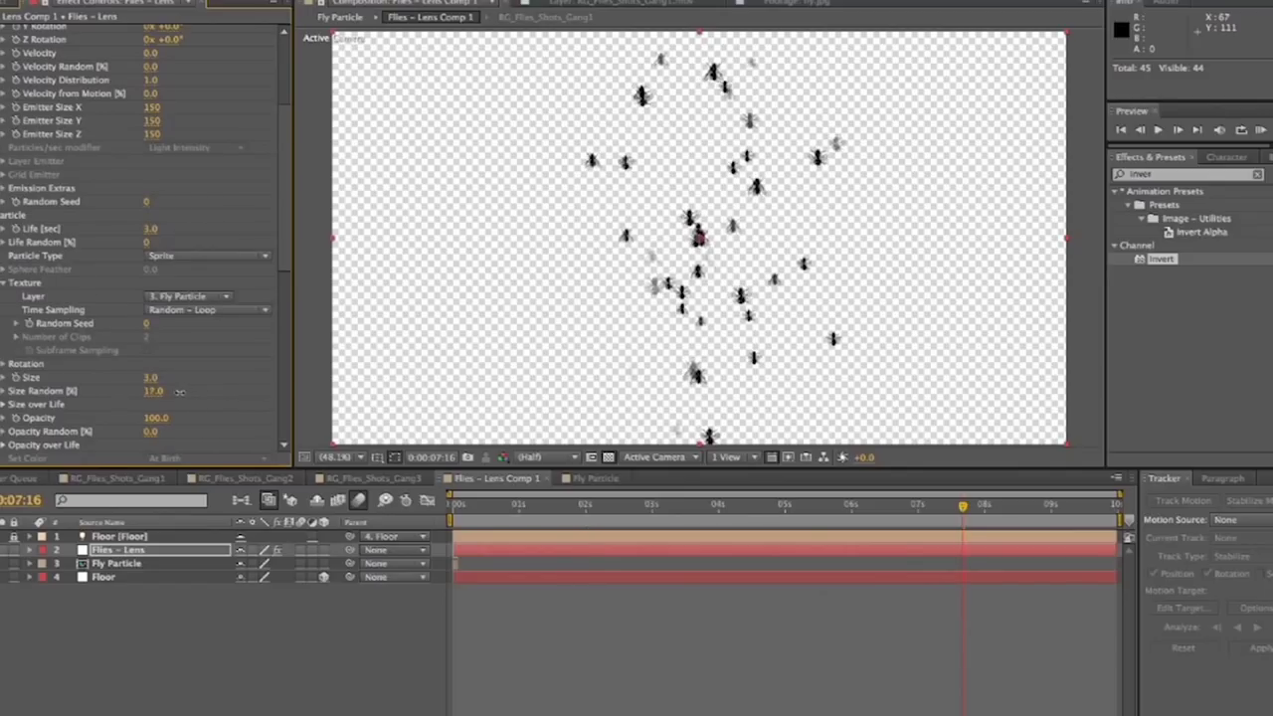
key(space)
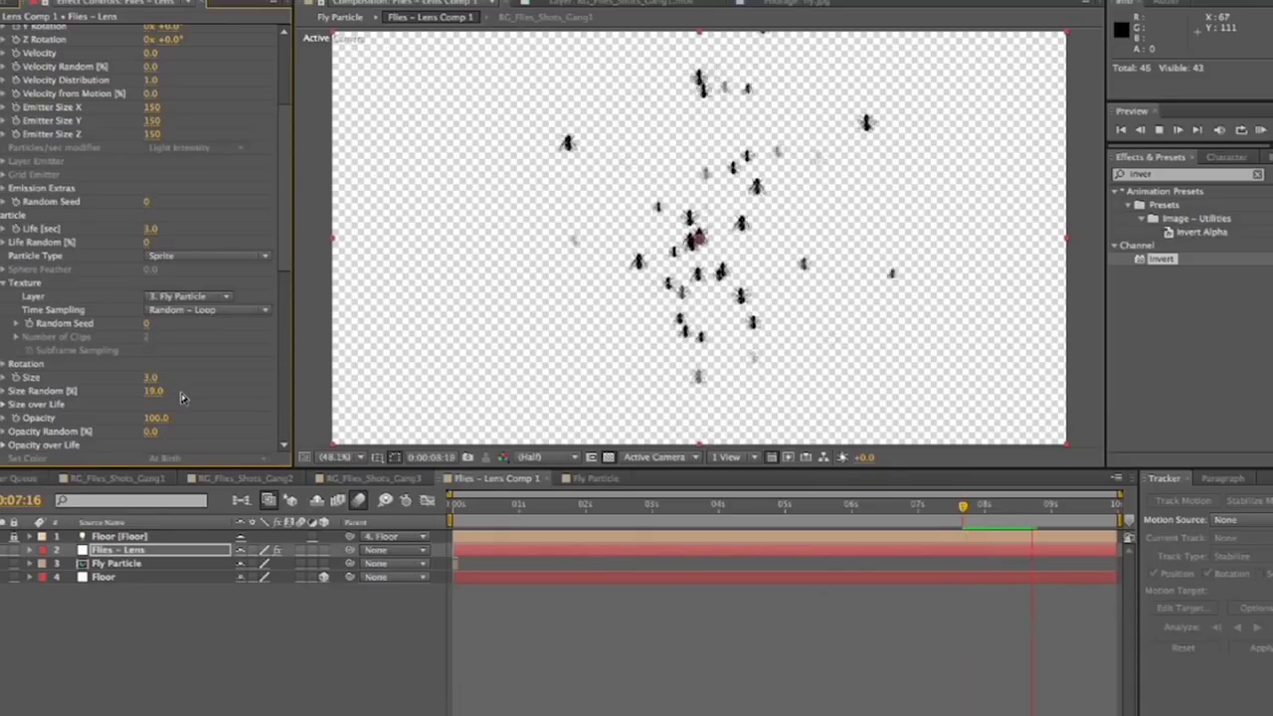
Set the flies' Random Rotation to 100 and preview.
scroll(119, 278, down, 6)
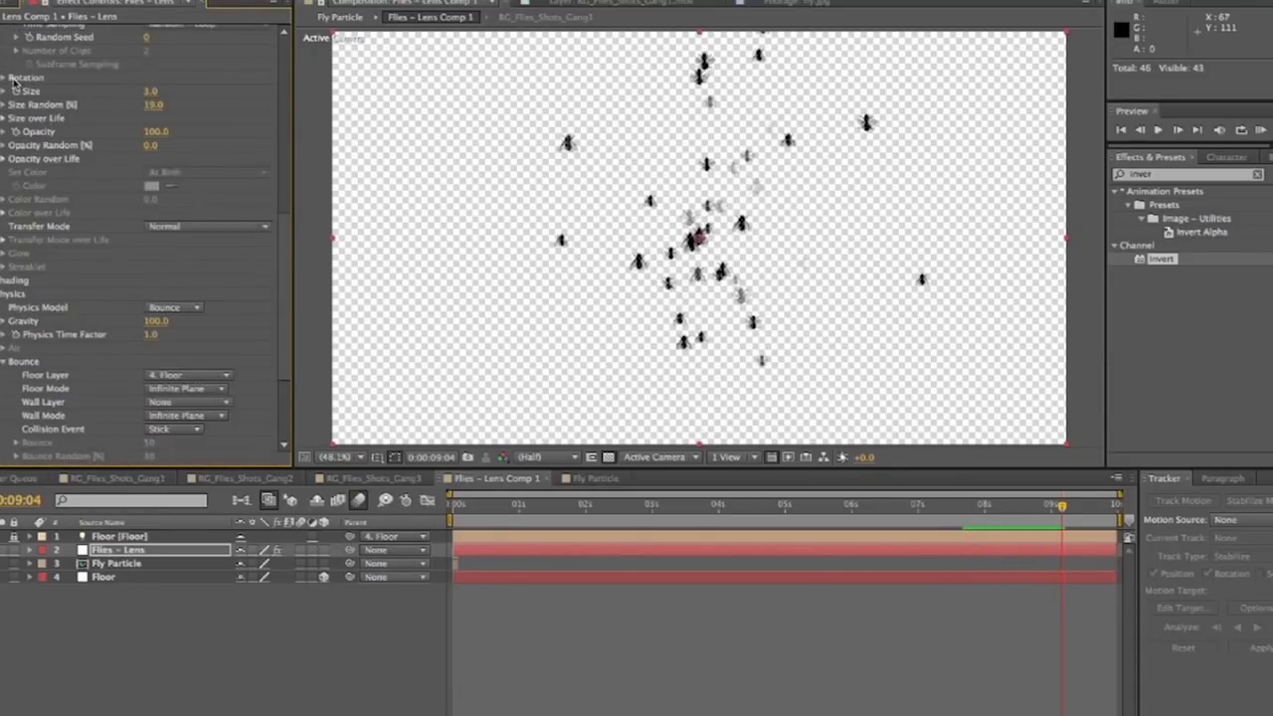
click(4, 80)
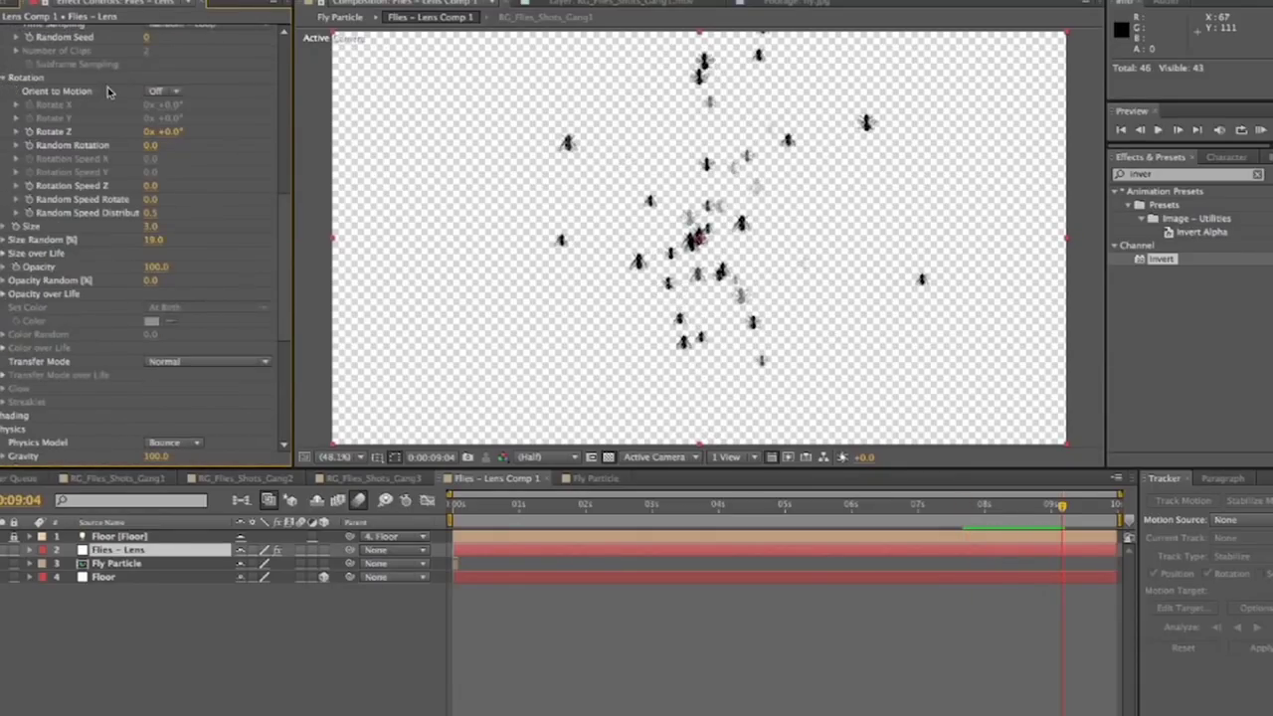
scroll(165, 216, up, 2)
drag(152, 216, 255, 224)
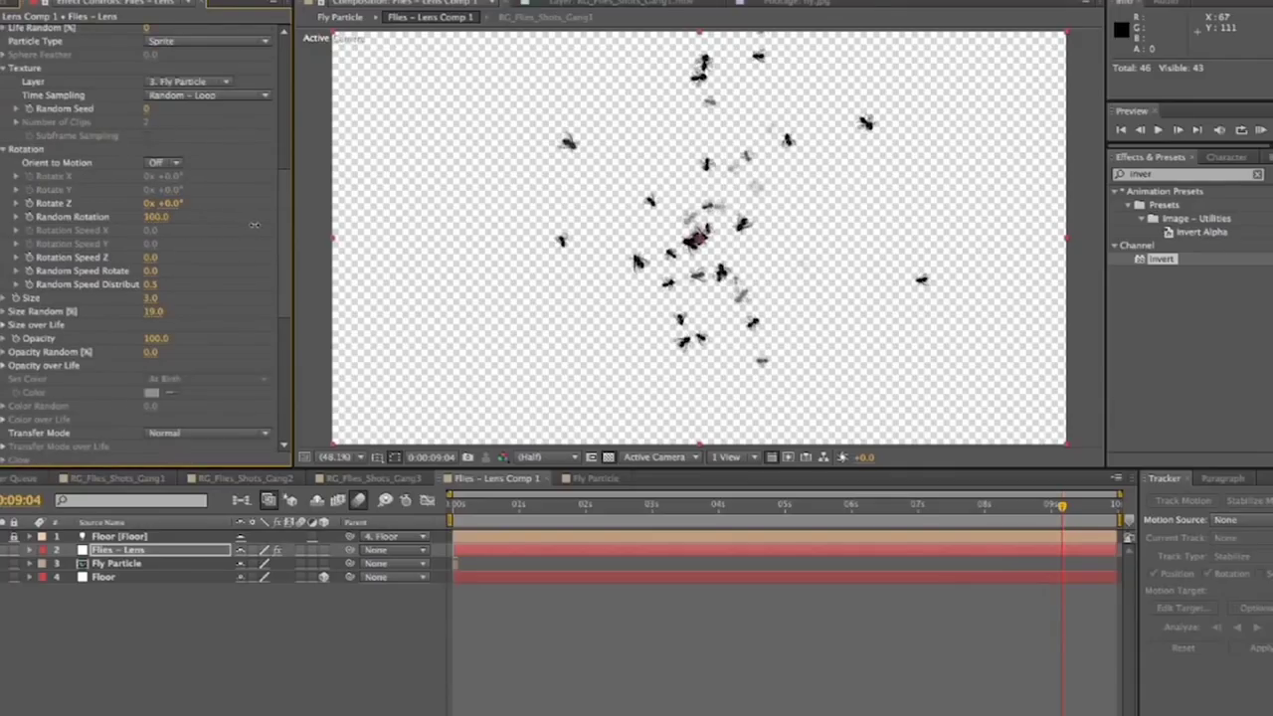
key(space)
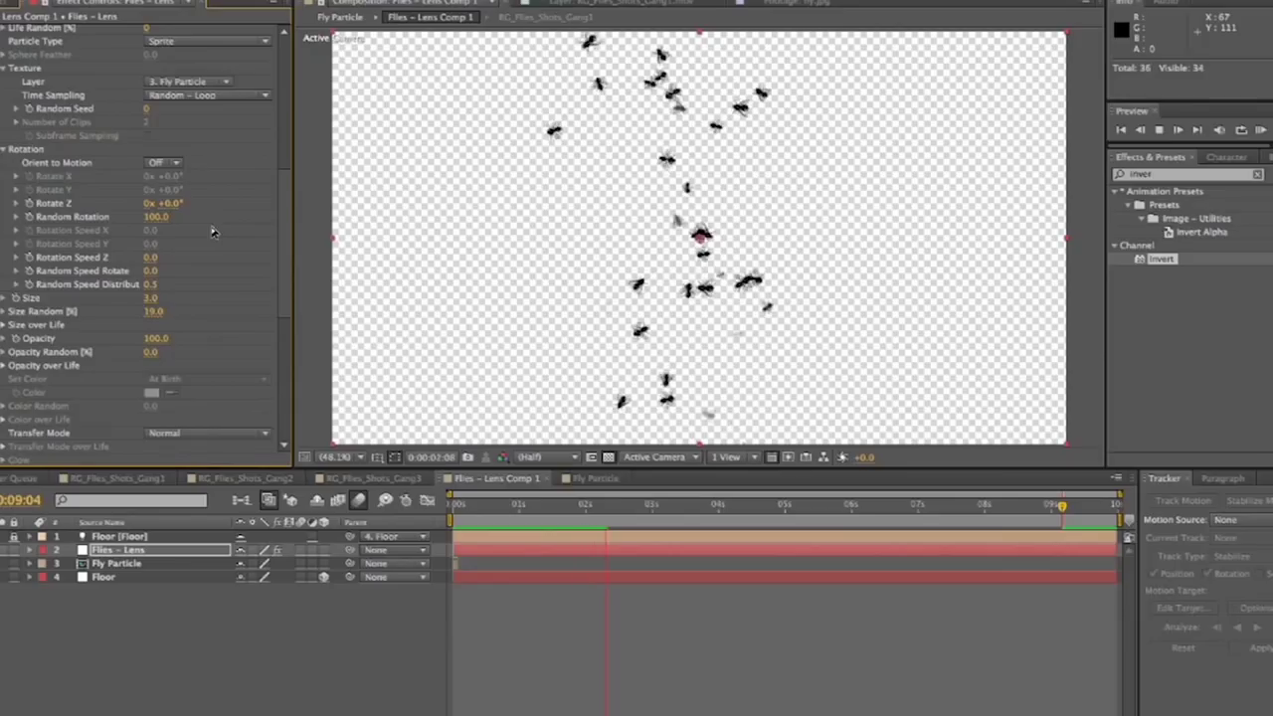
key(space)
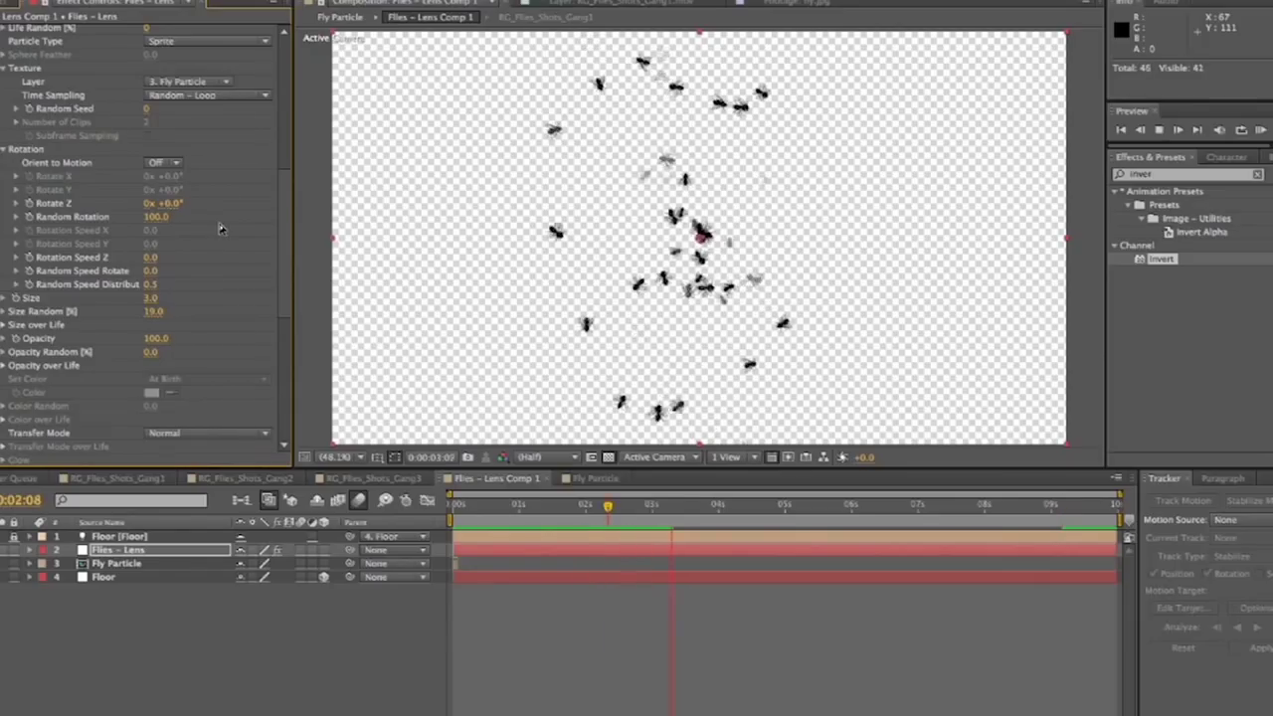
Push the World Transform Z Offset further negative so the flies come closer.
scroll(235, 278, down, 9)
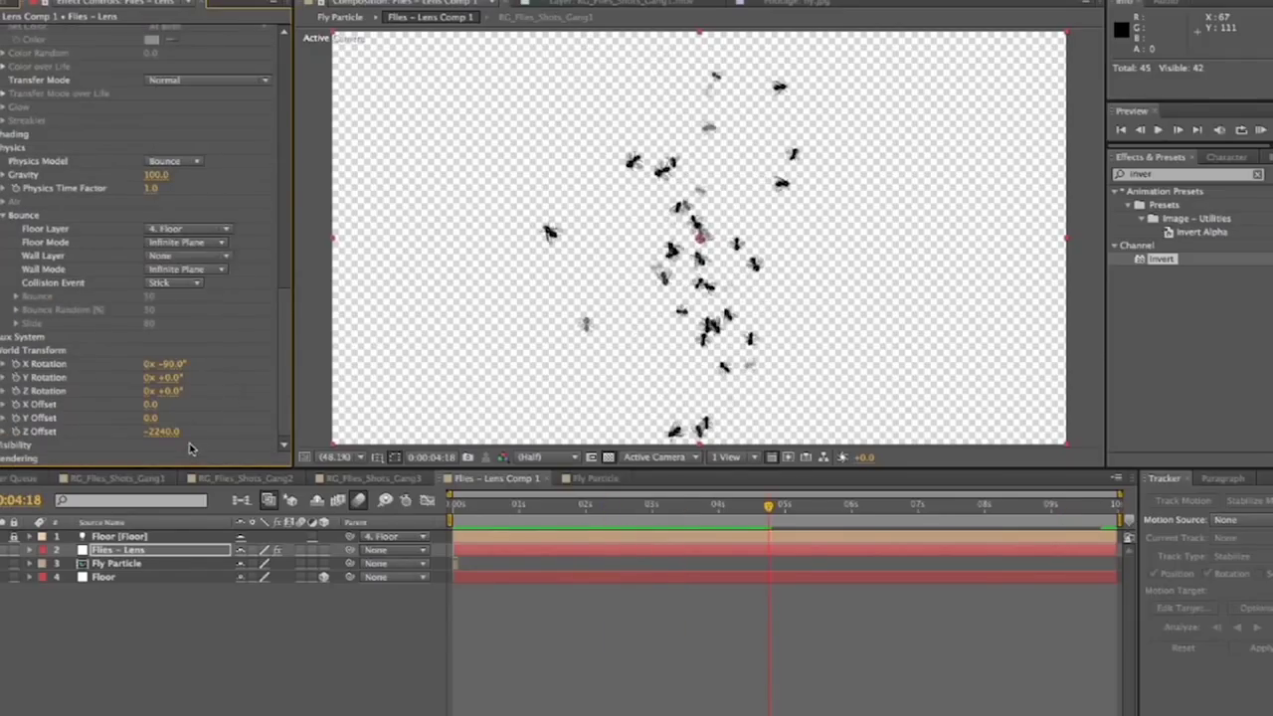
drag(171, 443, 145, 432)
key(space)
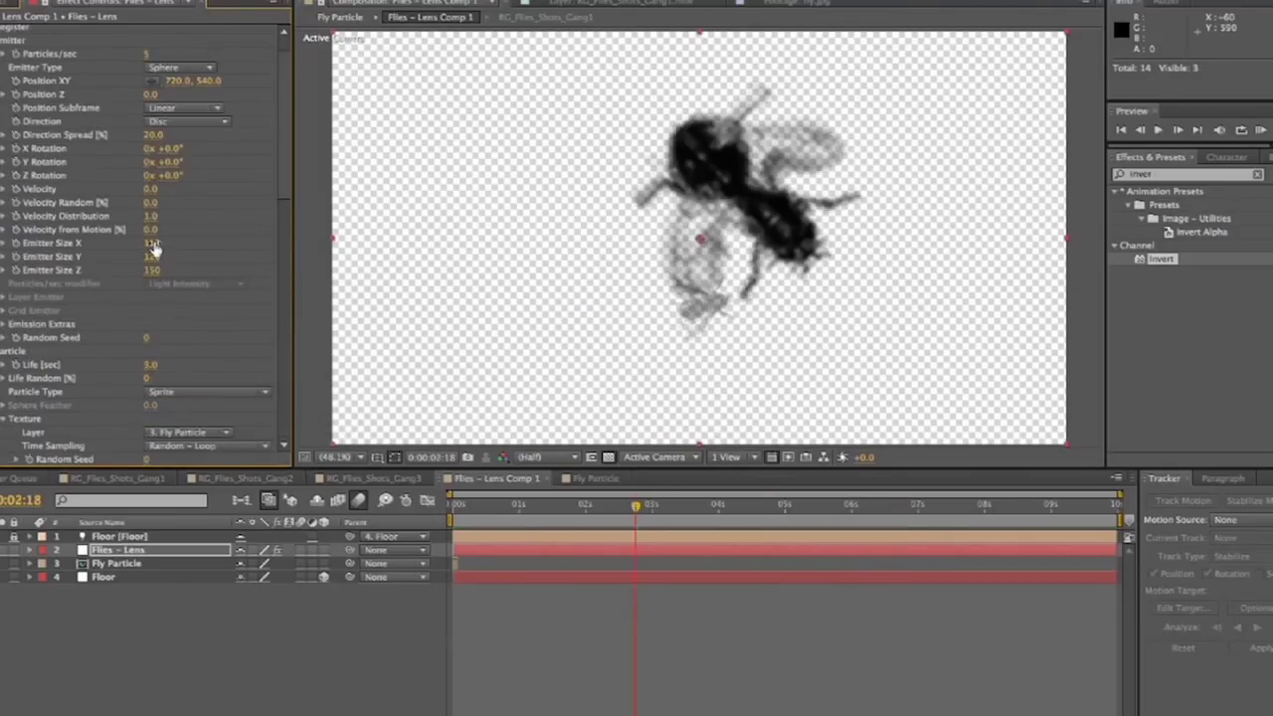
click(156, 243)
Set the emitter size to 50 on X, Y and Z.
text(50)
key(Tab)
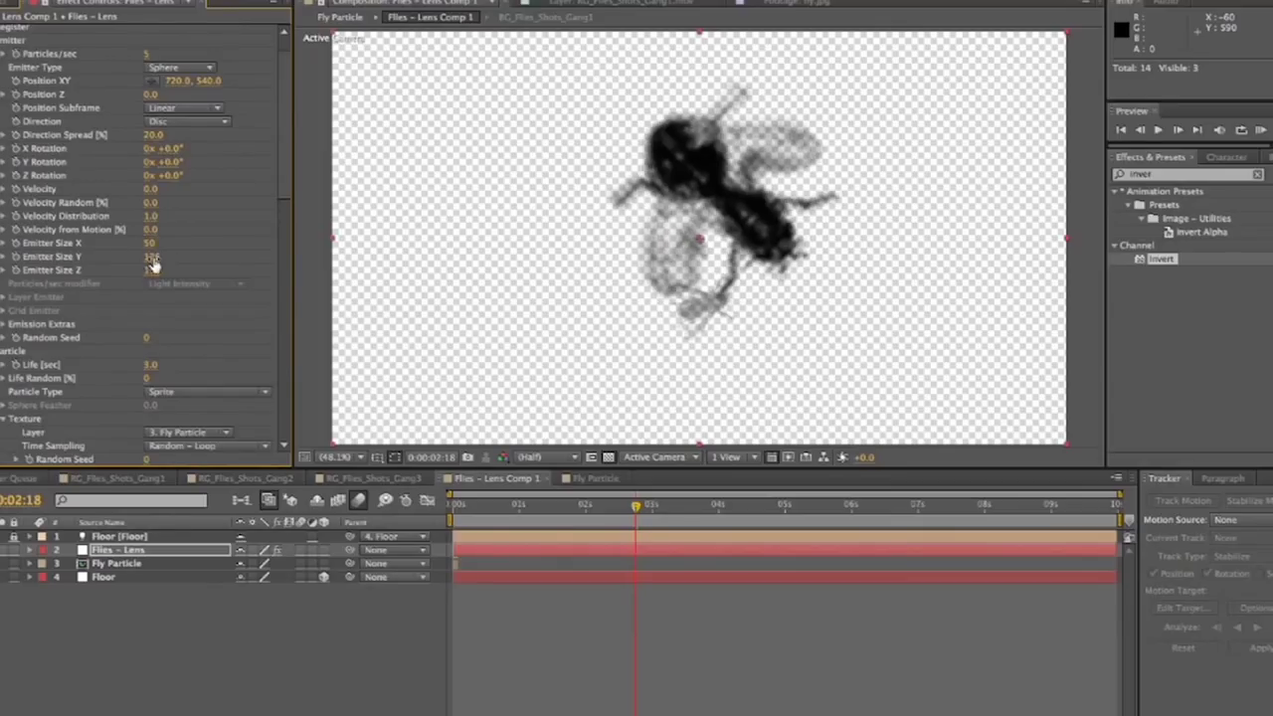
key(Return)
key(Return)
key(space)
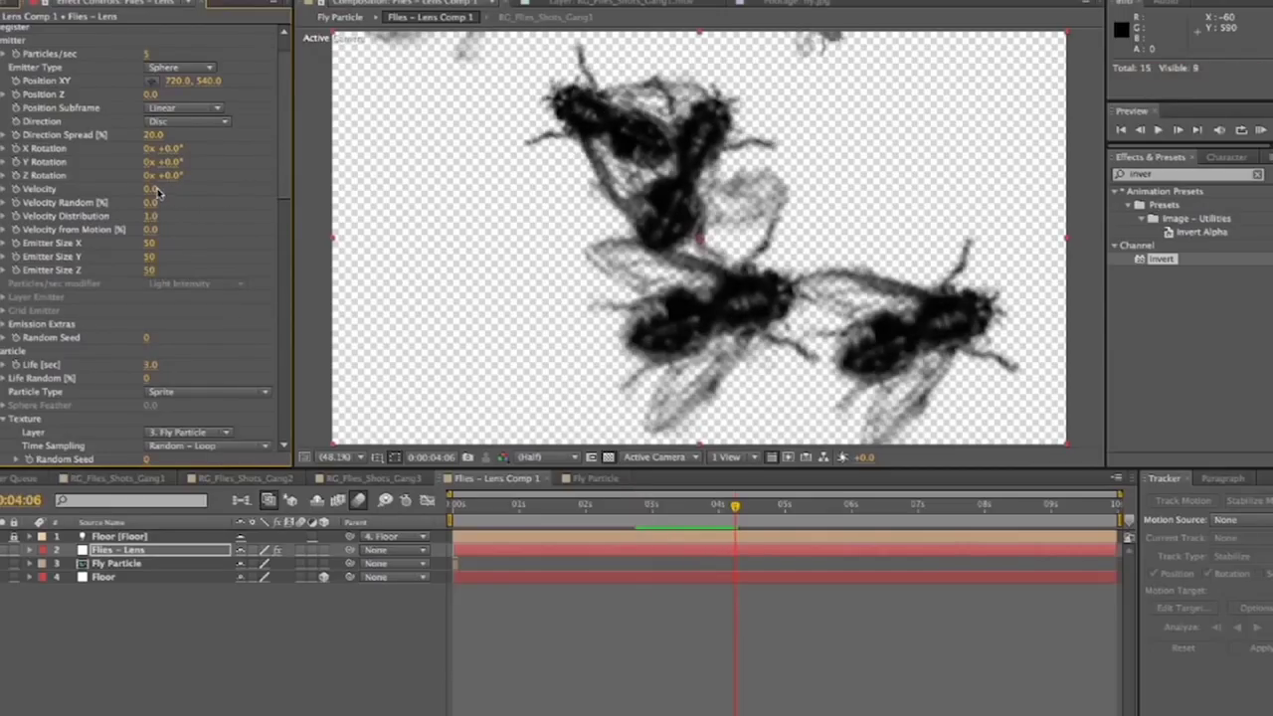
Give the flies velocity 20 and a 10-second life, toggle a layer switch, and preview.
drag(154, 188, 160, 188)
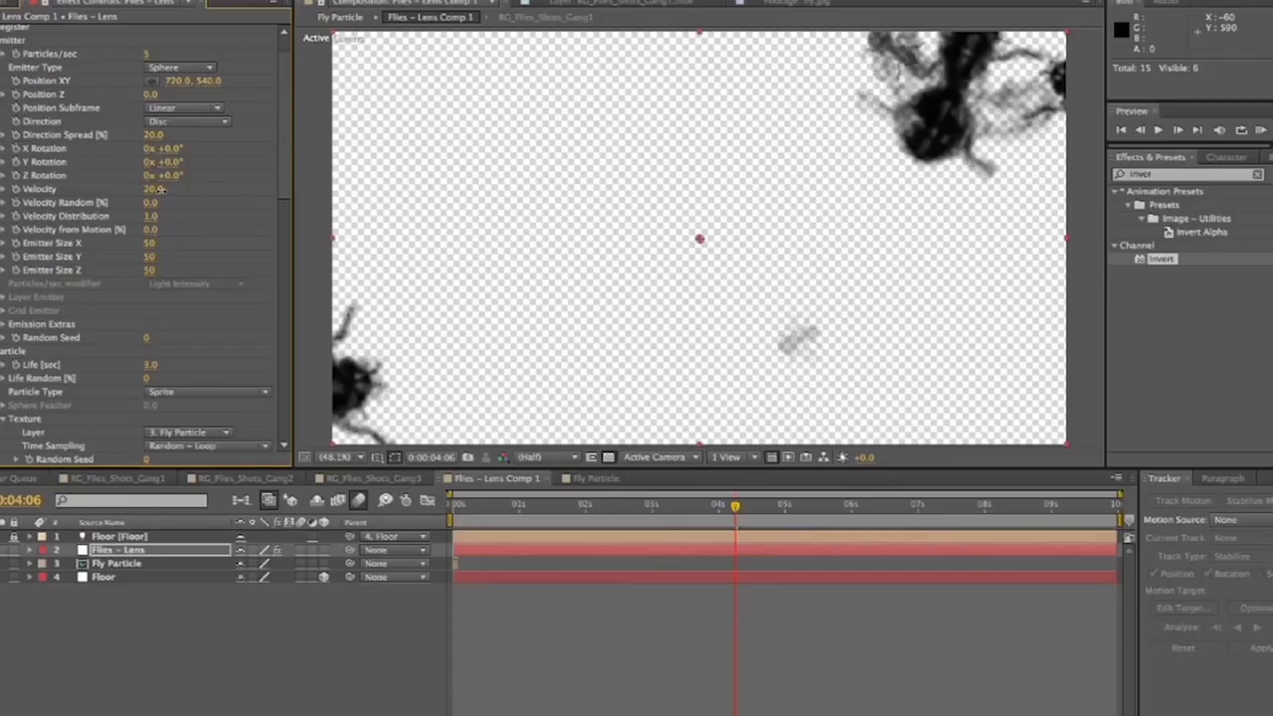
key(space)
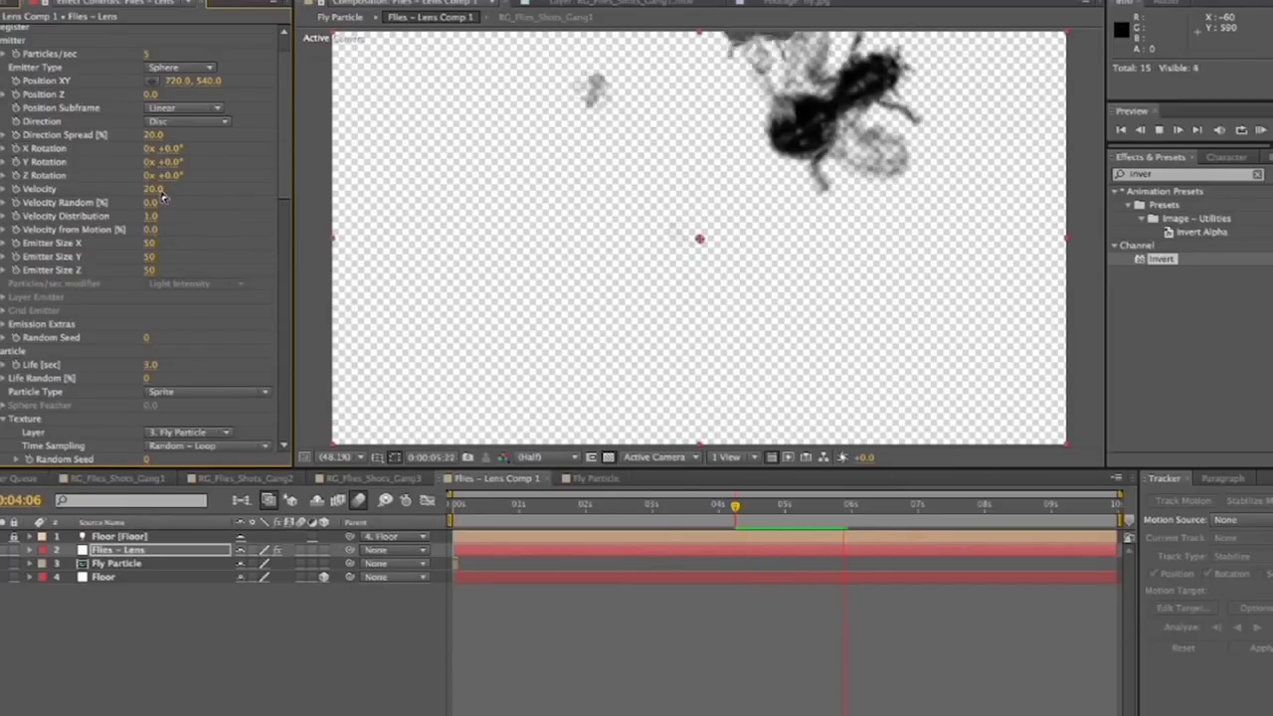
key(space)
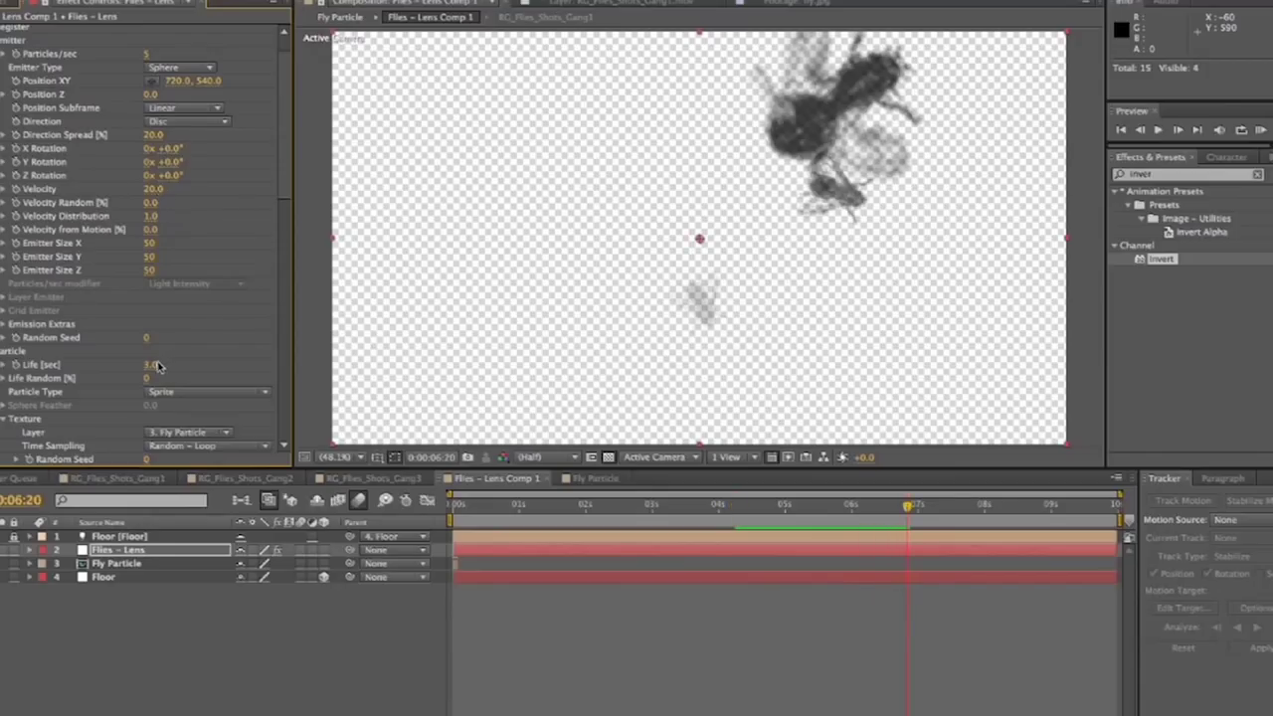
key(Return)
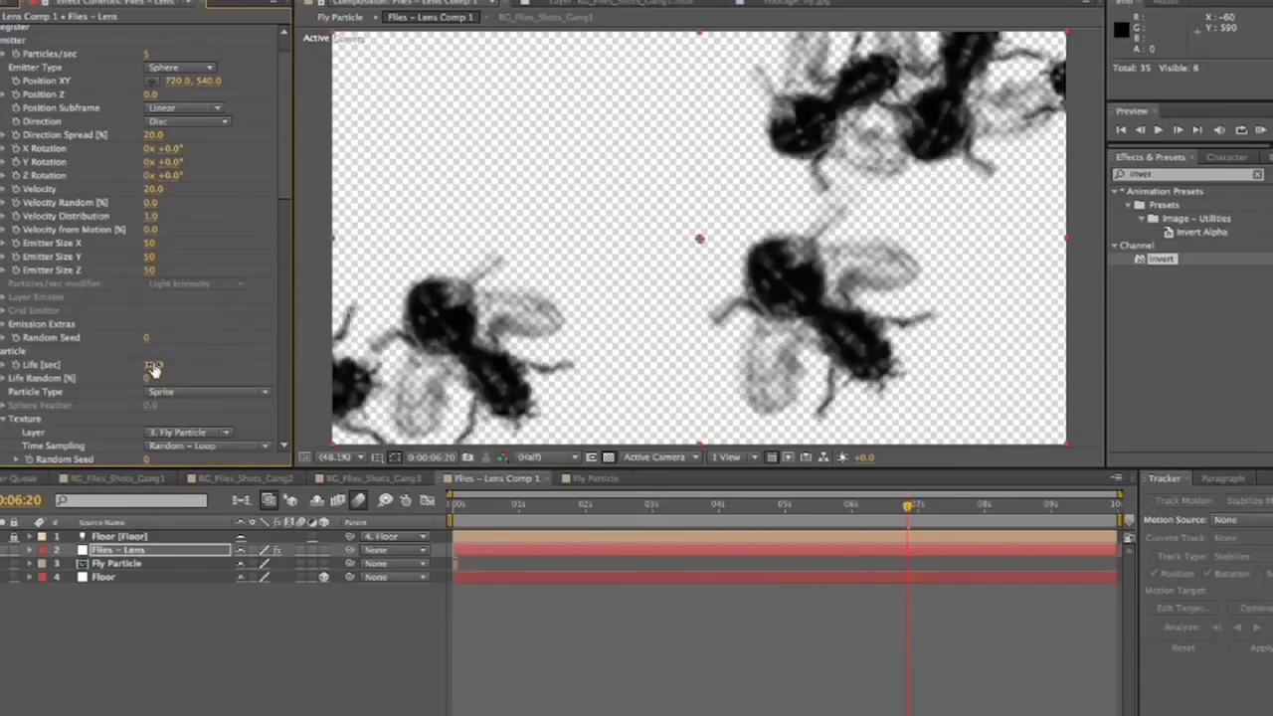
key(space)
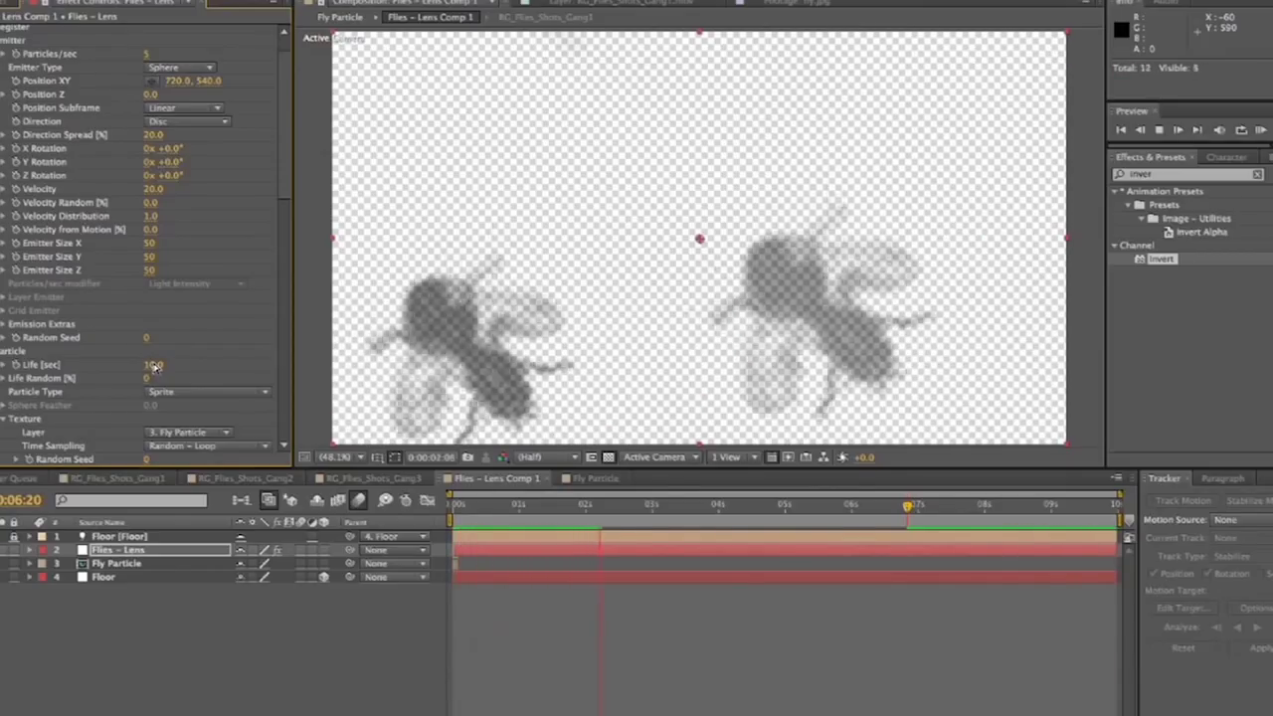
key(space)
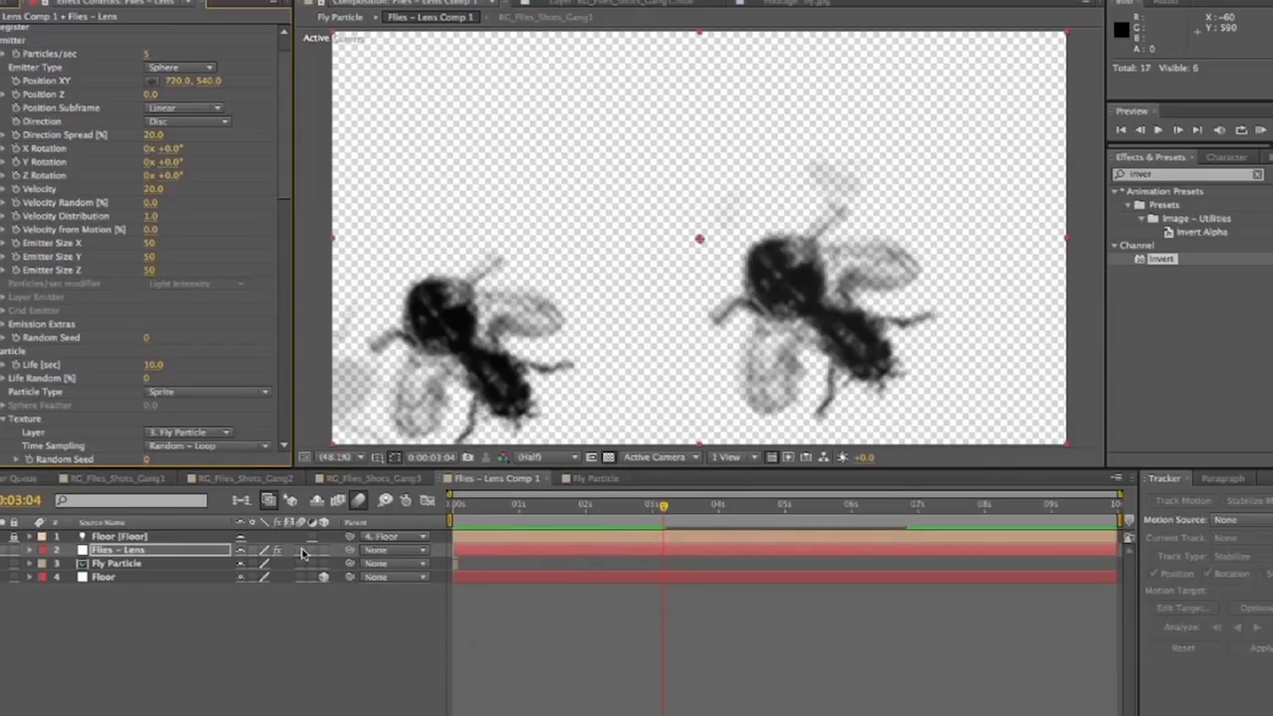
click(304, 553)
key(space)
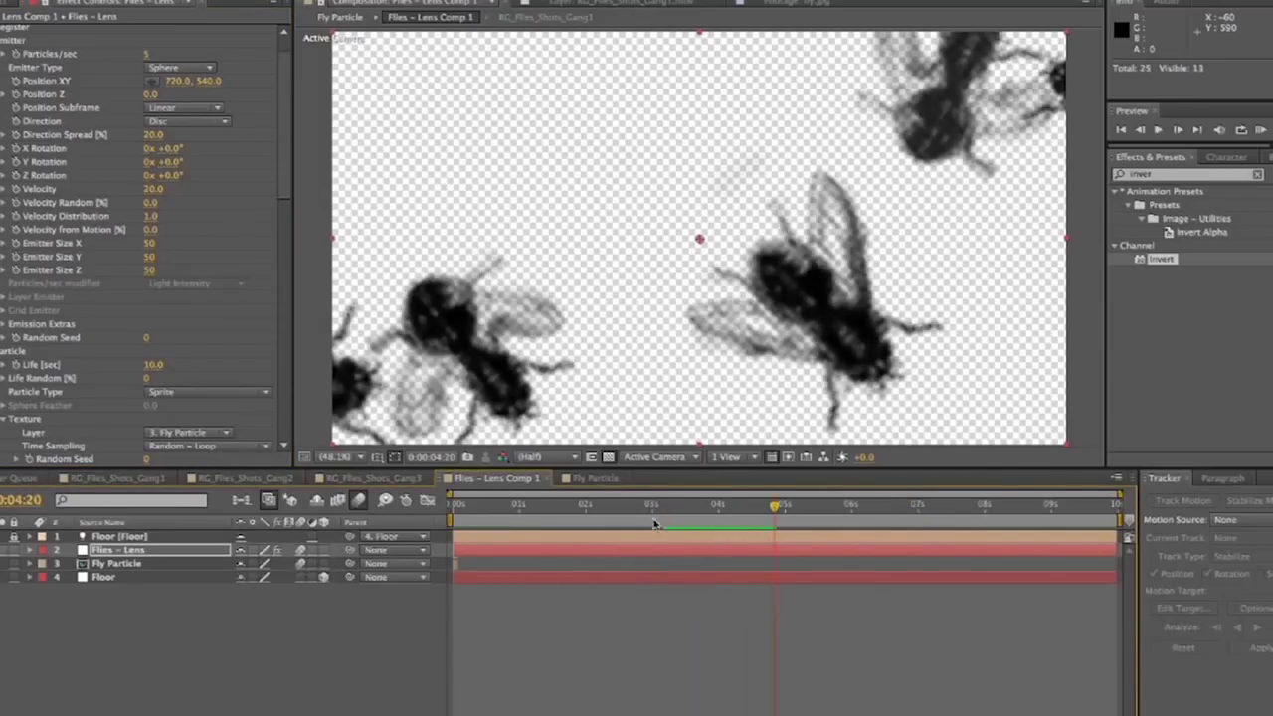
Preview the lens flies over the jungle shot in RG_Flies_Shots_Gang1.
click(120, 478)
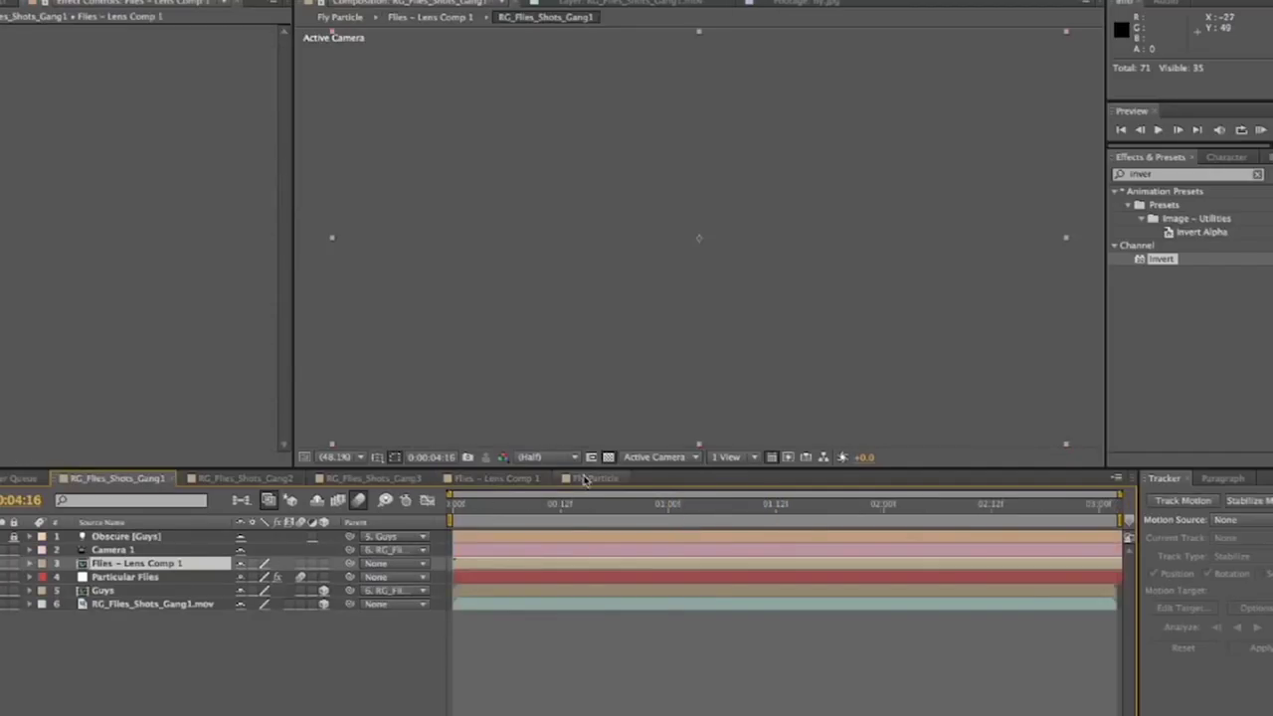
drag(545, 508, 455, 507)
key(space)
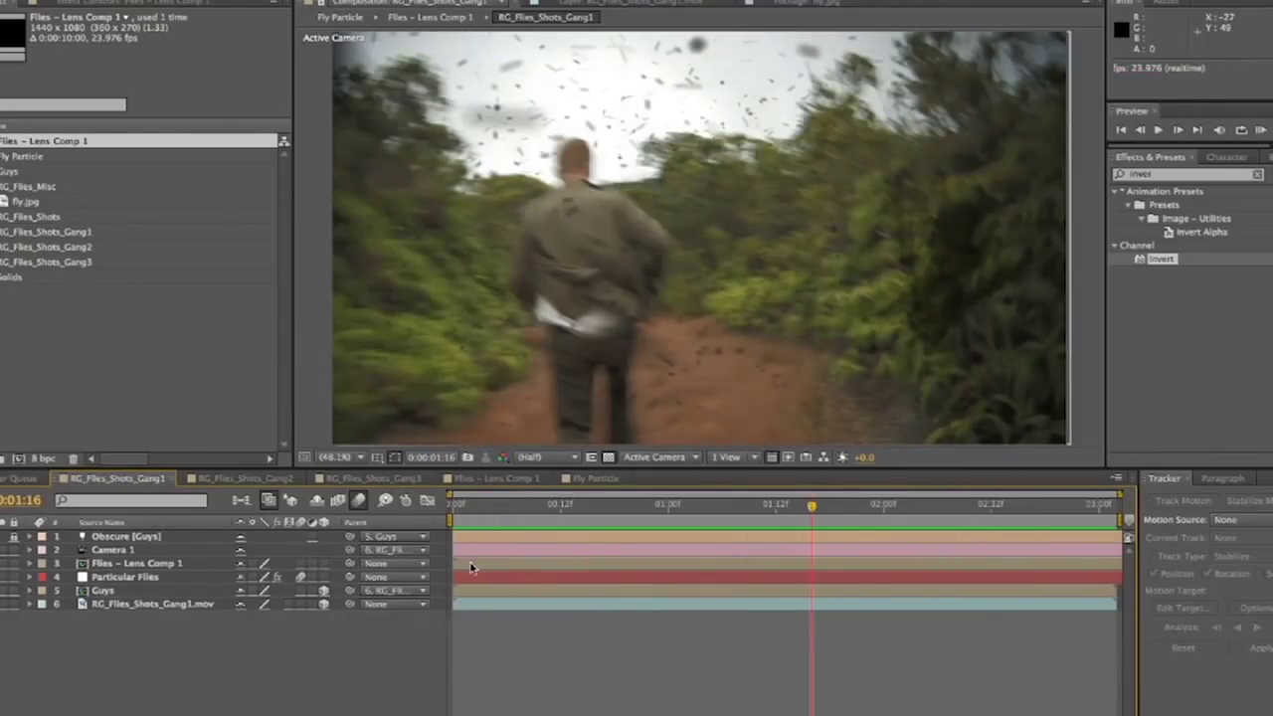
click(471, 565)
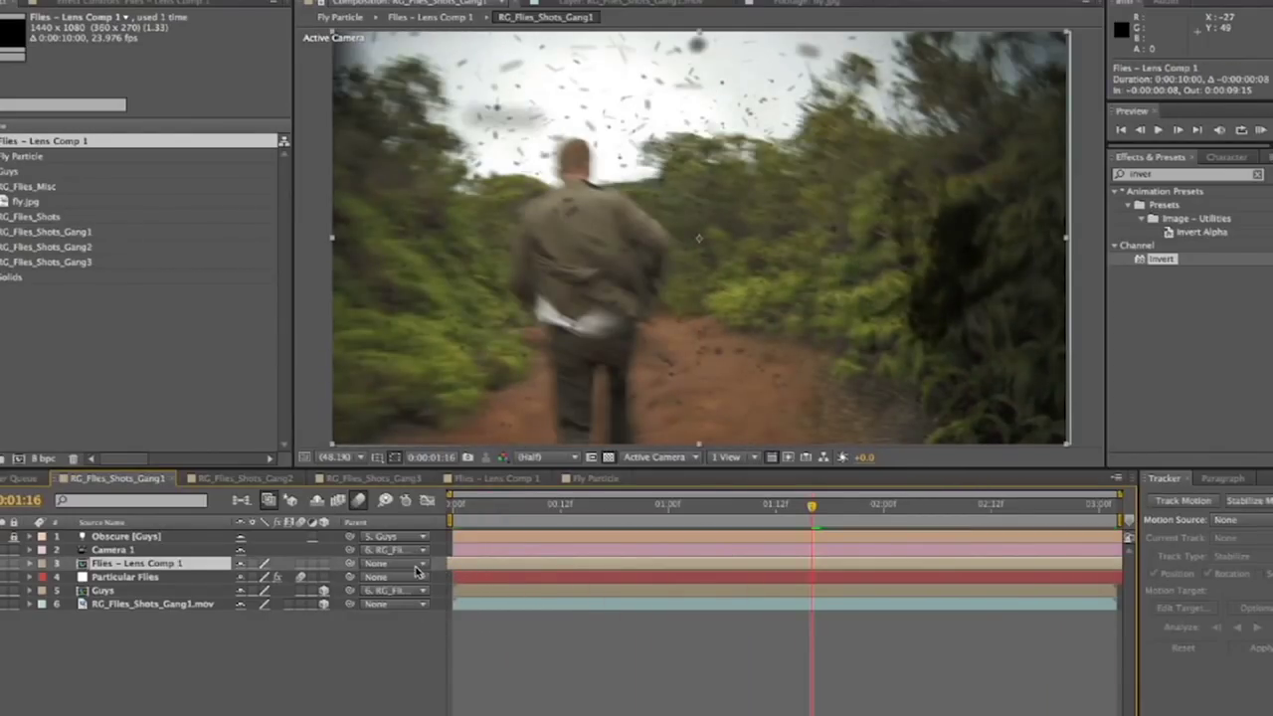
key(KP_0)
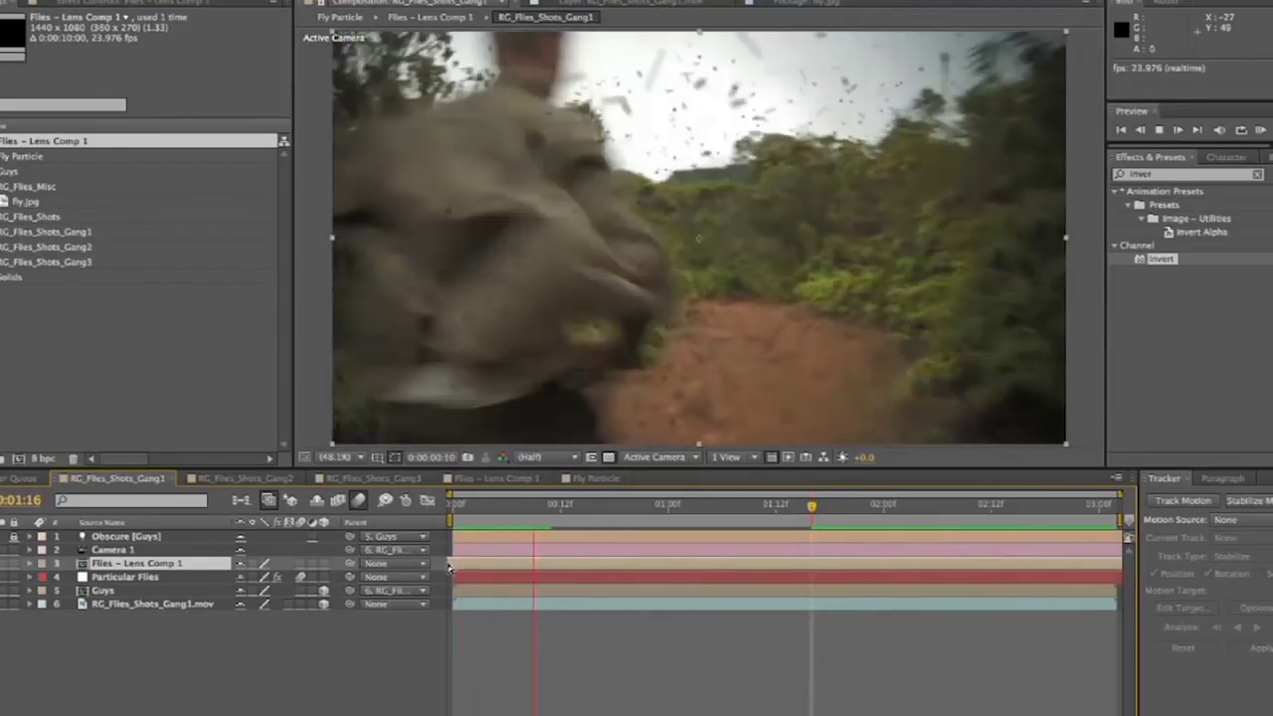
key(space)
Raise Flies - Lens emission to 20 particles/sec, preview, and return to RG_Flies_Shots_Gang1.
click(517, 479)
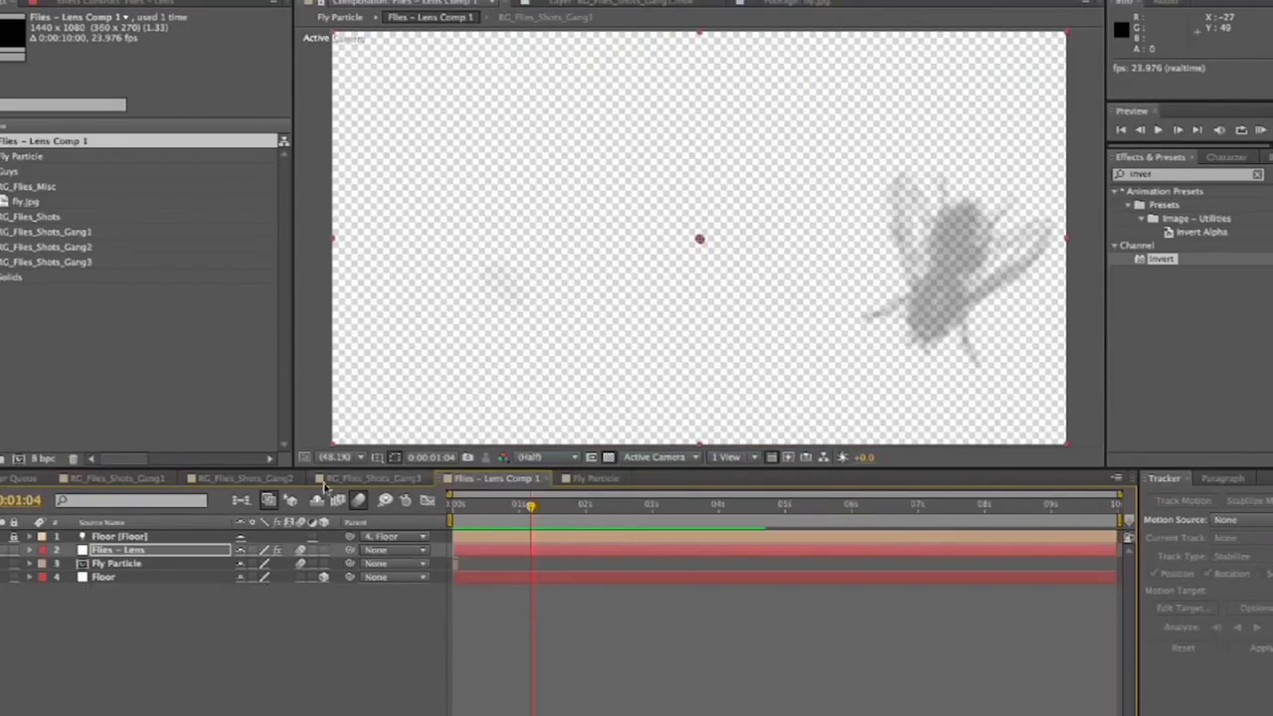
click(144, 552)
click(108, 5)
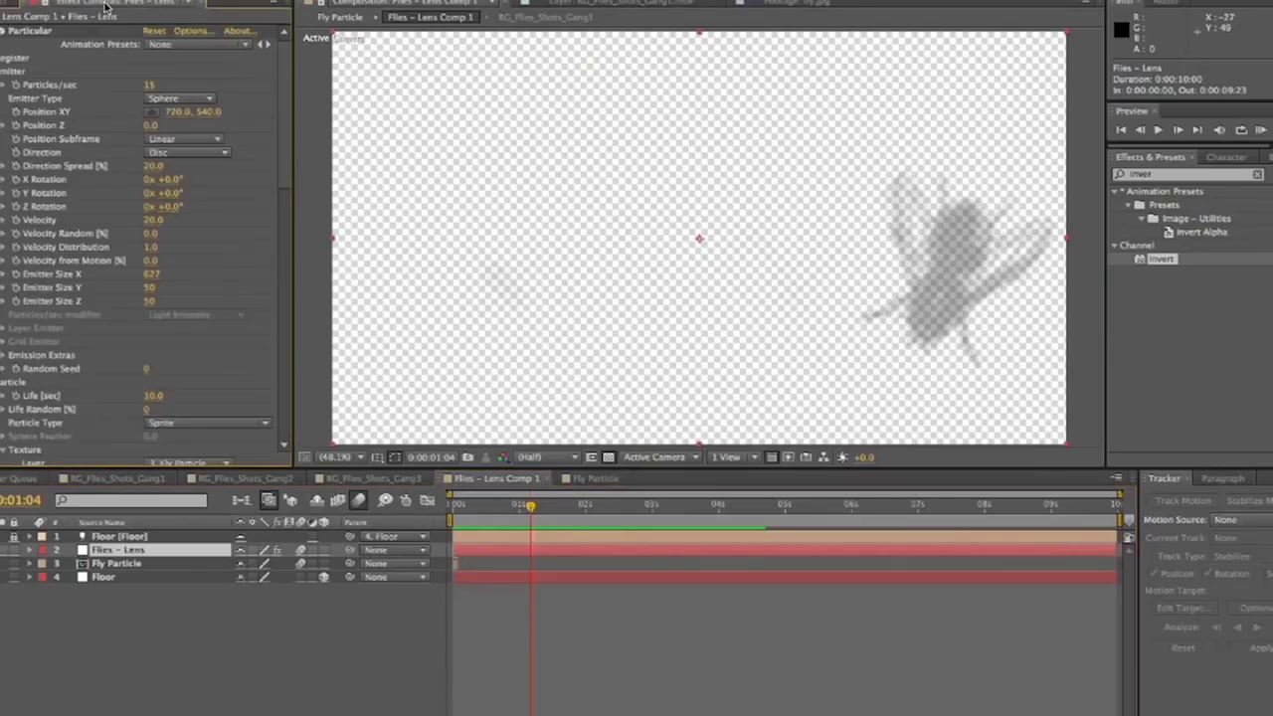
key(space)
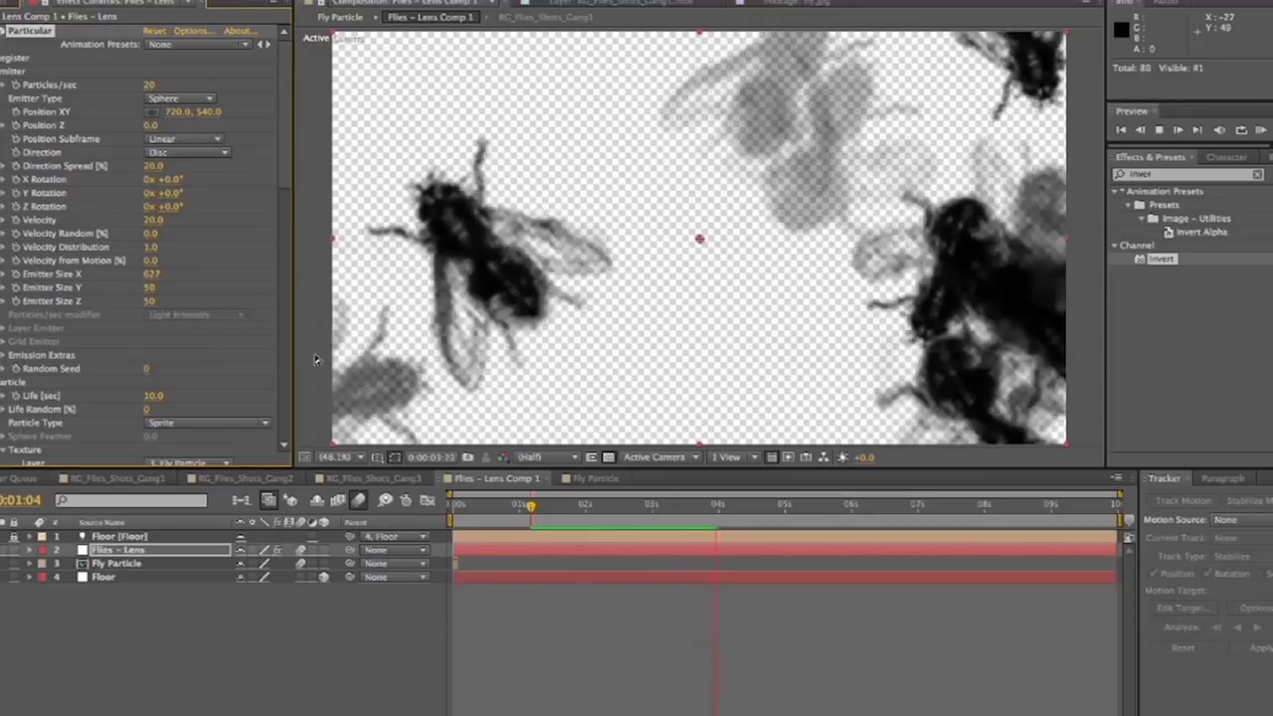
key(space)
click(117, 479)
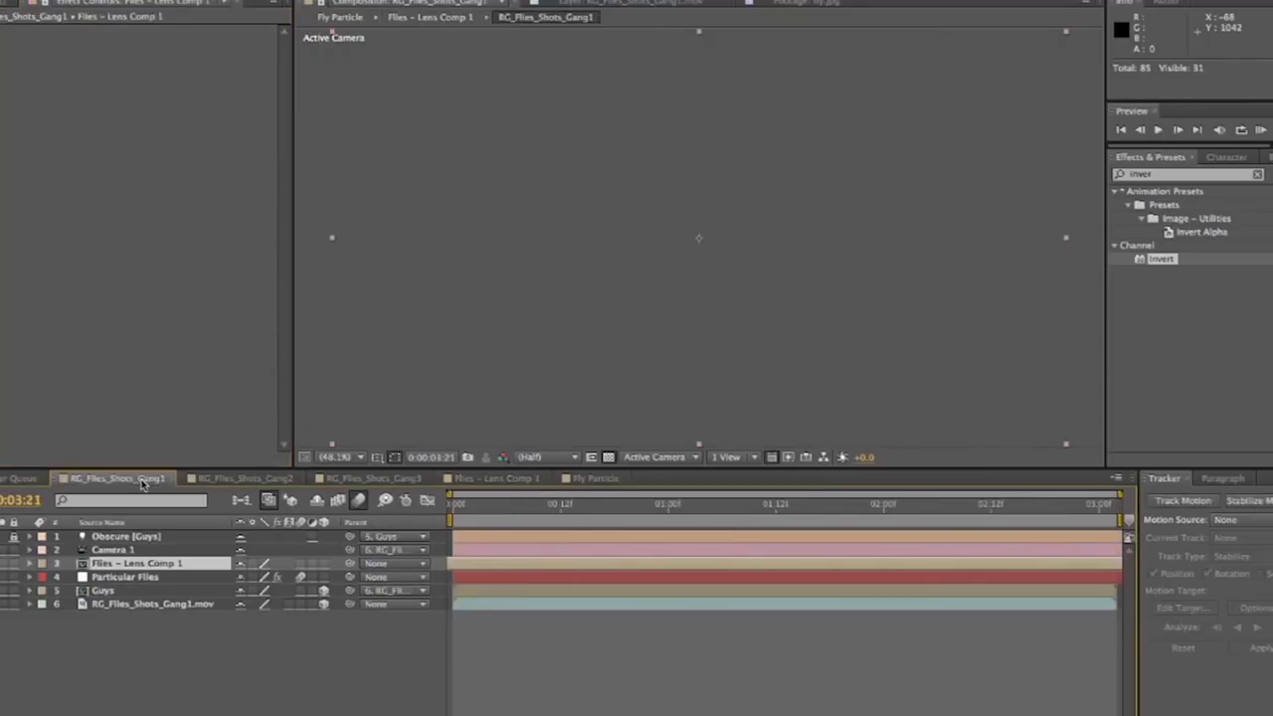
Apply Fast Blur at Blurriness 98 with Repeat Edge Pixels to Flies - Lens Comp 1.
key(space)
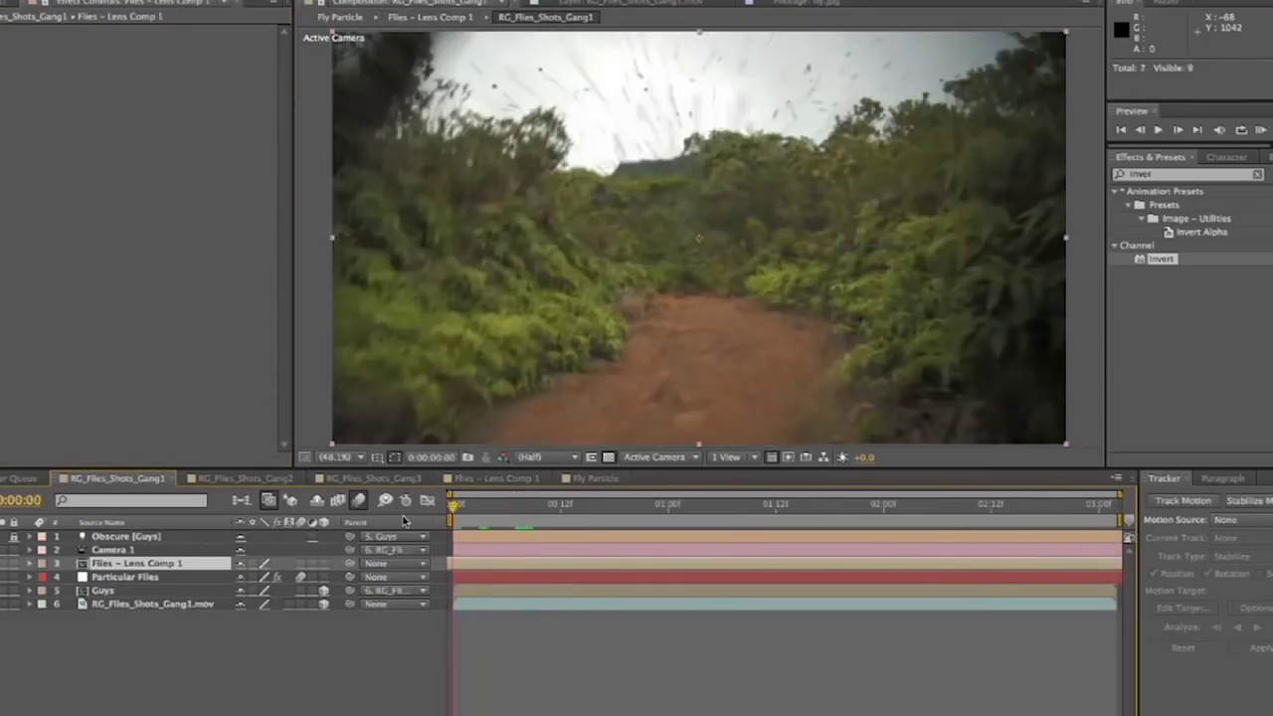
click(1257, 174)
text(fast)
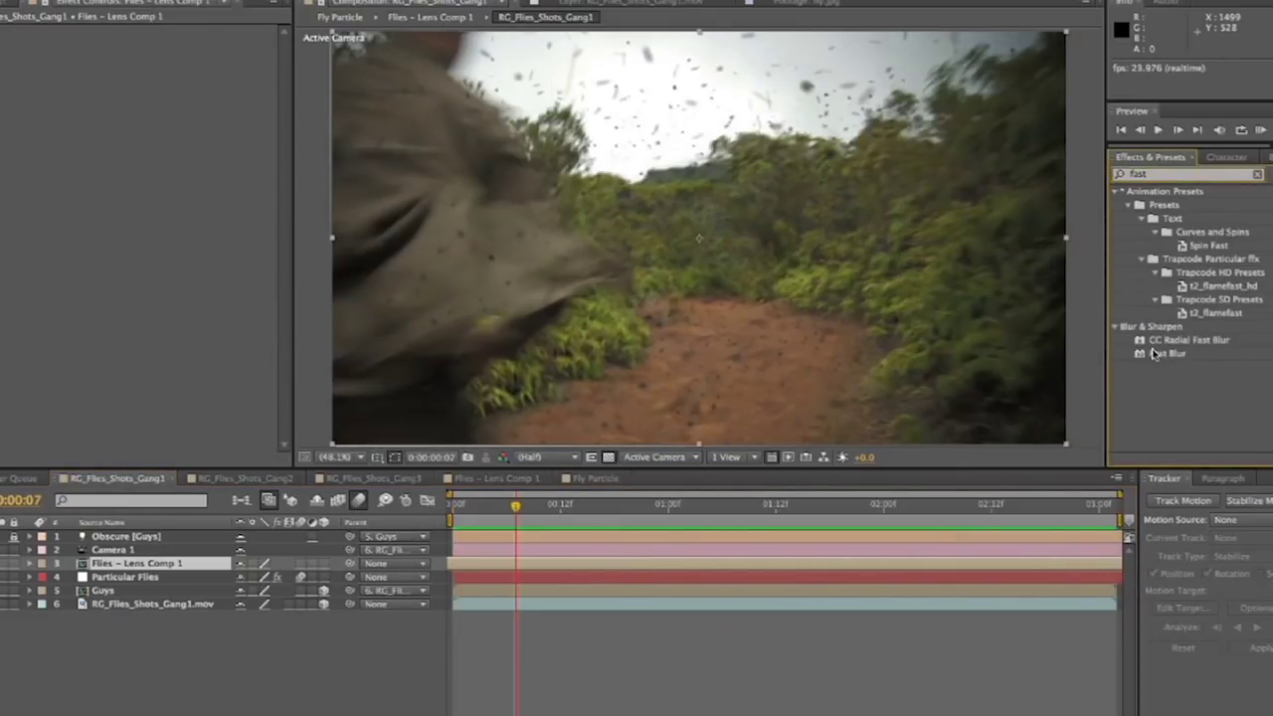
drag(1154, 354, 146, 564)
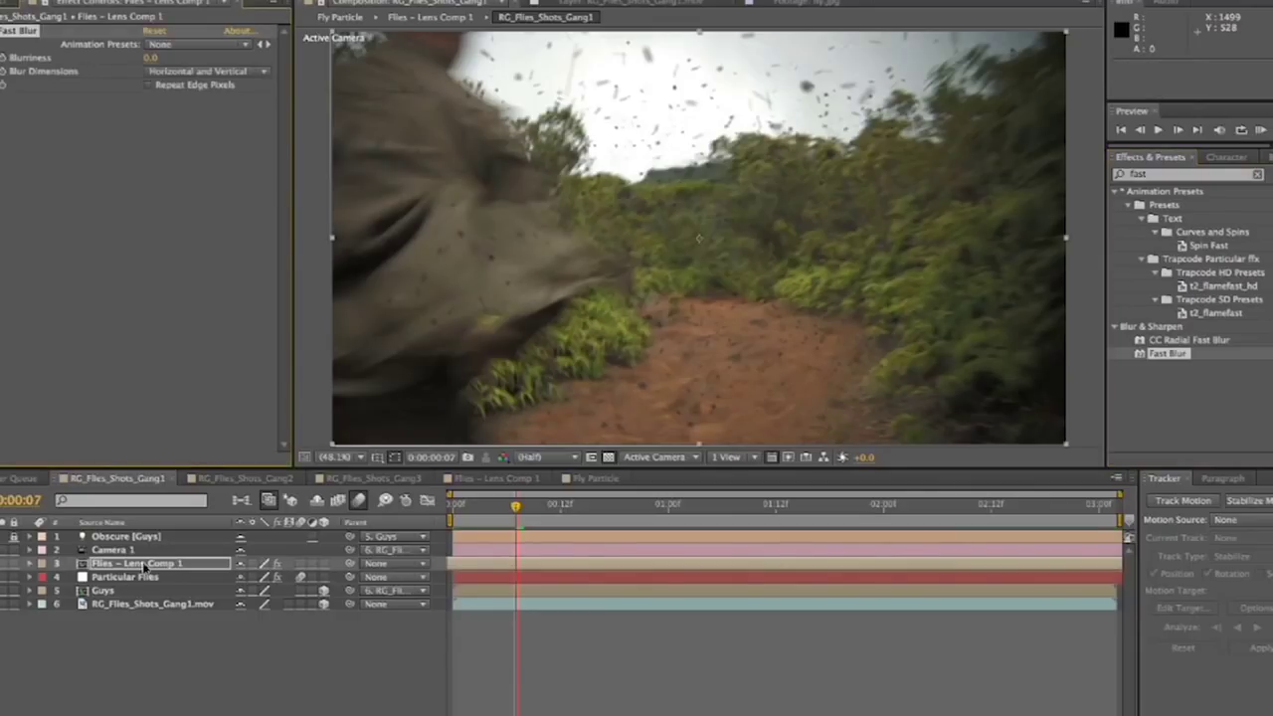
key(space)
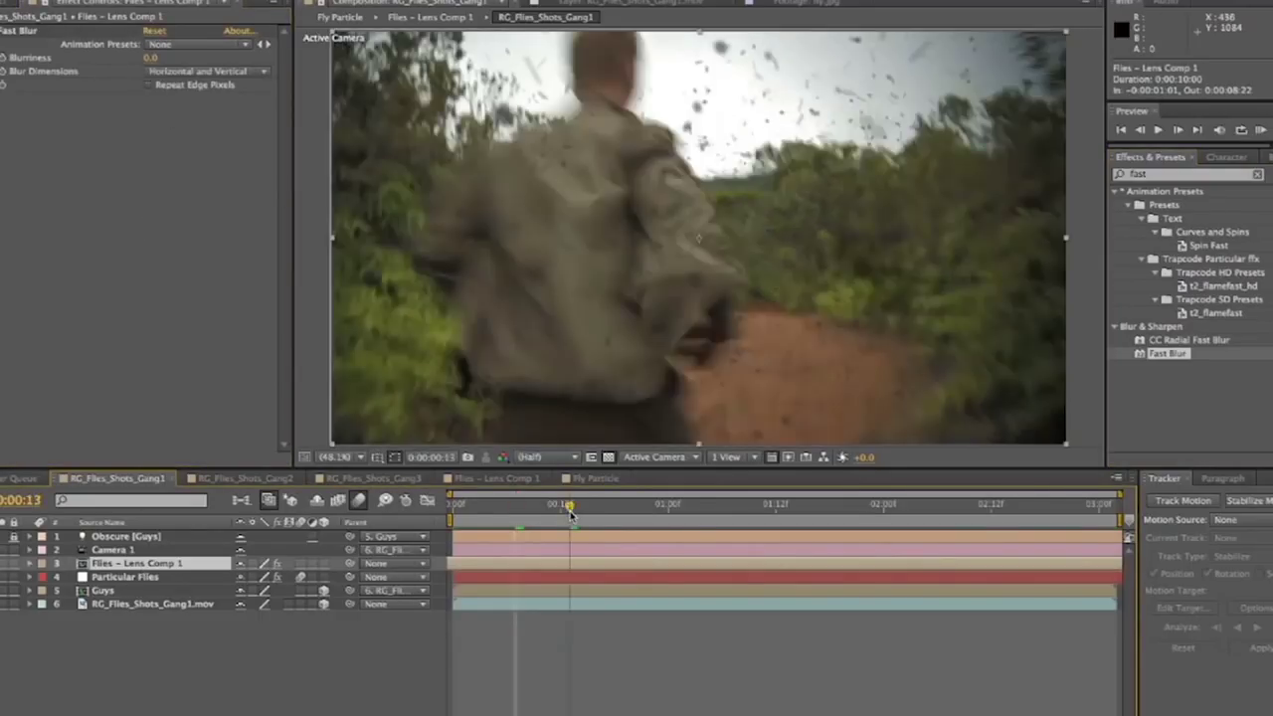
click(151, 85)
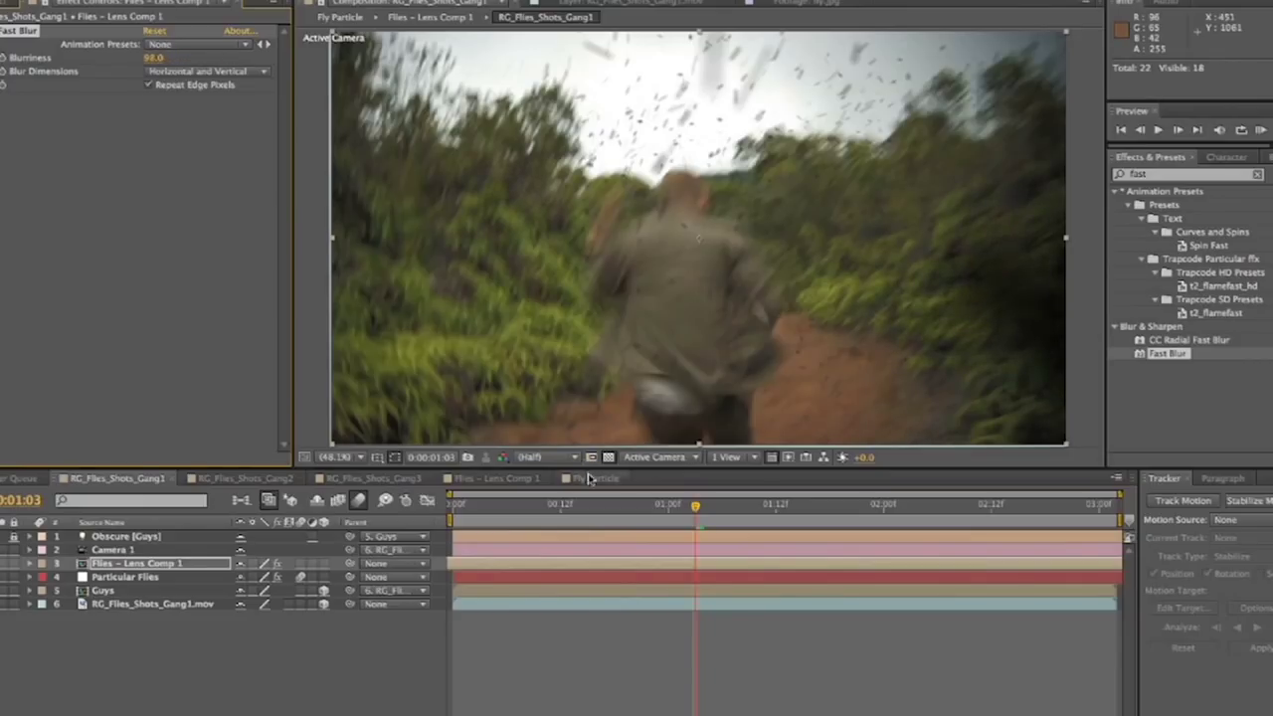
key(Page_Up)
key(Page_Up)
key(Page_Up)
key(Page_Up)
key(Page_Up)
key(Page_Up)
key(Page_Up)
key(Page_Up)
key(Page_Up)
key(Page_Up)
key(Page_Up)
key(Page_Up)
key(Page_Up)
key(Page_Up)
key(Page_Up)
key(Page_Up)
key(Page_Up)
key(Page_Up)
key(Page_Up)
key(Page_Up)
key(space)
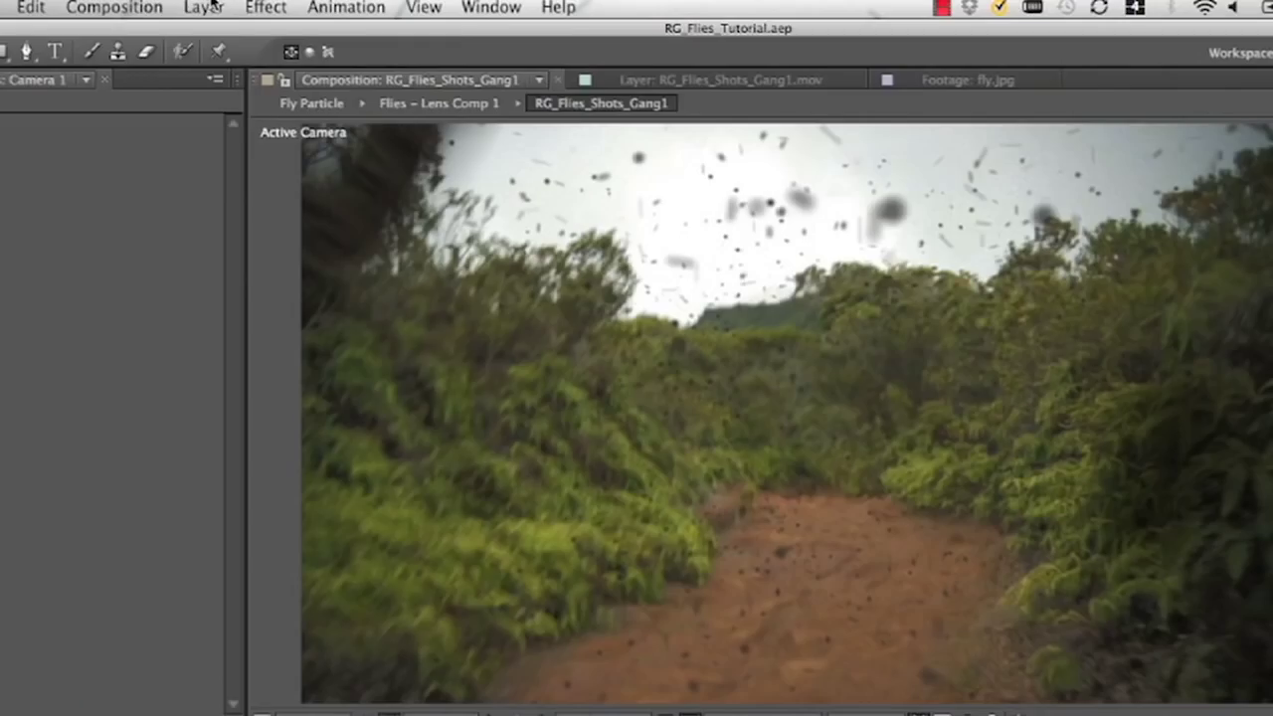
Create a new adjustment layer at the top of the composition.
click(204, 7)
mouse_move(218, 33)
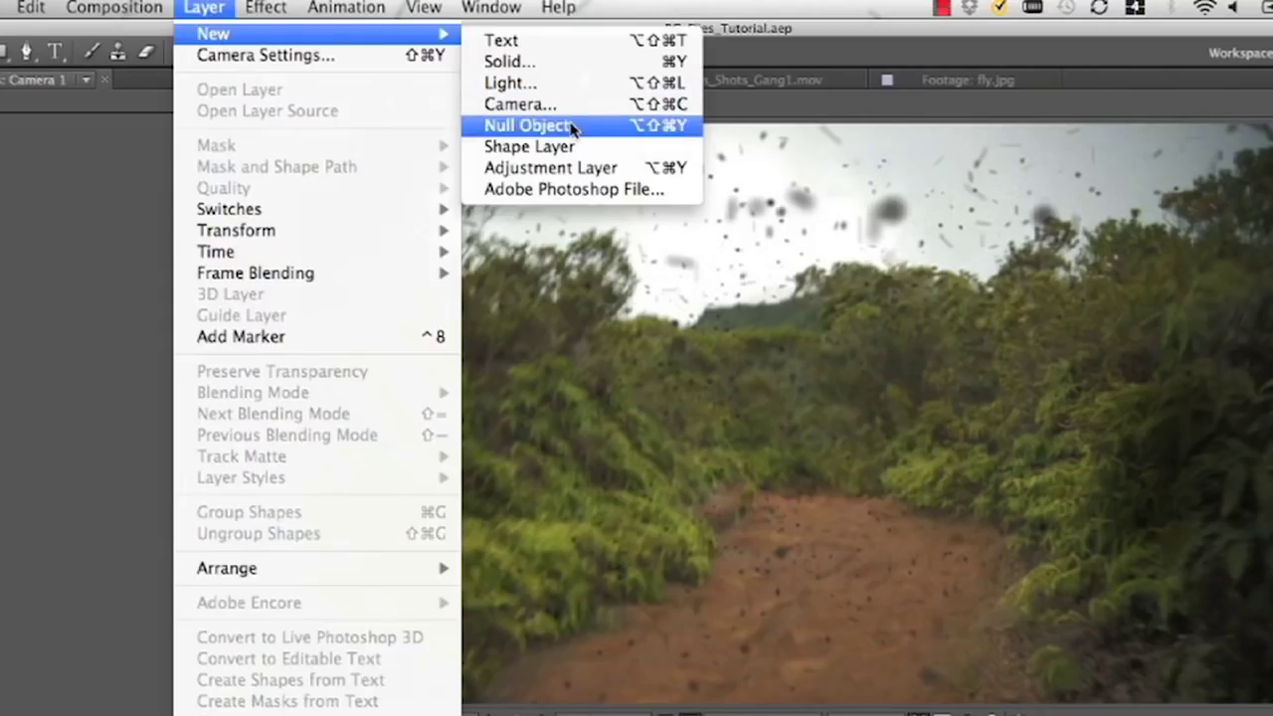
click(580, 167)
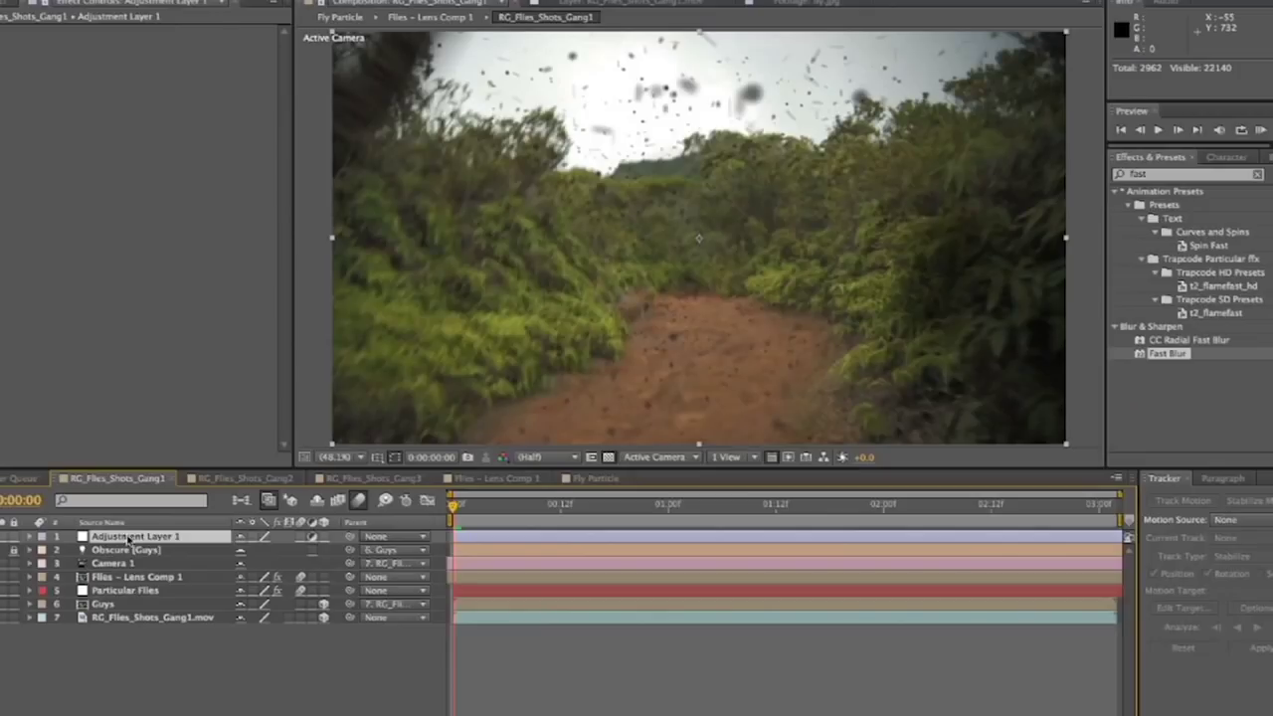
Rename the adjustment layer Colorista and search Effects & Presets for 'colorist'.
right_click(128, 538)
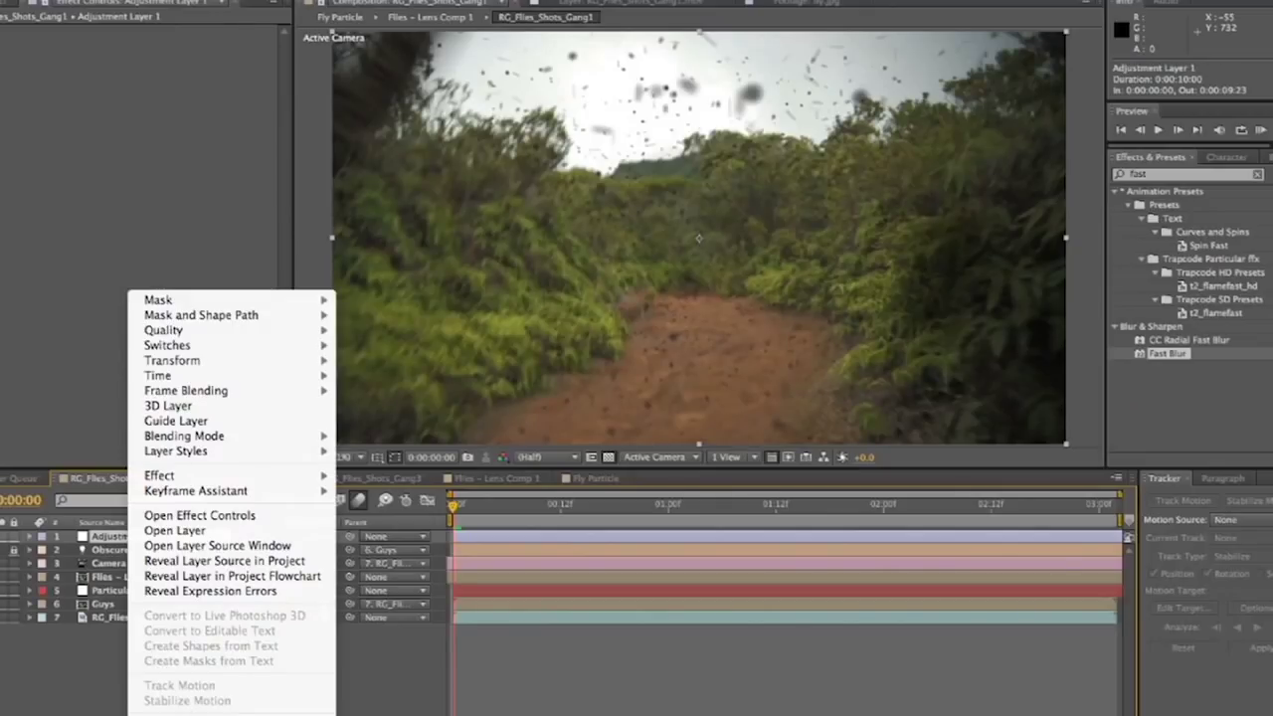
key(Escape)
key(Return)
text(Colorista)
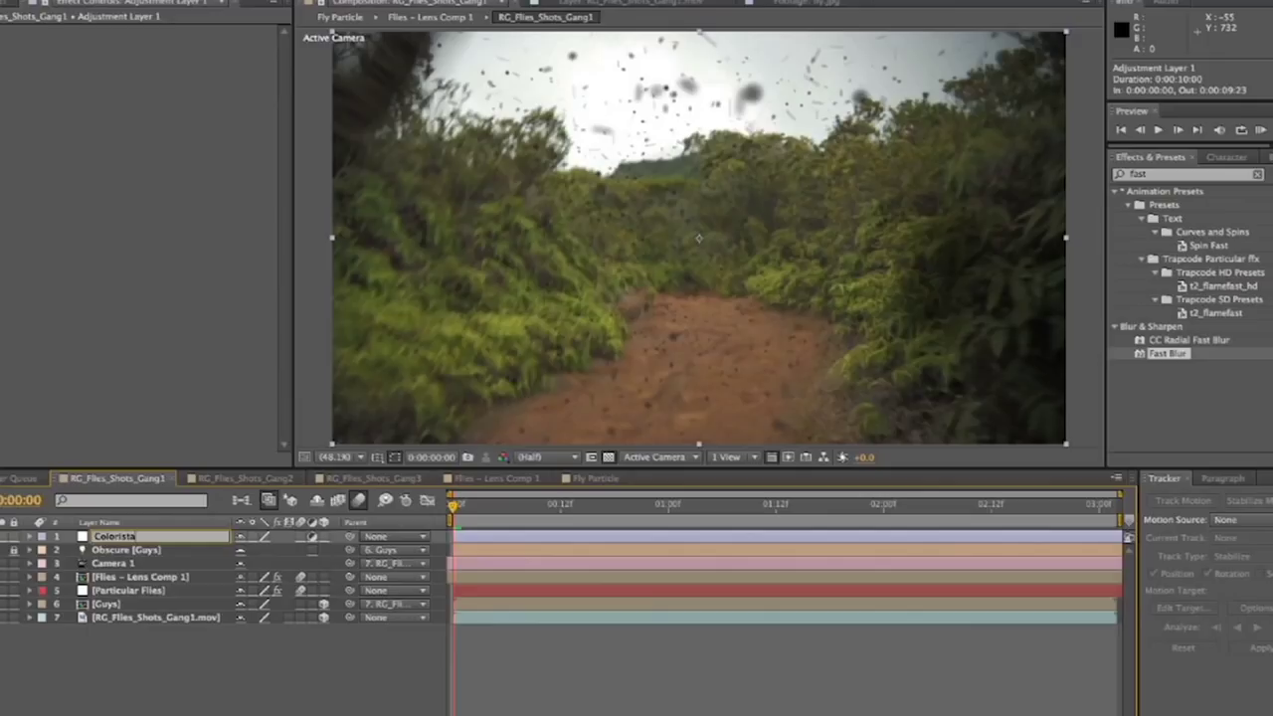
key(Return)
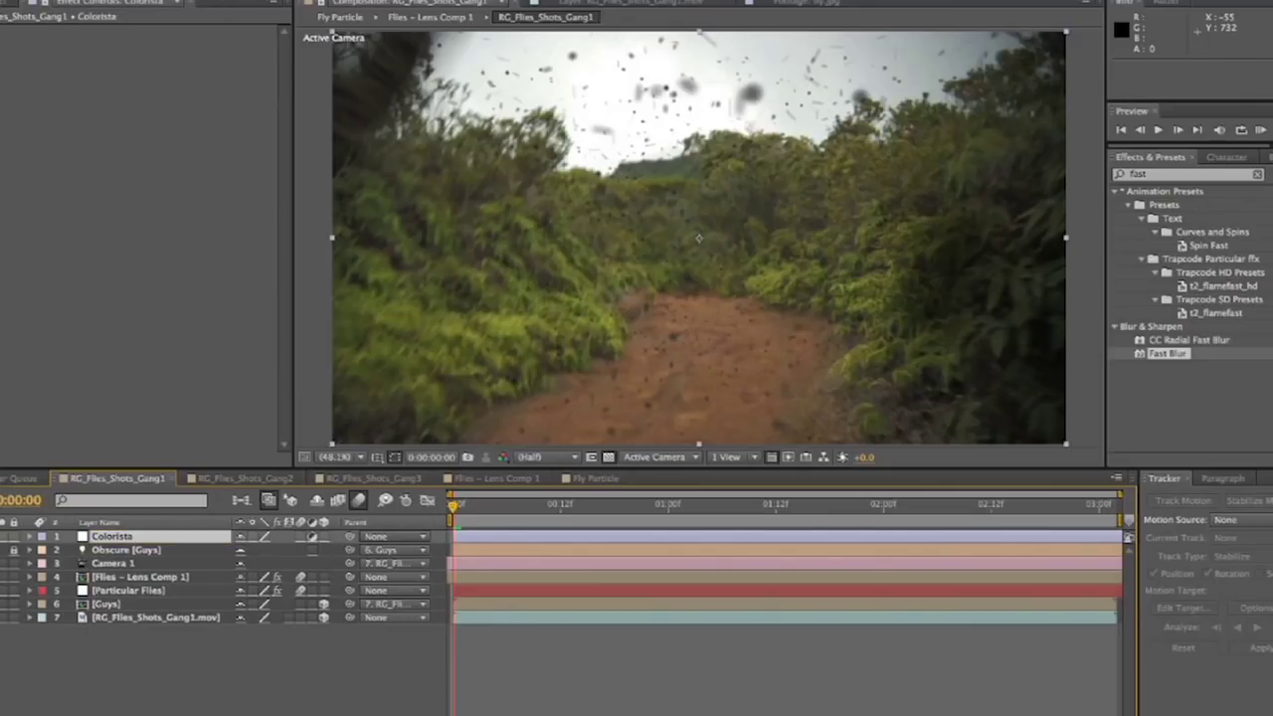
click(1129, 174)
text(c)
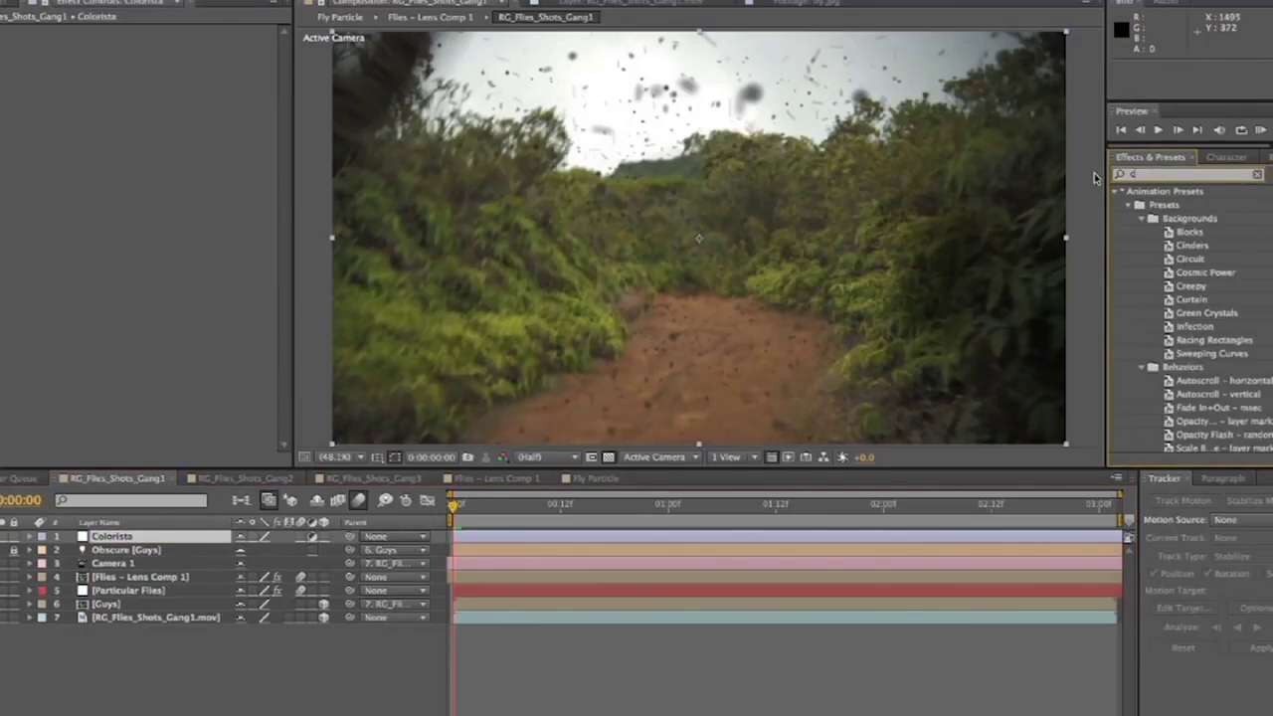
text(olorist)
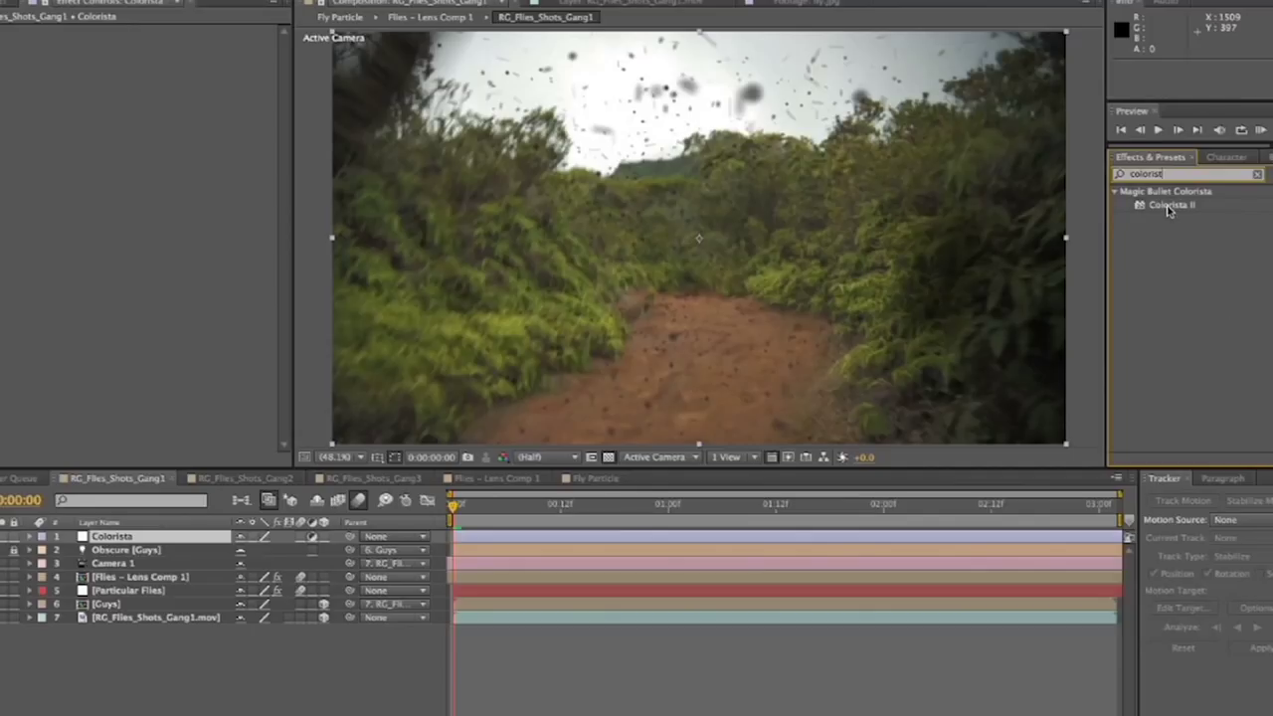
Apply Colorista II to the Colorista layer and show its settings in Effect Controls.
drag(1170, 207, 218, 519)
drag(117, 534, 116, 537)
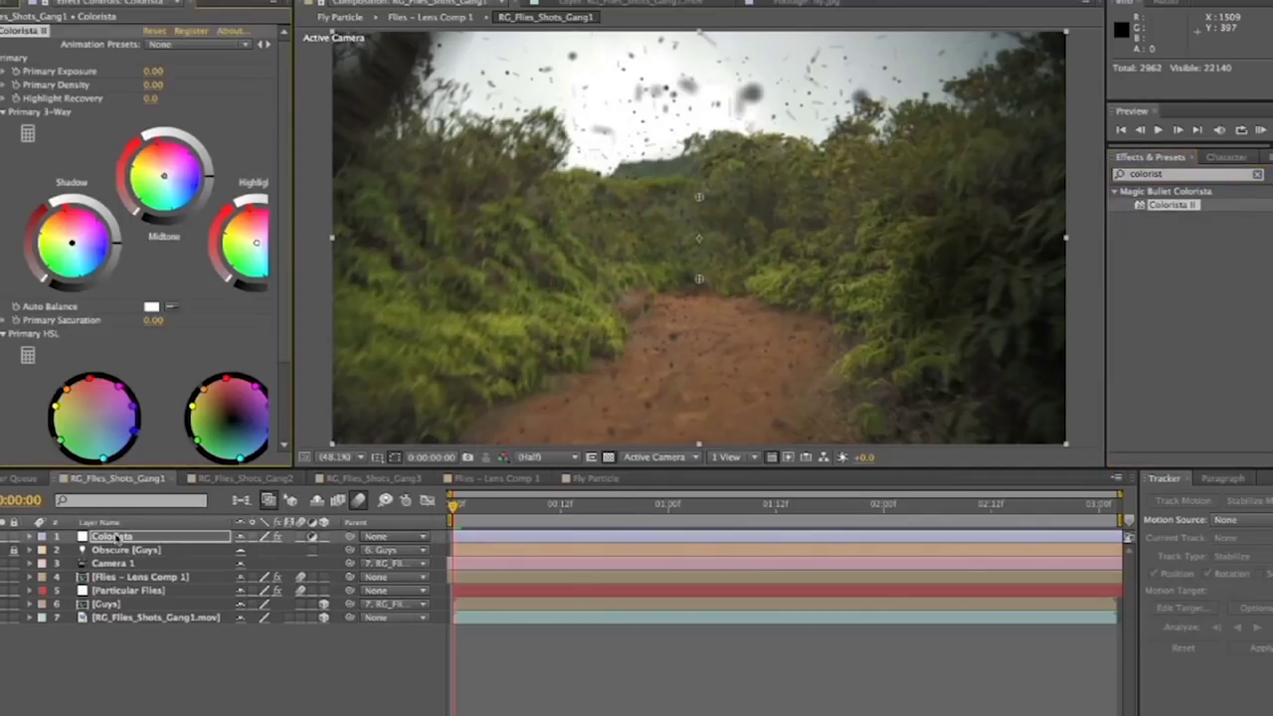
click(119, 577)
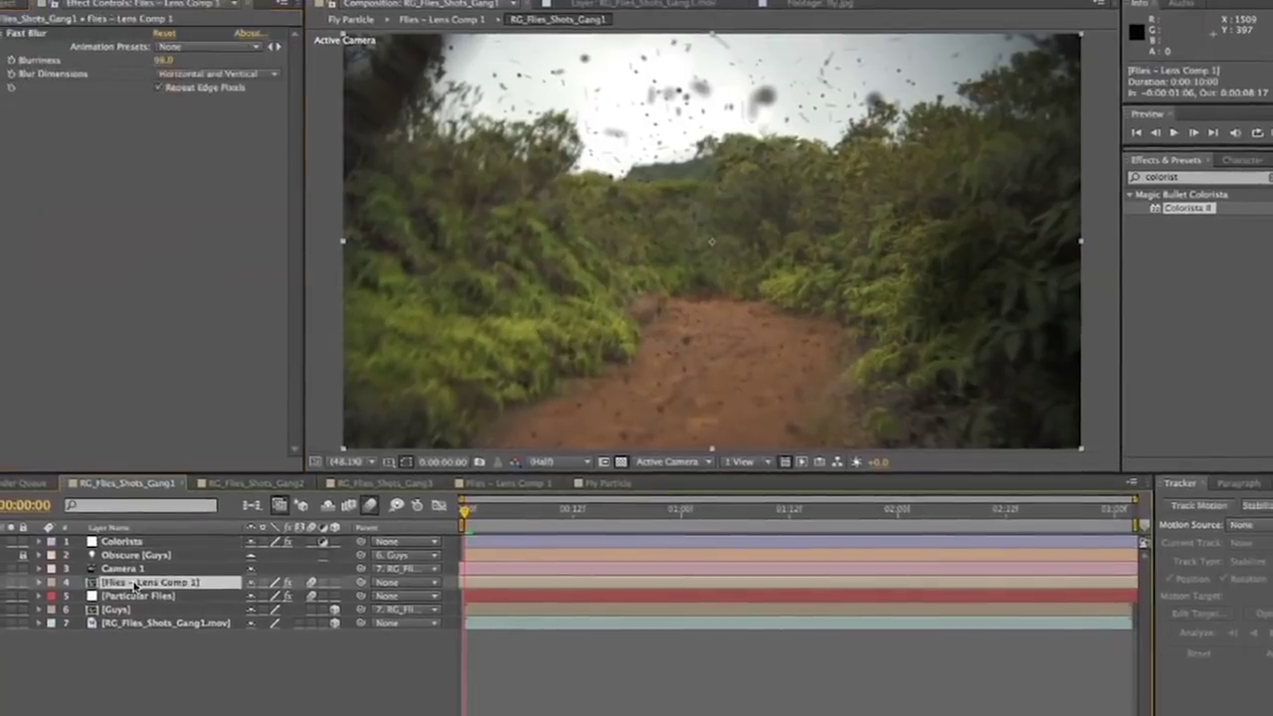
shift+click(119, 591)
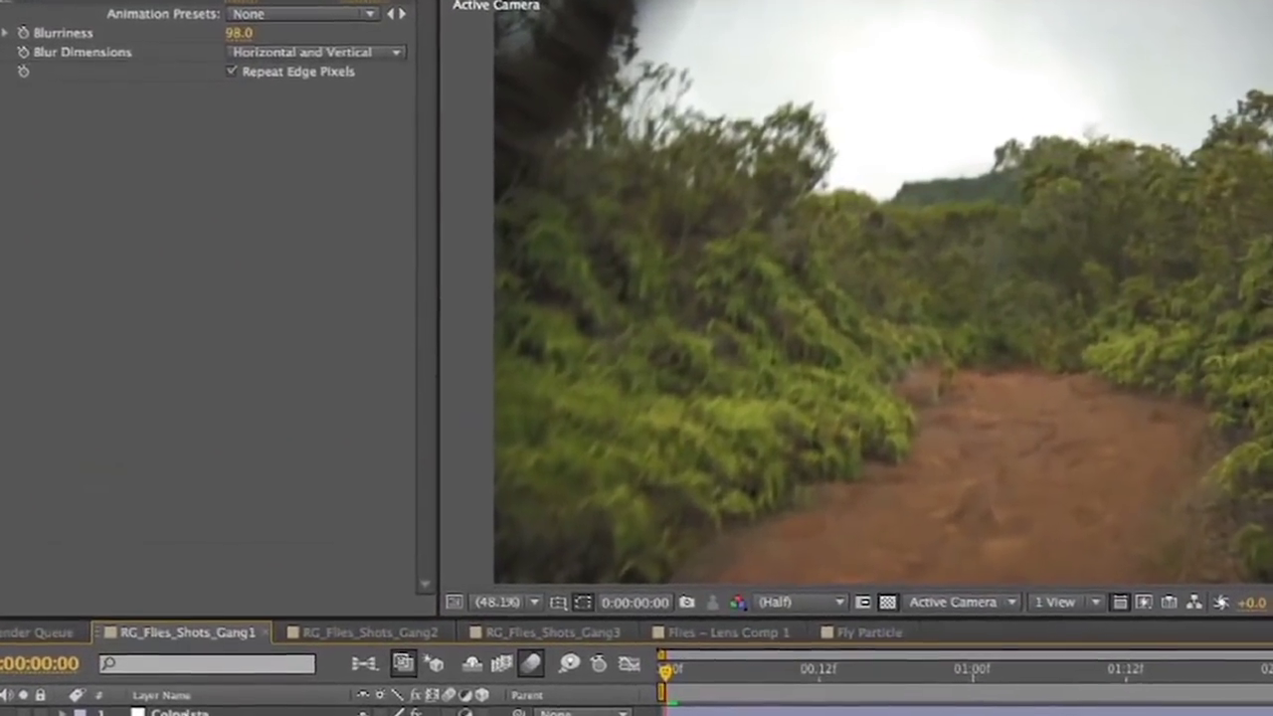
click(175, 661)
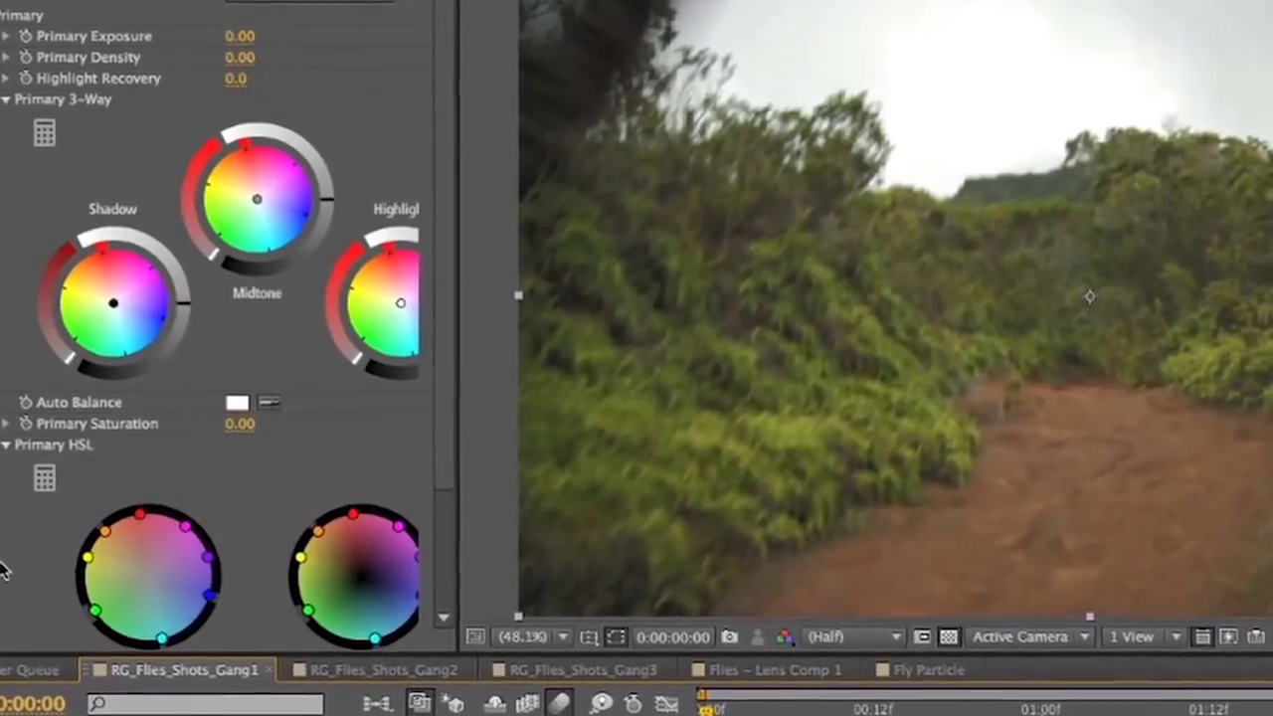
scroll(392, 328, down, 3)
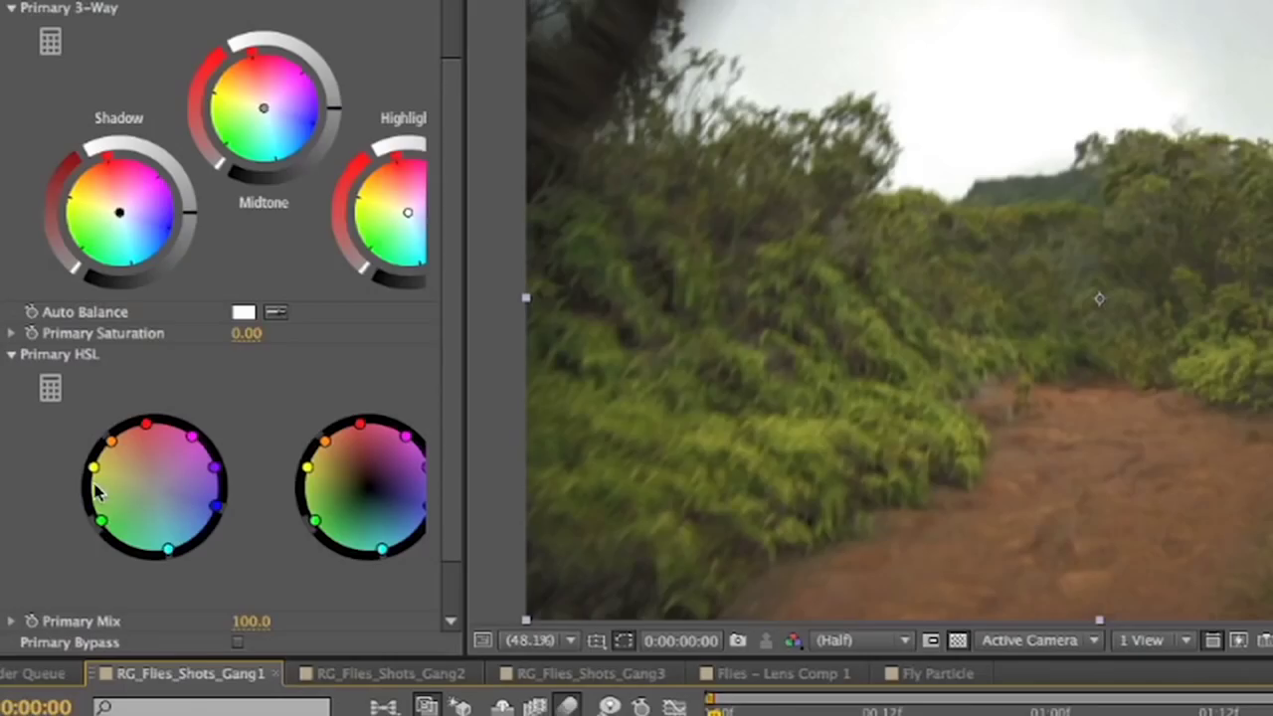
Pull the yellow and green points inward on Colorista's Primary HSL wheels to mute the foliage.
click(93, 468)
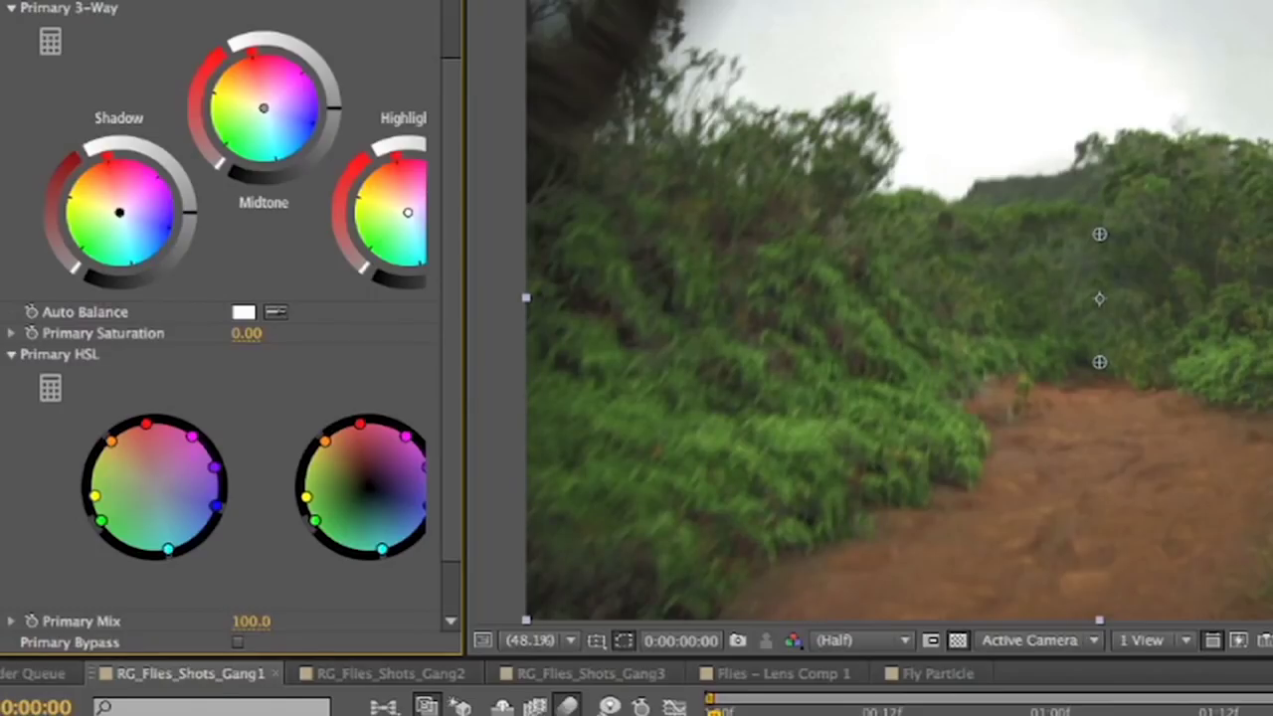
drag(95, 495, 114, 493)
drag(307, 495, 335, 494)
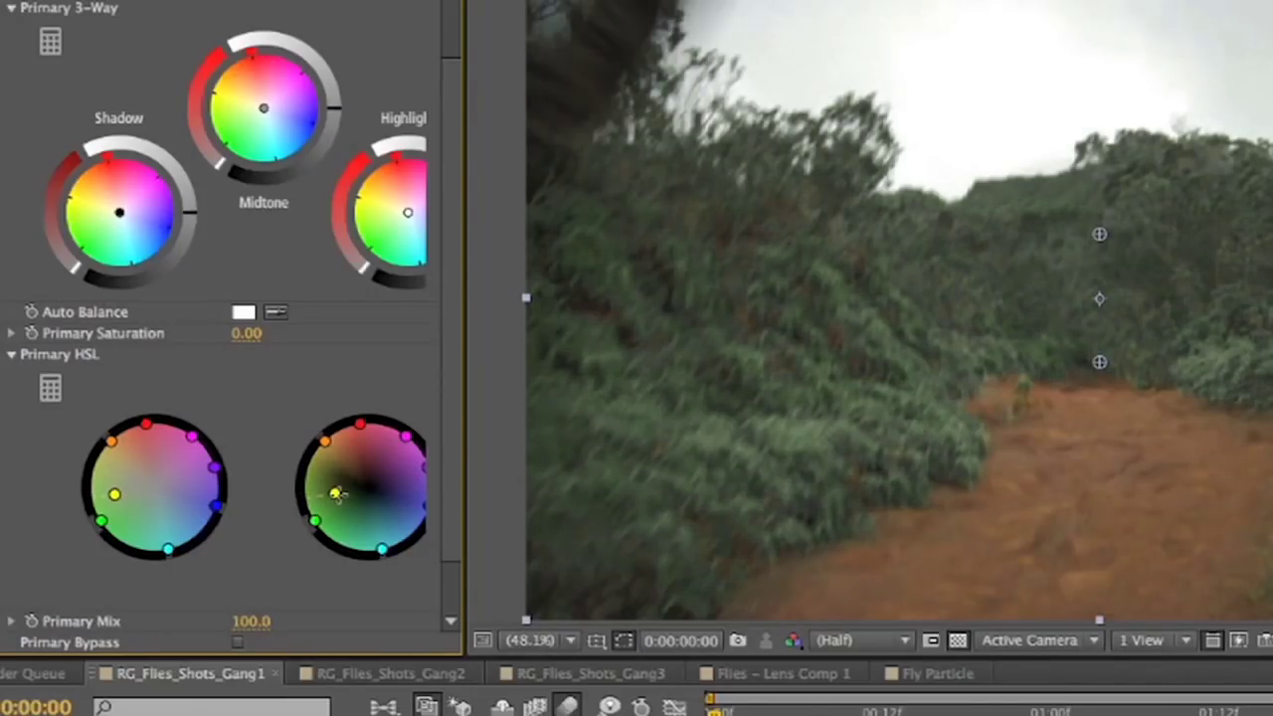
drag(315, 520, 329, 493)
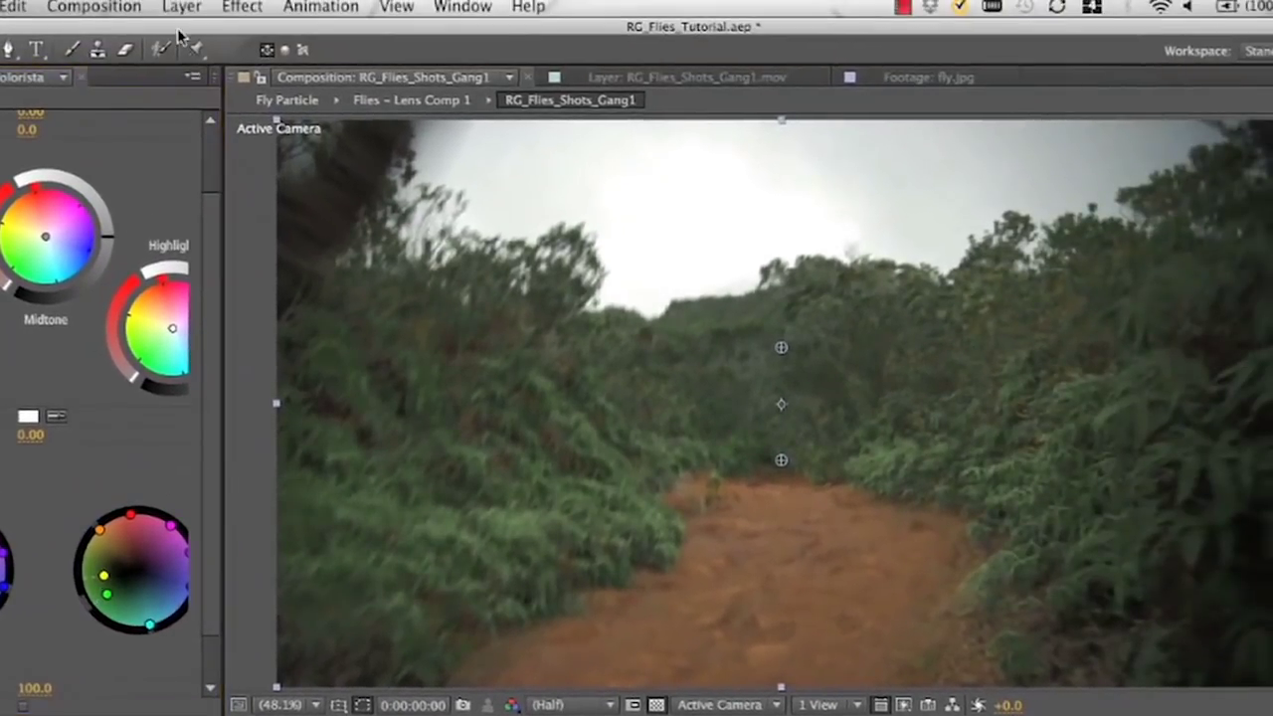
click(183, 7)
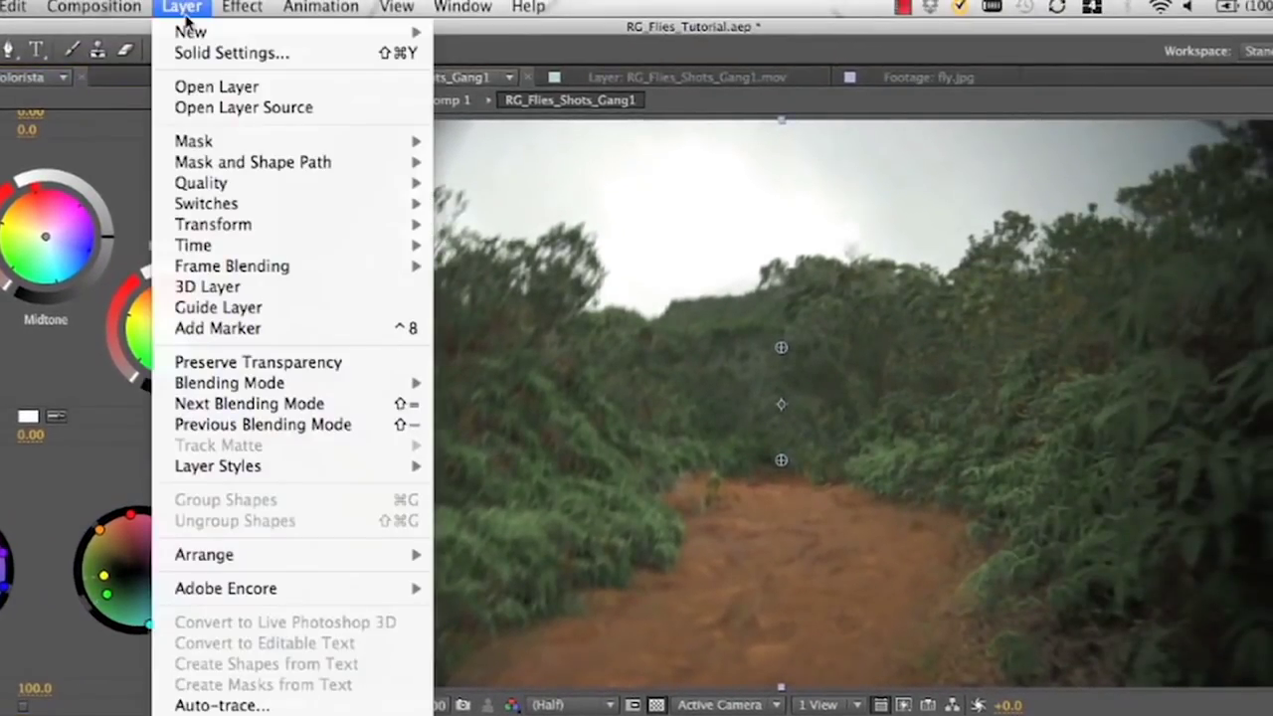
Create a second adjustment layer and rename it Looks.
mouse_move(194, 36)
click(552, 164)
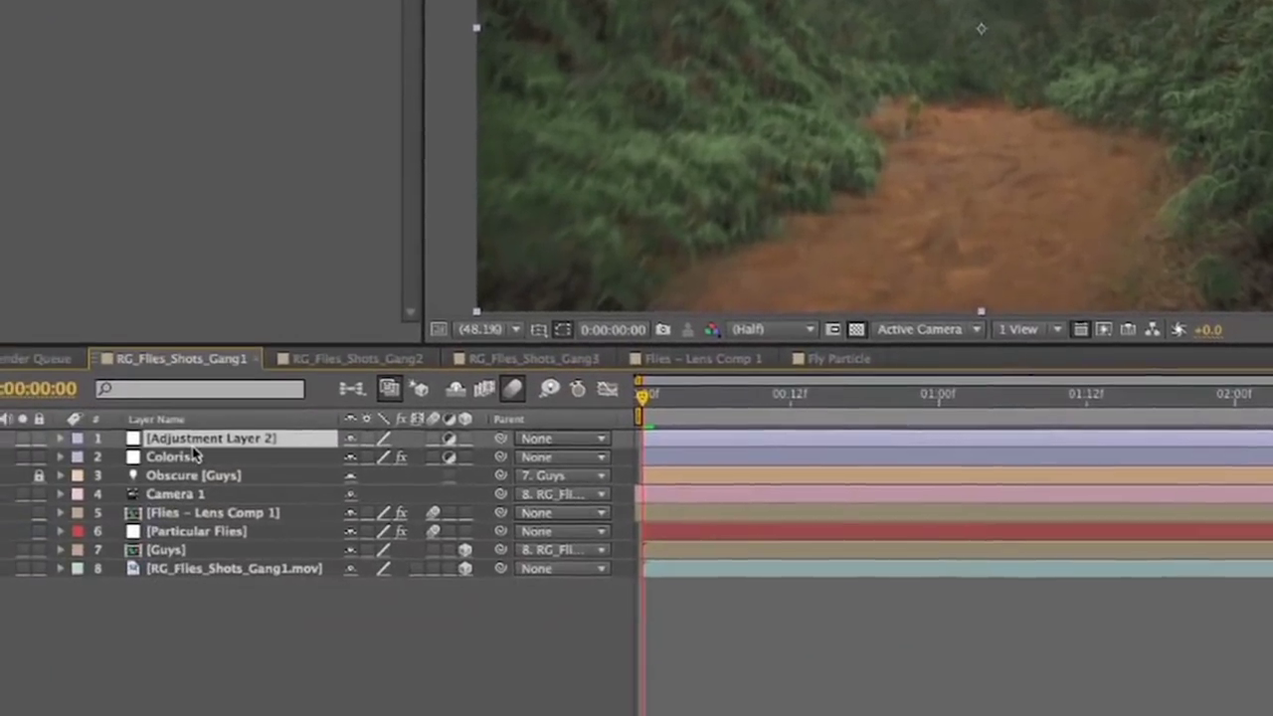
right_click(219, 444)
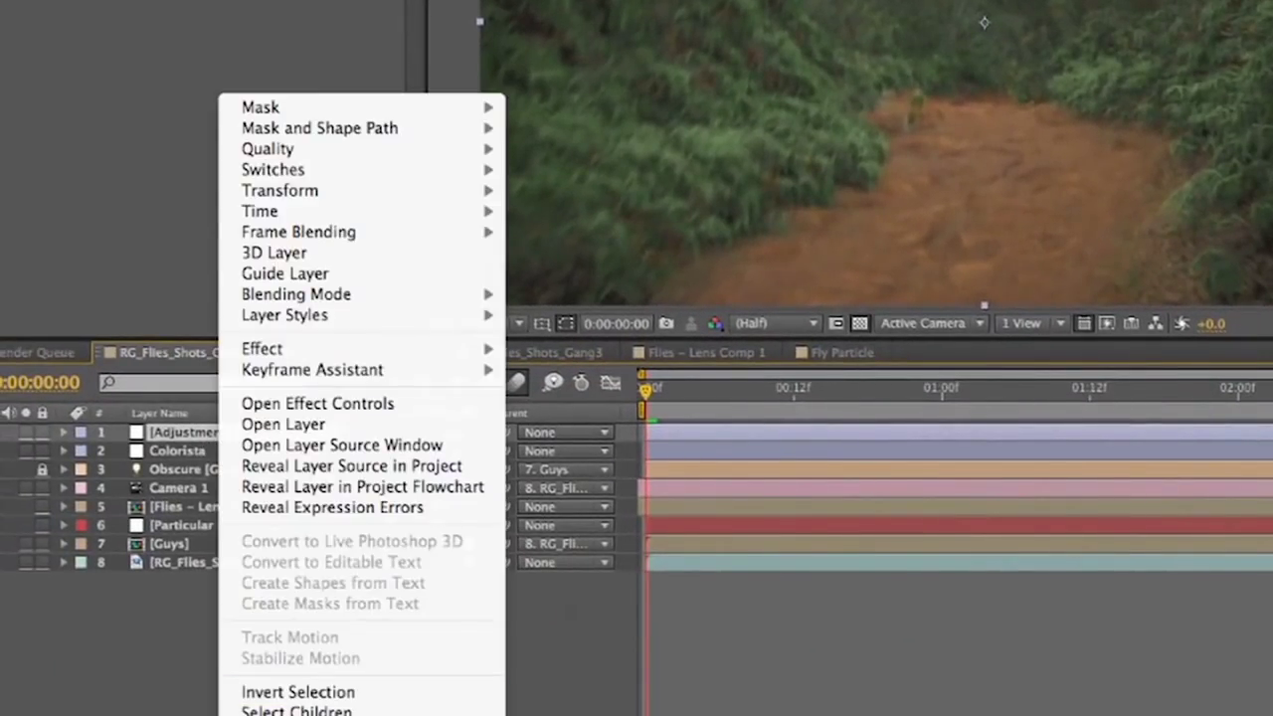
key(Escape)
key(Return)
text(Looks)
key(Return)
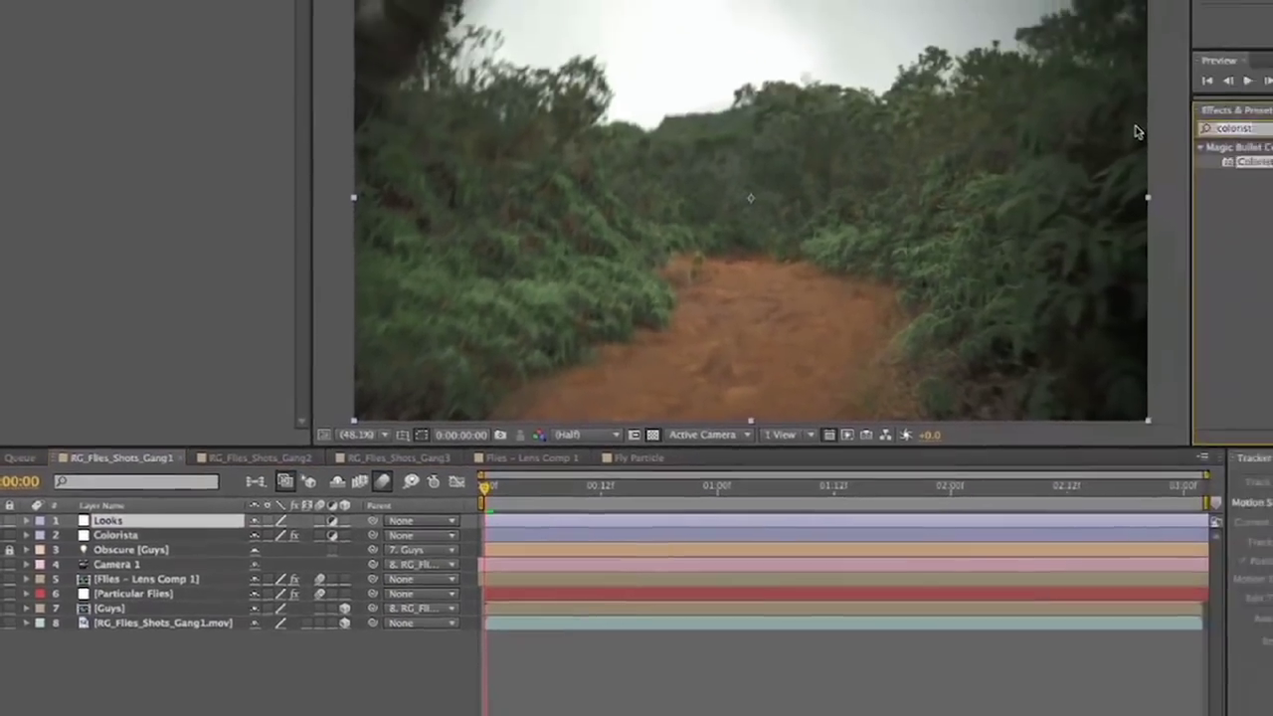
Apply Magic Bullet Looks to the Looks layer and open its Looks editor.
double_click(1233, 128)
key(BackSpace)
text(looks)
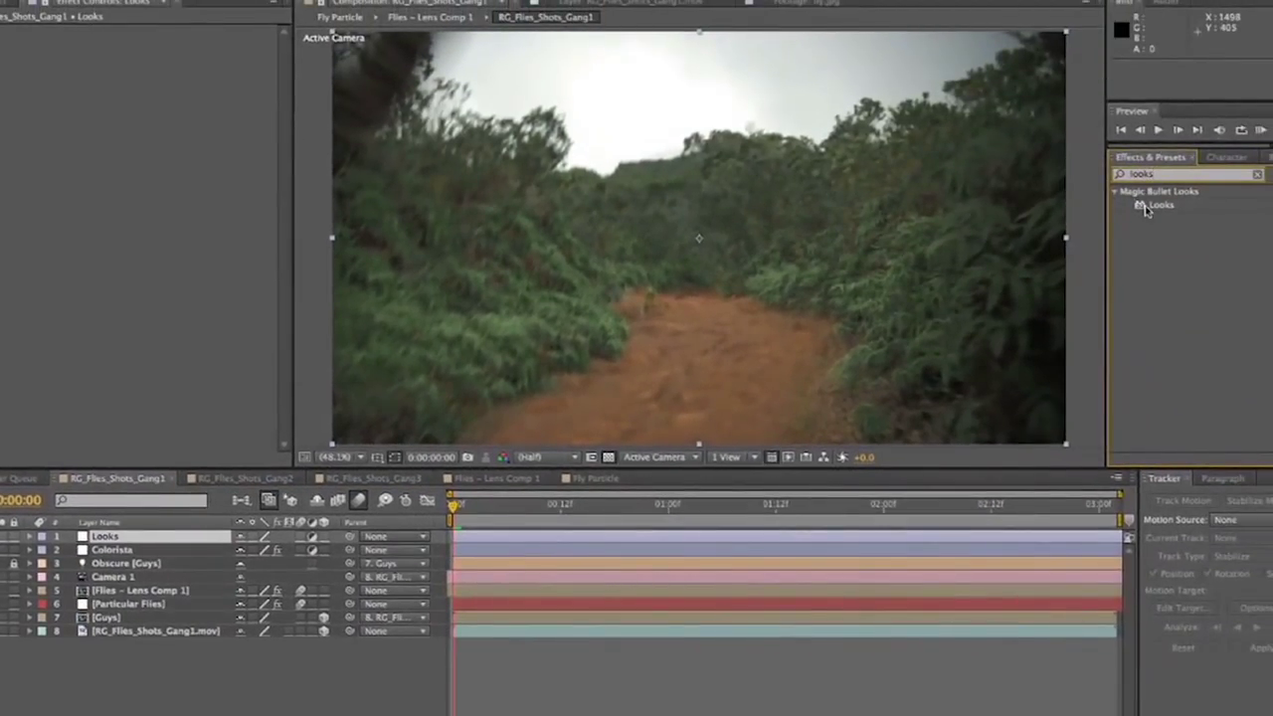
drag(1146, 209, 100, 538)
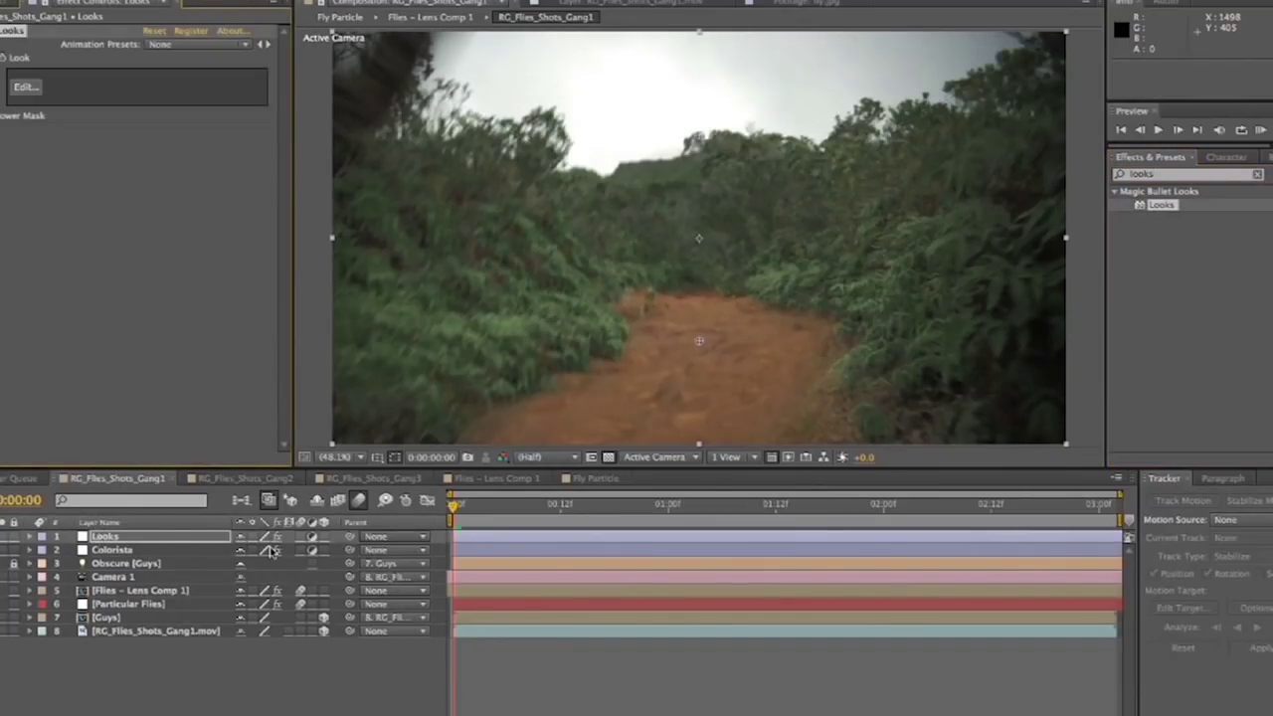
click(22, 90)
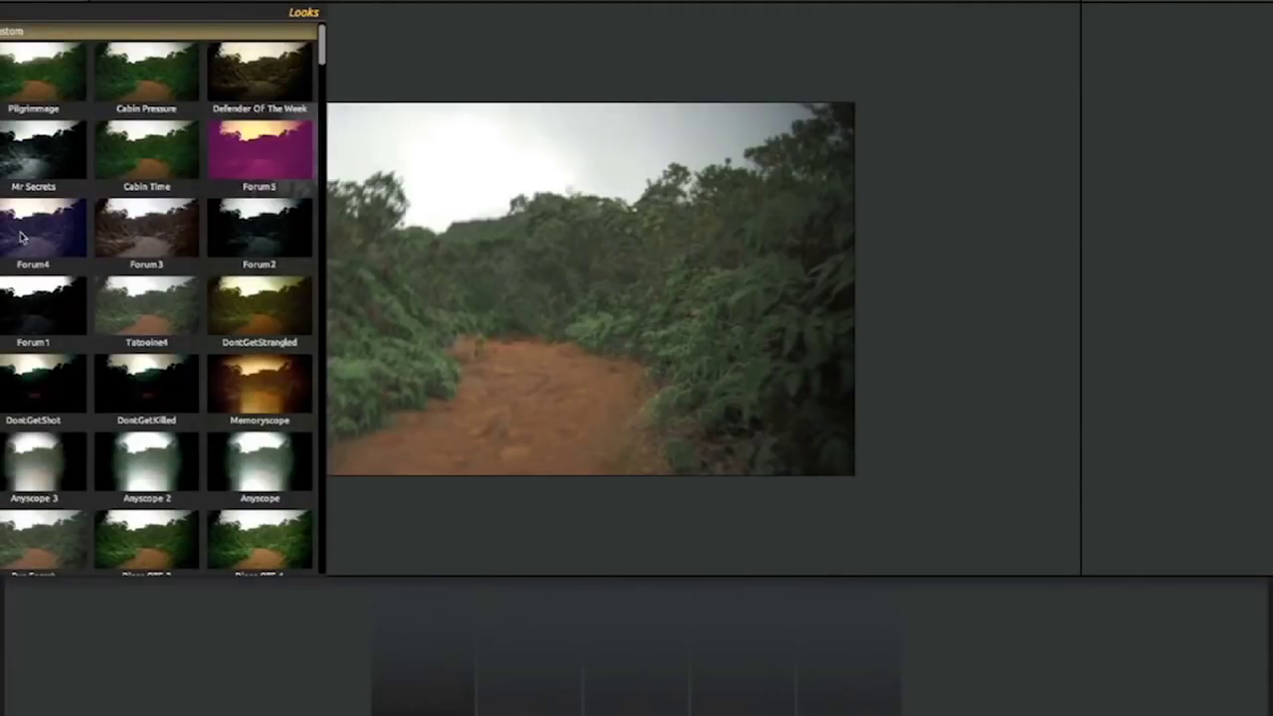
Preview Cabin Pressure, Pilgrimage and Cabin Time looks, then choose Vibrant from the Basic set.
click(131, 103)
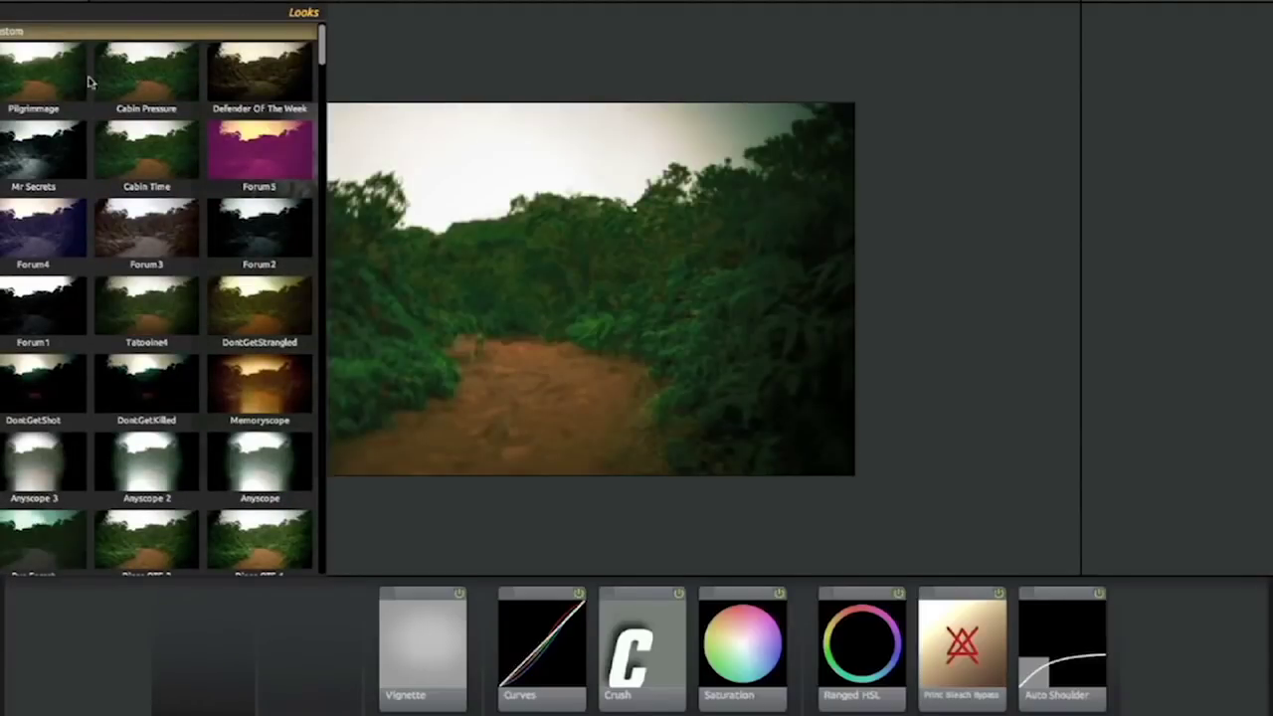
click(90, 81)
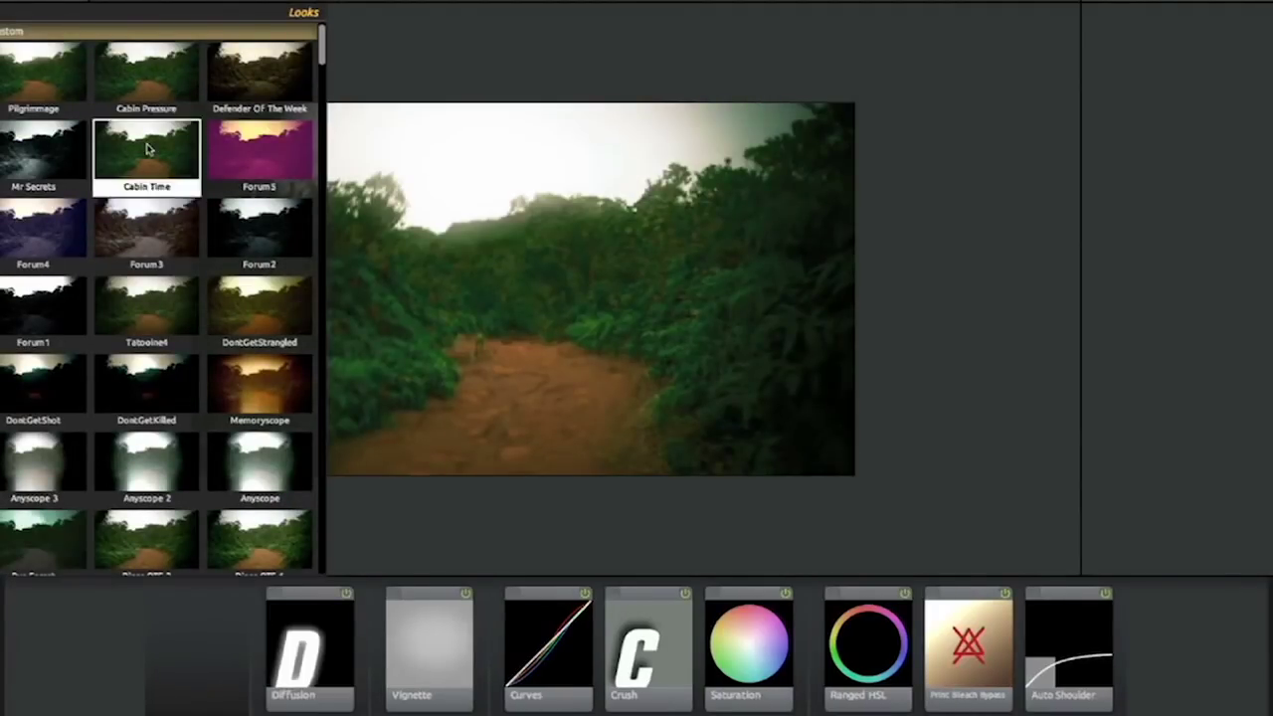
click(146, 150)
scroll(147, 149, down, 1)
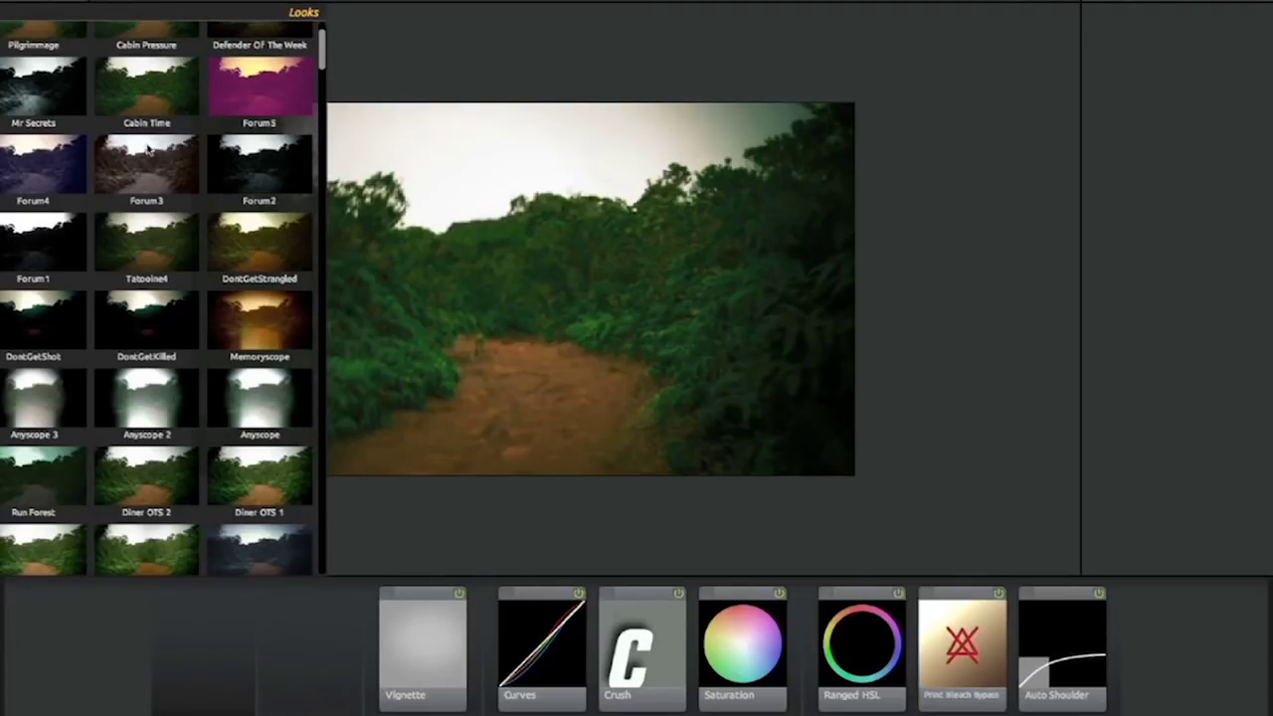
click(137, 241)
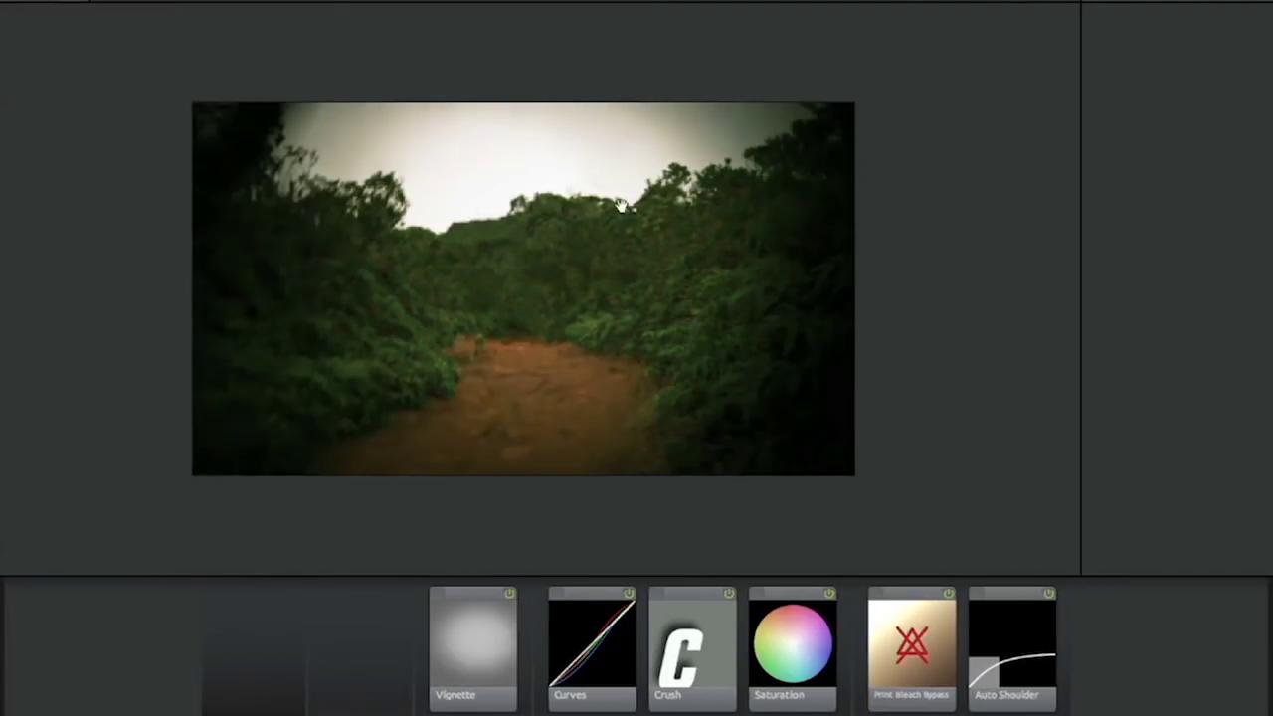
scroll(99, 221, down, 15)
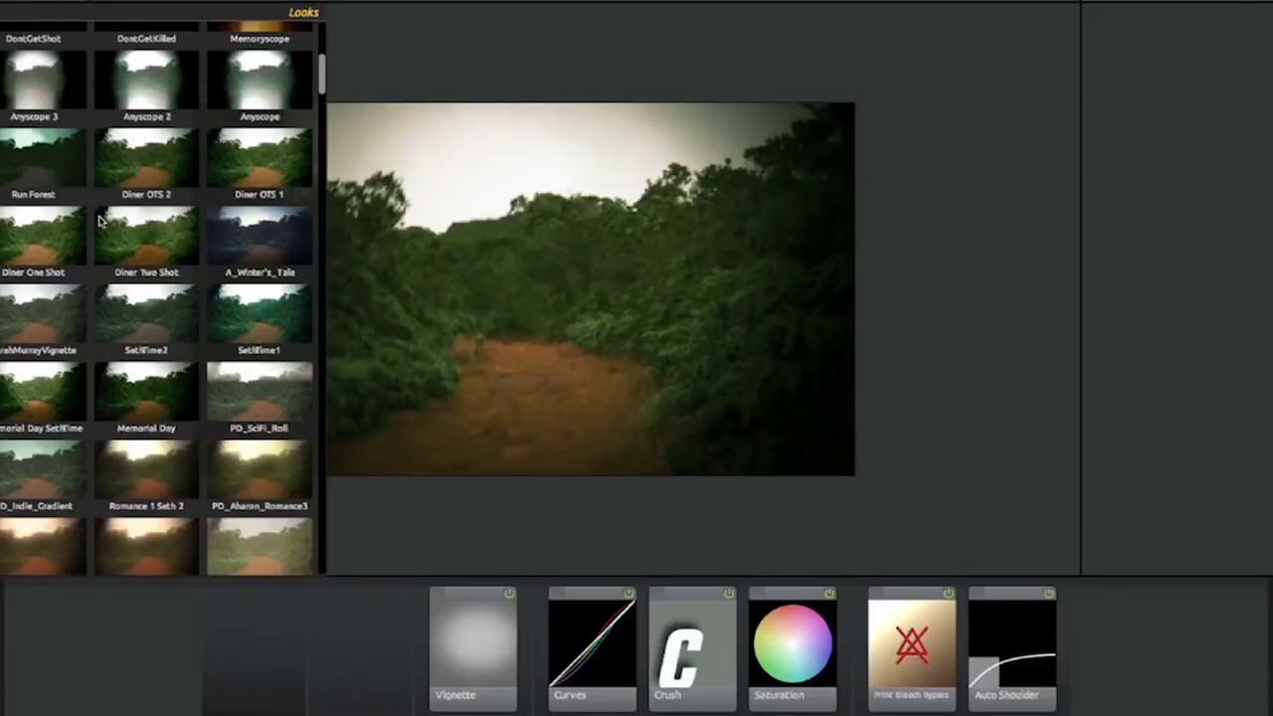
scroll(98, 221, down, 5)
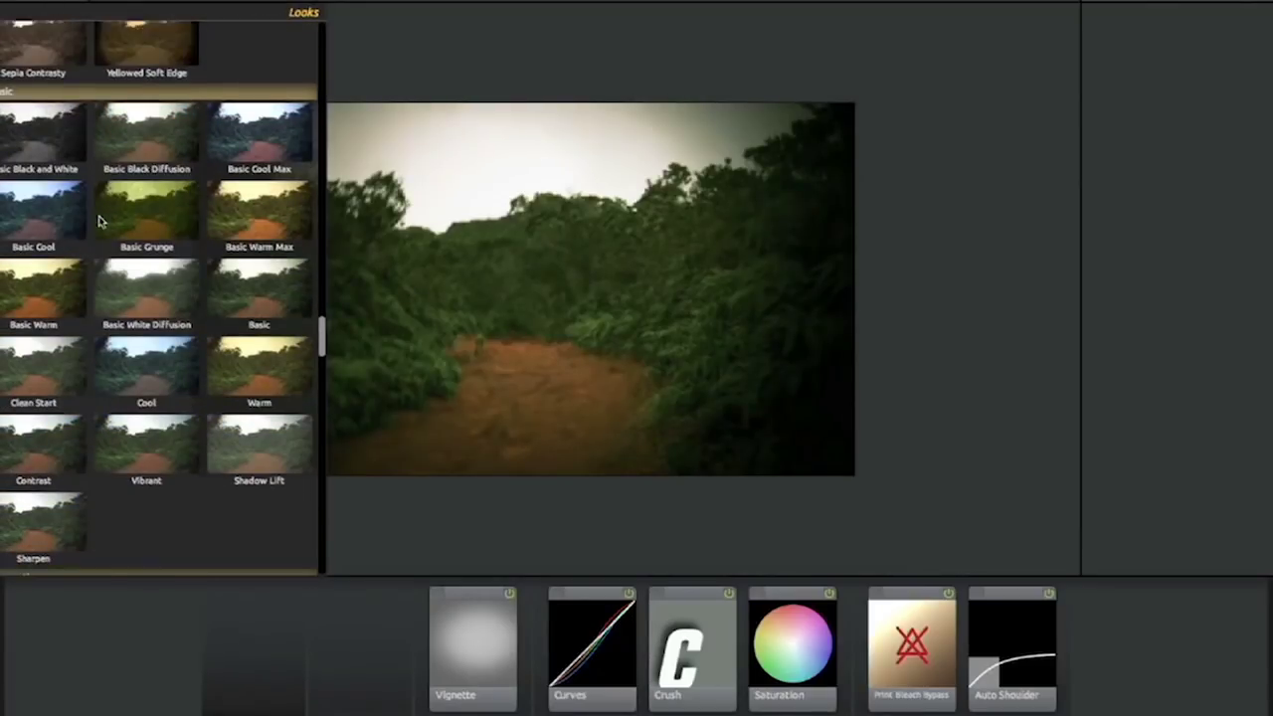
click(153, 422)
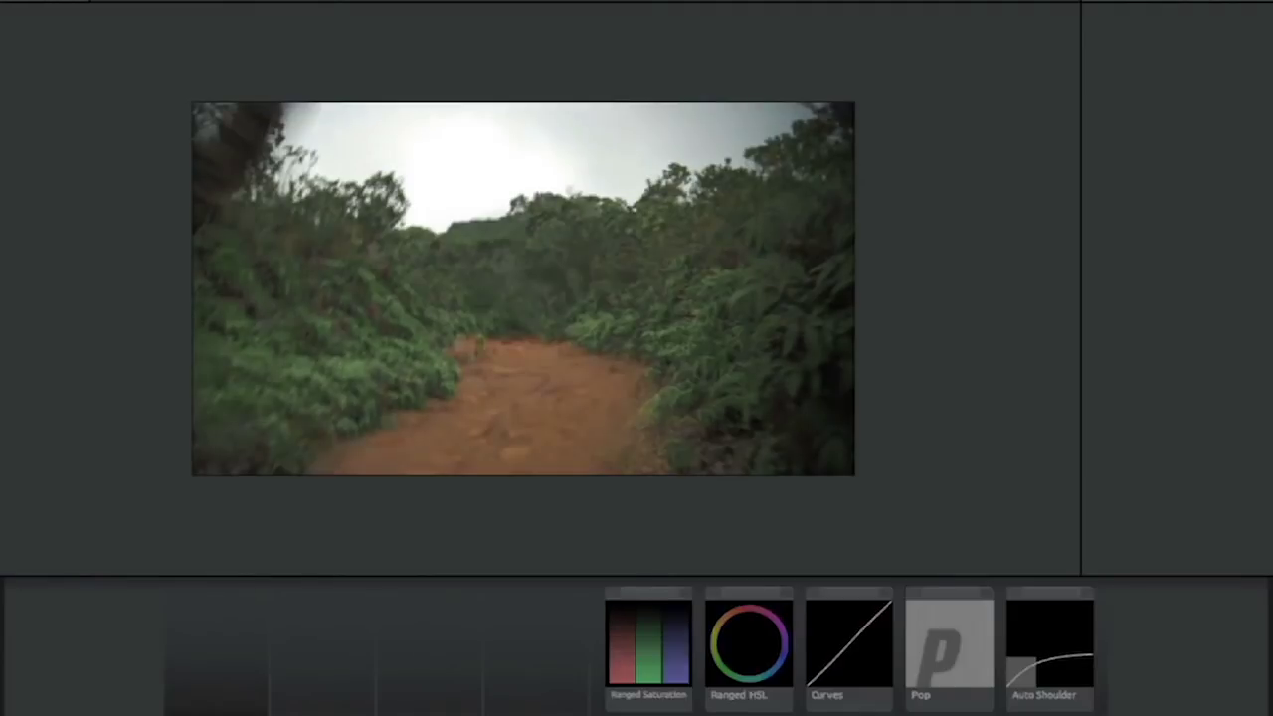
Add Diffusion from the Matte tools to the chain with Glow at 100%, toggling it to compare.
click(949, 647)
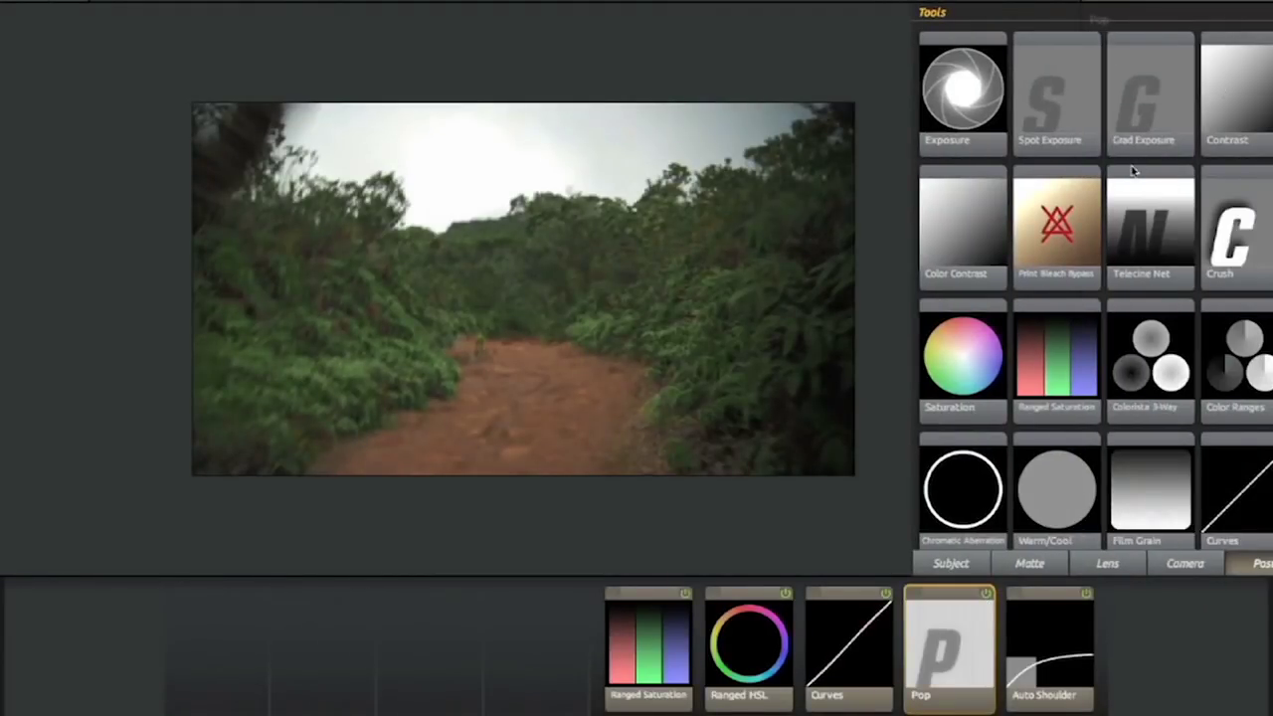
click(1109, 564)
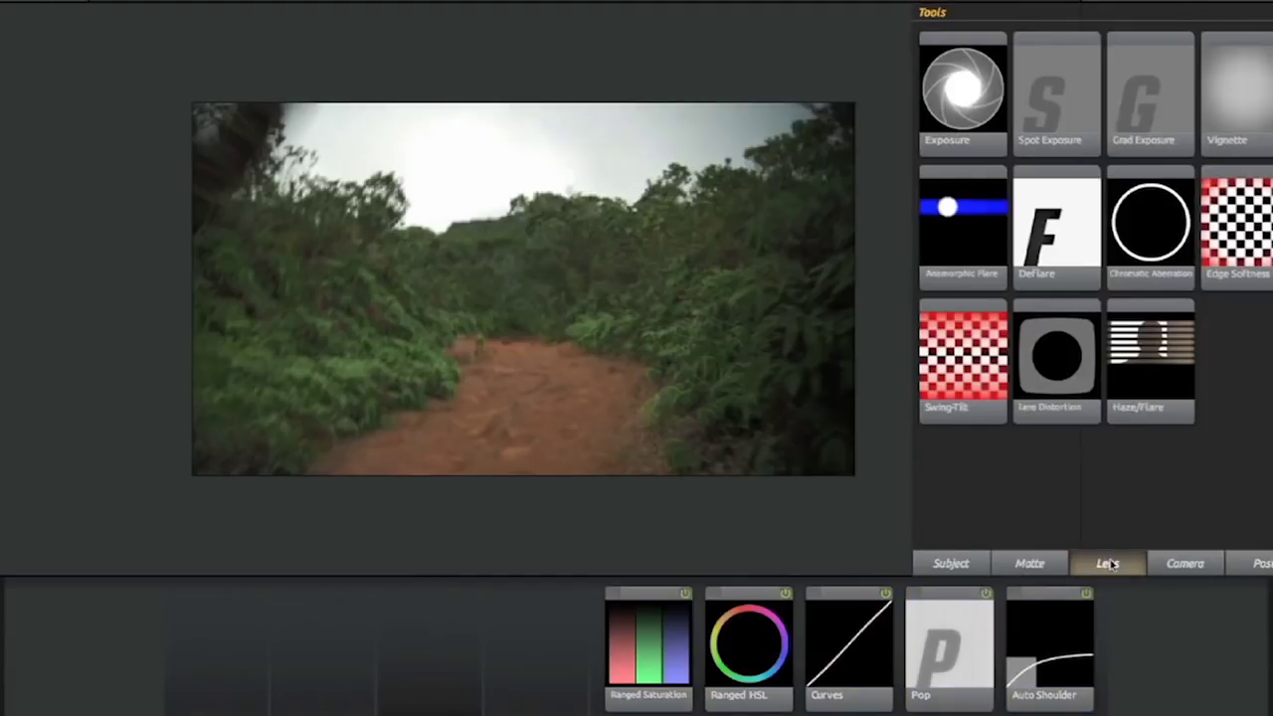
click(969, 565)
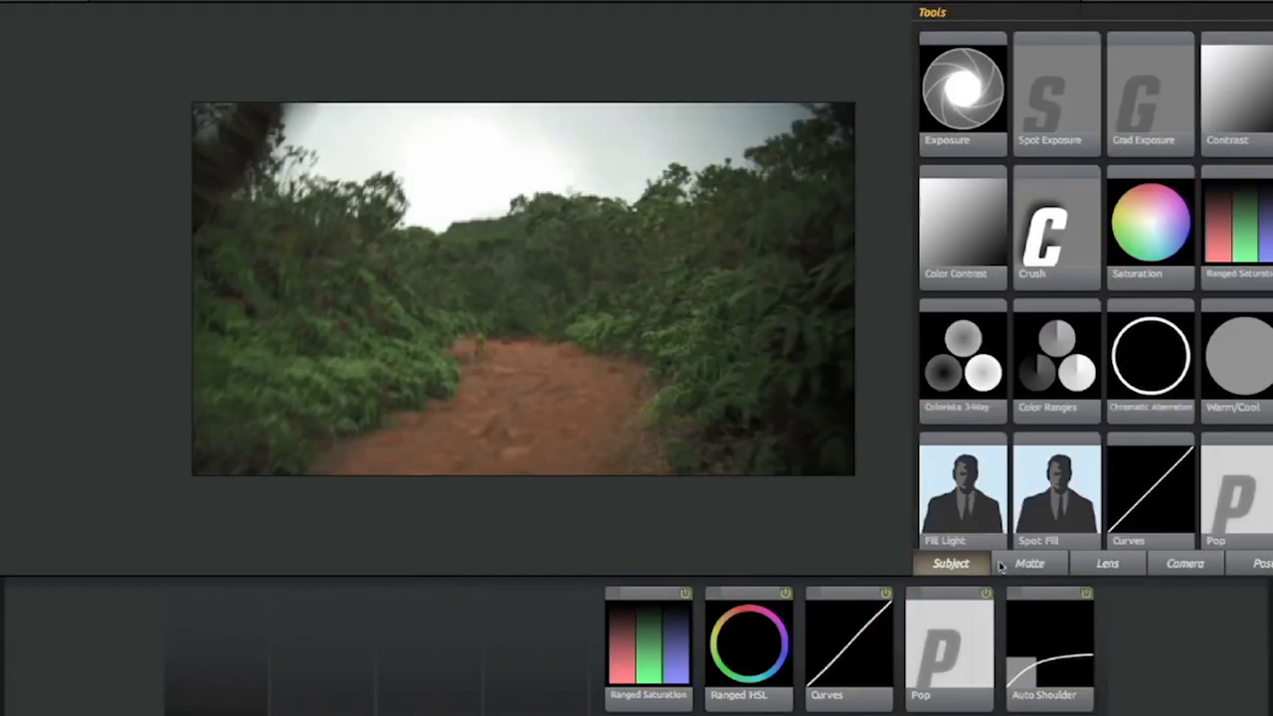
click(1018, 565)
drag(1251, 92, 441, 571)
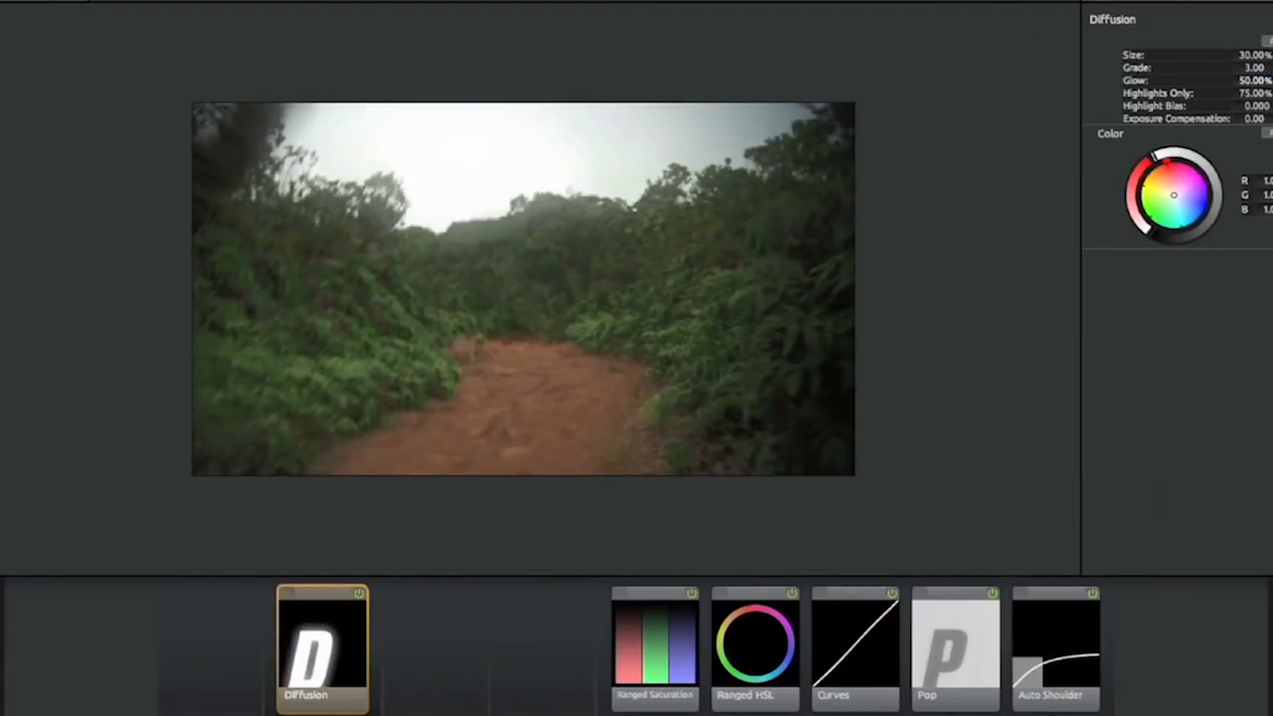
drag(1251, 80, 1266, 79)
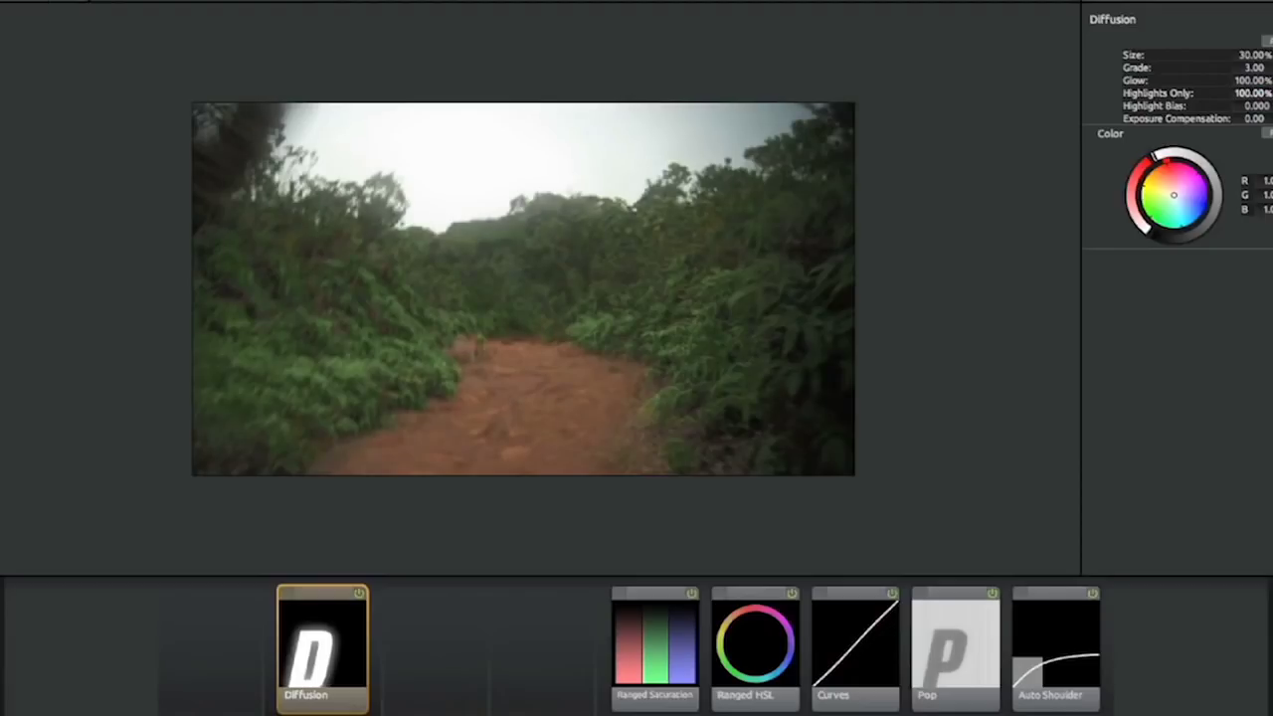
click(360, 594)
click(360, 594)
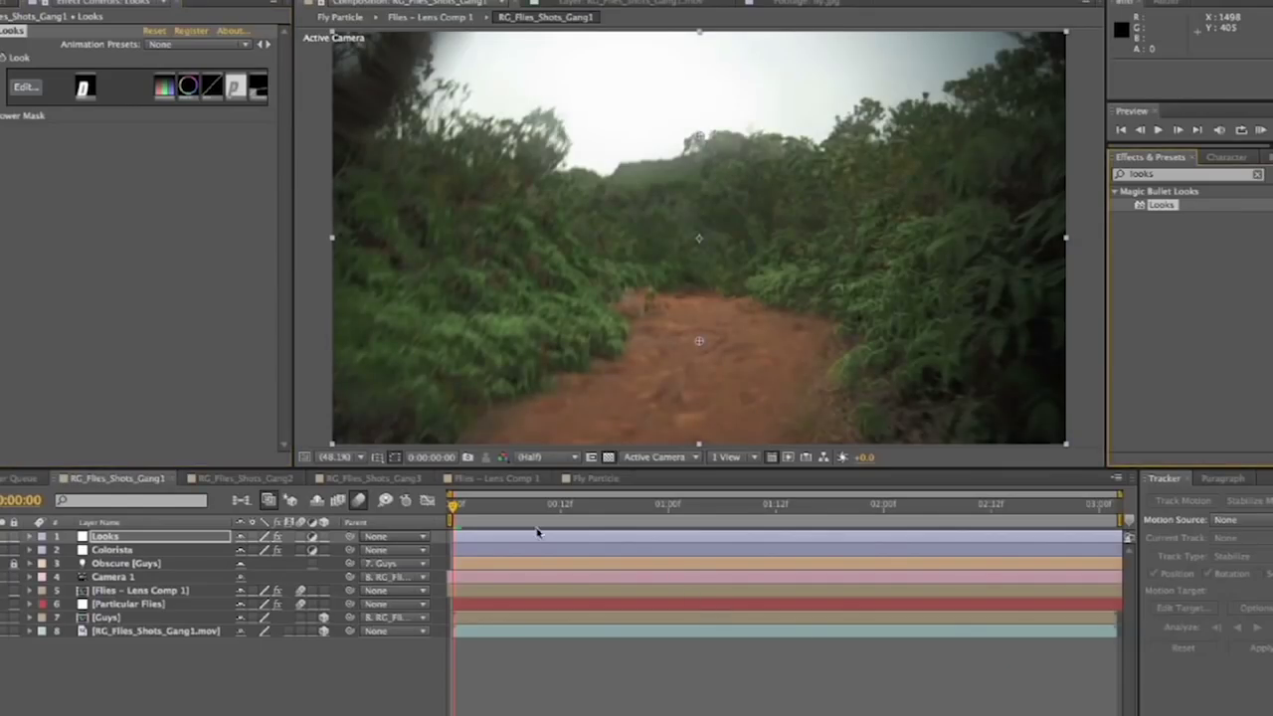
Move Colorista above Looks and set Primary Exposure to 0.16 and Primary Density to -0.26.
drag(101, 552, 104, 536)
drag(594, 505, 786, 505)
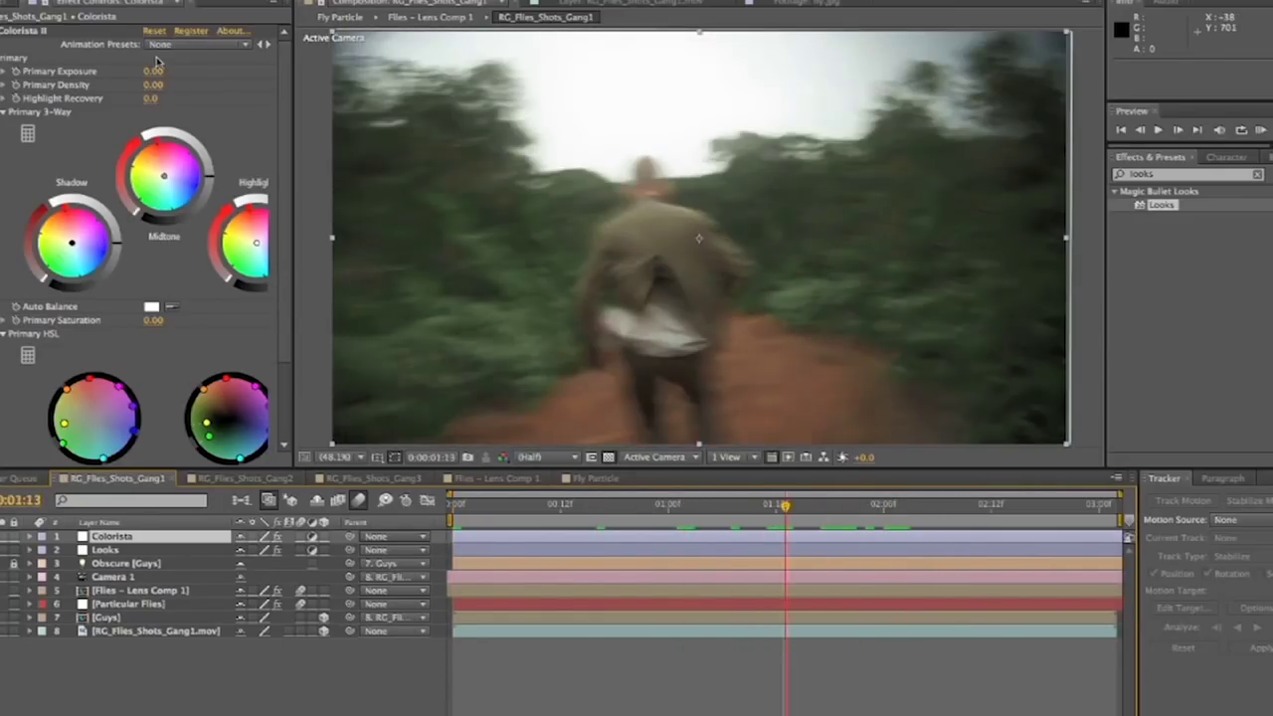
mouse_move(155, 84)
mouse_down()
mouse_move(139, 84)
mouse_move(159, 68)
mouse_up()
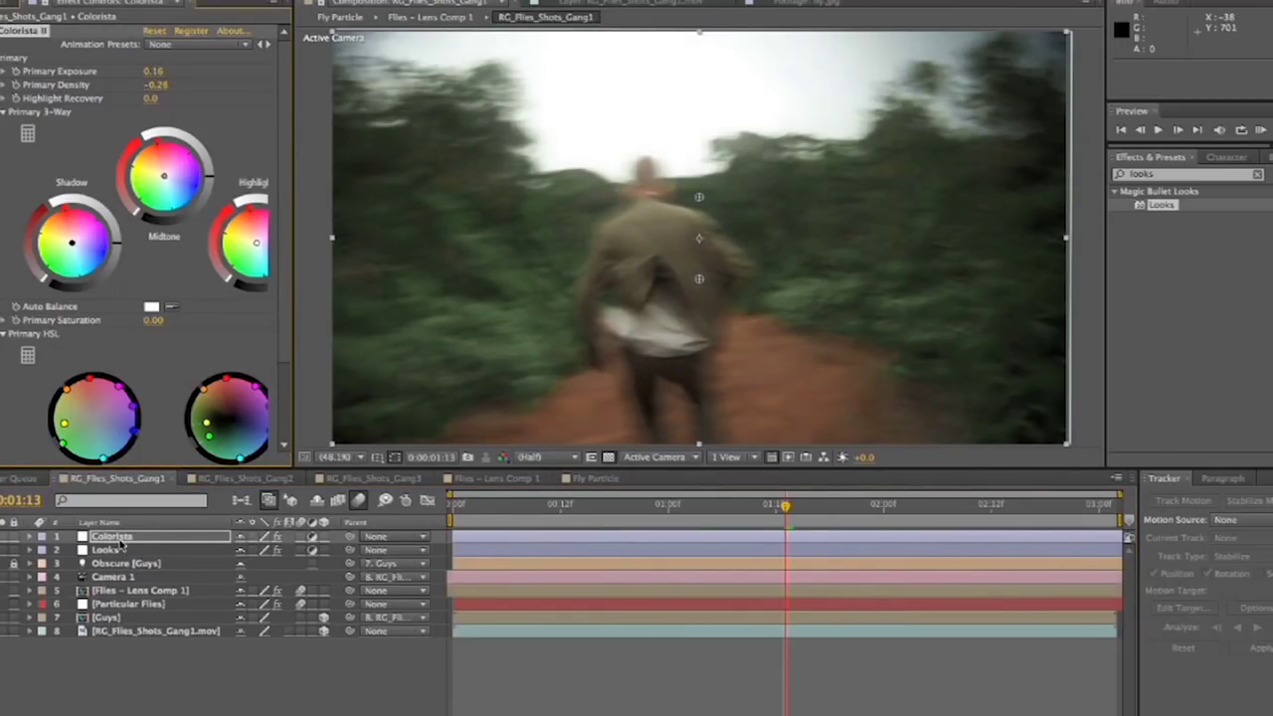
Return Colorista below Looks, preview the graded shot, and deselect the layer.
drag(122, 542, 120, 563)
drag(608, 505, 488, 517)
key(space)
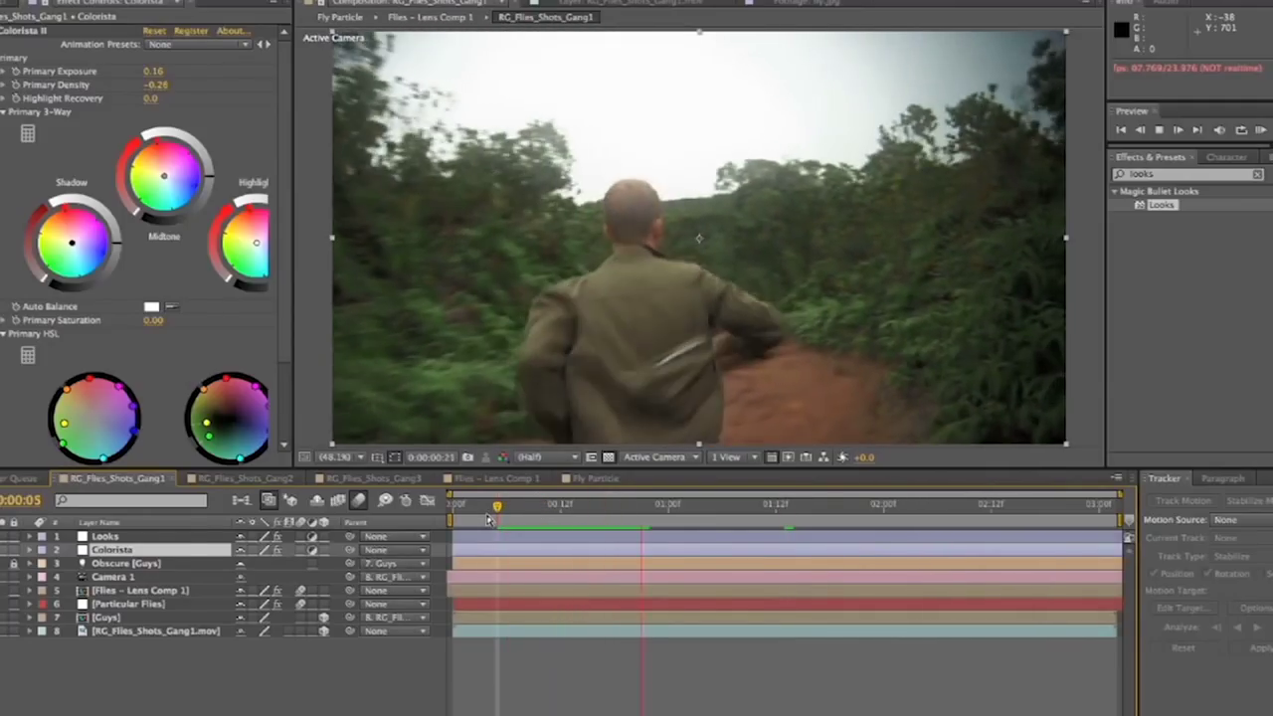
key(ctrl+shift+a)
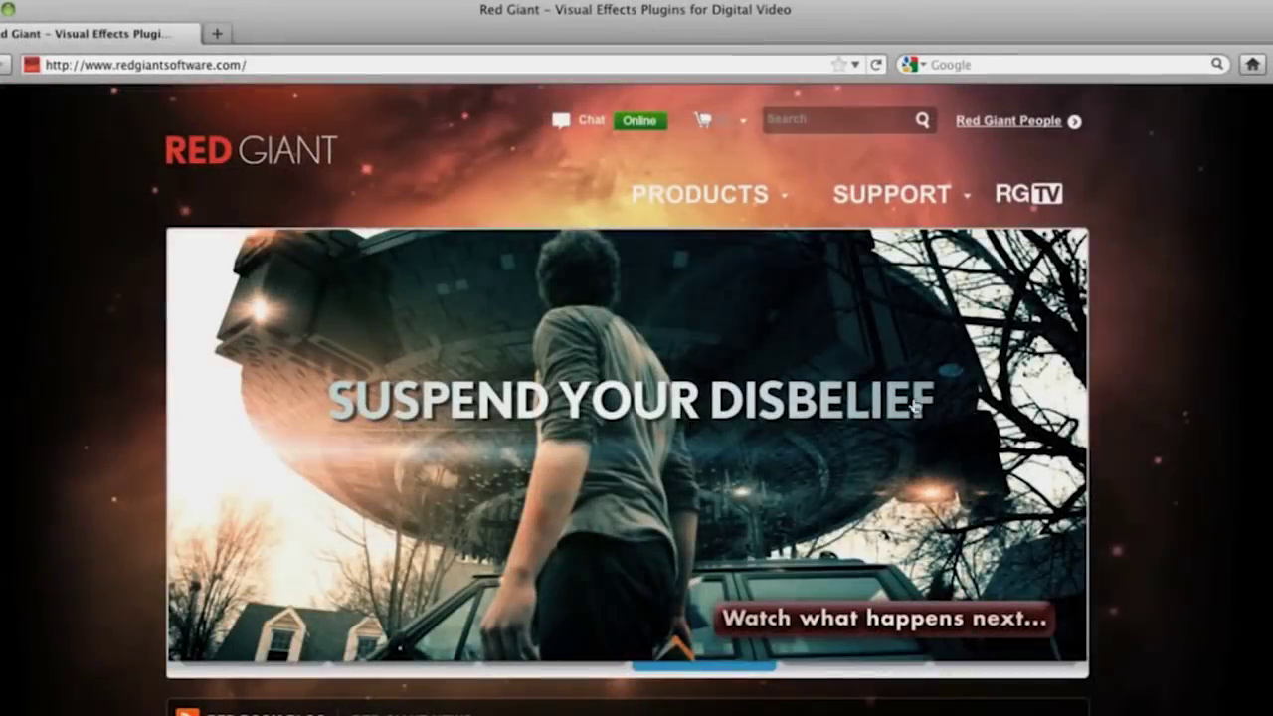
Go to the Trapcode Suite product page and its free trial download form.
mouse_move(762, 208)
click(716, 371)
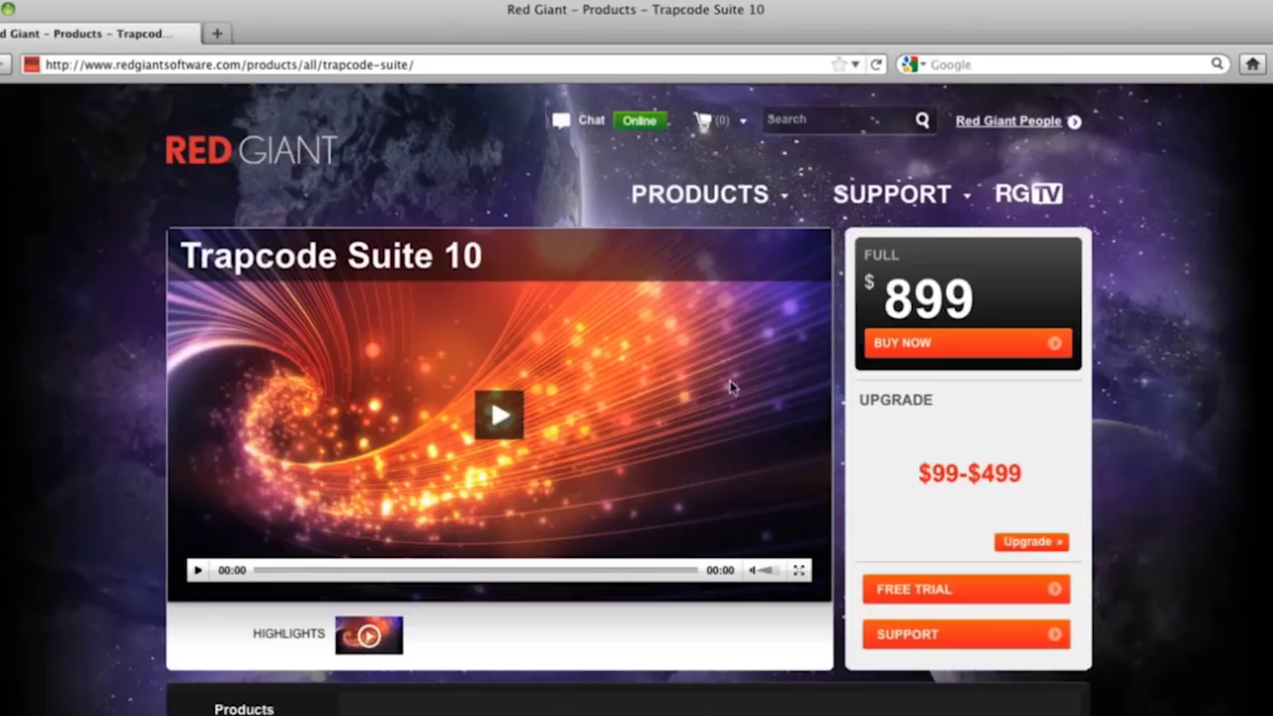
click(918, 602)
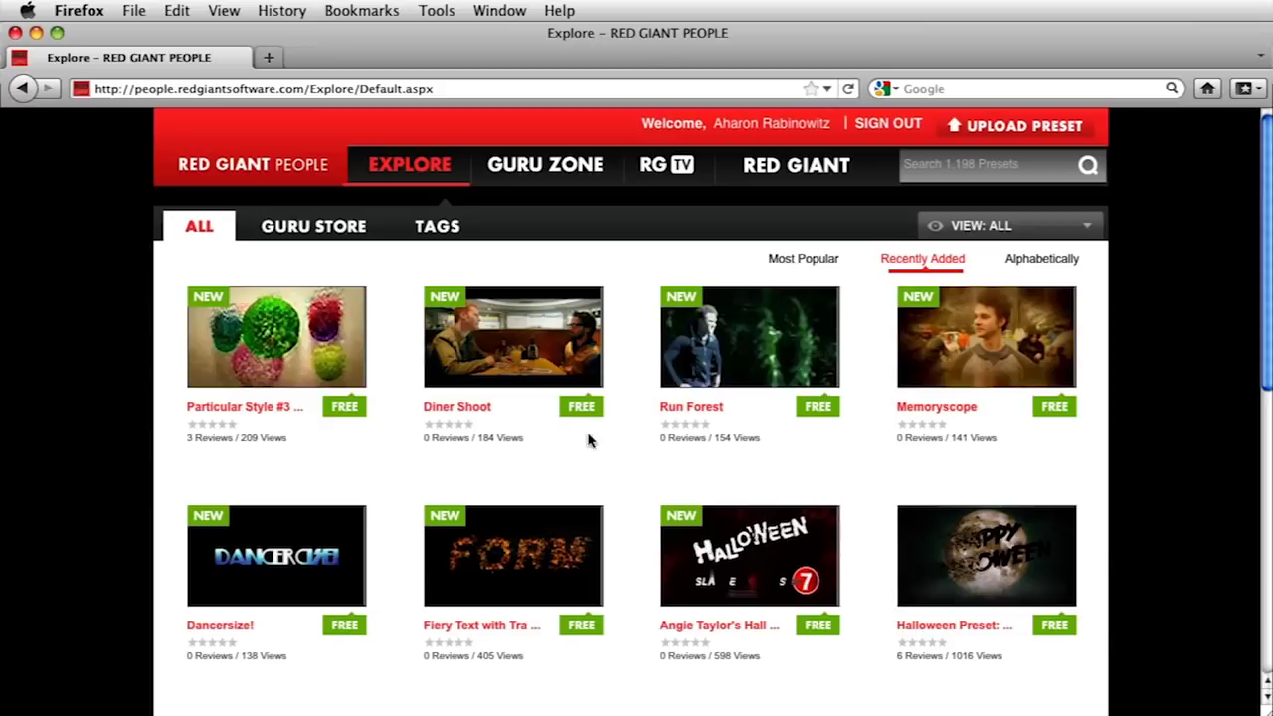
Browse recently added free presets such as Run Forest on Red Giant People Explore.
mouse_move(709, 371)
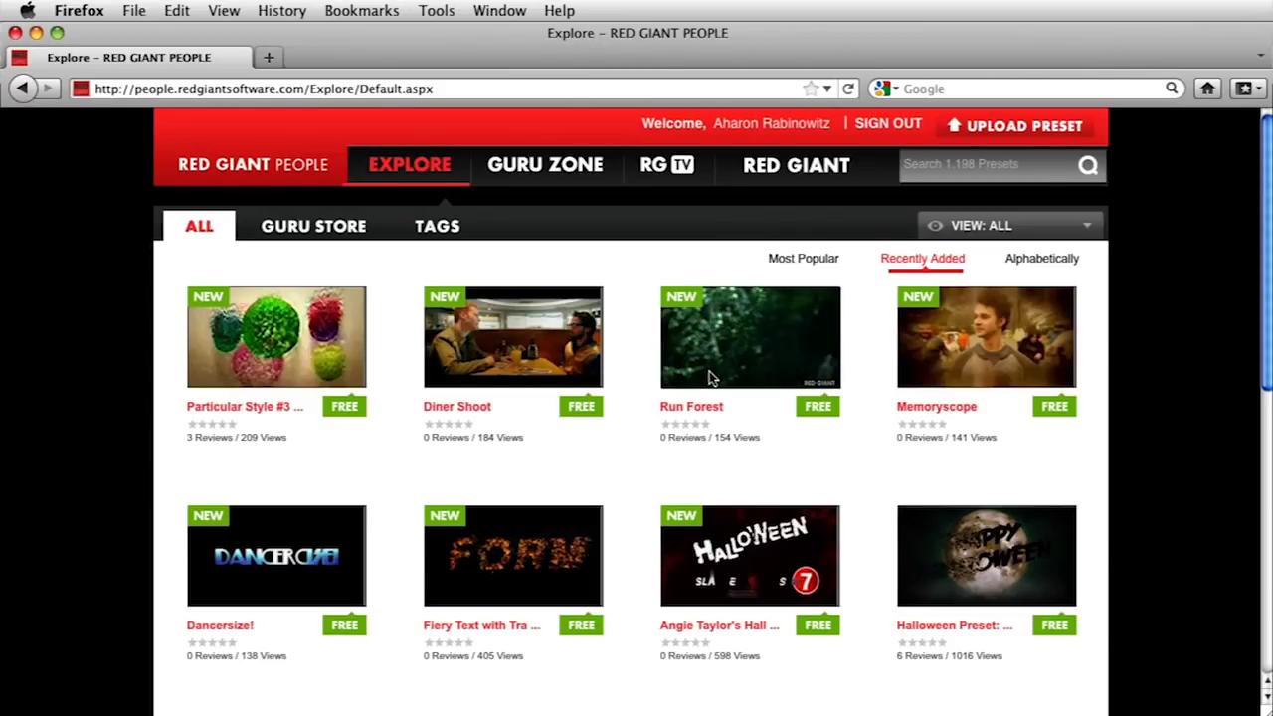
mouse_move(353, 530)
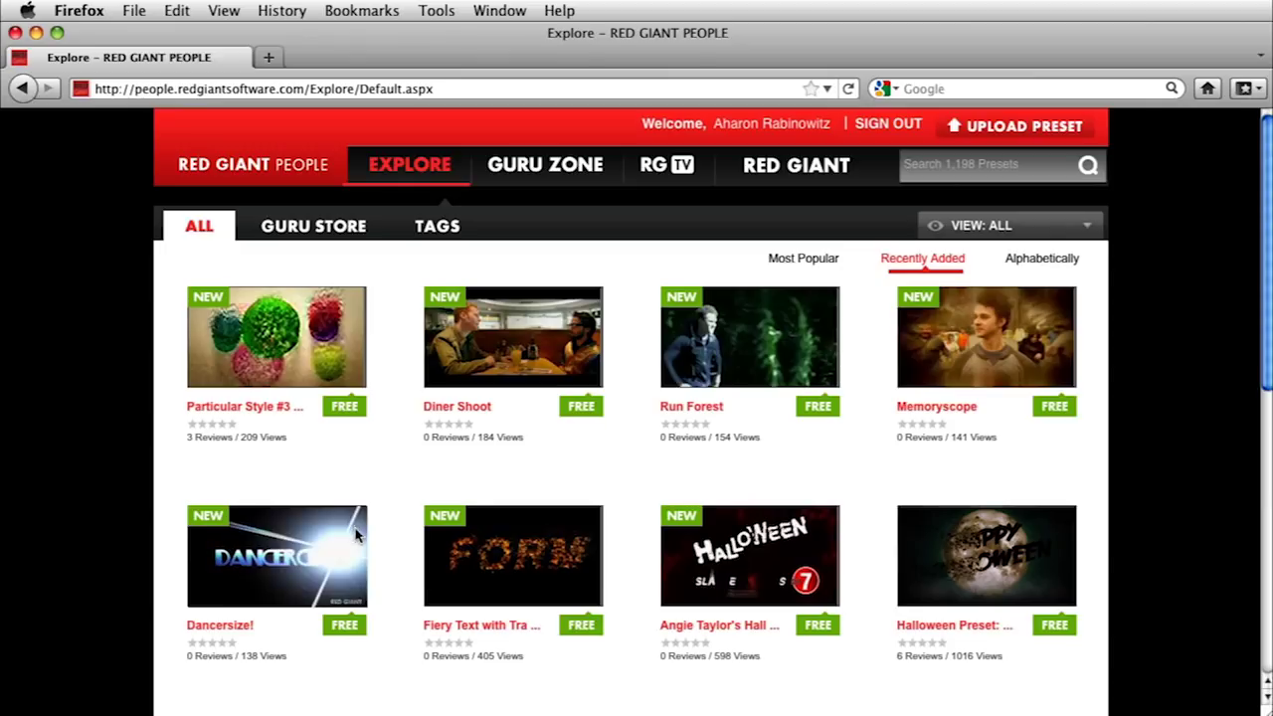
mouse_move(490, 559)
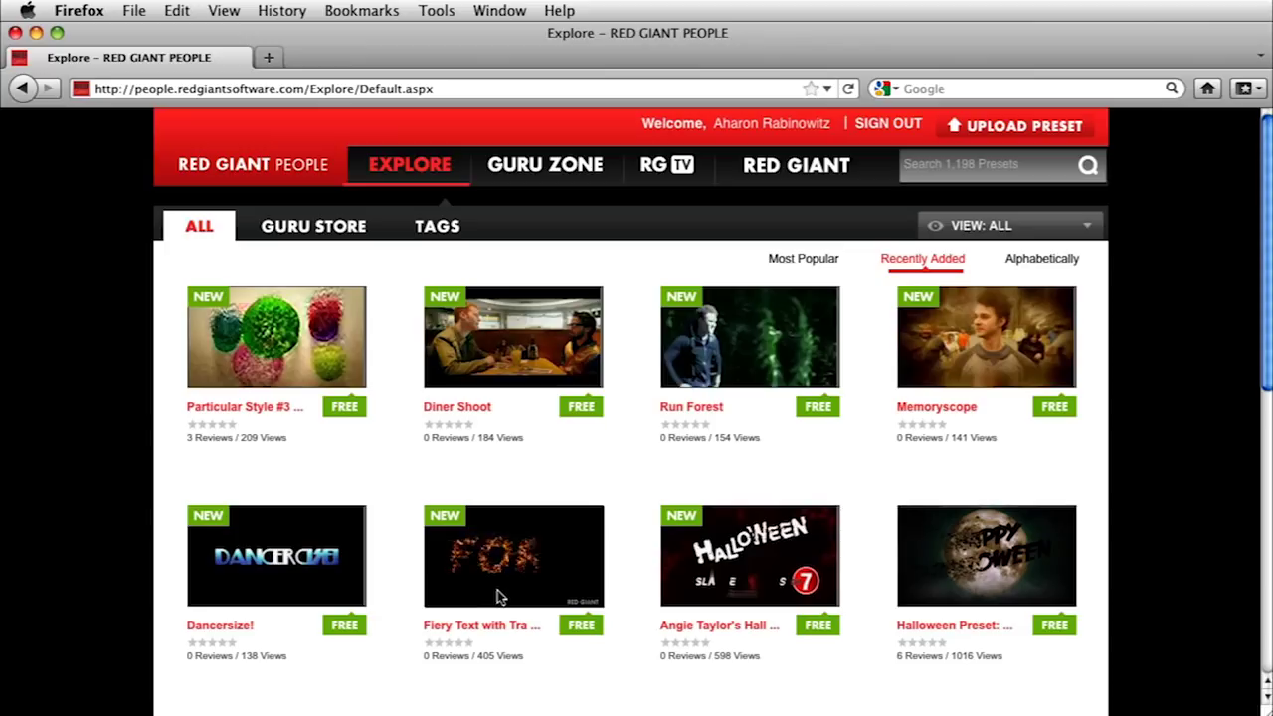
mouse_move(819, 583)
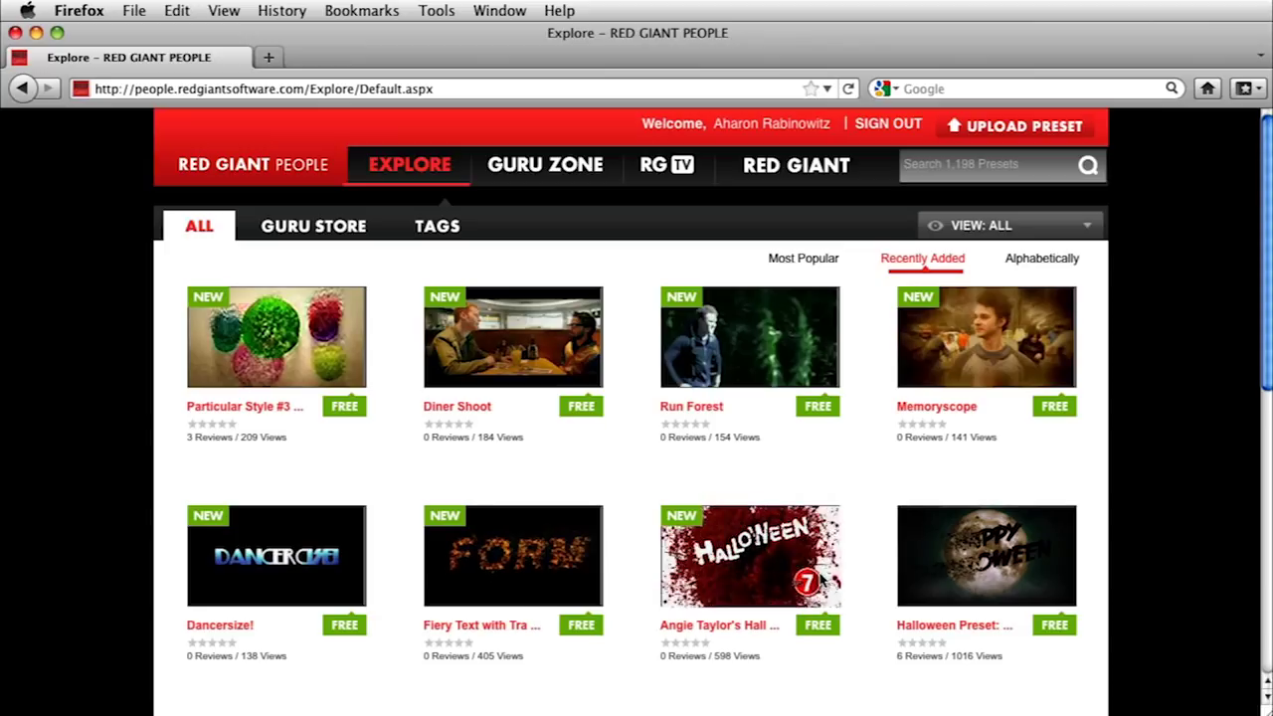